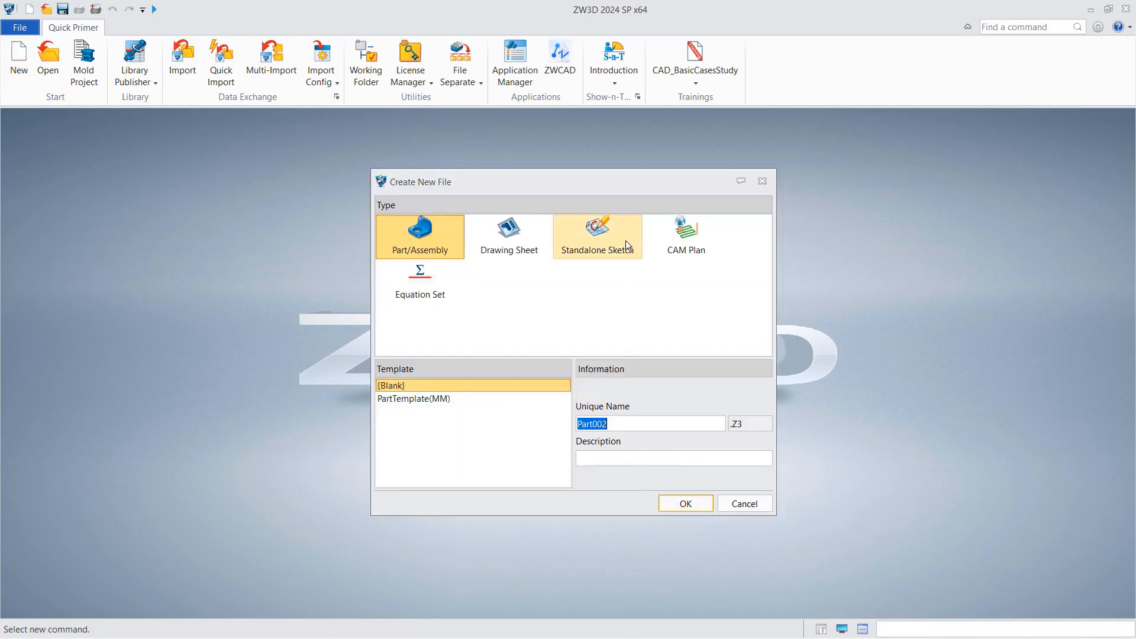
- Create a blank CAM plan (CamPlan001) and insert a new 10 mm end mill tool
{"action": "left_click", "coordinate": [685, 236]}
{"action": "left_click", "coordinate": [685, 502]}
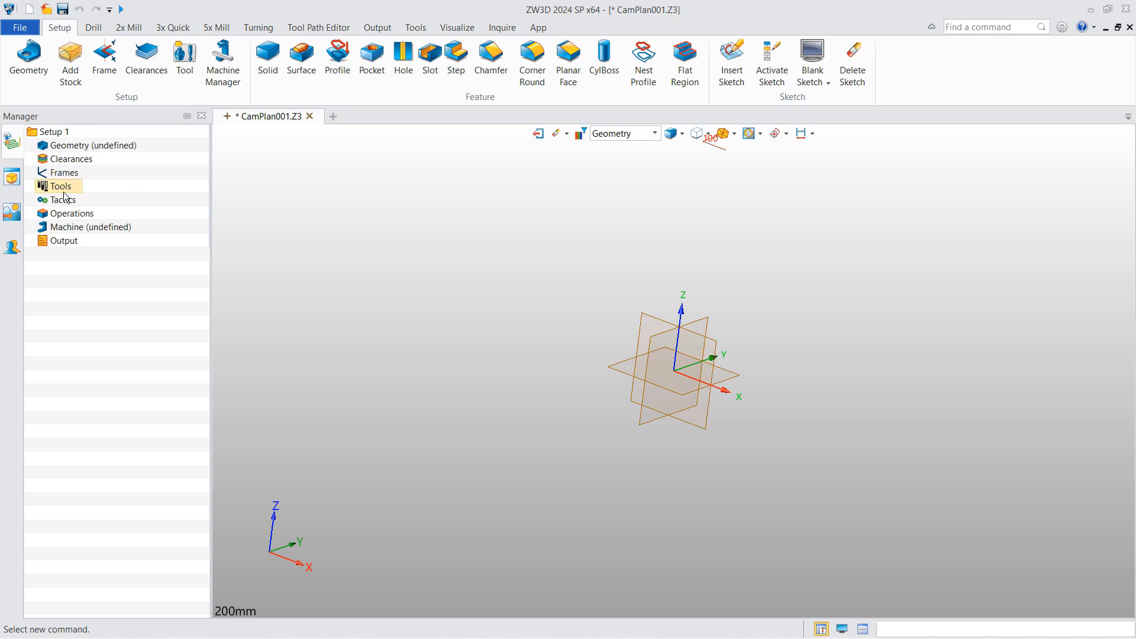
{"action": "right_click", "coordinate": [67, 188]}
{"action": "left_click", "coordinate": [98, 191]}
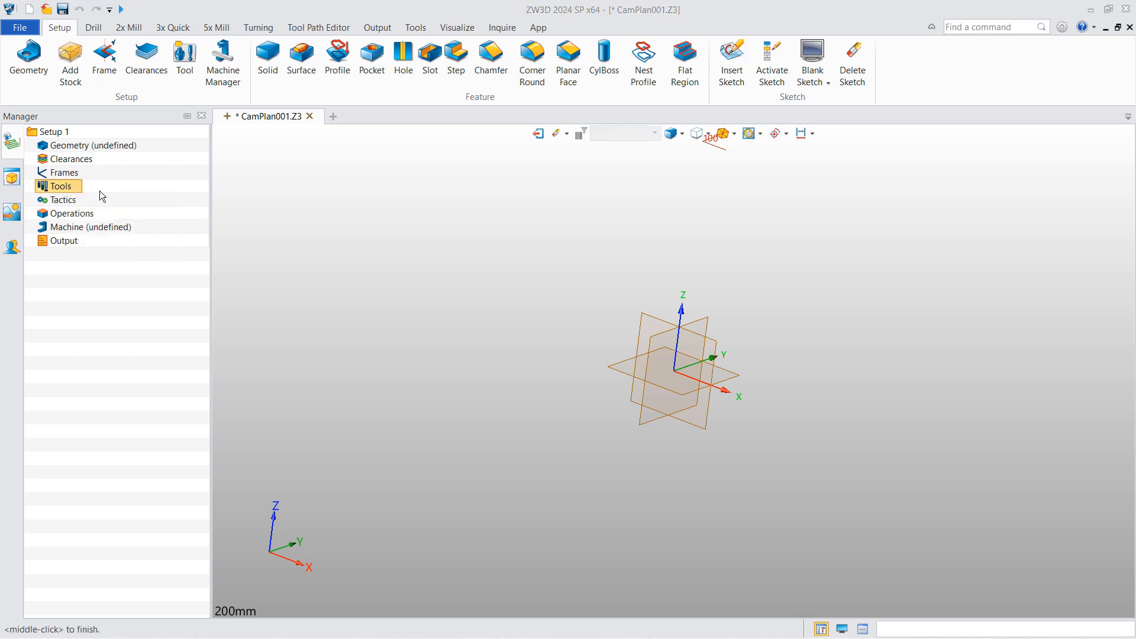
{"action": "left_click", "coordinate": [906, 156]}
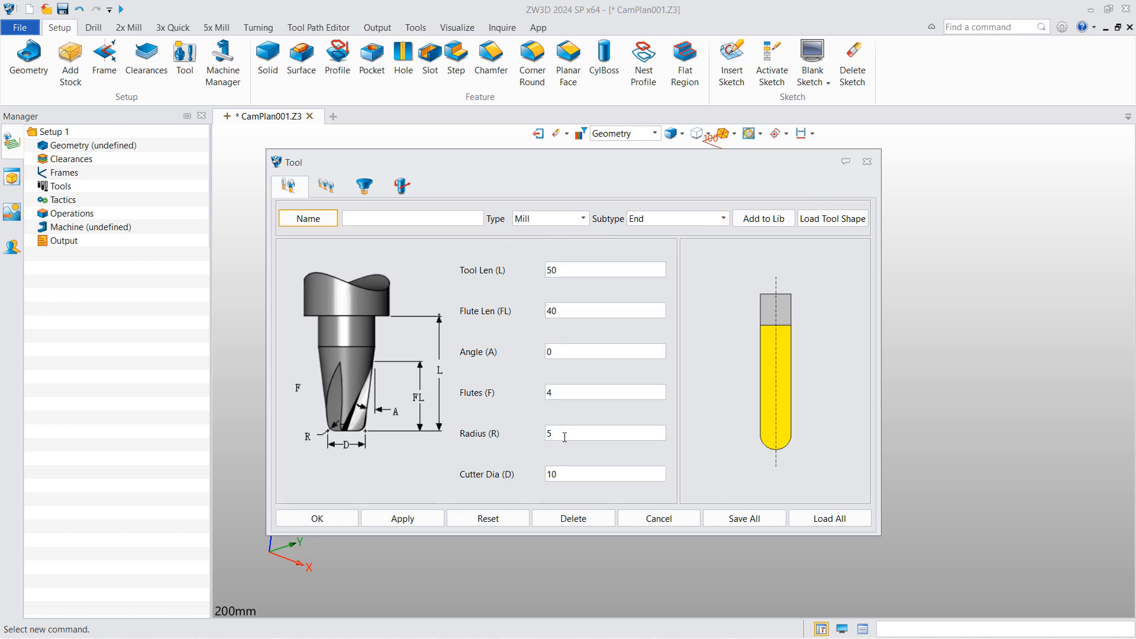
- Set the end mill's radius to 0, name it D10R0, and give it Id 1
{"action": "left_click_drag", "start_coordinate": [559, 435], "coordinate": [527, 444]}
{"action": "type", "text": "0"}
{"action": "left_click", "coordinate": [415, 217]}
{"action": "type", "text": "D10R0"}
{"action": "left_click", "coordinate": [326, 188]}
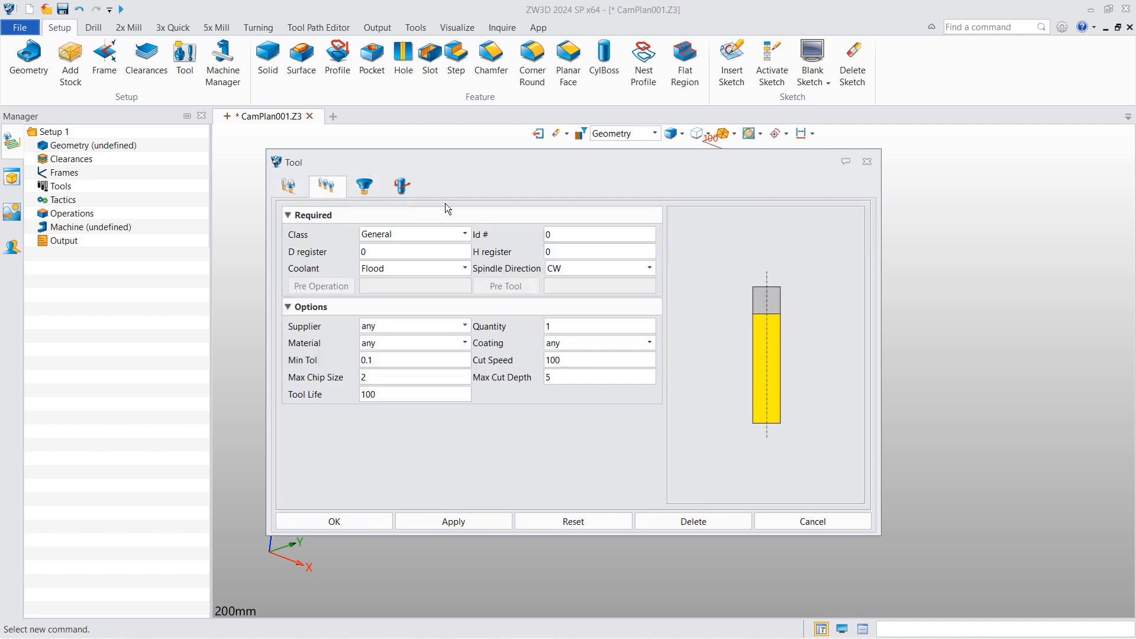
{"action": "double_click", "coordinate": [550, 234]}
{"action": "type", "text": "1"}
- Add a holder layer with top and bottom sizes of 20
{"action": "left_click", "coordinate": [364, 186]}
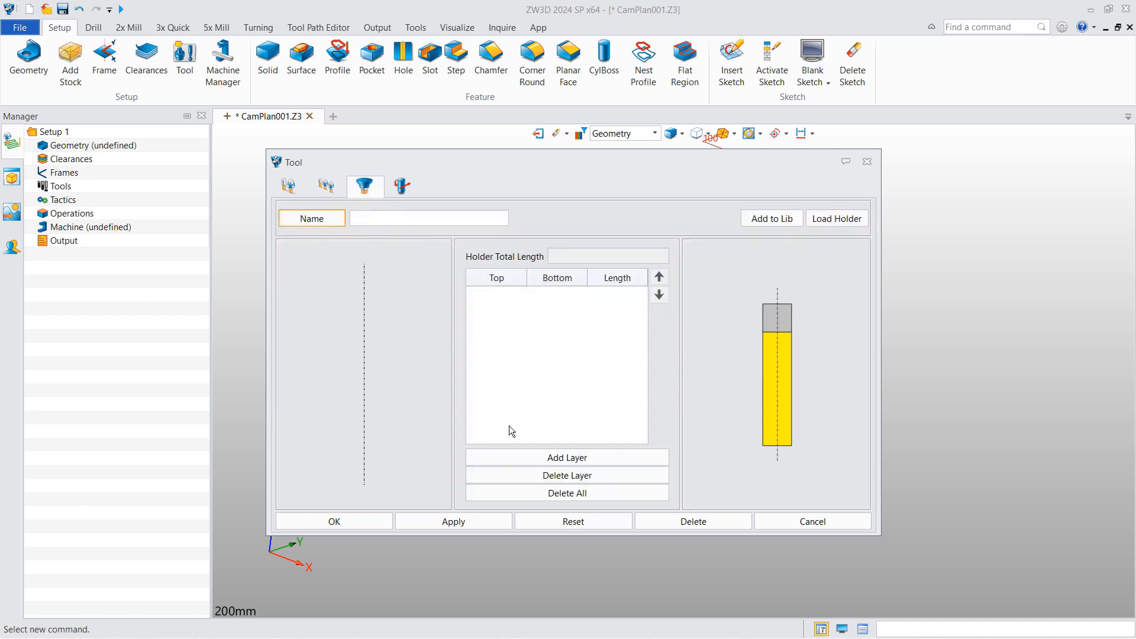
{"action": "left_click", "coordinate": [511, 456]}
{"action": "double_click", "coordinate": [498, 300]}
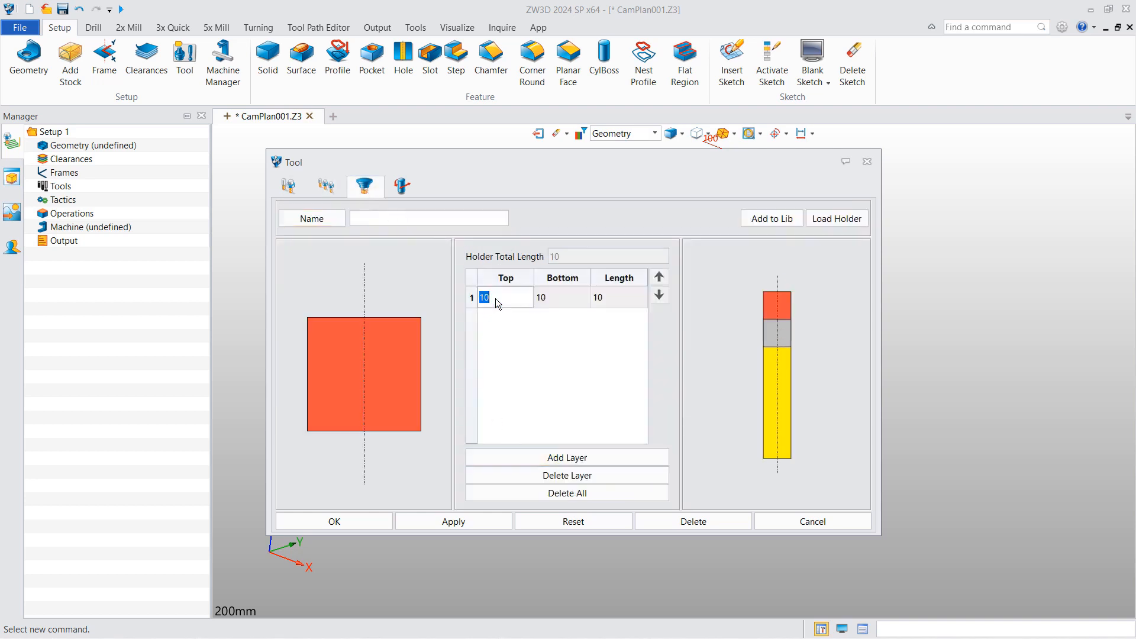
{"action": "type", "text": "20"}
{"action": "left_click", "coordinate": [564, 300]}
{"action": "double_click", "coordinate": [564, 299]}
{"action": "type", "text": "20"}
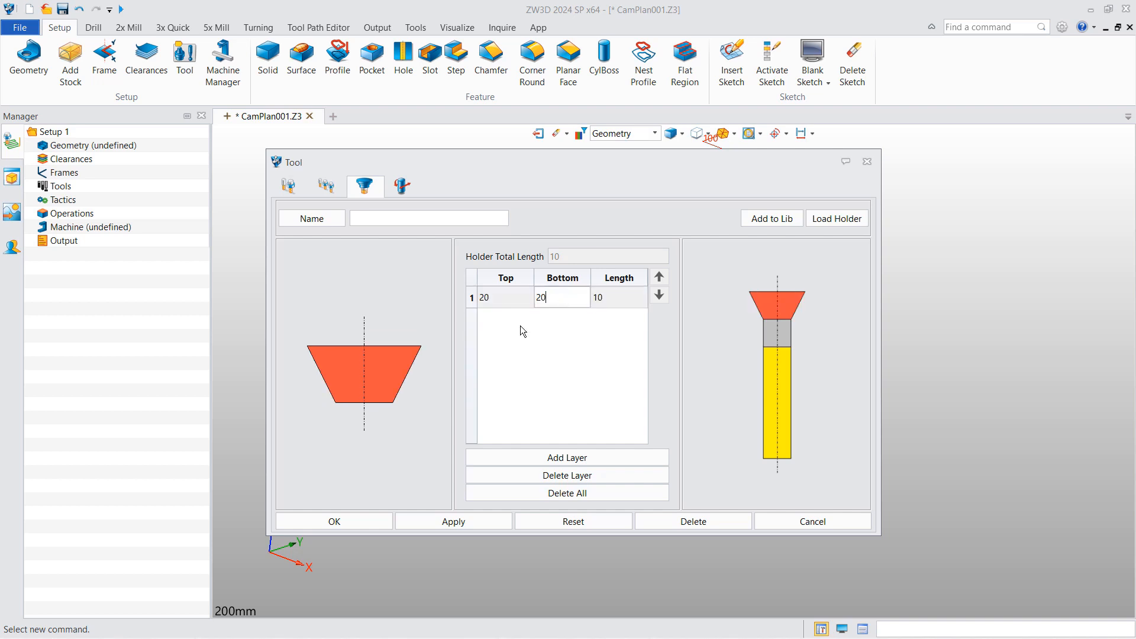
{"action": "left_click", "coordinate": [510, 300]}
{"action": "left_click", "coordinate": [402, 185]}
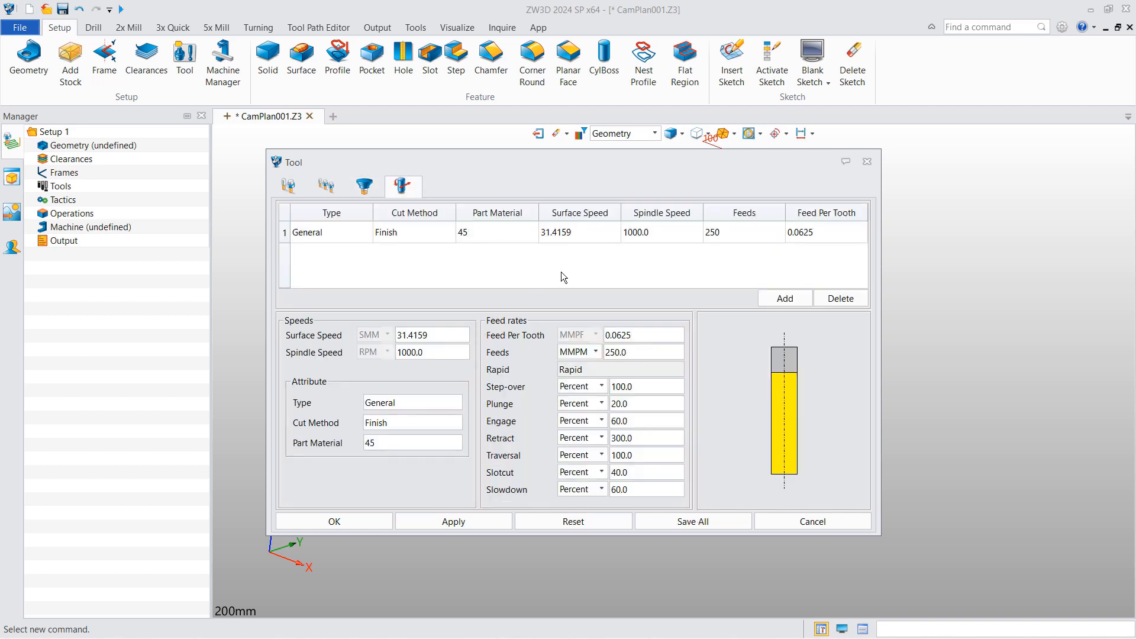
- Add a second D10R0 speeds/feeds row with spindle speed 4000 and feed 1500
{"action": "left_click", "coordinate": [767, 302]}
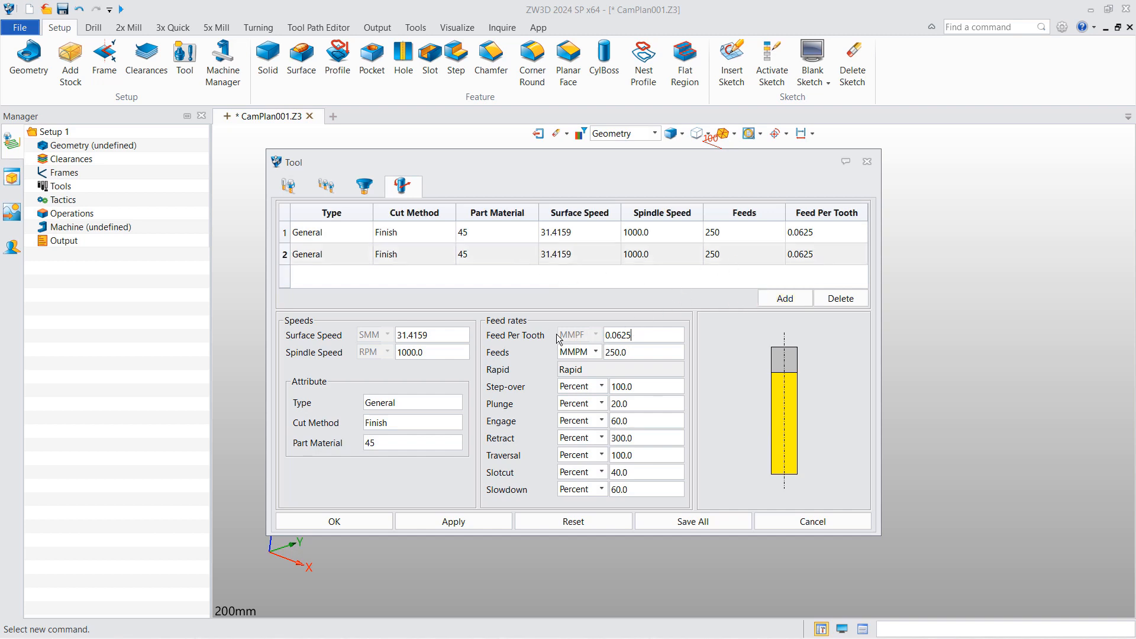
{"action": "left_click_drag", "start_coordinate": [434, 350], "coordinate": [344, 353]}
{"action": "type", "text": "200"}
{"action": "key", "text": "BackSpace"}
{"action": "key", "text": "BackSpace"}
{"action": "key", "text": "BackSpace"}
{"action": "type", "text": "4000"}
{"action": "left_click_drag", "start_coordinate": [636, 352], "coordinate": [559, 362]}
{"action": "type", "text": "1500"}
{"action": "left_click", "coordinate": [672, 370]}
- Save all tools into the 001 METRIC TOOLS.xlsx library
{"action": "left_click", "coordinate": [713, 520]}
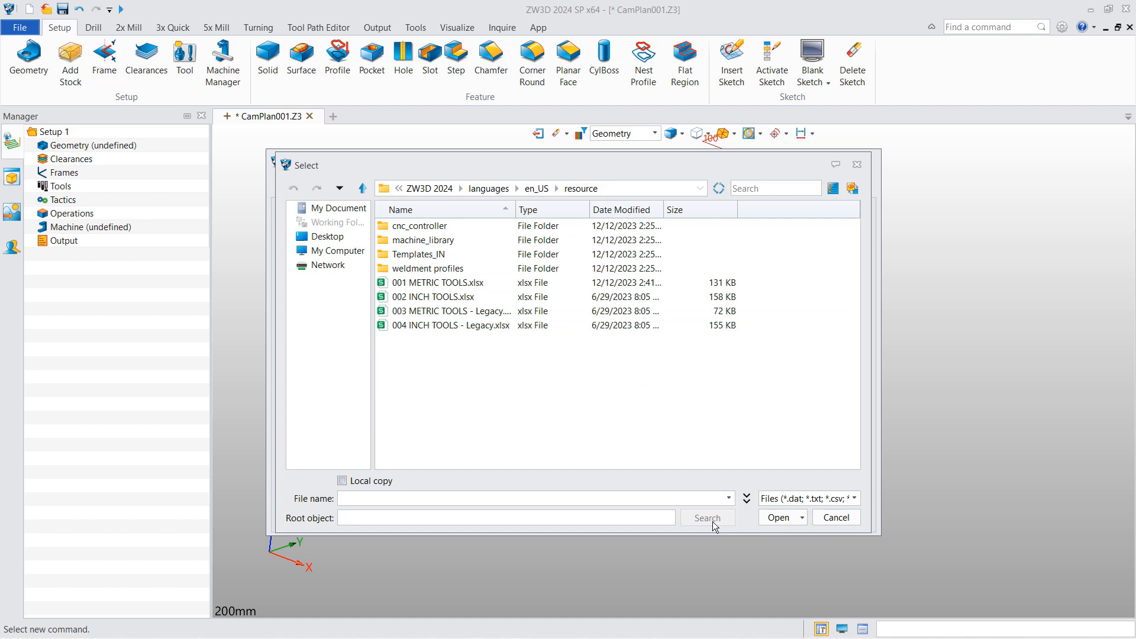
{"action": "left_click", "coordinate": [462, 287]}
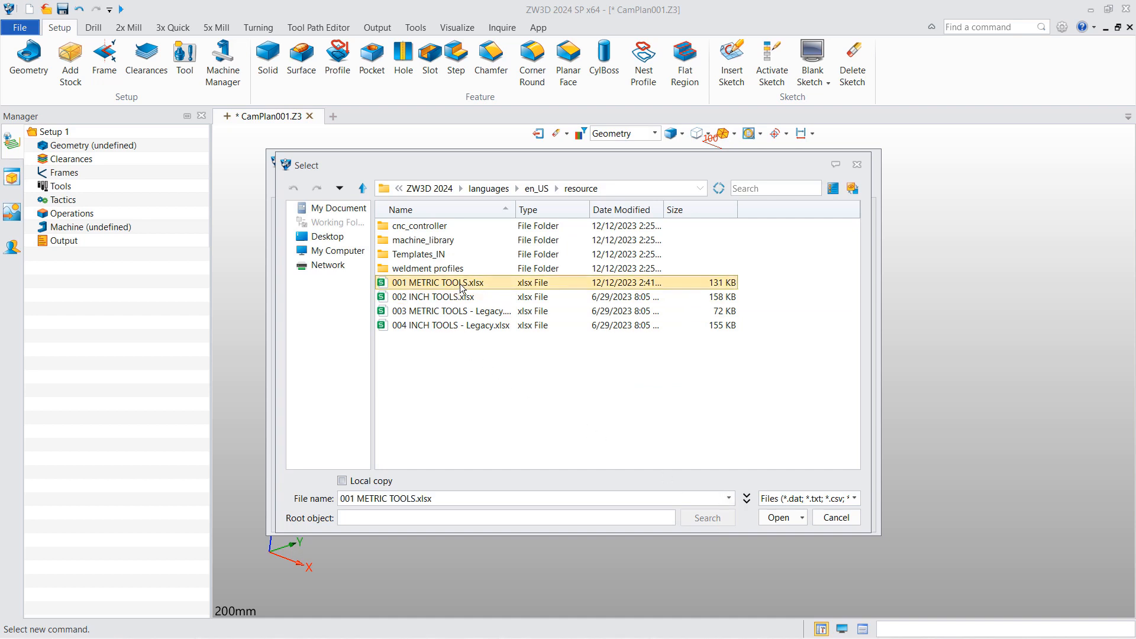
{"action": "left_click", "coordinate": [778, 518]}
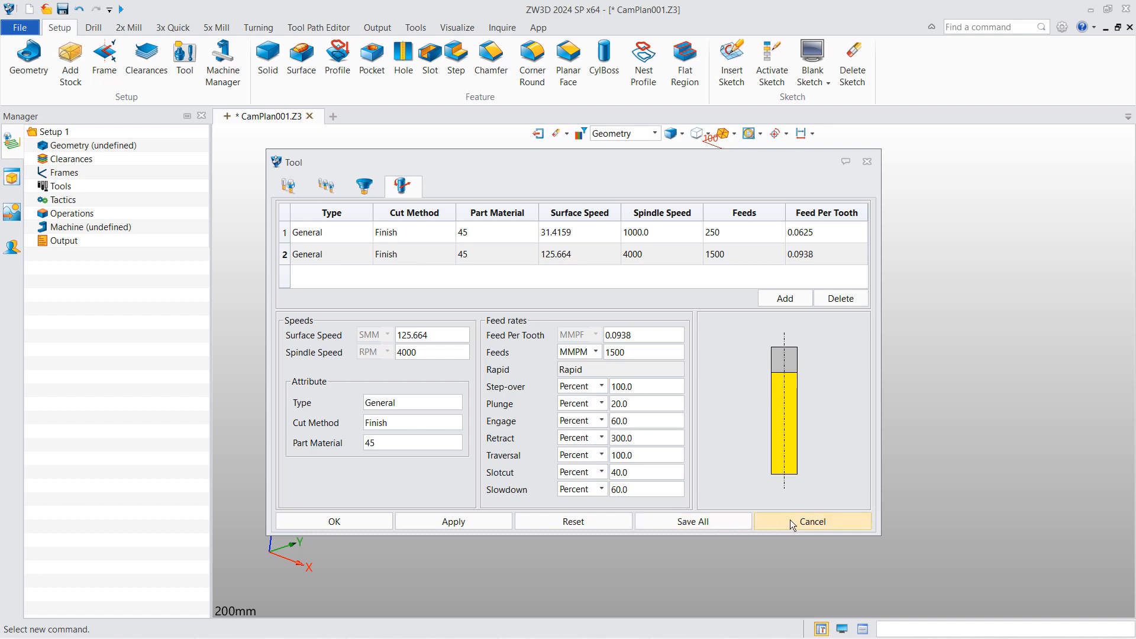
- Browse the library's Mill tools to verify D10R0 appears as entry 48, then cancel
{"action": "left_click", "coordinate": [286, 187]}
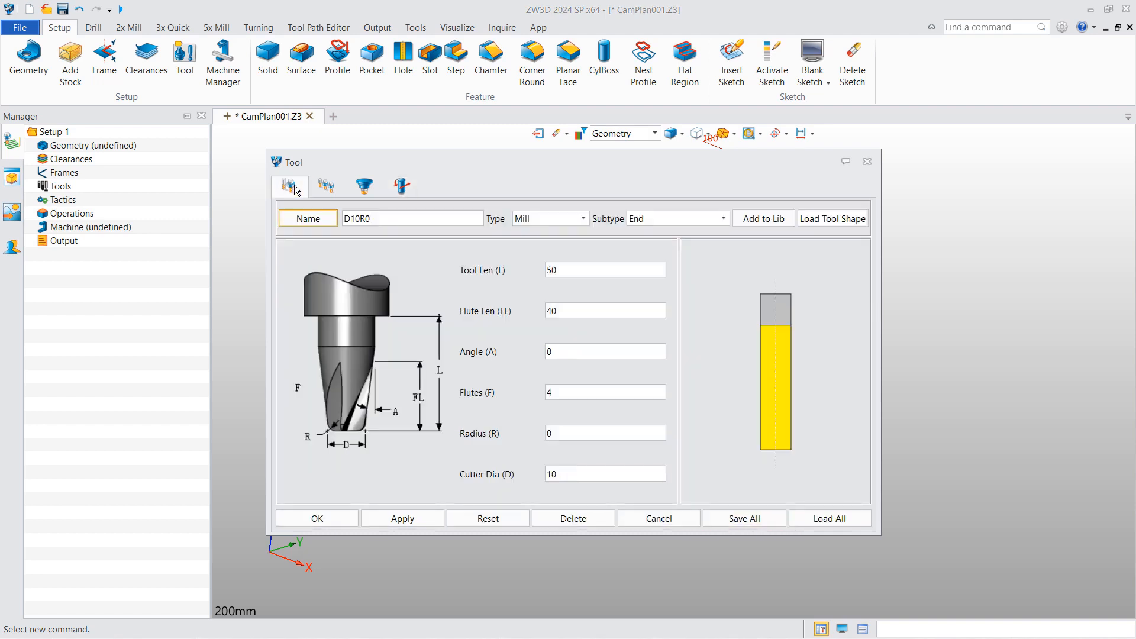
{"action": "left_click", "coordinate": [826, 519]}
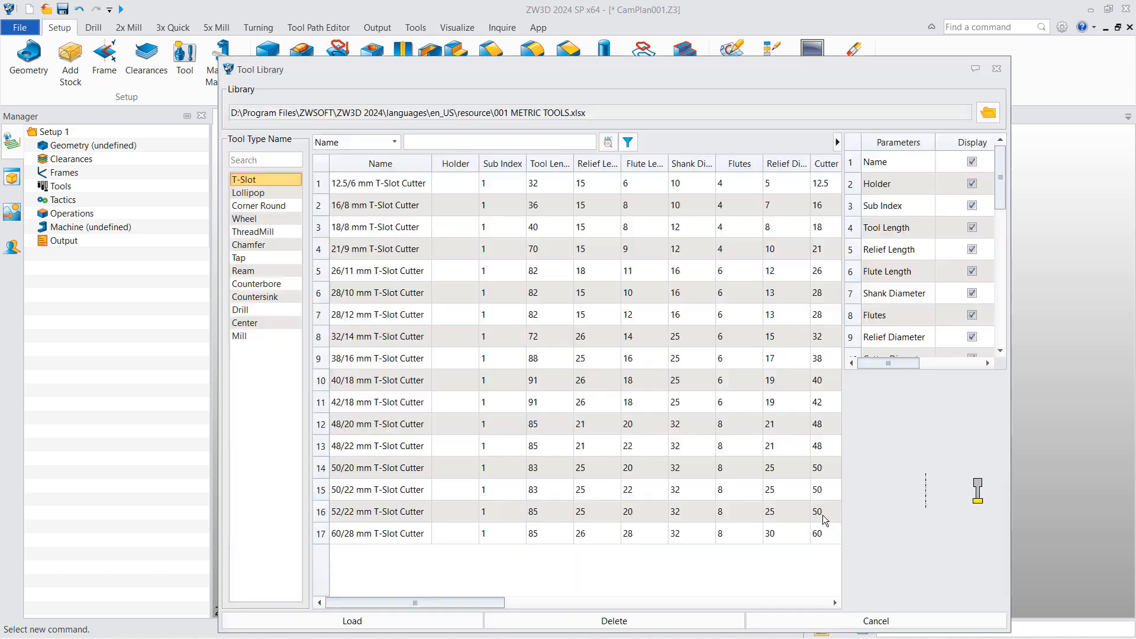
{"action": "left_click", "coordinate": [248, 336]}
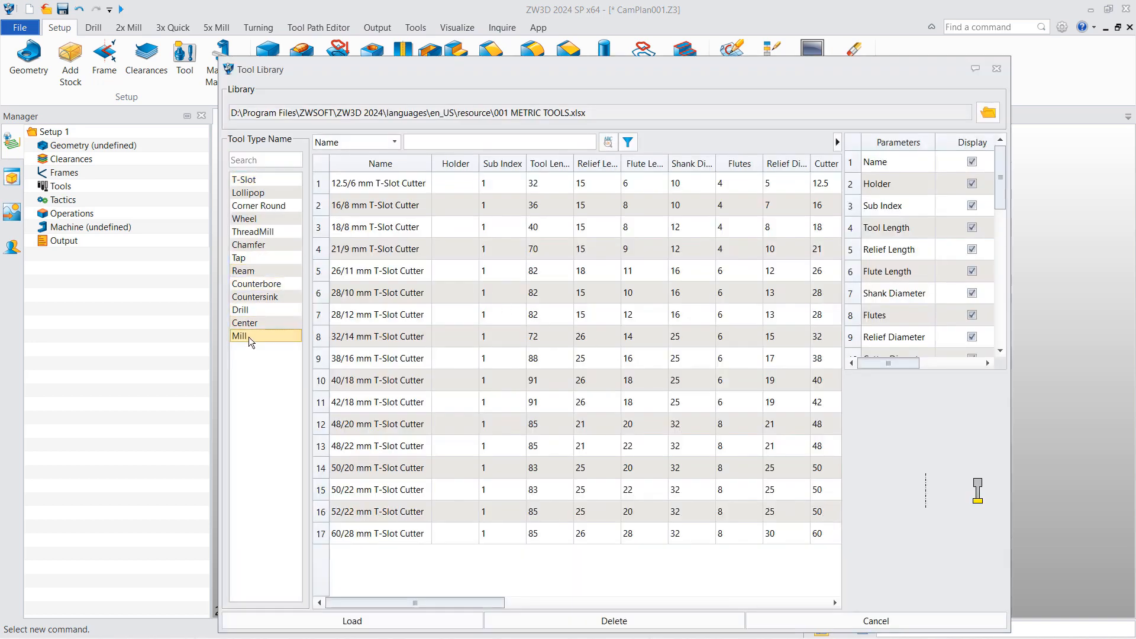
{"action": "scroll", "coordinate": [477, 474], "scroll_direction": "down", "scroll_amount": 5}
{"action": "scroll", "coordinate": [477, 493], "scroll_direction": "down", "scroll_amount": 5}
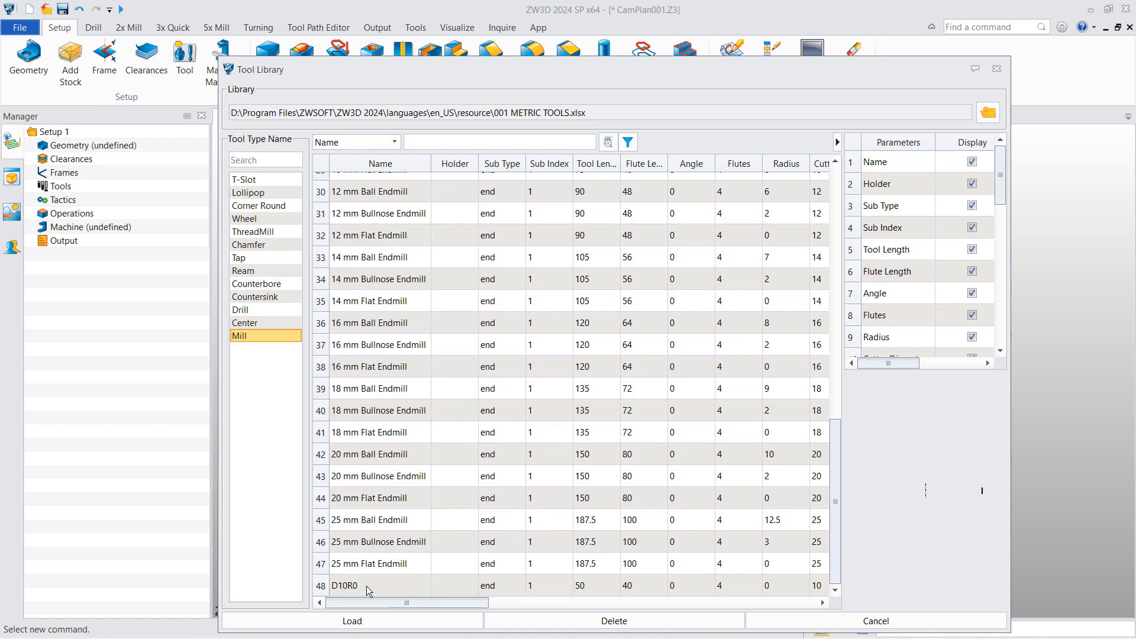
{"action": "left_click", "coordinate": [367, 586]}
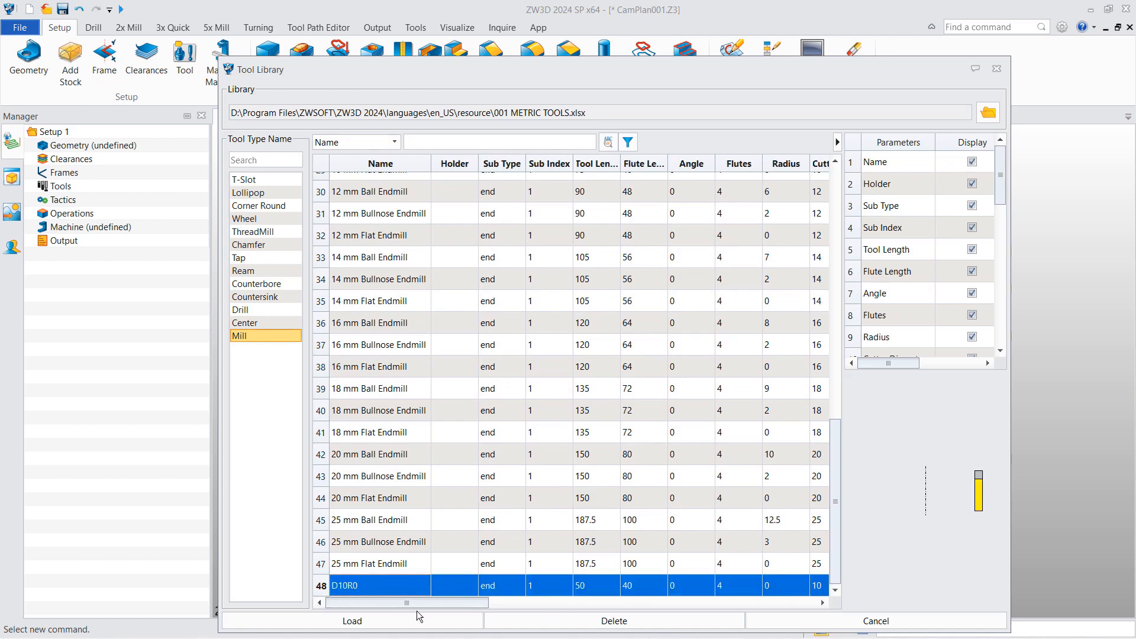
{"action": "left_click", "coordinate": [781, 617]}
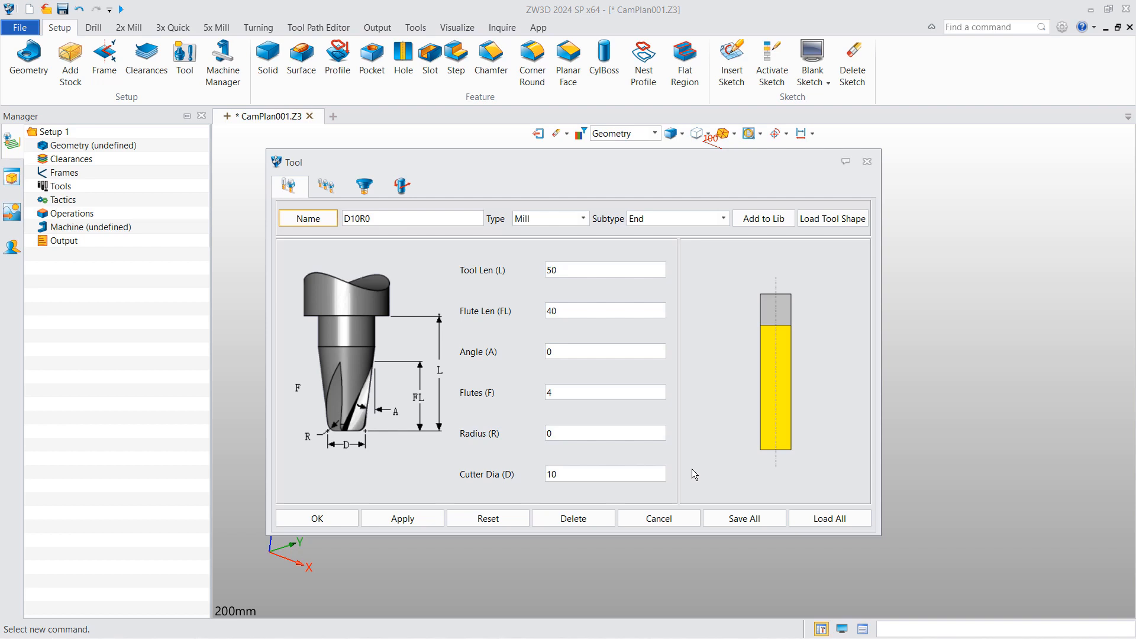
- Close the Tool dialog, drag MyToolLibrary.Z3CAM into ZW3D, and minimize Explorer
{"action": "left_click", "coordinate": [665, 518]}
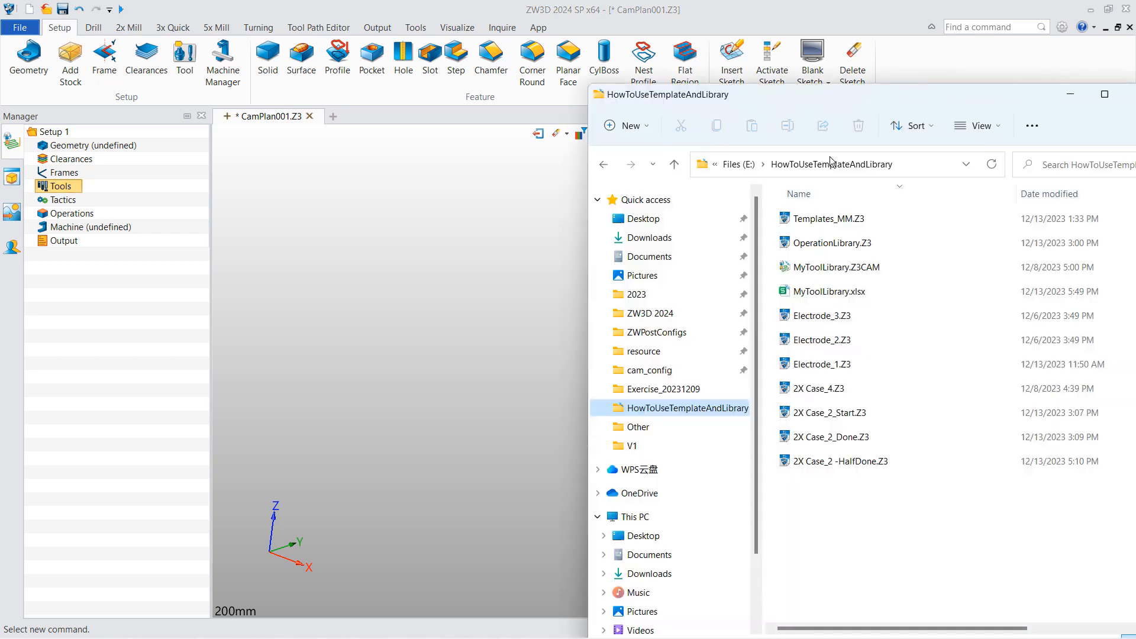
{"action": "left_click_drag", "start_coordinate": [828, 272], "coordinate": [407, 130]}
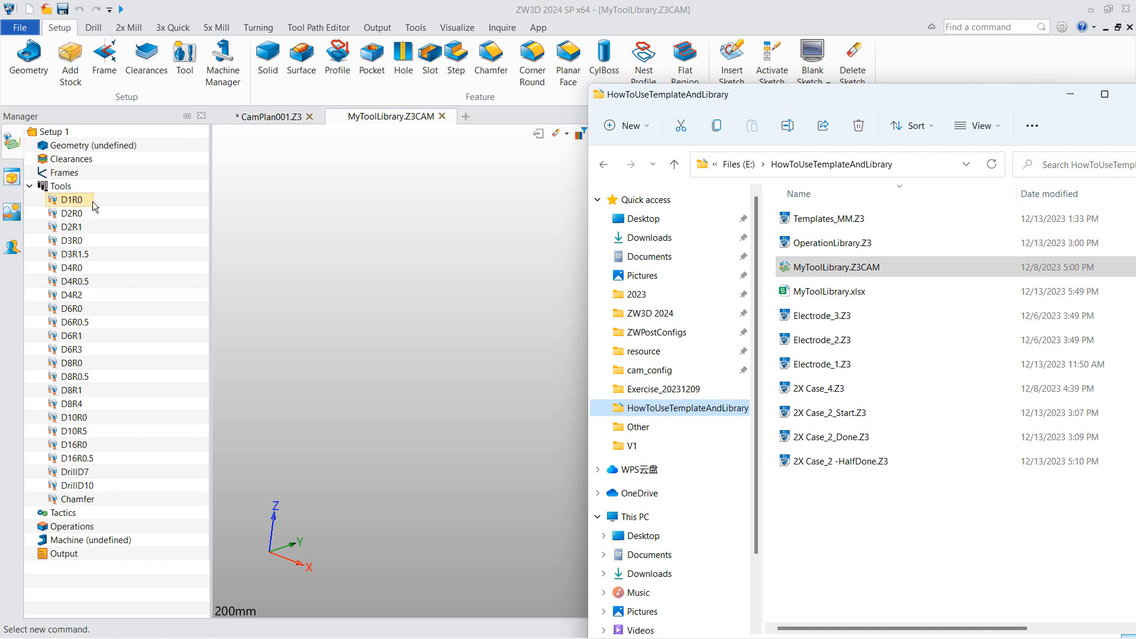
{"action": "left_click", "coordinate": [1069, 95]}
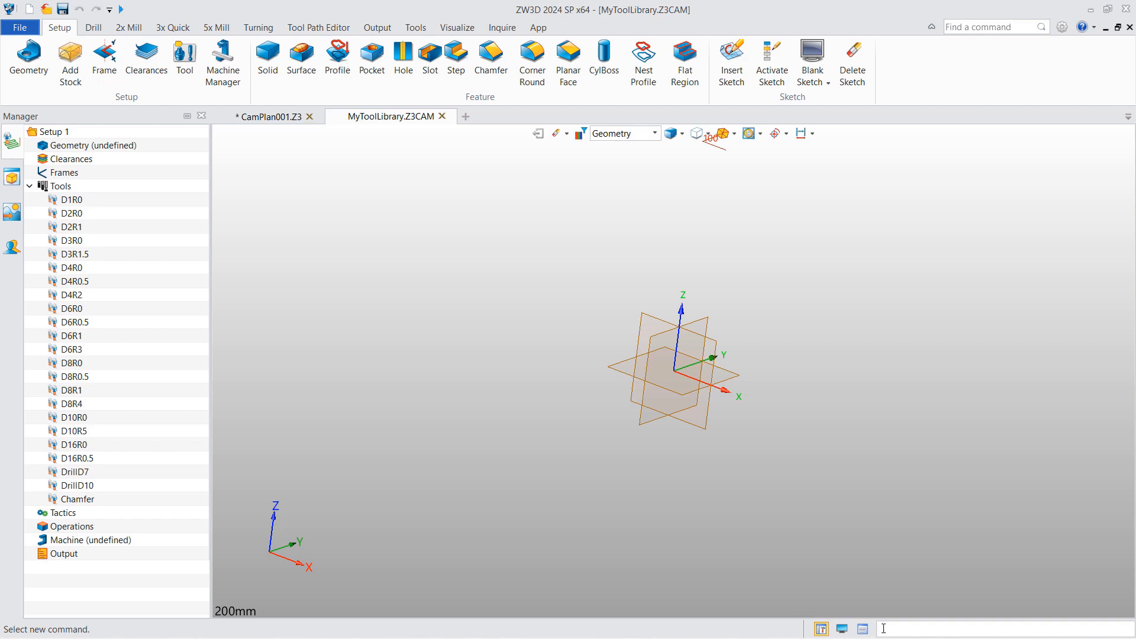
- Run ~PmToolZ3ToXlsx() to export the tools to MyToolLibrary.xlsx and check the Output log
{"action": "type", "text": "~PmToolZ3ToXlsx()"}
{"action": "left_click", "coordinate": [863, 629]}
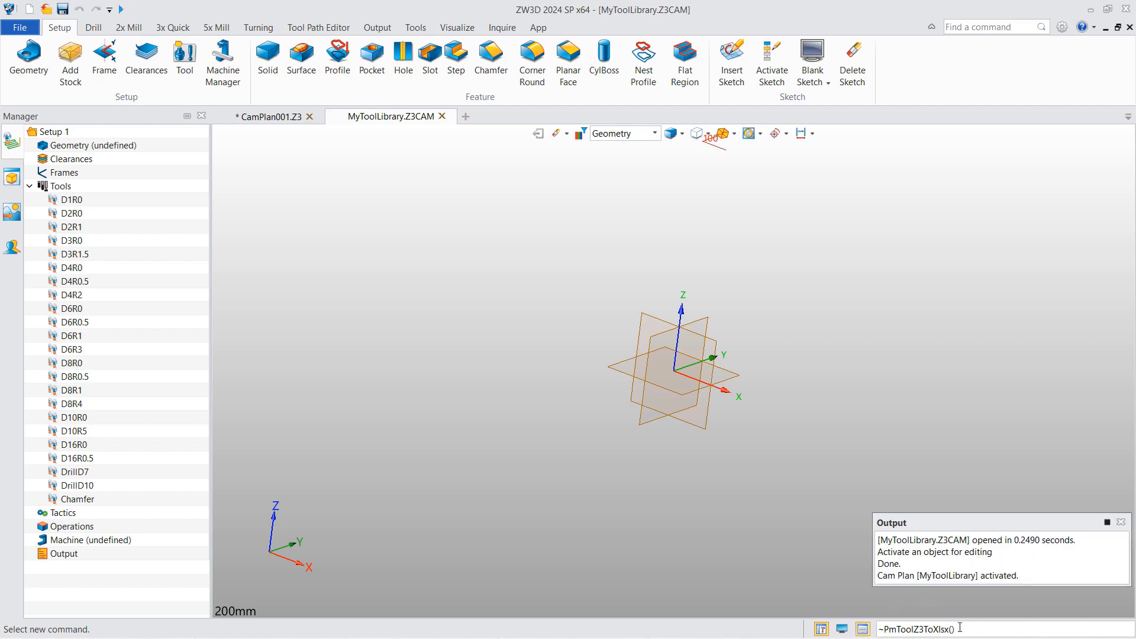
{"action": "key", "text": "Return"}
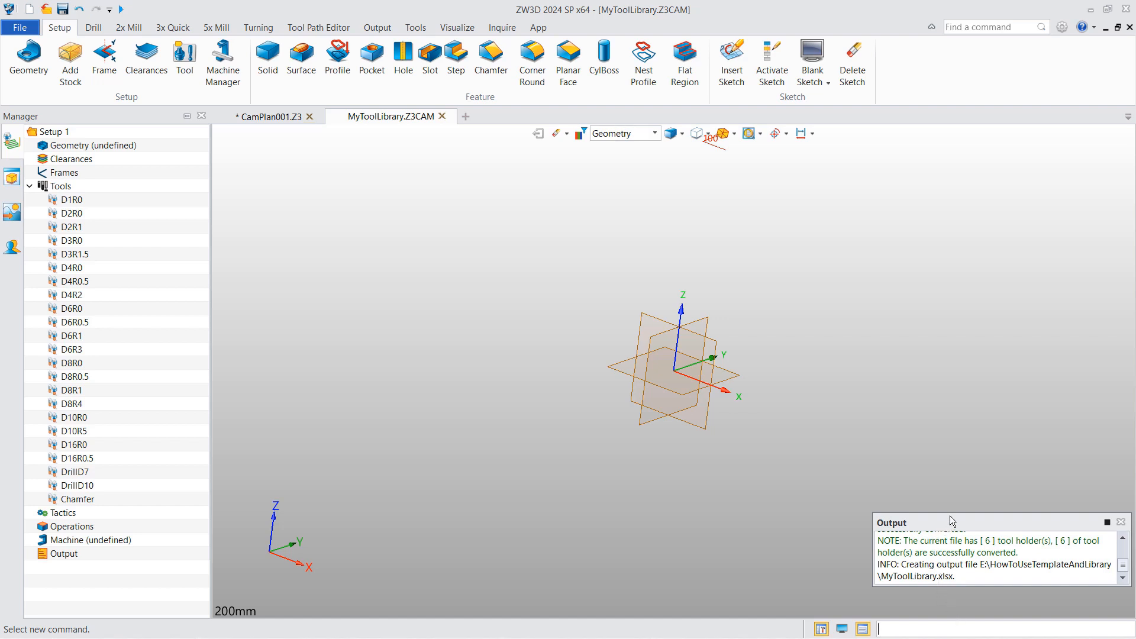
{"action": "left_click_drag", "start_coordinate": [949, 514], "coordinate": [946, 440]}
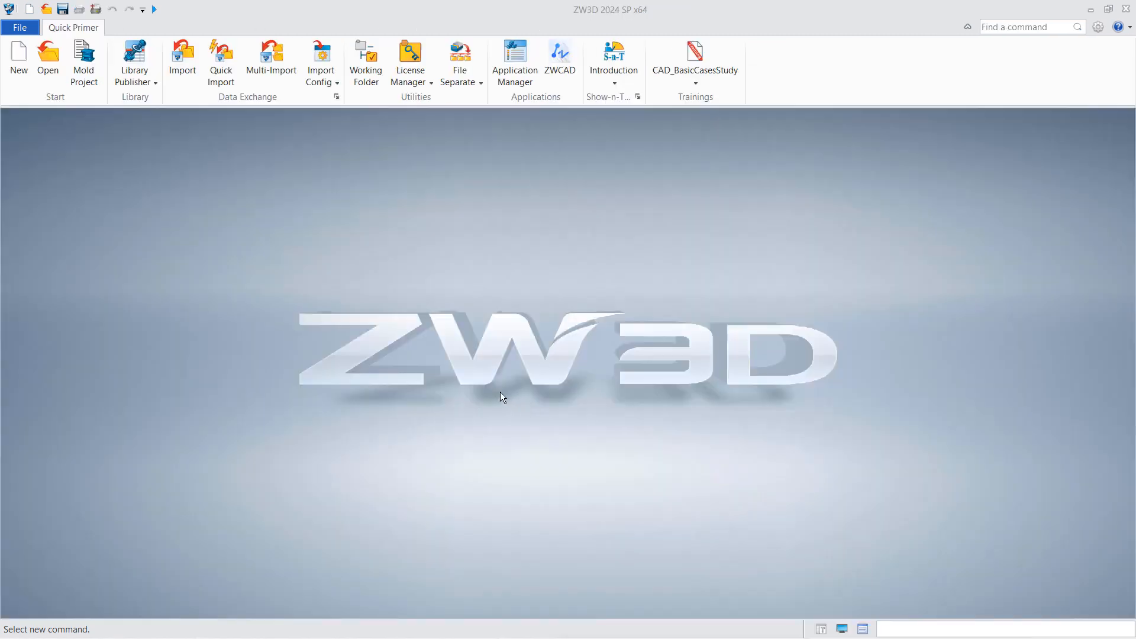
- Create a blank CAM plan file with the unique name MyOperationLibrary
{"action": "left_click", "coordinate": [24, 59]}
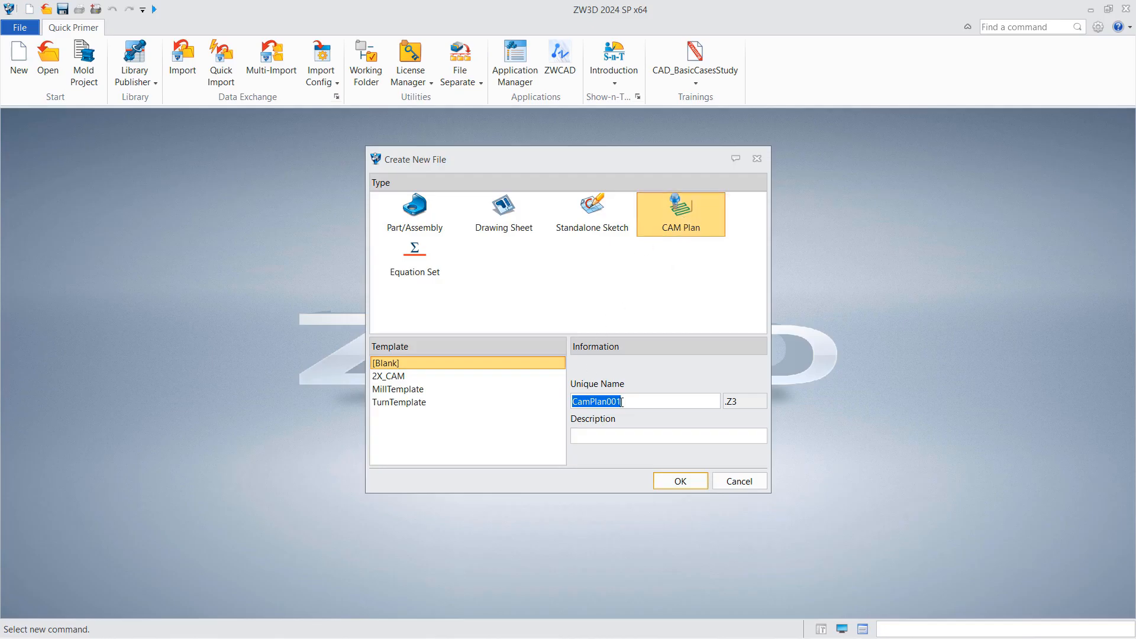
{"action": "left_click_drag", "start_coordinate": [621, 401], "coordinate": [558, 410]}
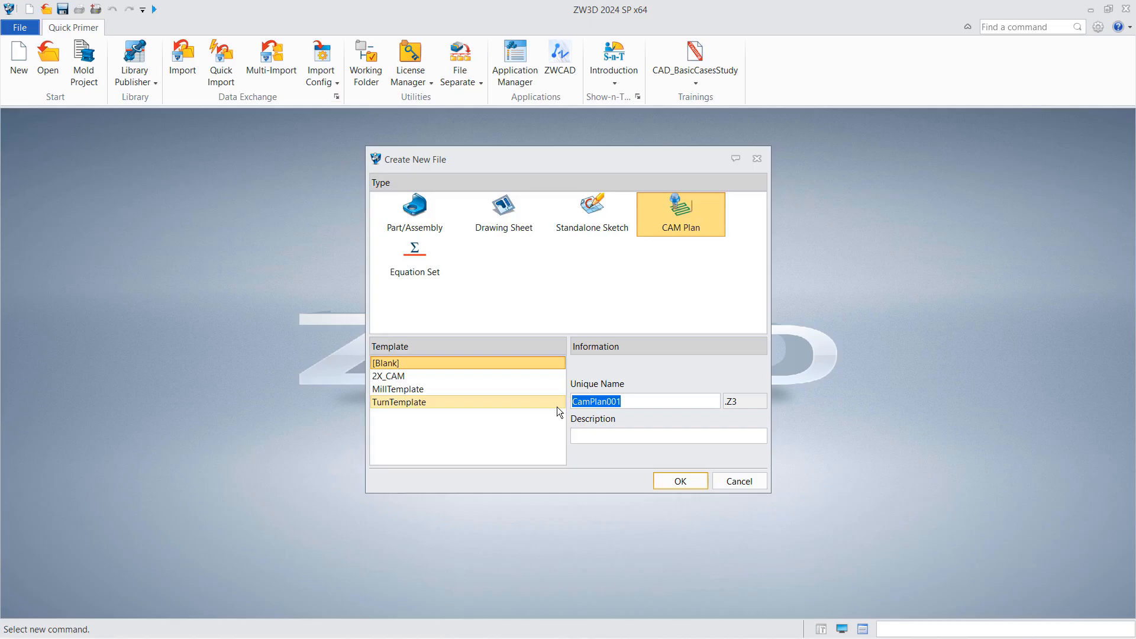
{"action": "type", "text": "MyOperationLibrary"}
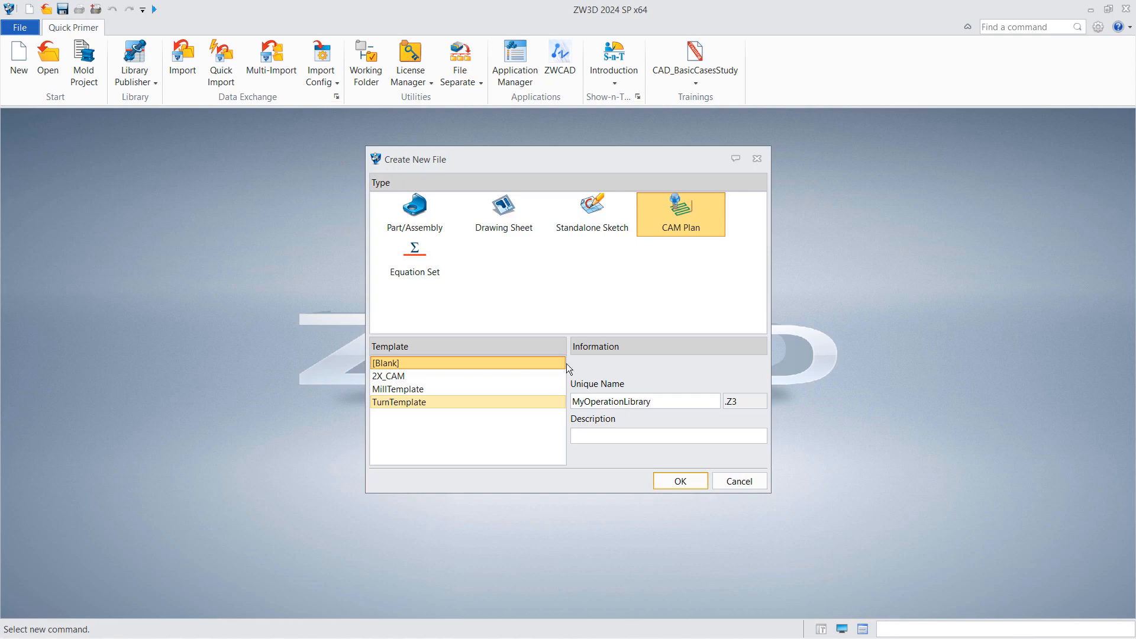
{"action": "left_click", "coordinate": [680, 481]}
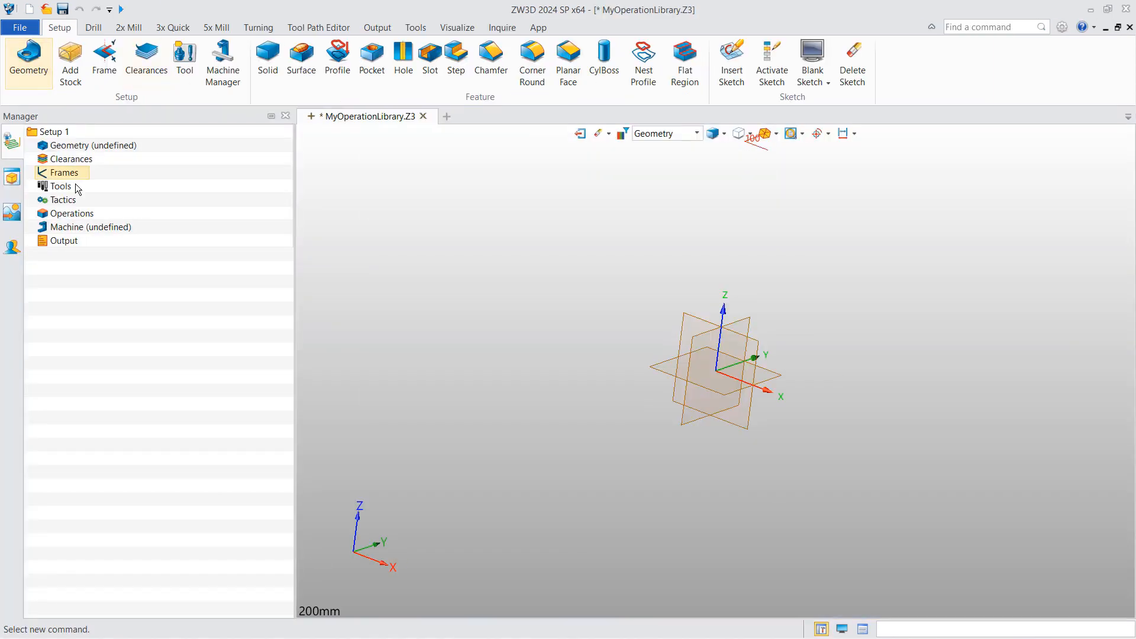
- Rename the plan object in MyOperationLibrary to Steel_Library and reopen it for editing
{"action": "left_click", "coordinate": [580, 133]}
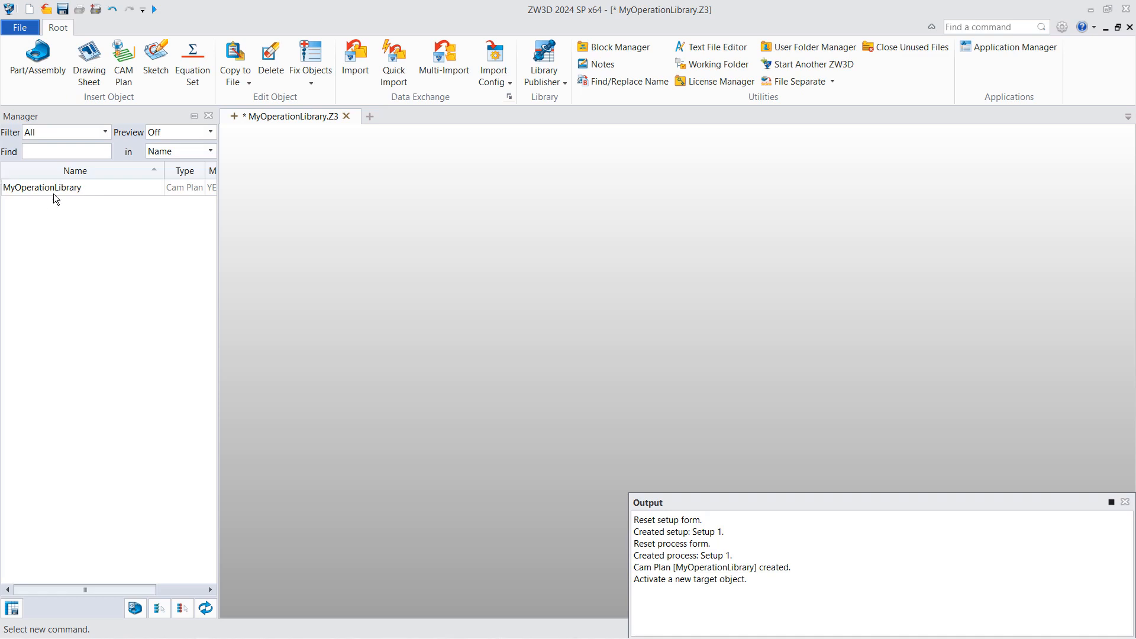
{"action": "right_click", "coordinate": [69, 189]}
{"action": "left_click", "coordinate": [100, 216]}
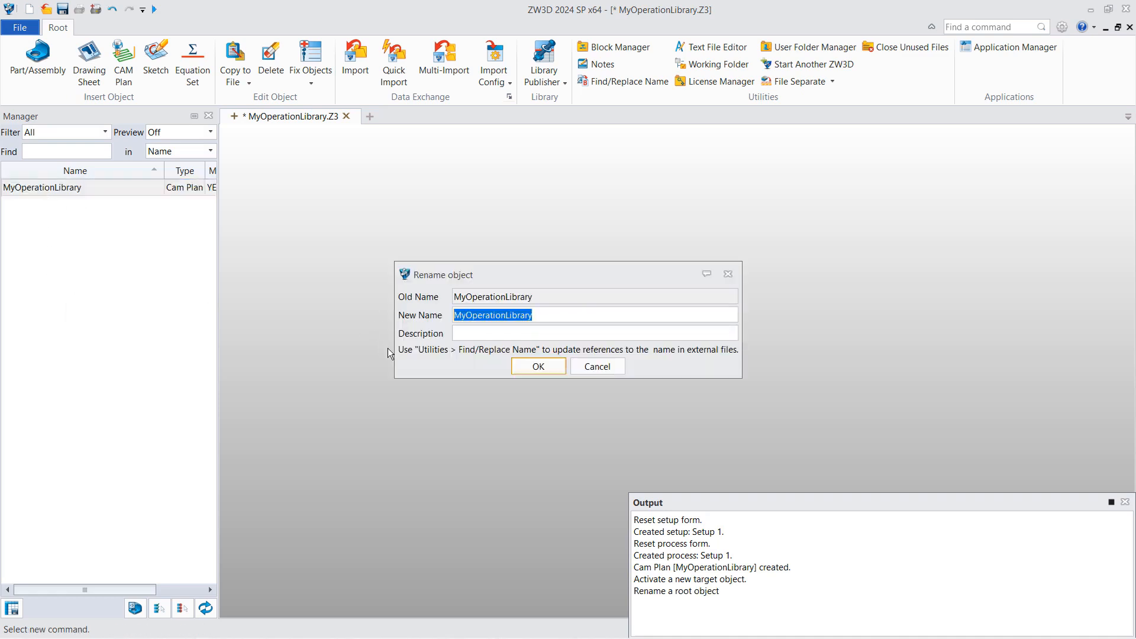
{"action": "type", "text": "Steel"}
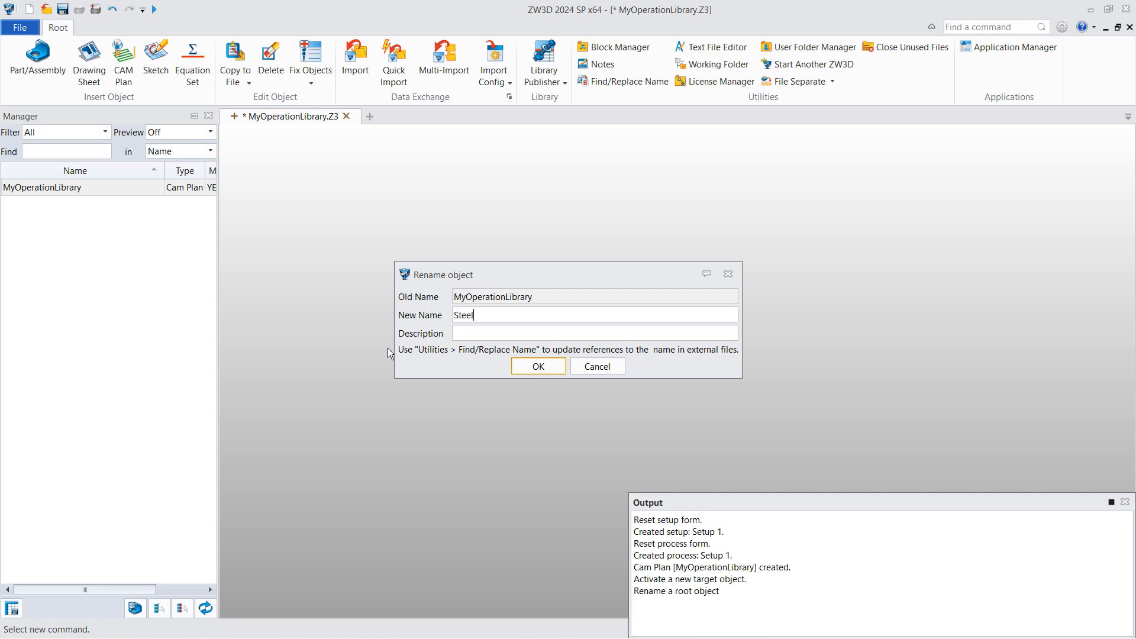
{"action": "type", "text": "_Library"}
{"action": "key", "text": "Return"}
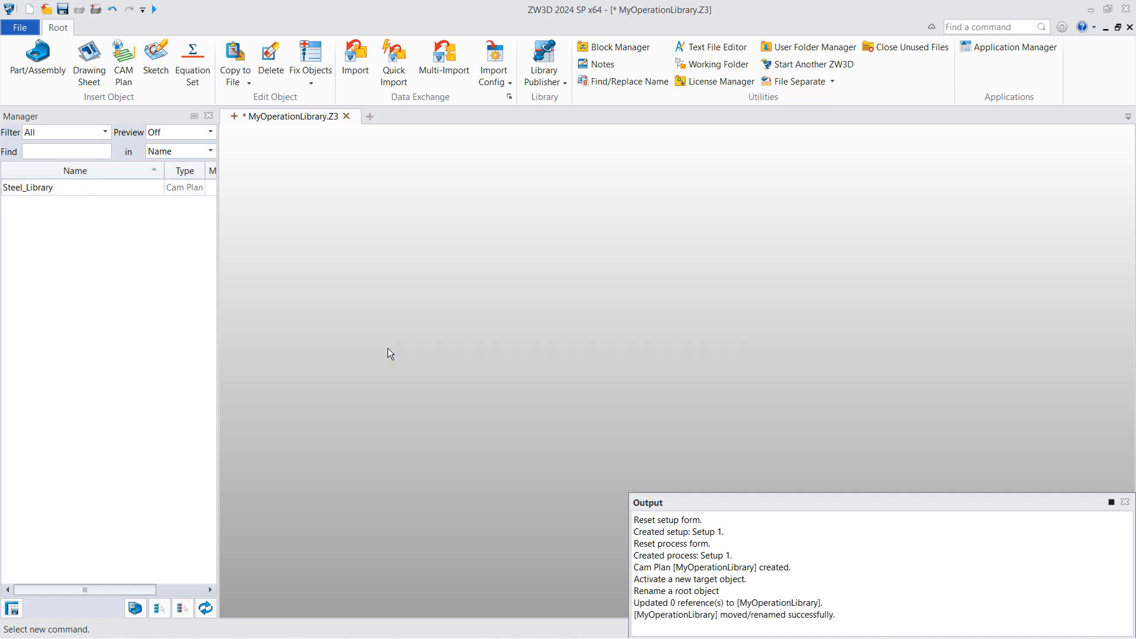
{"action": "double_click", "coordinate": [90, 187]}
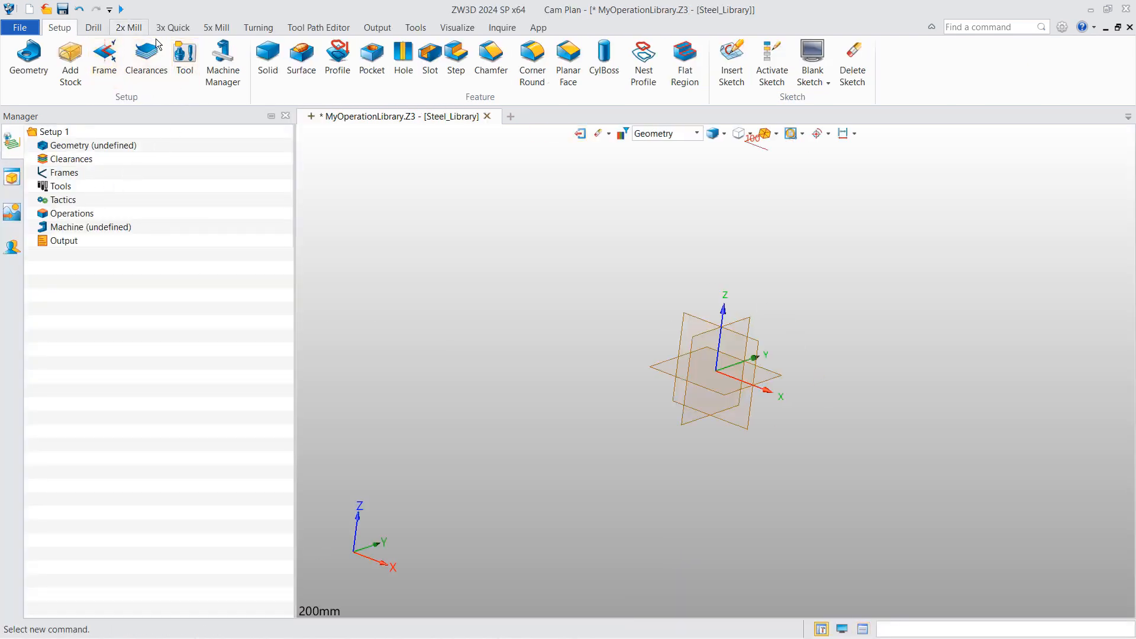
- Start a Topface Cut operation with a Uniform Depth stepdown of 2
{"action": "left_click", "coordinate": [129, 28]}
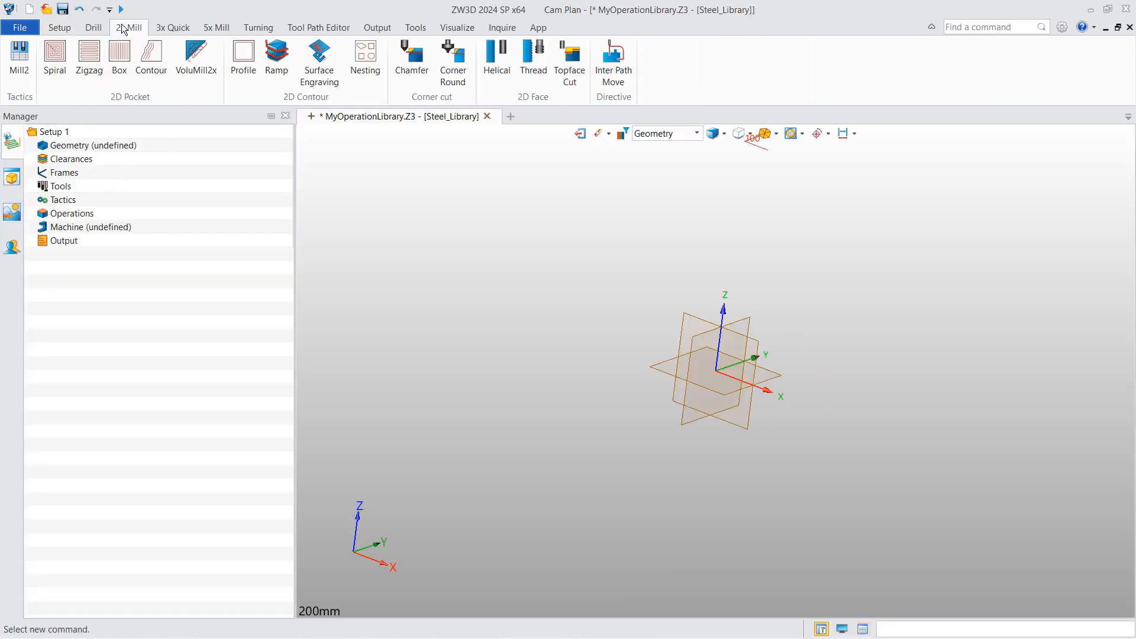
{"action": "left_click", "coordinate": [569, 59]}
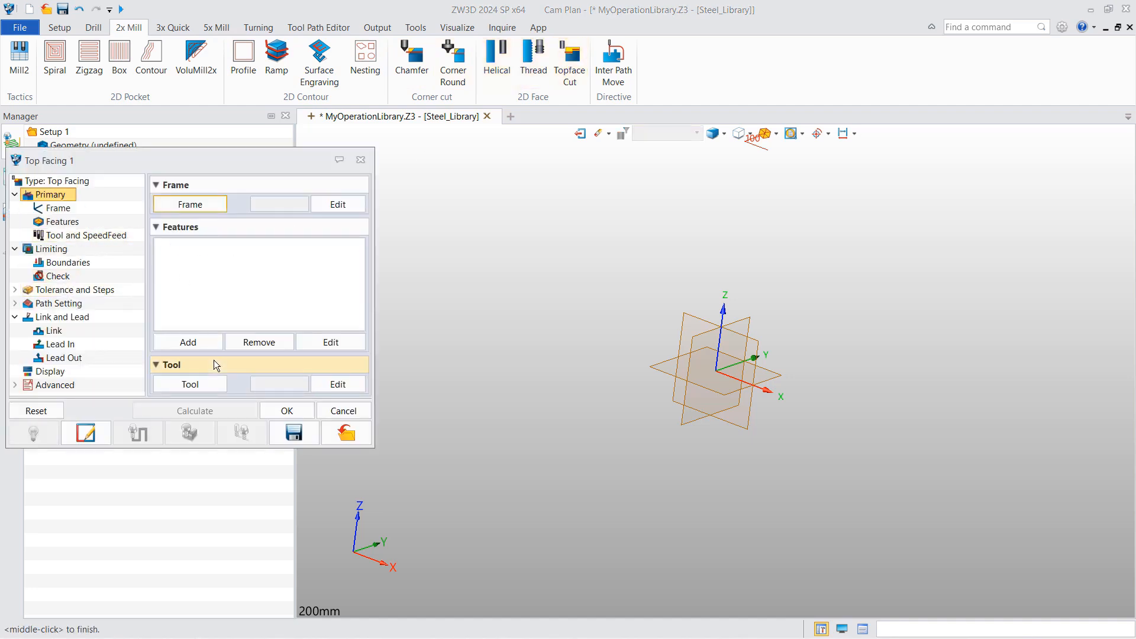
{"action": "left_click", "coordinate": [88, 289]}
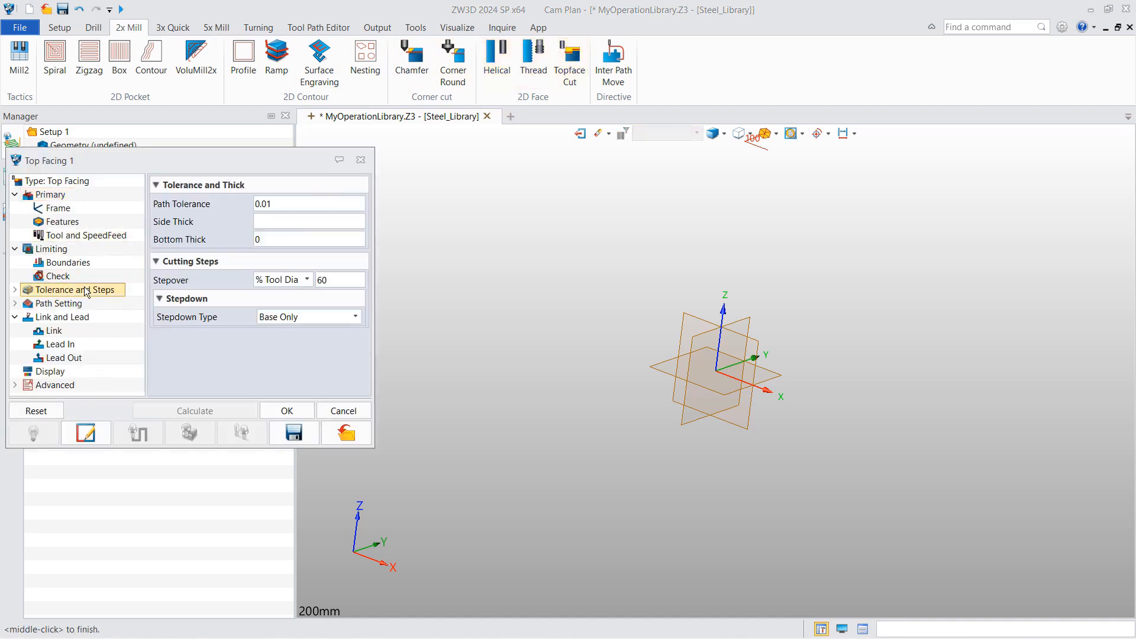
{"action": "left_click", "coordinate": [302, 318]}
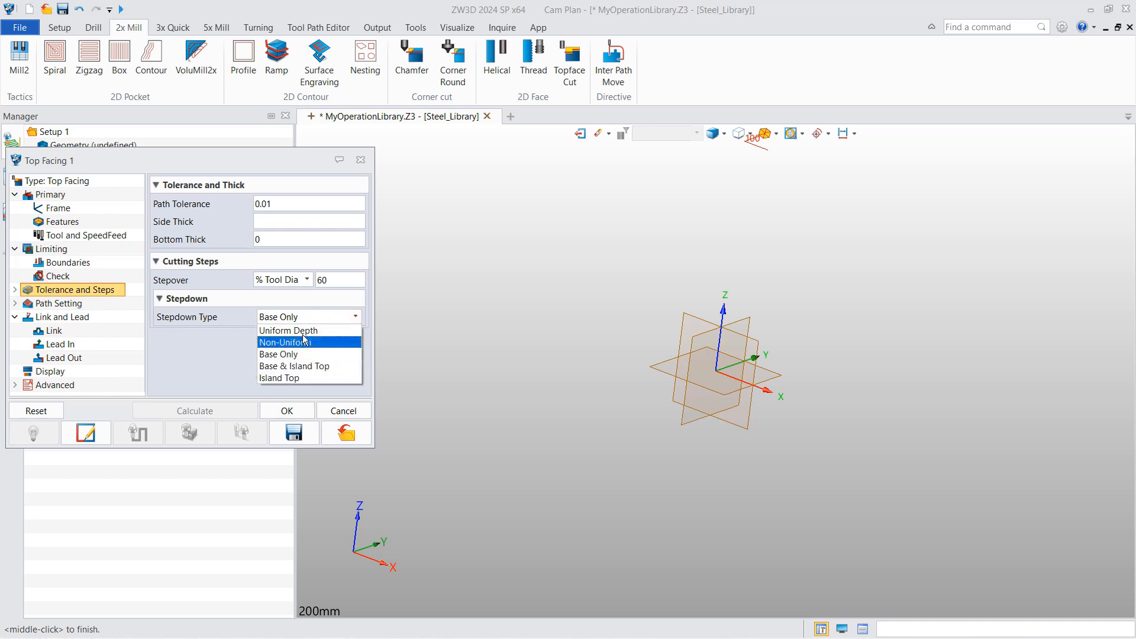
{"action": "left_click", "coordinate": [302, 330]}
{"action": "type", "text": "2"}
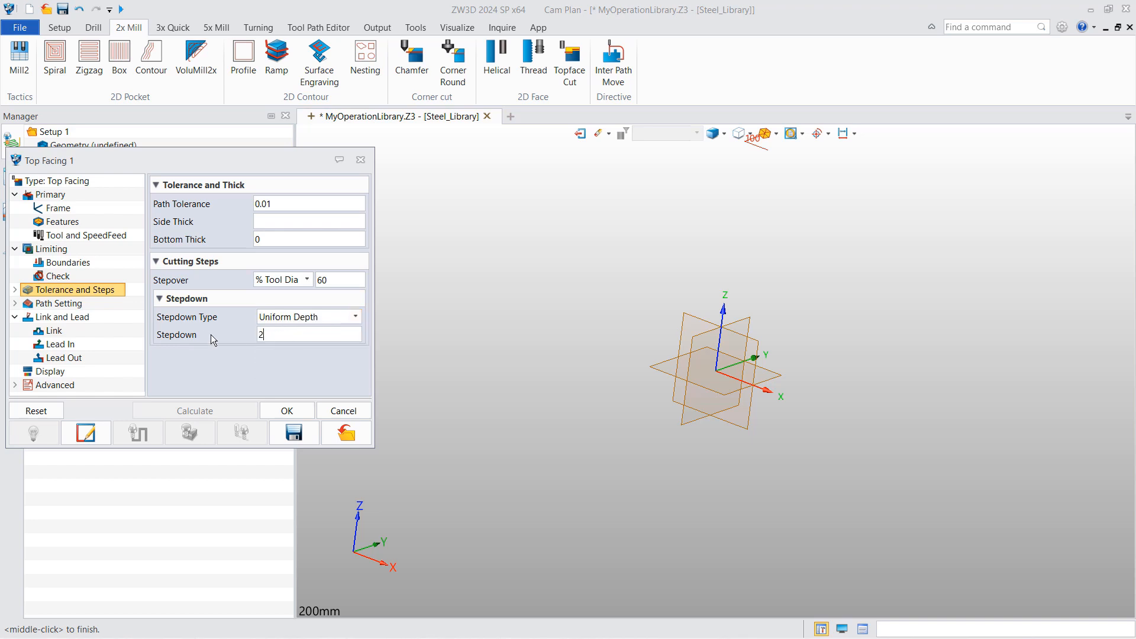
- Load the D16R0 end mill from the tool library and finish the Top Facing 1 operation
{"action": "left_click", "coordinate": [89, 235]}
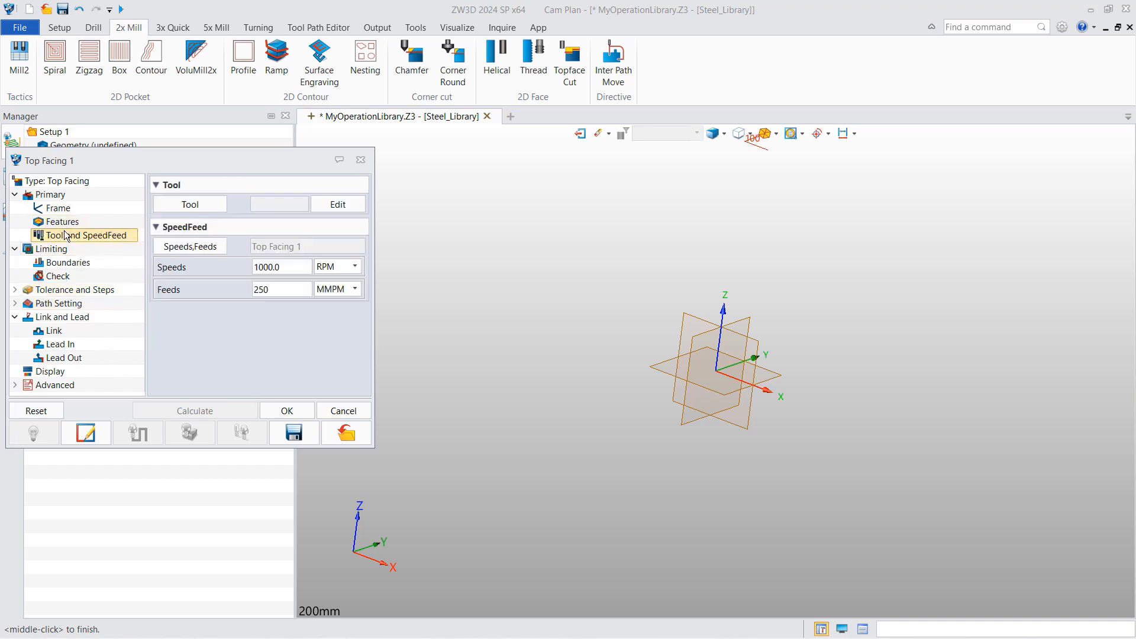
{"action": "left_click", "coordinate": [197, 204]}
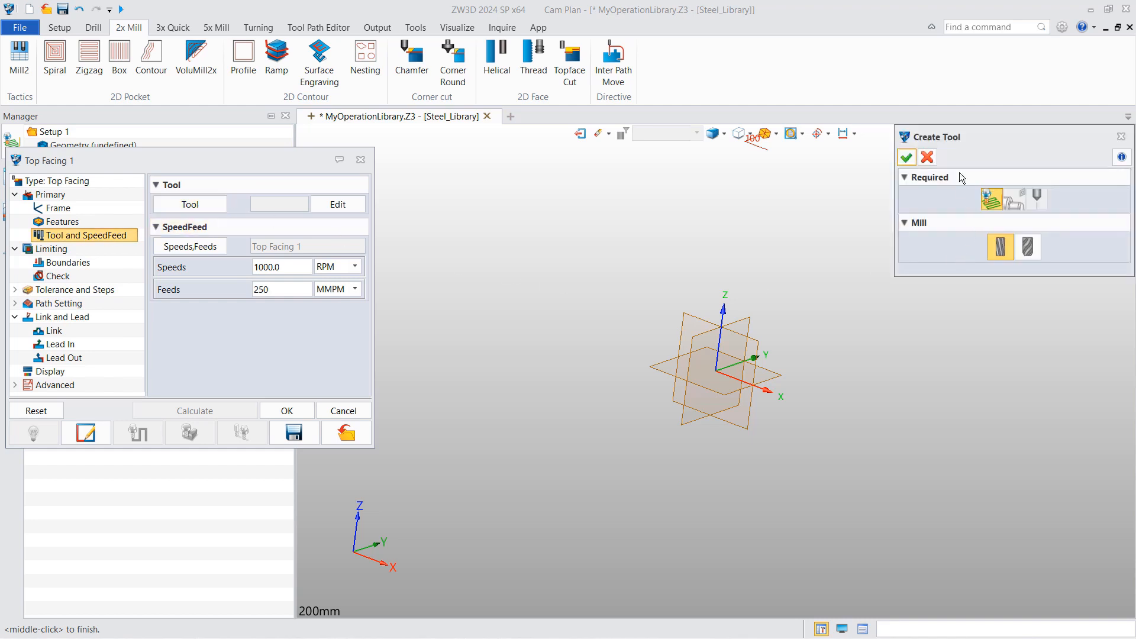
{"action": "left_click", "coordinate": [906, 157]}
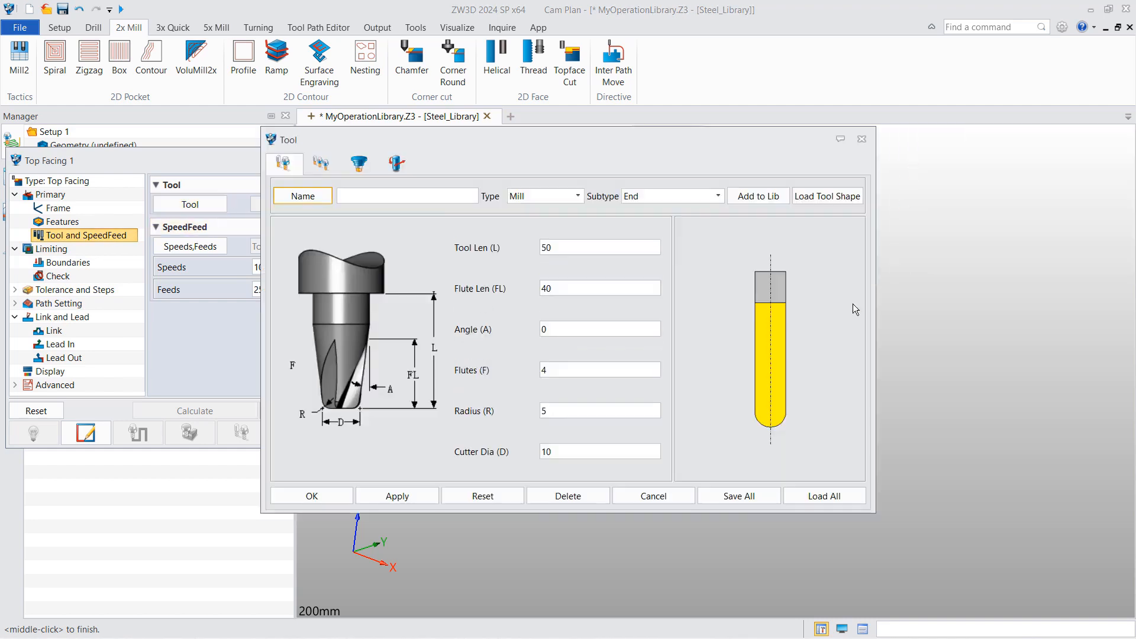
{"action": "left_click", "coordinate": [803, 494]}
{"action": "left_click", "coordinate": [317, 210]}
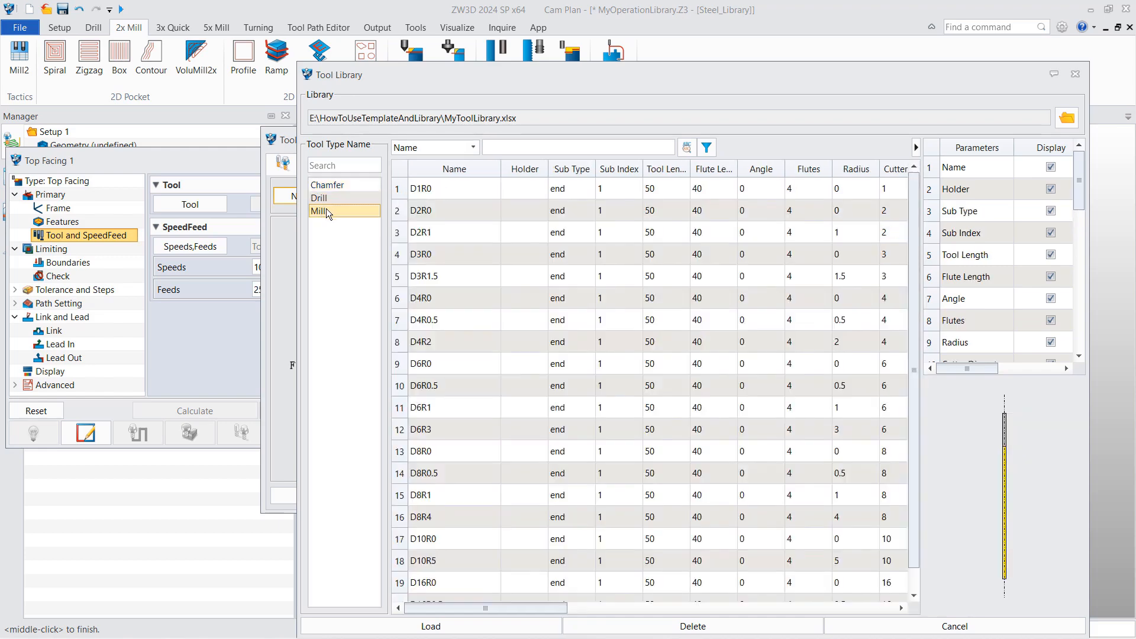
{"action": "scroll", "coordinate": [475, 506], "scroll_direction": "down", "scroll_amount": 1}
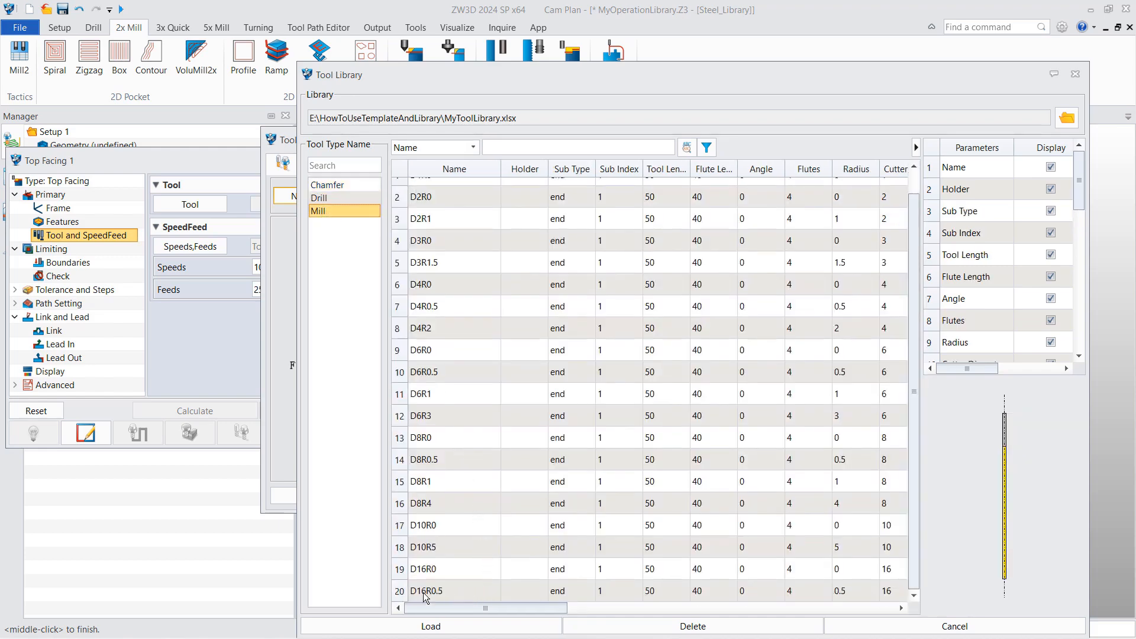
{"action": "left_click", "coordinate": [439, 569]}
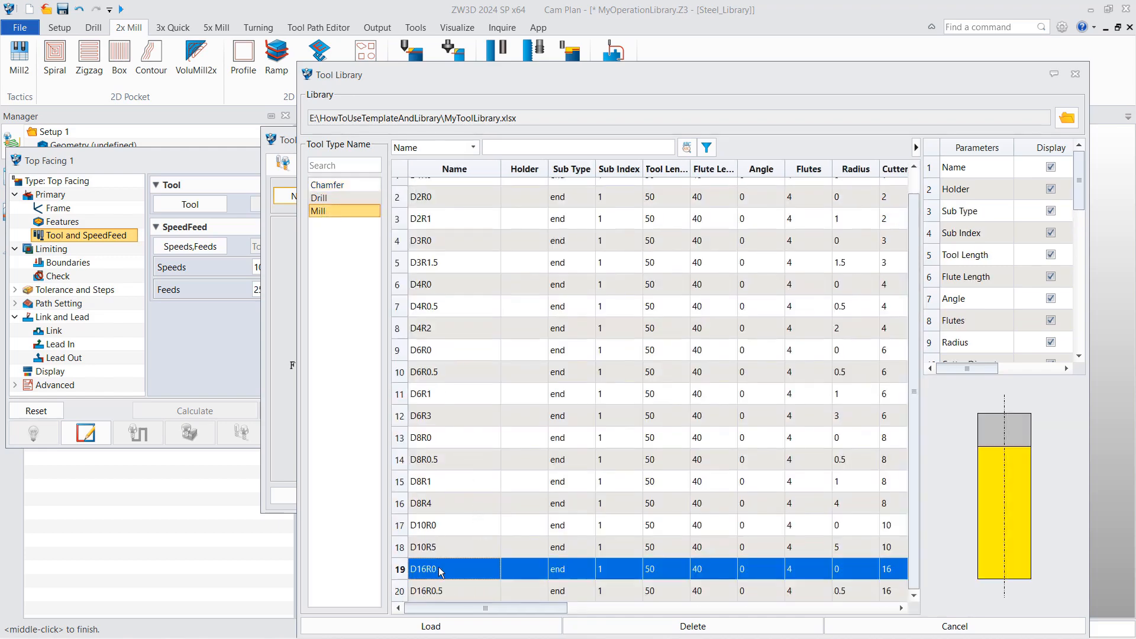
{"action": "left_click", "coordinate": [490, 626]}
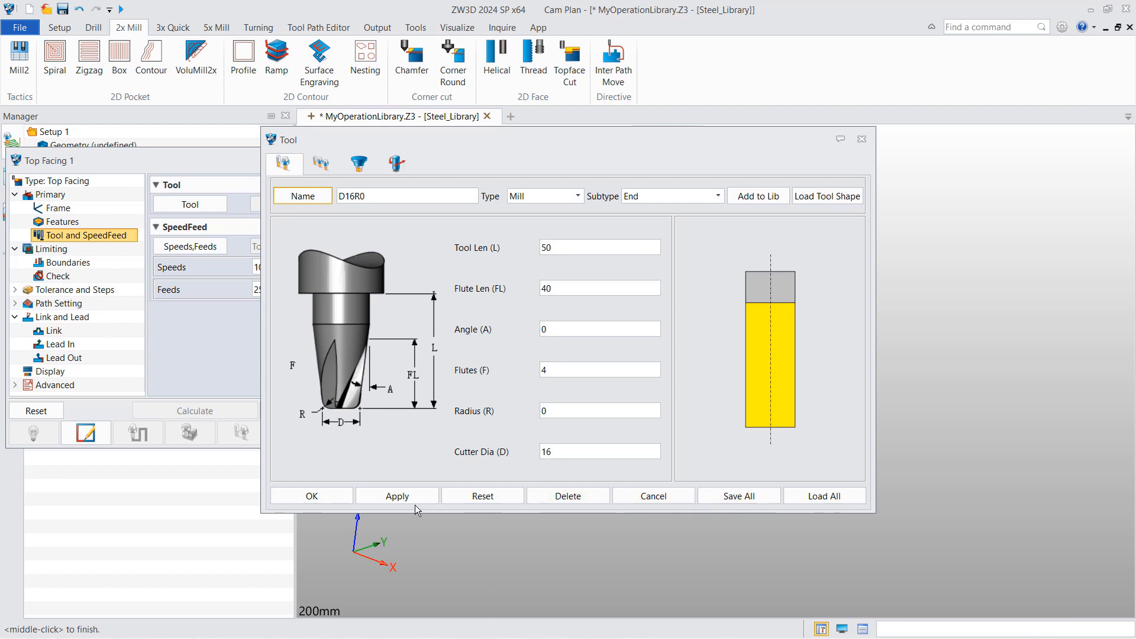
{"action": "left_click", "coordinate": [336, 500]}
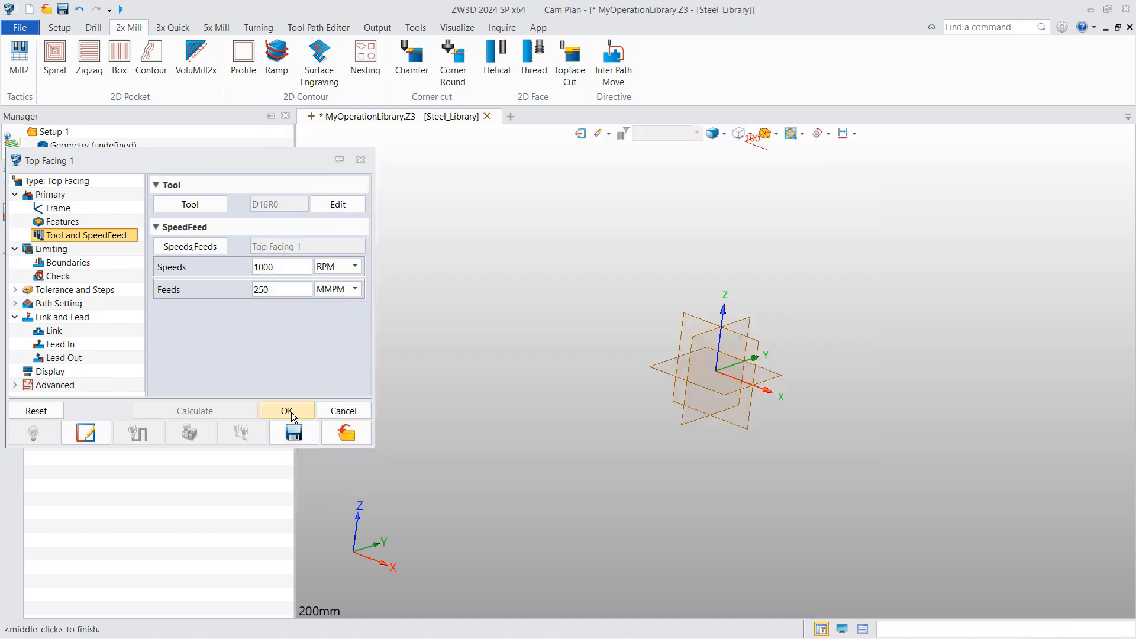
{"action": "left_click", "coordinate": [287, 411]}
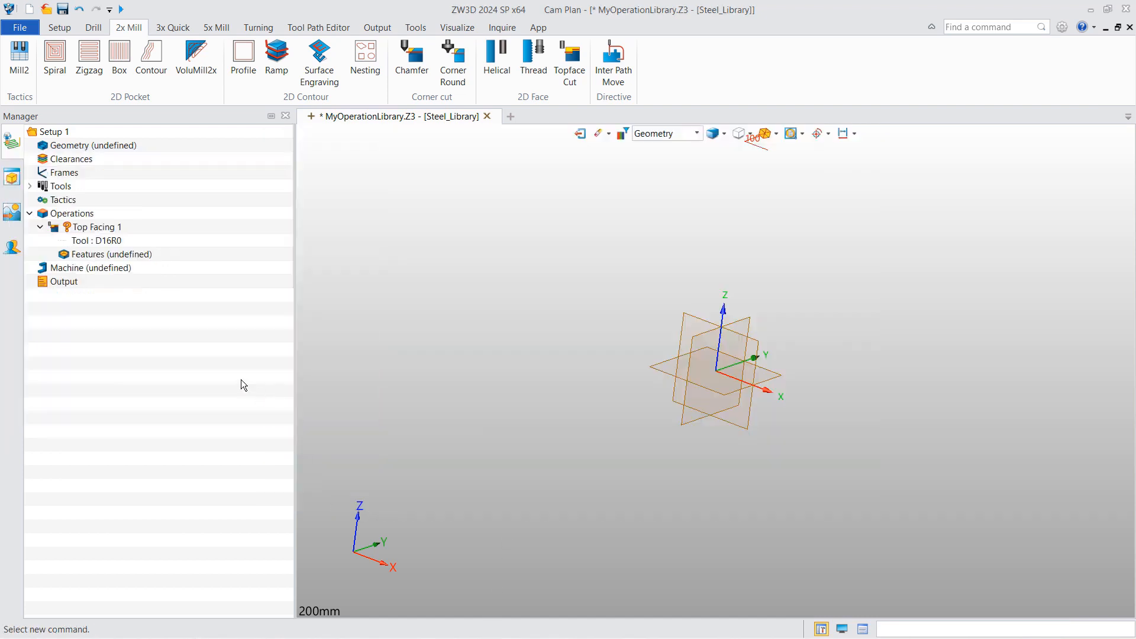
- Rename Top Facing 1 to Top Facing_D16R0, then open 2X Case_4.Z3 from Explorer
{"action": "right_click", "coordinate": [107, 228]}
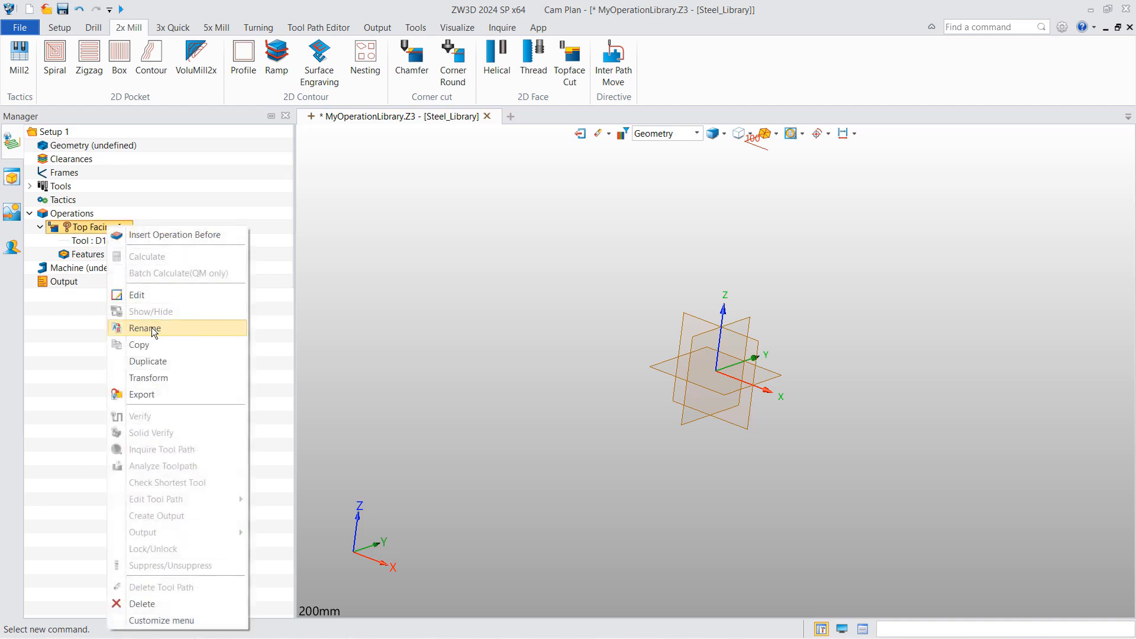
{"action": "left_click", "coordinate": [152, 327]}
{"action": "left_click_drag", "start_coordinate": [119, 227], "coordinate": [111, 227]}
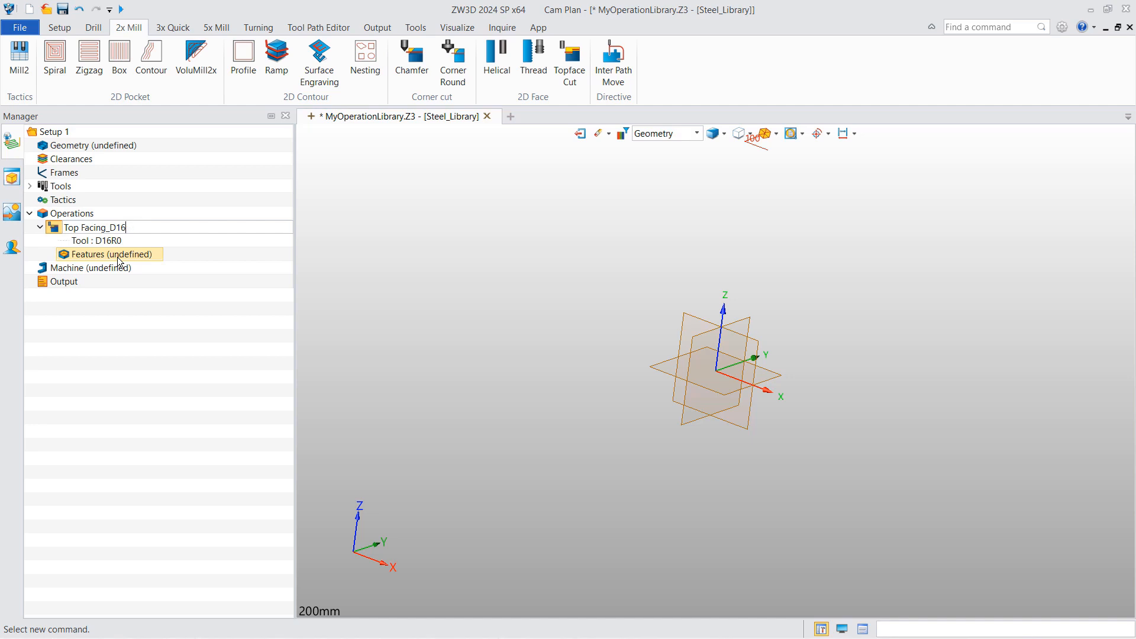
{"action": "type", "text": "0"}
{"action": "left_click", "coordinate": [97, 363]}
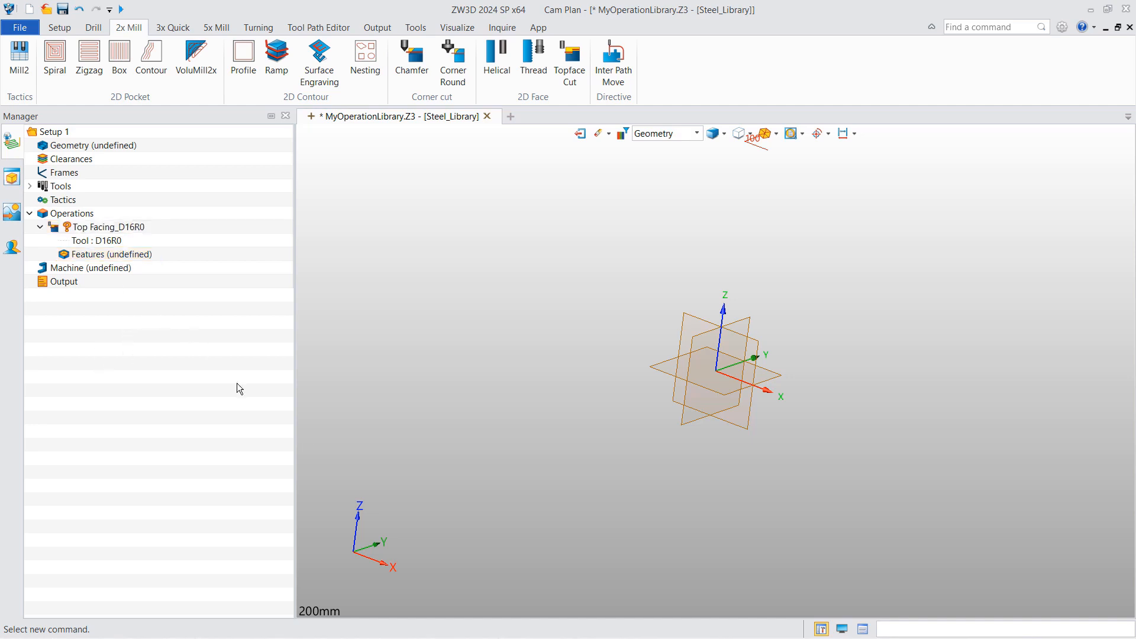
{"action": "key", "text": "alt+Tab"}
{"action": "left_click_drag", "start_coordinate": [818, 388], "coordinate": [538, 138]}
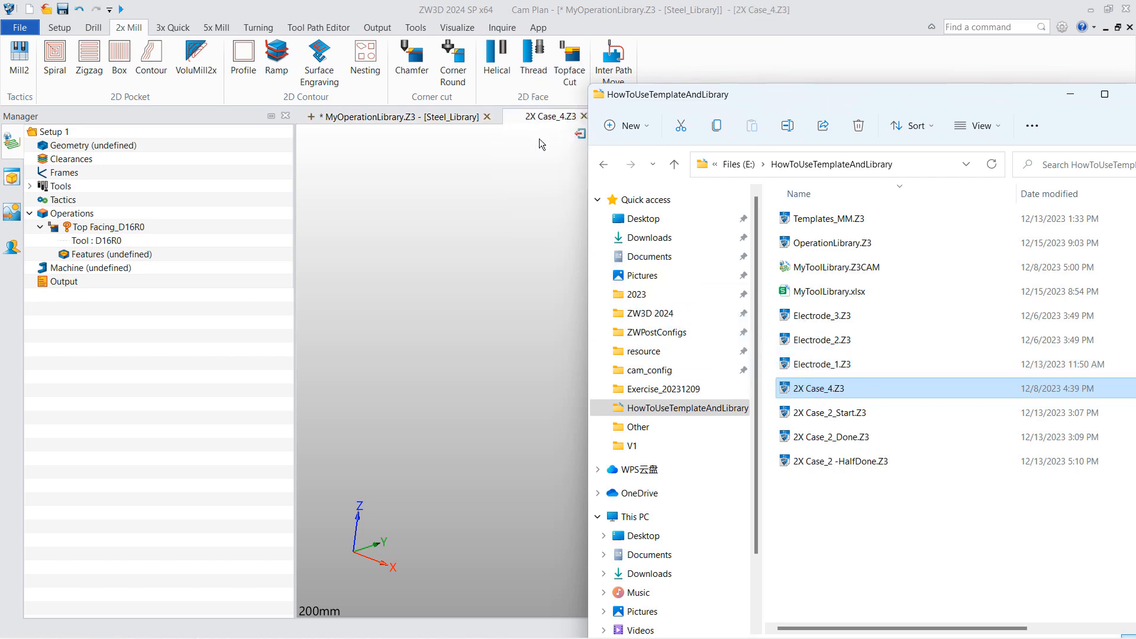
- Copy Profilecut 1 from the 2X Case_4_CAM plan, then return to MyOperationLibrary's Steel_Library
{"action": "double_click", "coordinate": [83, 207]}
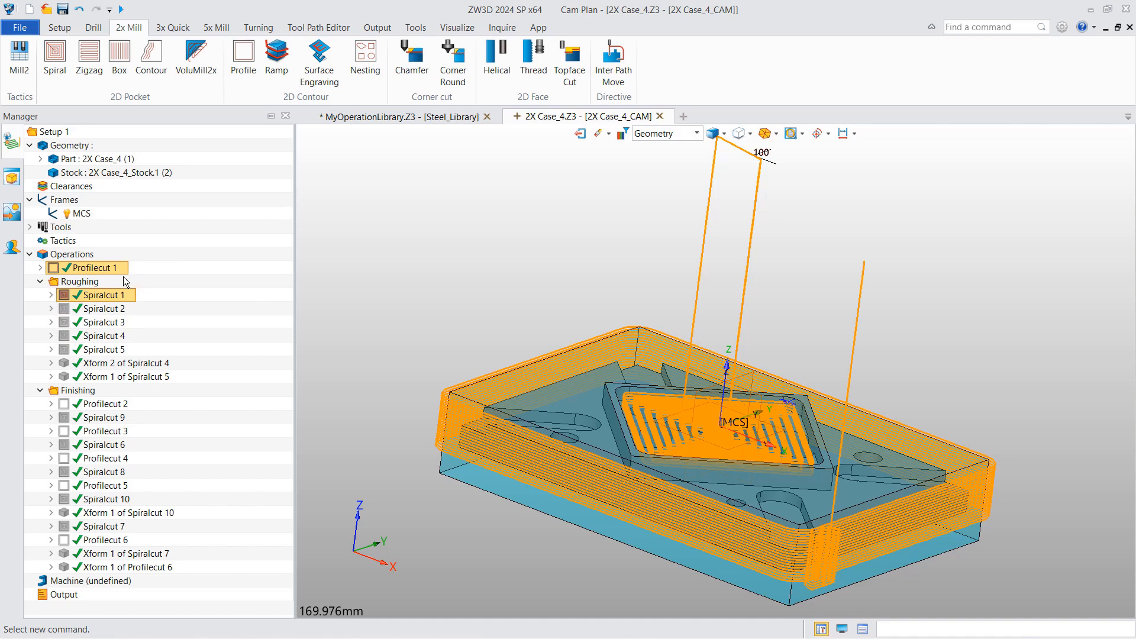
{"action": "right_click", "coordinate": [110, 267]}
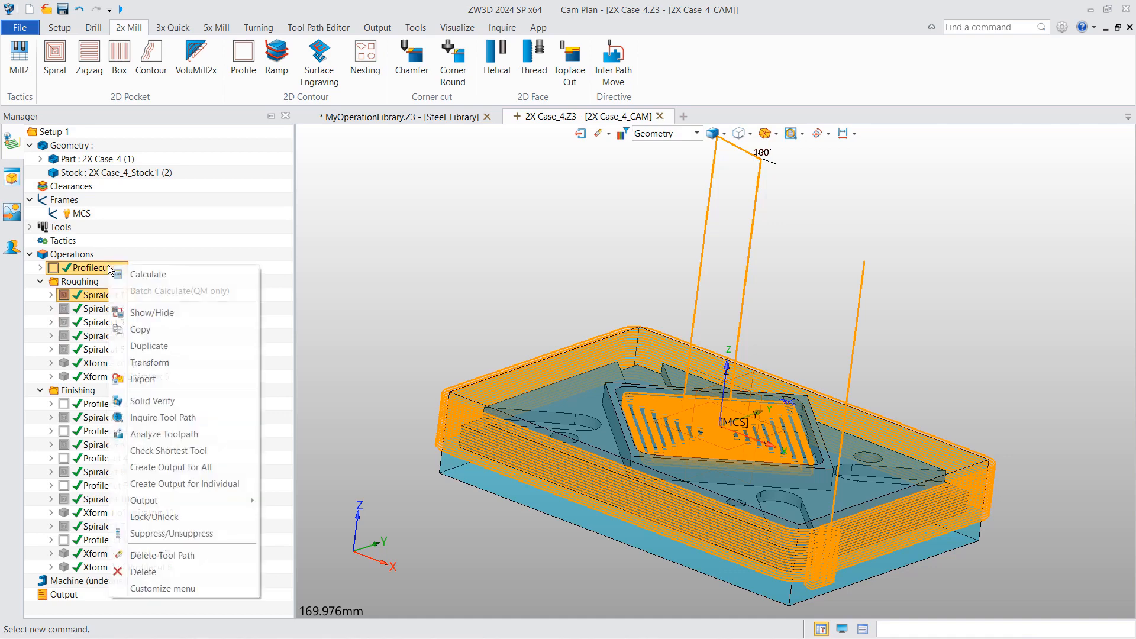
{"action": "left_click", "coordinate": [135, 335]}
{"action": "left_click", "coordinate": [355, 116]}
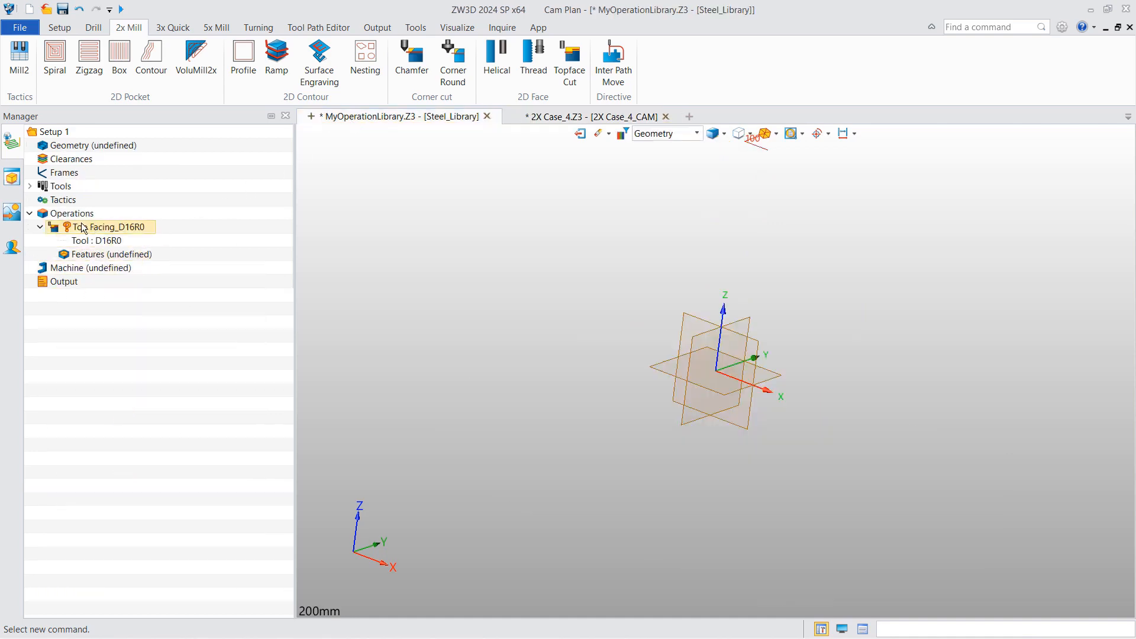
- Paste the copied operations into Steel_Library and expand Profilecut 1
{"action": "right_click", "coordinate": [87, 218]}
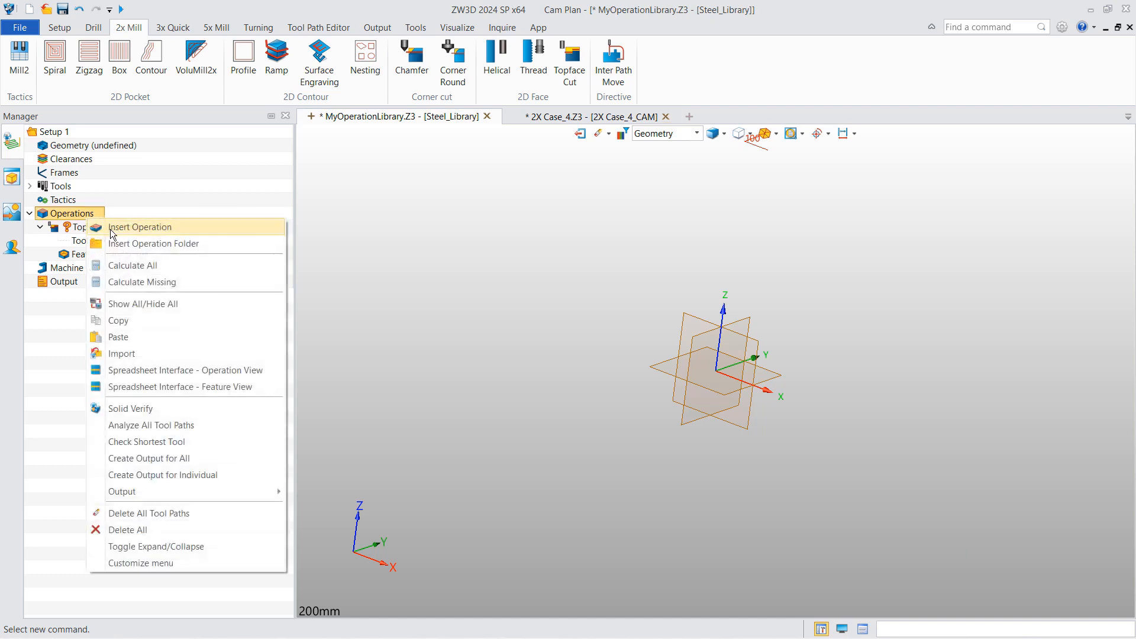
{"action": "left_click", "coordinate": [135, 336]}
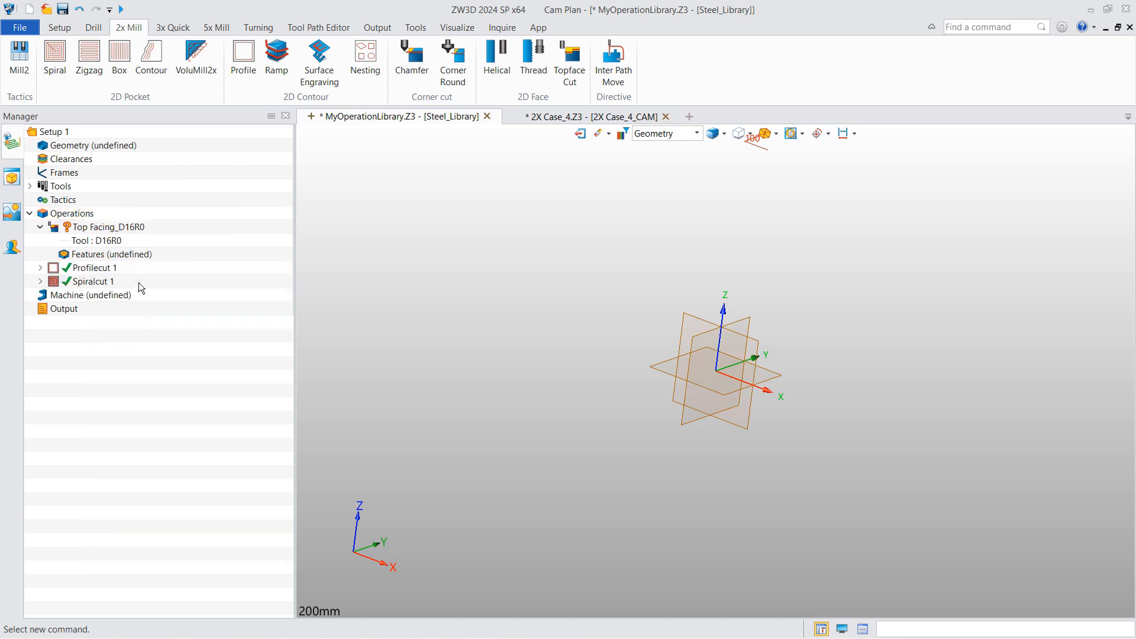
{"action": "left_click", "coordinate": [41, 268]}
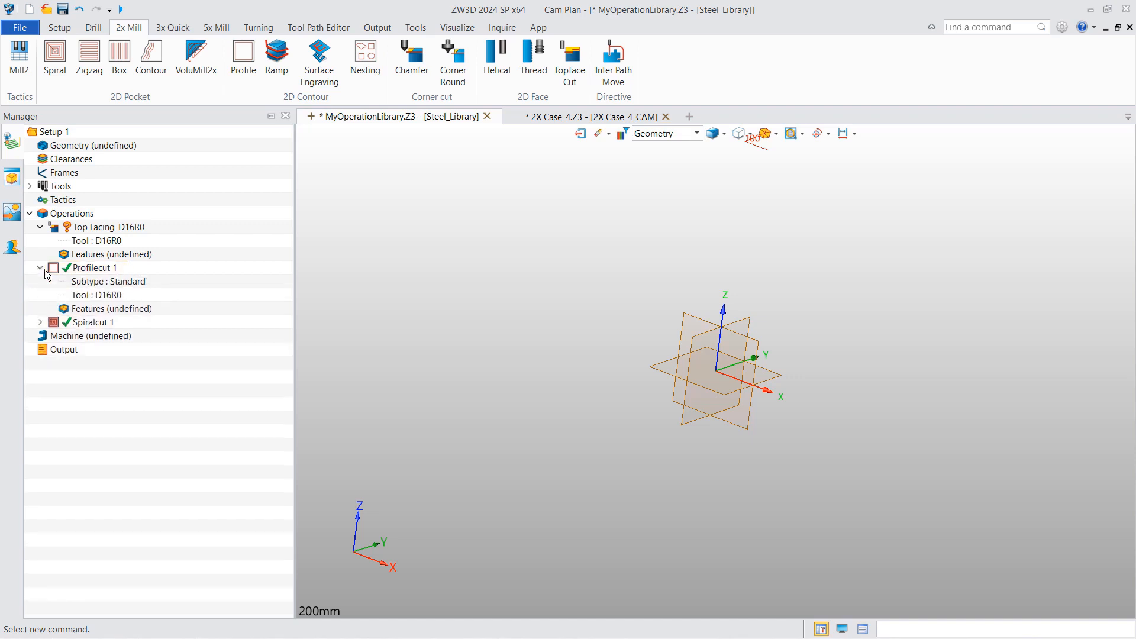
- Clear Profilecut 1's Top Z limit, review its path settings, and confirm the operation
{"action": "double_click", "coordinate": [103, 271]}
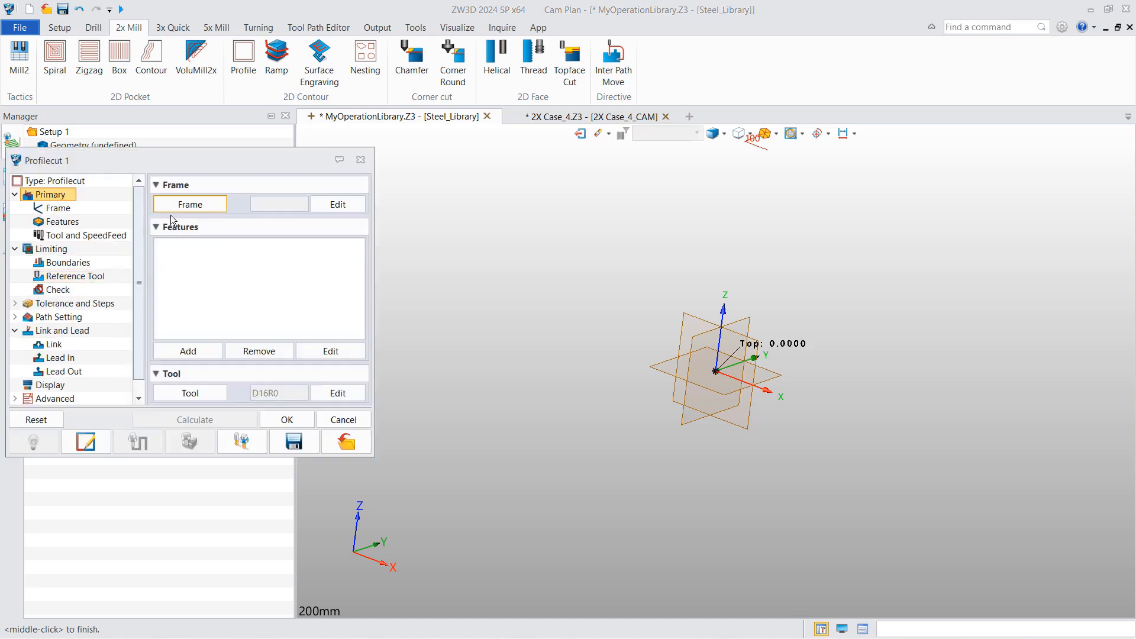
{"action": "left_click", "coordinate": [89, 235]}
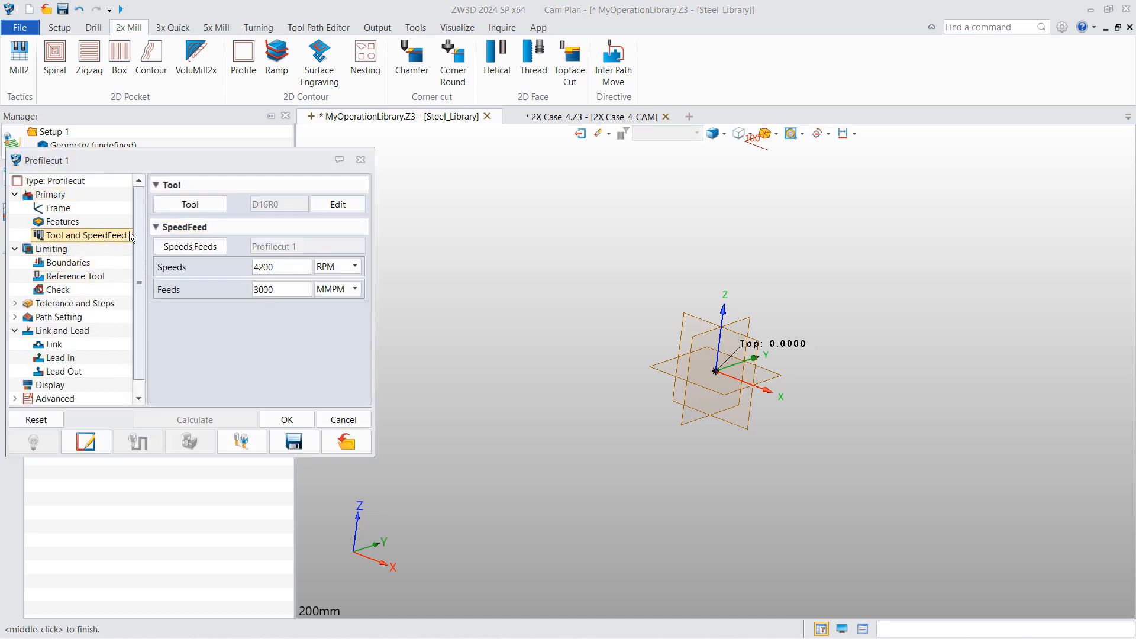
{"action": "left_click", "coordinate": [49, 251]}
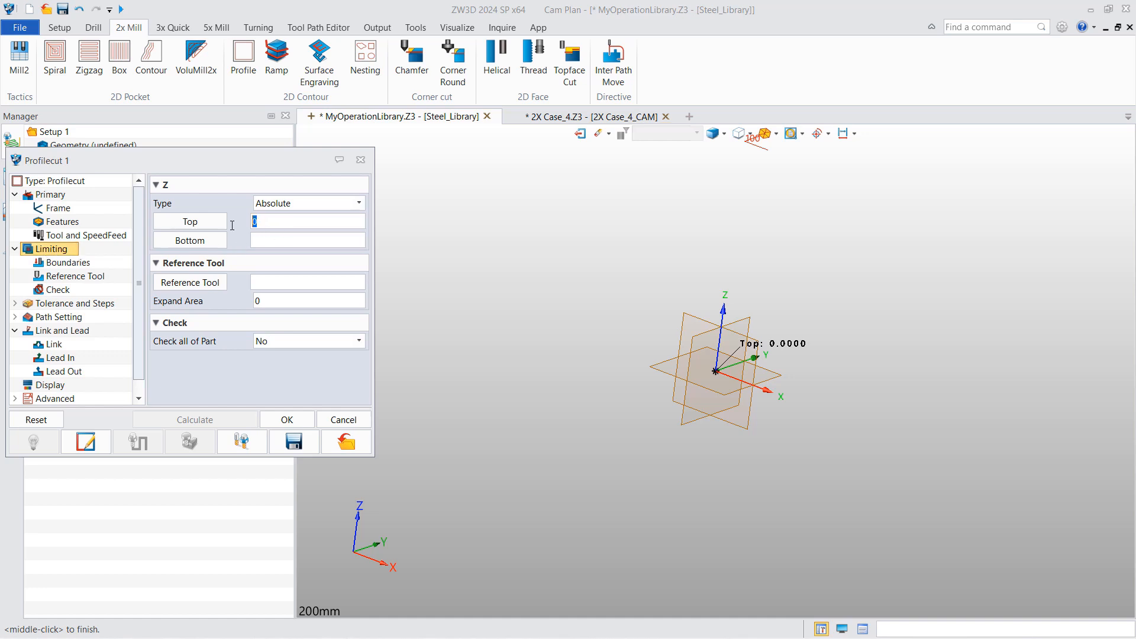
{"action": "key", "text": "BackSpace"}
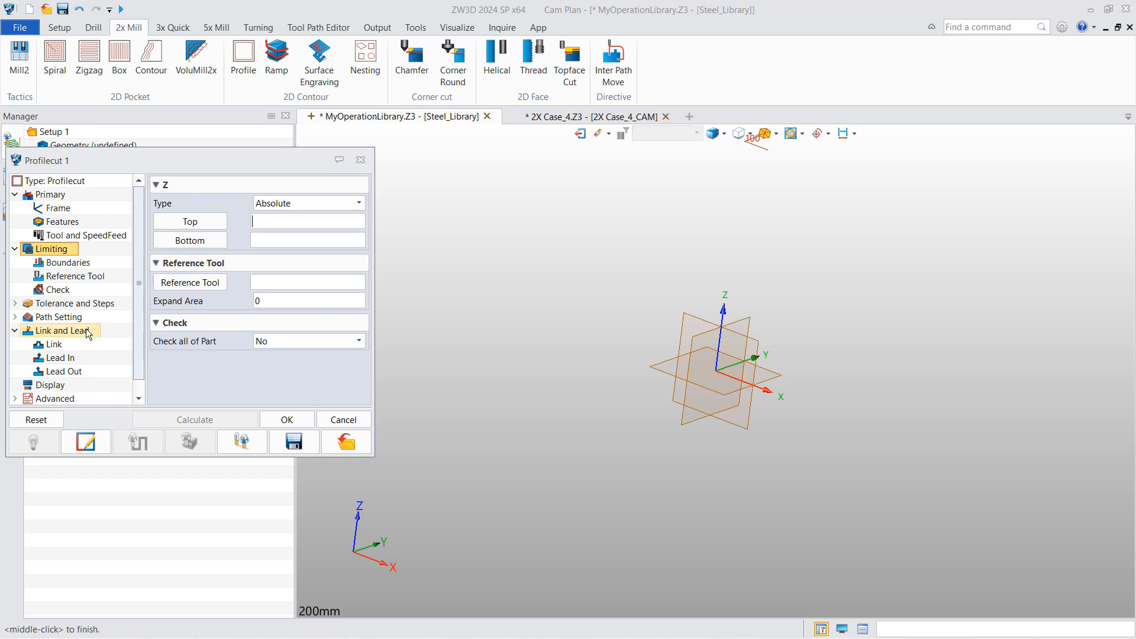
{"action": "left_click", "coordinate": [70, 318]}
{"action": "scroll", "coordinate": [307, 349], "scroll_direction": "down", "scroll_amount": 5}
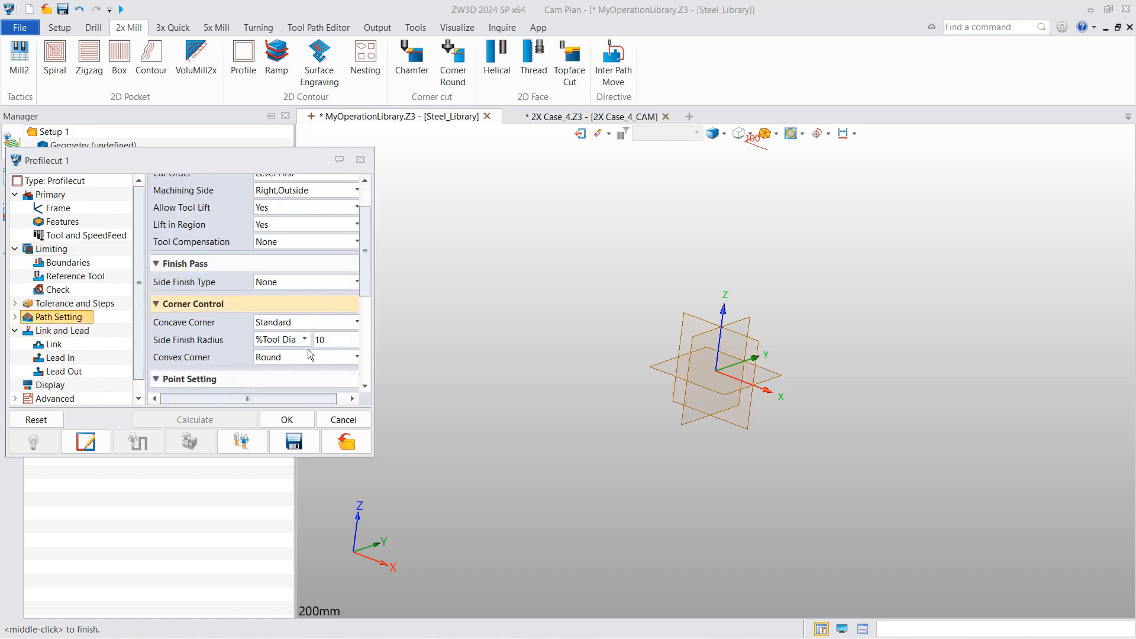
{"action": "scroll", "coordinate": [225, 266], "scroll_direction": "down", "scroll_amount": 3}
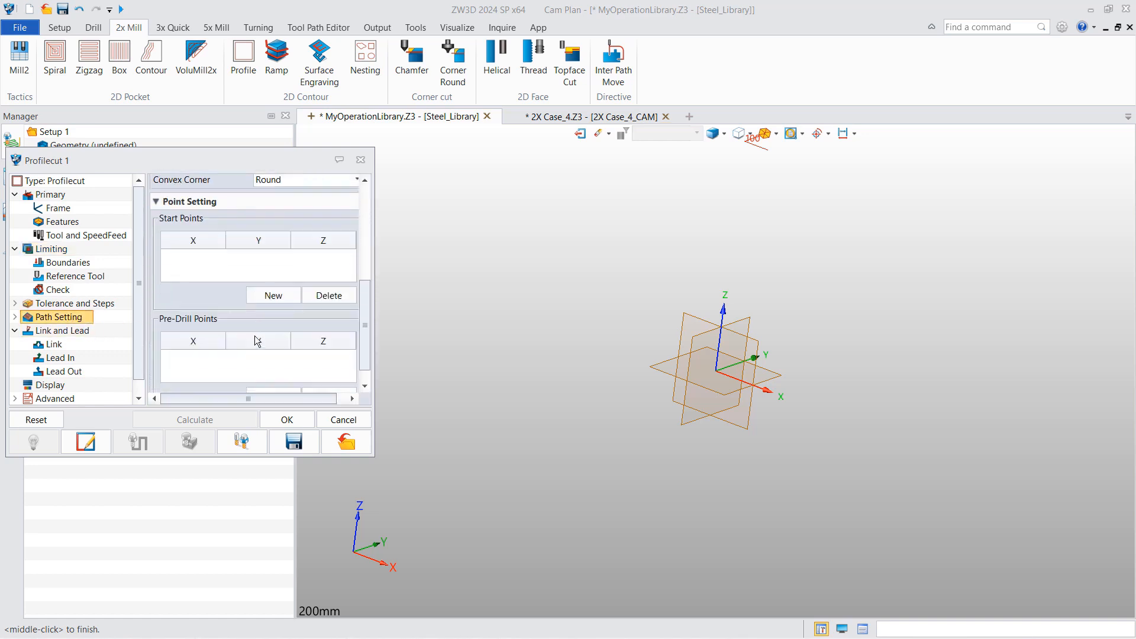
{"action": "left_click", "coordinate": [287, 419]}
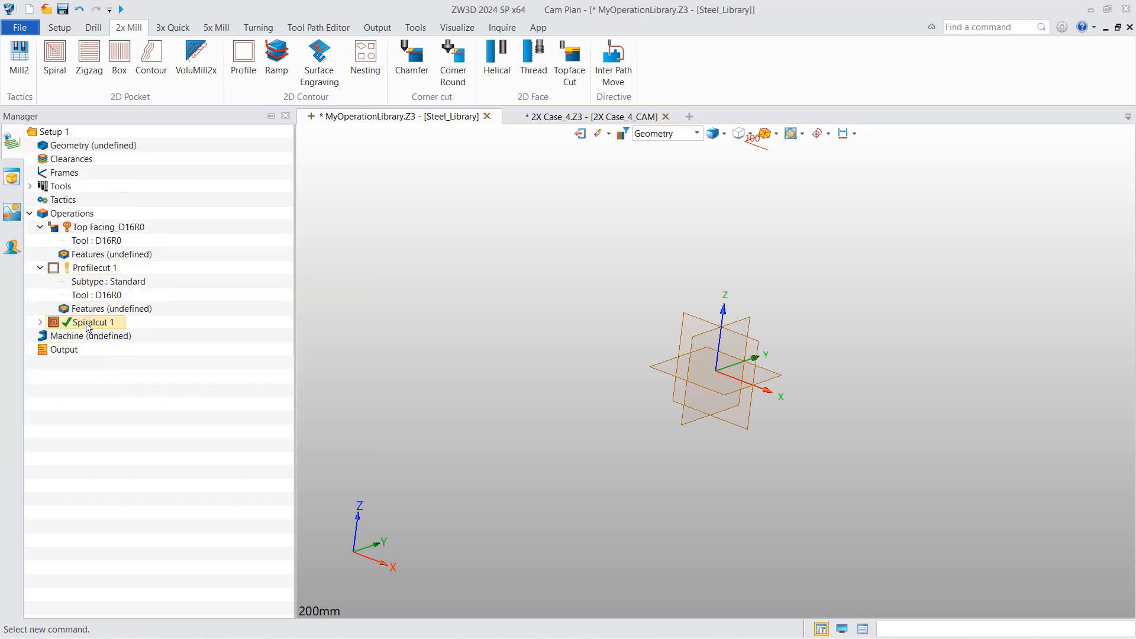
- Review Spiralcut 1's Limiting, Tolerance and Steps, and Path Setting pages without changes
{"action": "double_click", "coordinate": [90, 322]}
{"action": "left_click", "coordinate": [51, 248]}
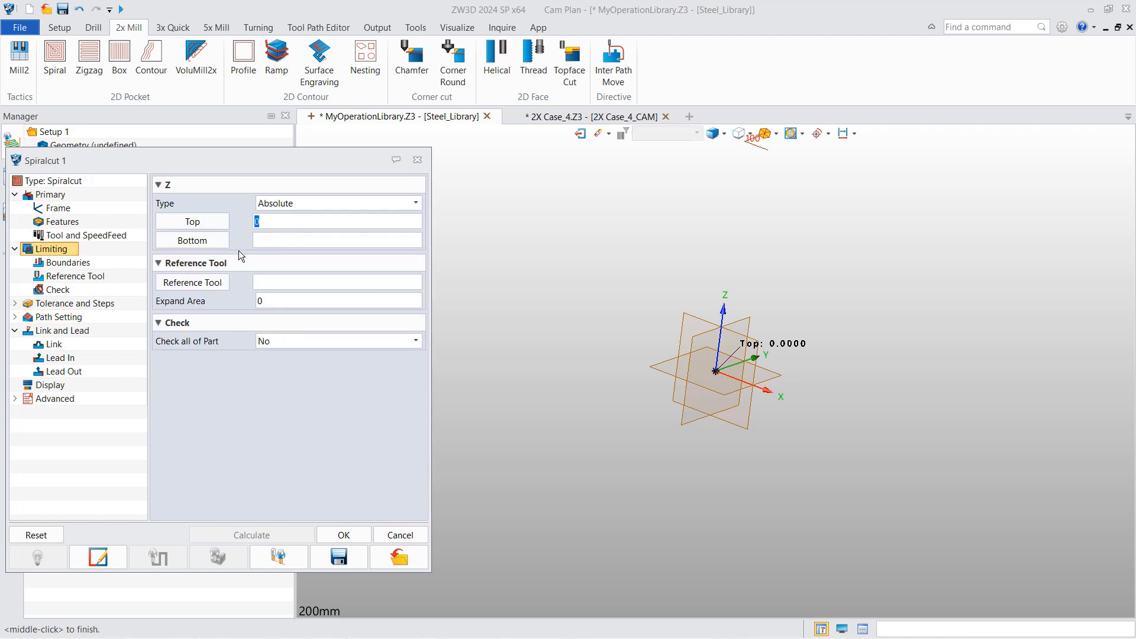
{"action": "left_click", "coordinate": [64, 307]}
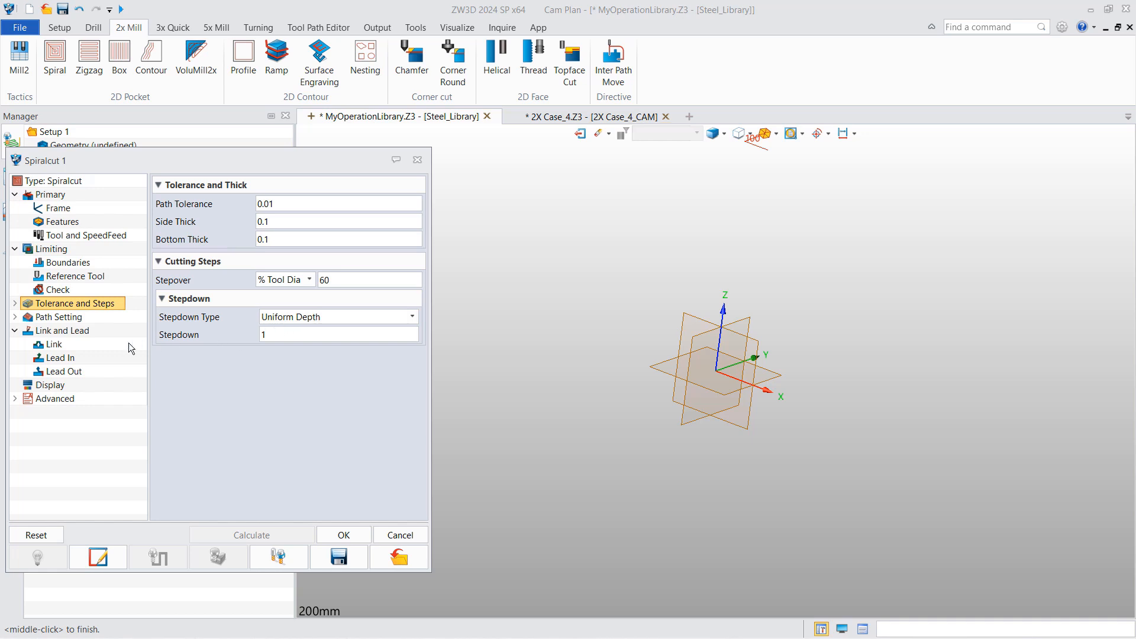
{"action": "left_click", "coordinate": [58, 317]}
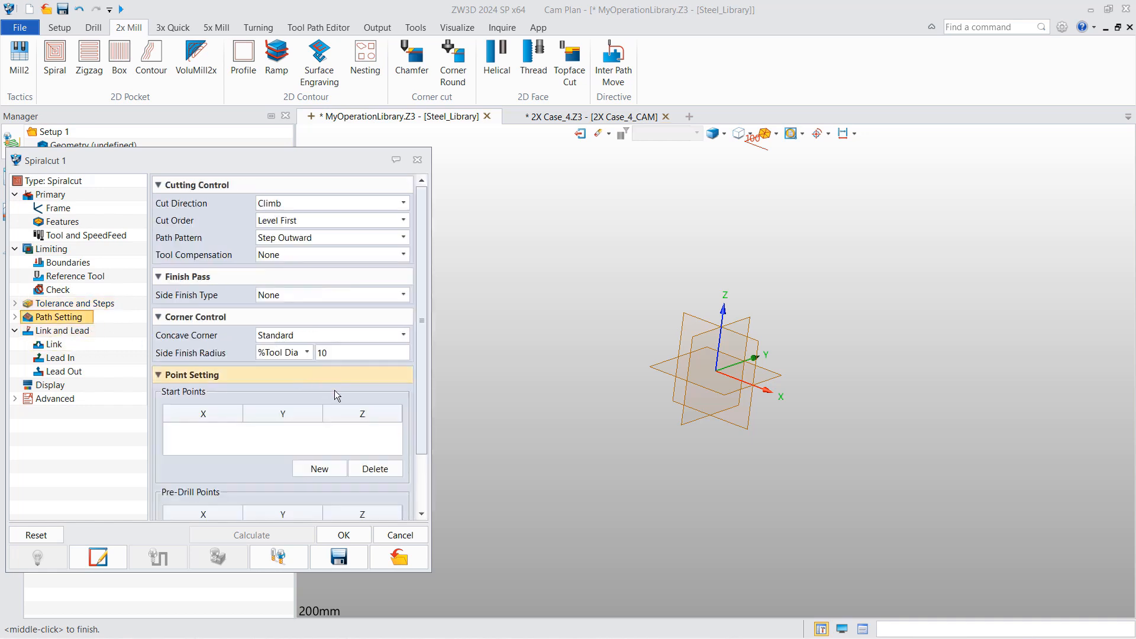
{"action": "scroll", "coordinate": [336, 395], "scroll_direction": "down", "scroll_amount": 2}
{"action": "left_click", "coordinate": [338, 537]}
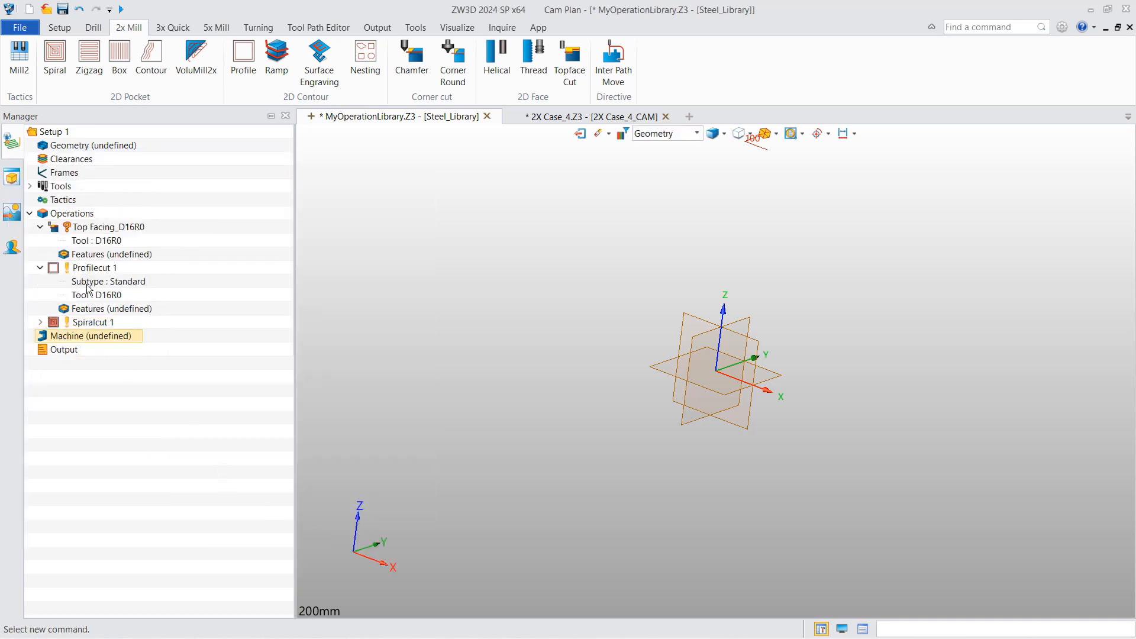
- Collapse the Profilecut 1 and Top Facing_D16R0 nodes and bring up the HowToUseTemplateAndLibrary folder
{"action": "left_click", "coordinate": [40, 268]}
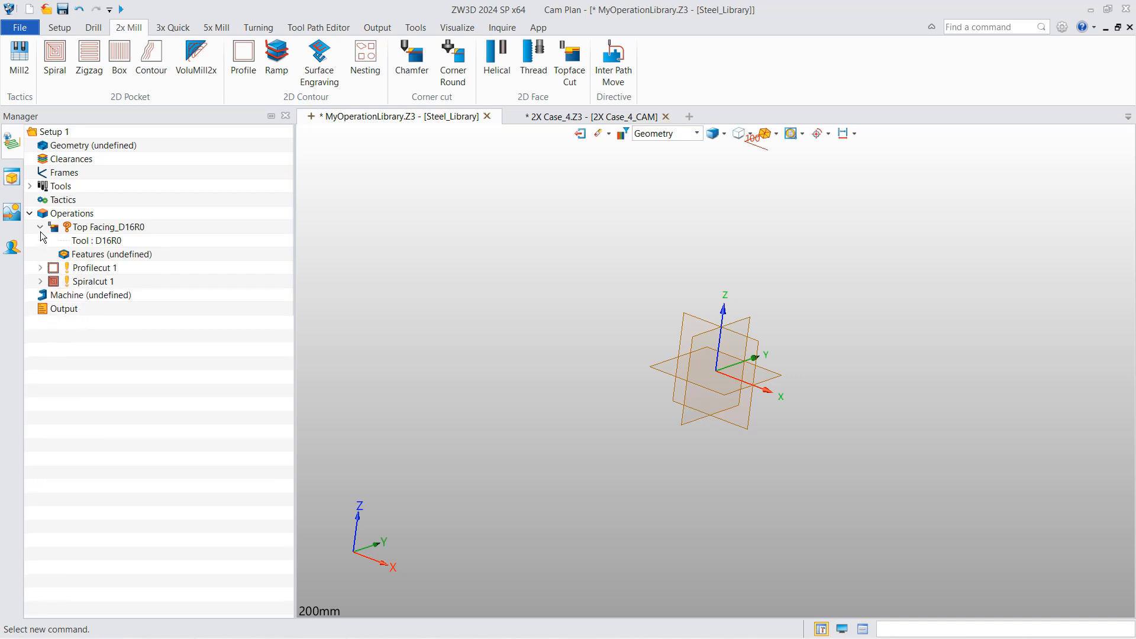
{"action": "left_click", "coordinate": [40, 226]}
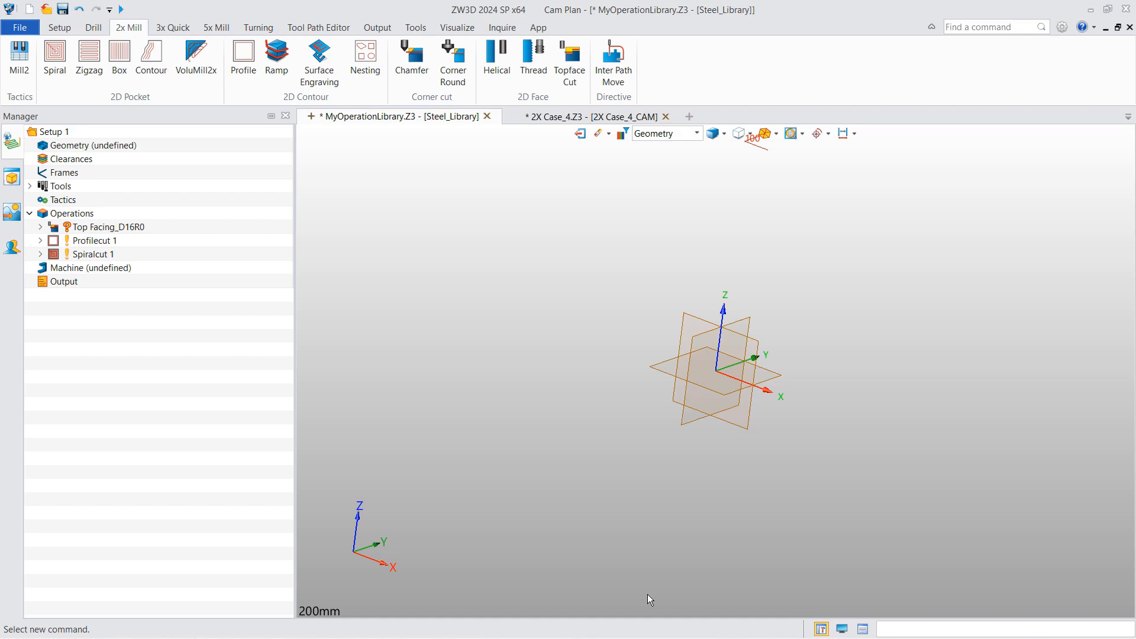
{"action": "left_click", "coordinate": [664, 638]}
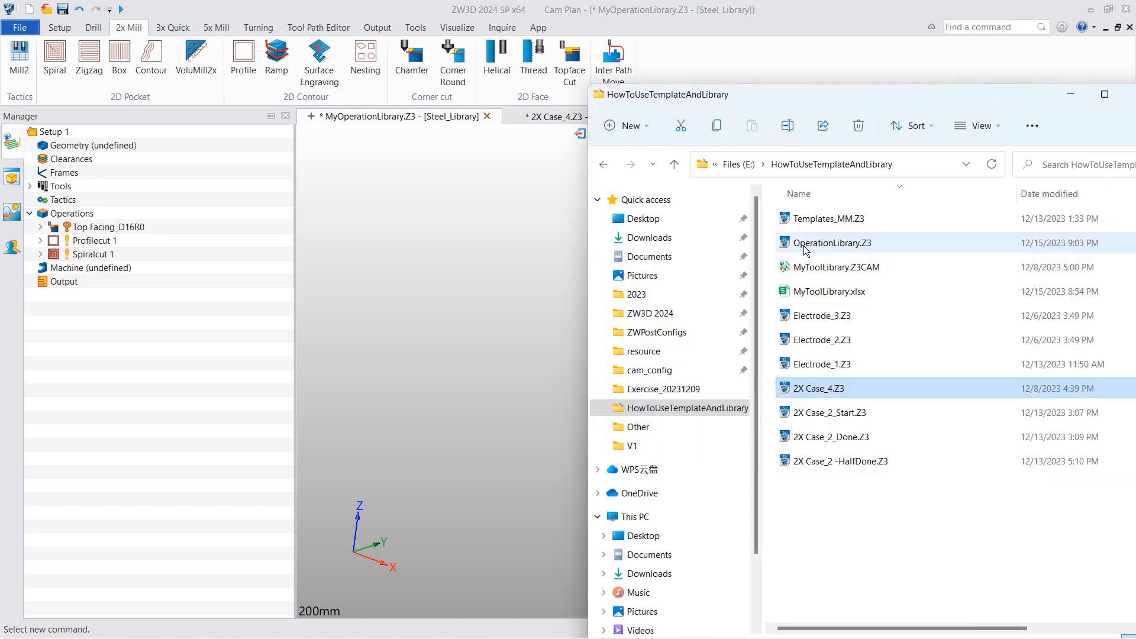
- Drag OperationLibrary.Z3 from the HowToUseTemplateAndLibrary folder into ZW3D
{"action": "left_click_drag", "start_coordinate": [807, 251], "coordinate": [531, 133]}
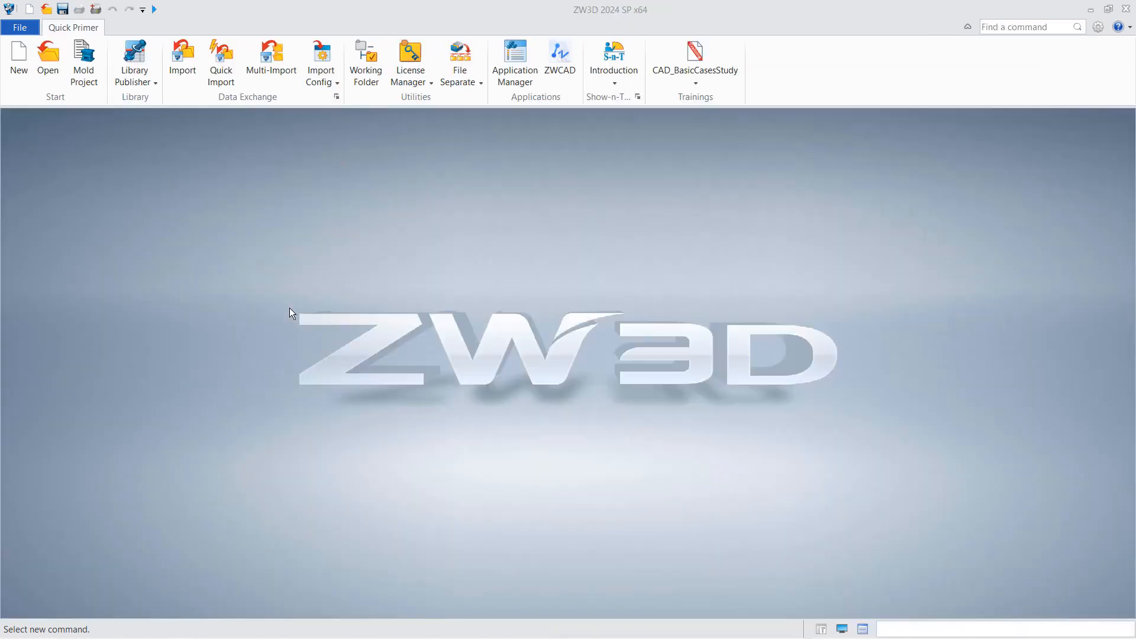
- Open Templates_MM.Z3 and add a blank CAM plan named MyCamTemplate
{"action": "left_click", "coordinate": [20, 27]}
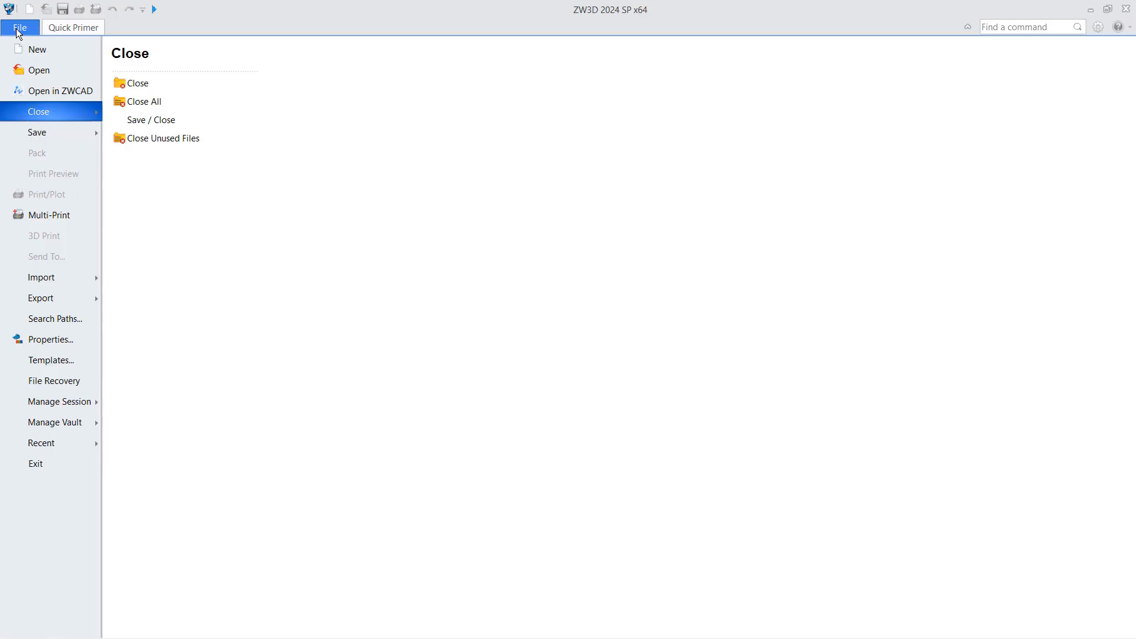
{"action": "left_click", "coordinate": [44, 361]}
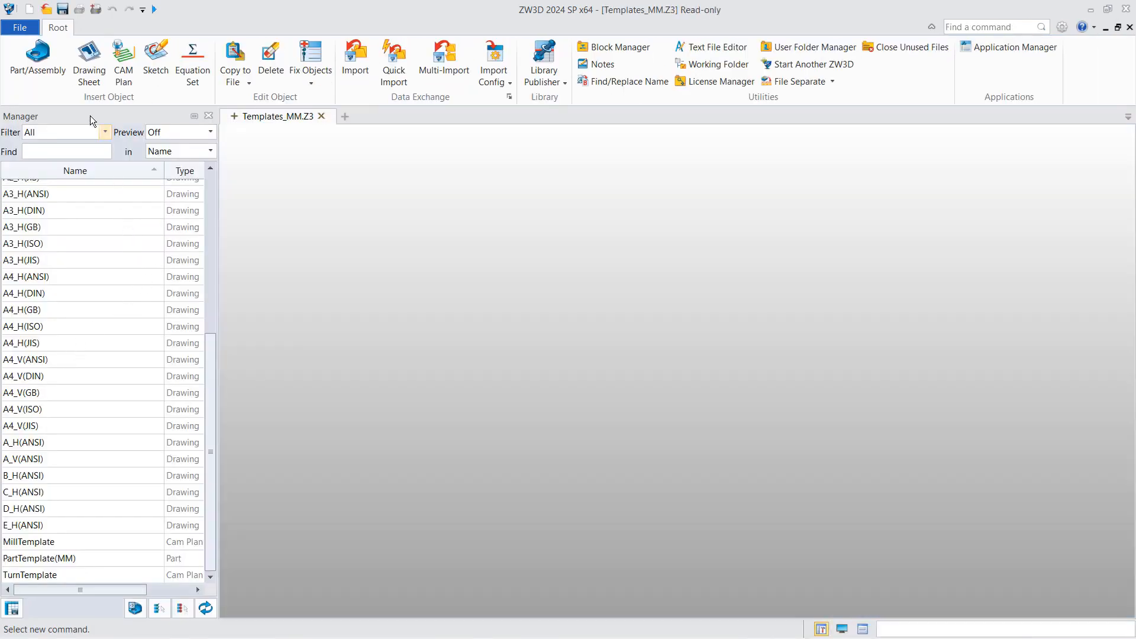
{"action": "left_click", "coordinate": [234, 116]}
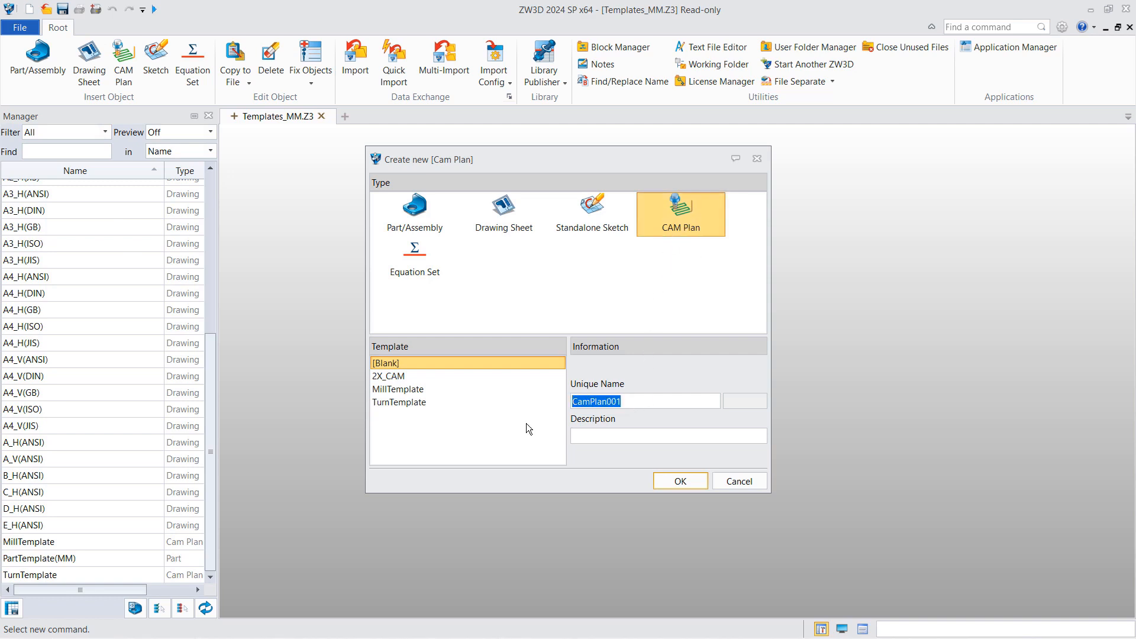
{"action": "type", "text": "MyCamTemplate"}
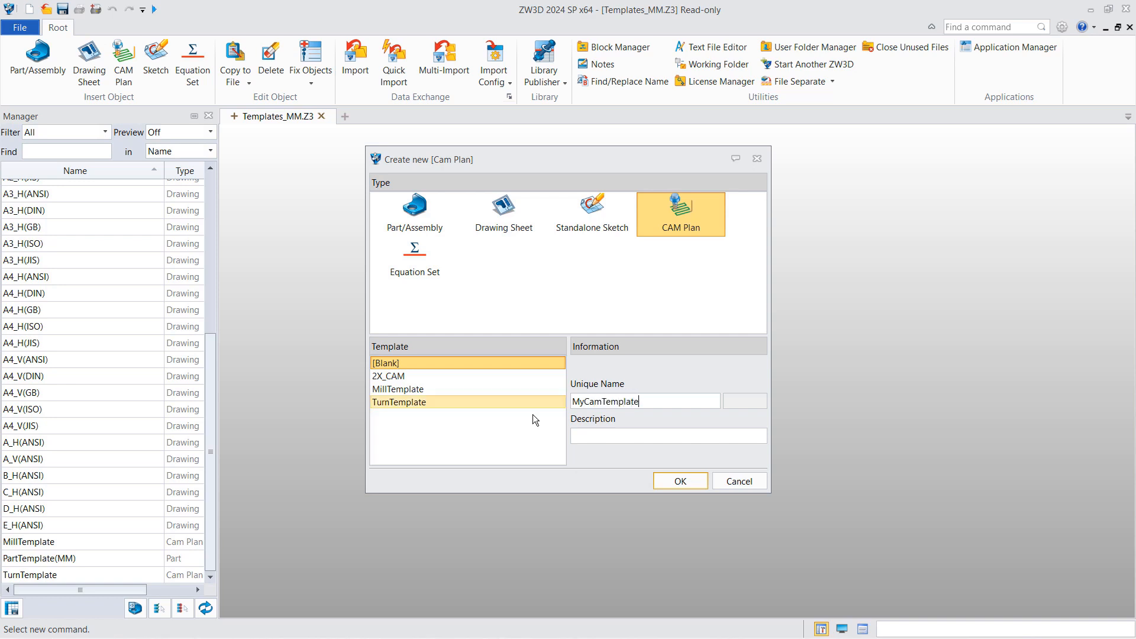
{"action": "left_click", "coordinate": [681, 481]}
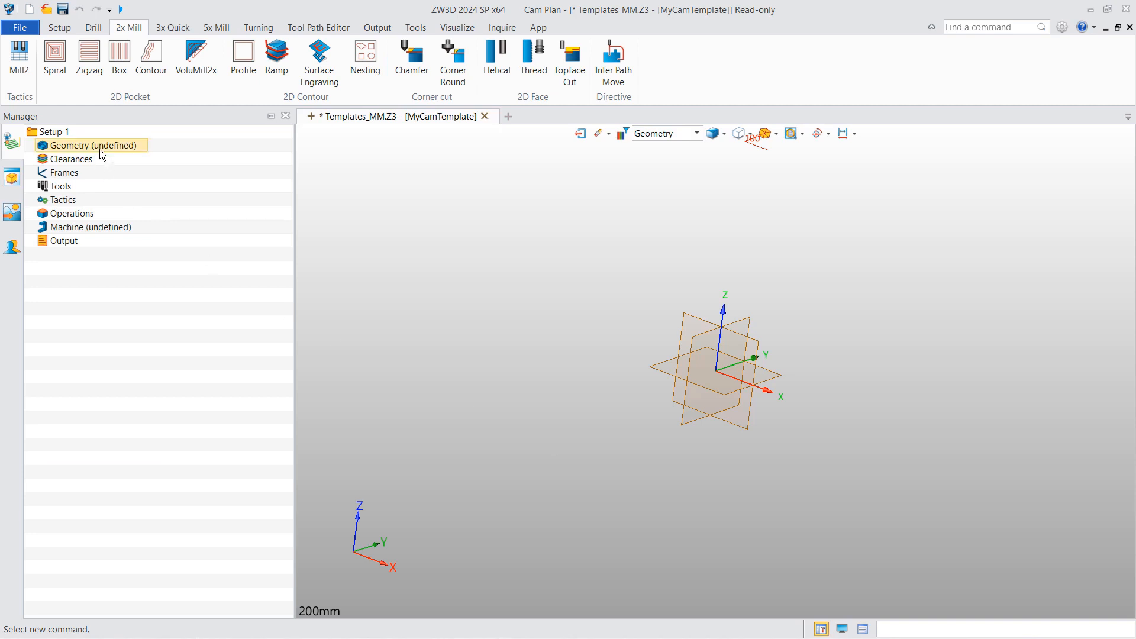
- Inspect MyCamTemplate's empty Tools, Operations and Machine branches
{"action": "right_click", "coordinate": [59, 188]}
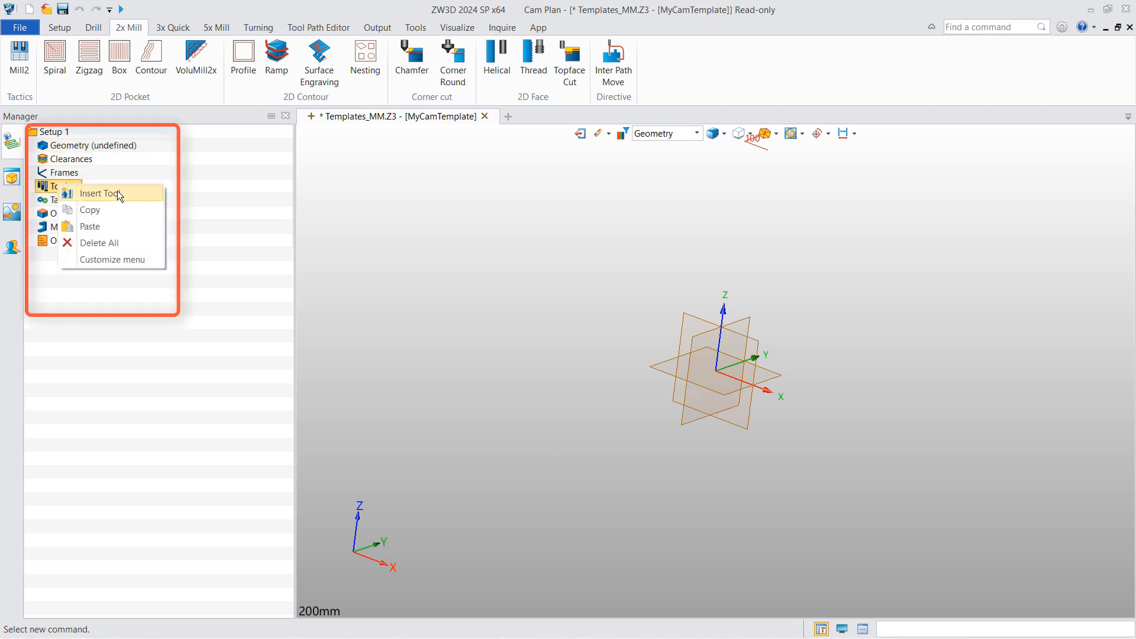
{"action": "left_click", "coordinate": [174, 199]}
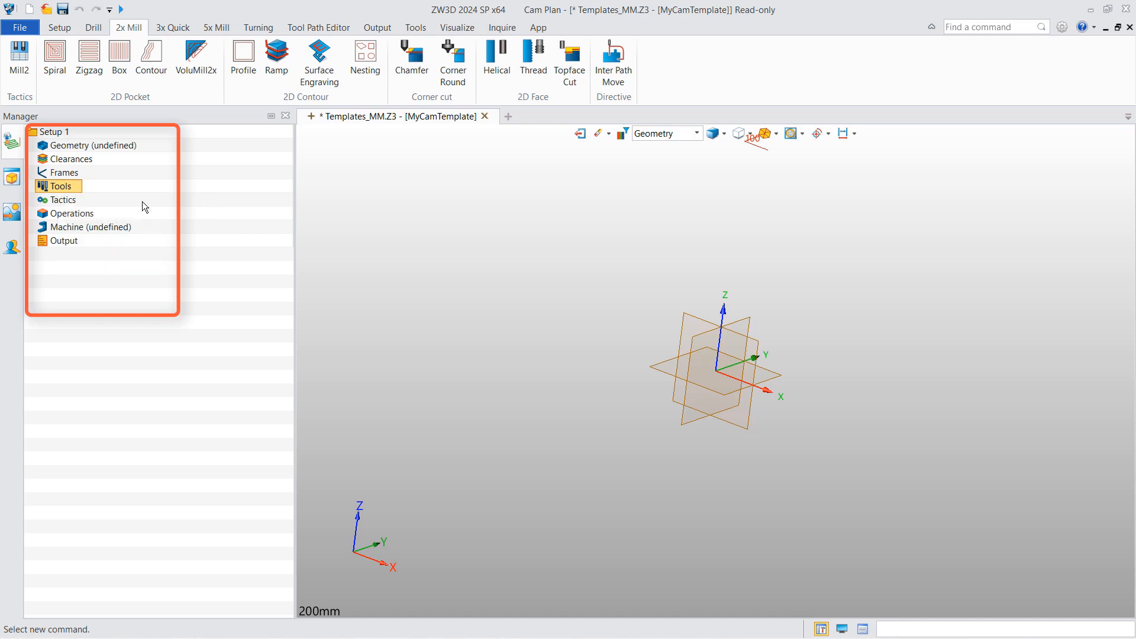
{"action": "left_click", "coordinate": [63, 213]}
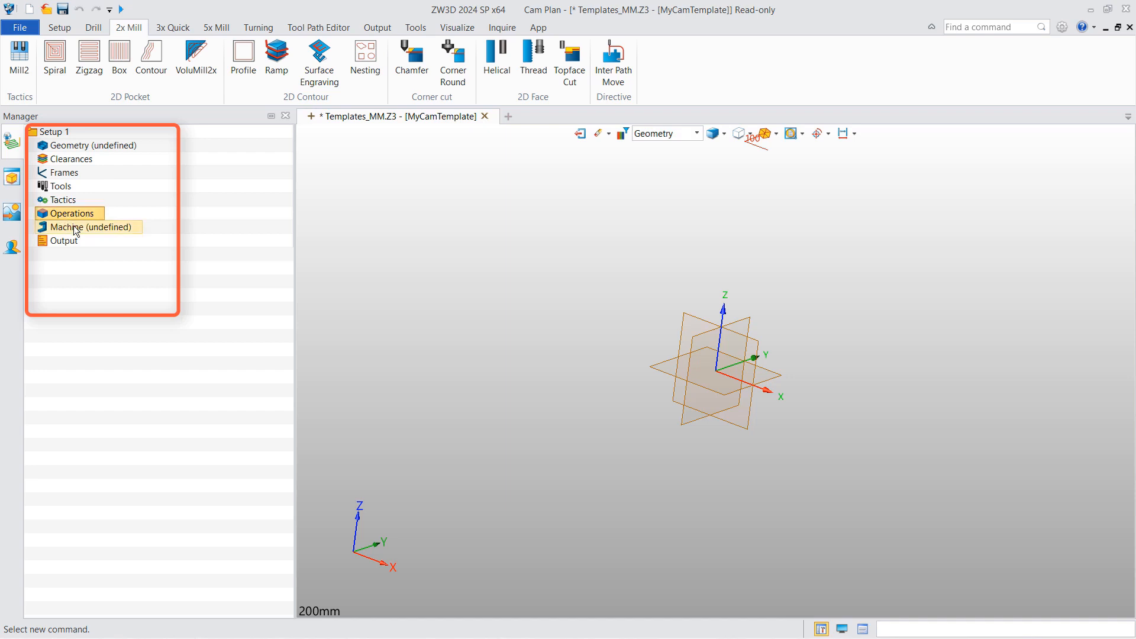
{"action": "left_click", "coordinate": [75, 229]}
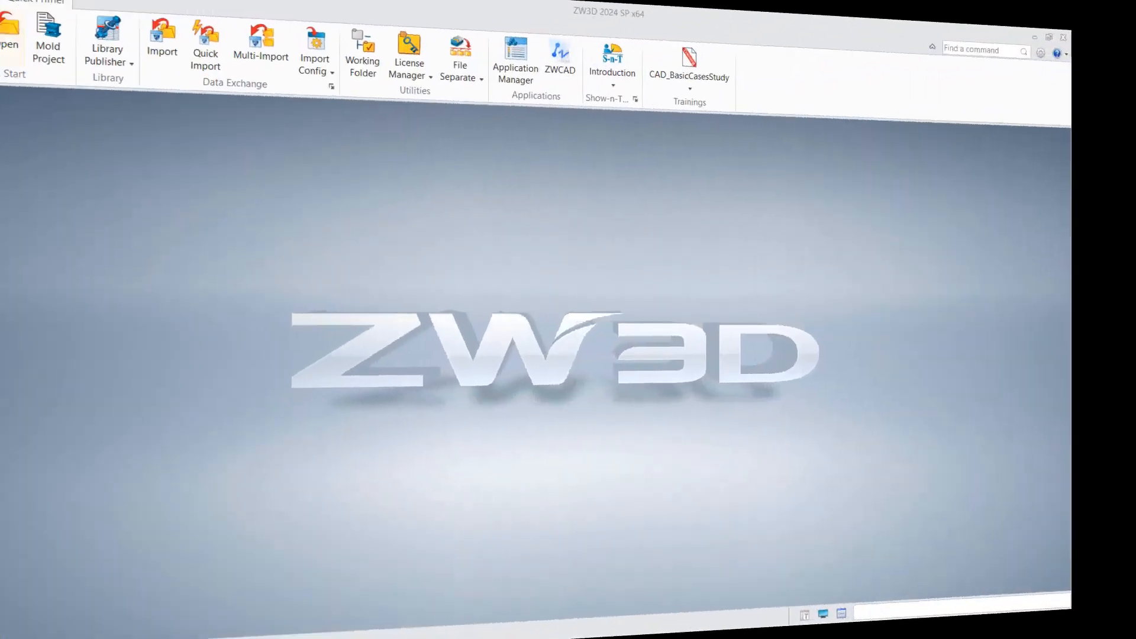
- Return to the Templates_MM.Z3 template list and start opening an existing file
{"action": "left_click", "coordinate": [20, 27]}
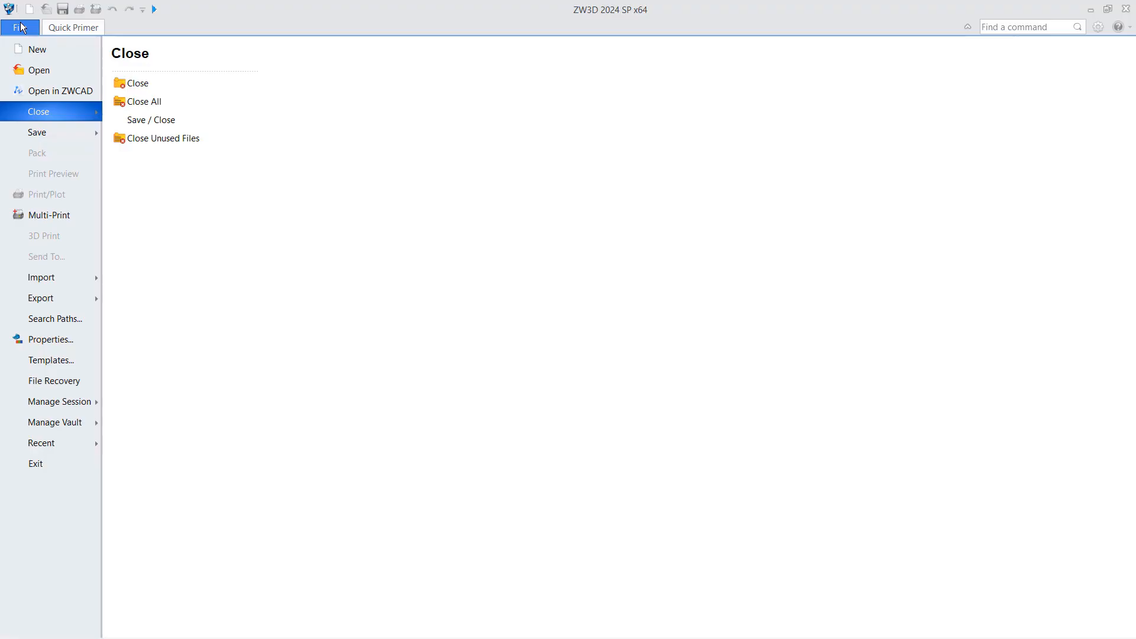
{"action": "left_click", "coordinate": [61, 358]}
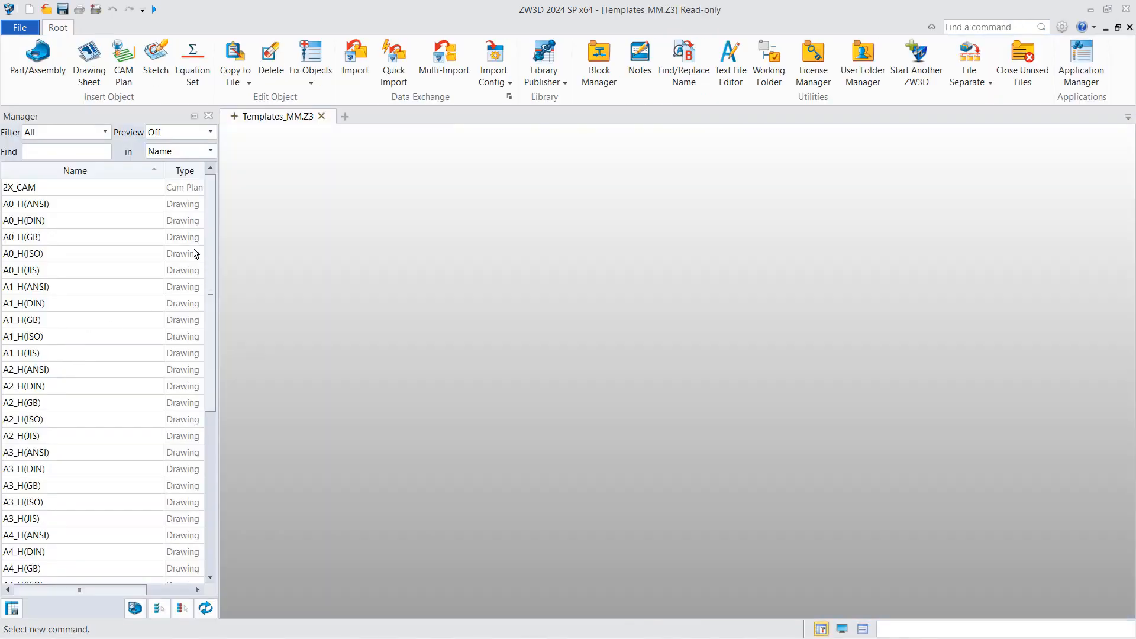
{"action": "left_click", "coordinate": [20, 27]}
{"action": "left_click", "coordinate": [36, 70]}
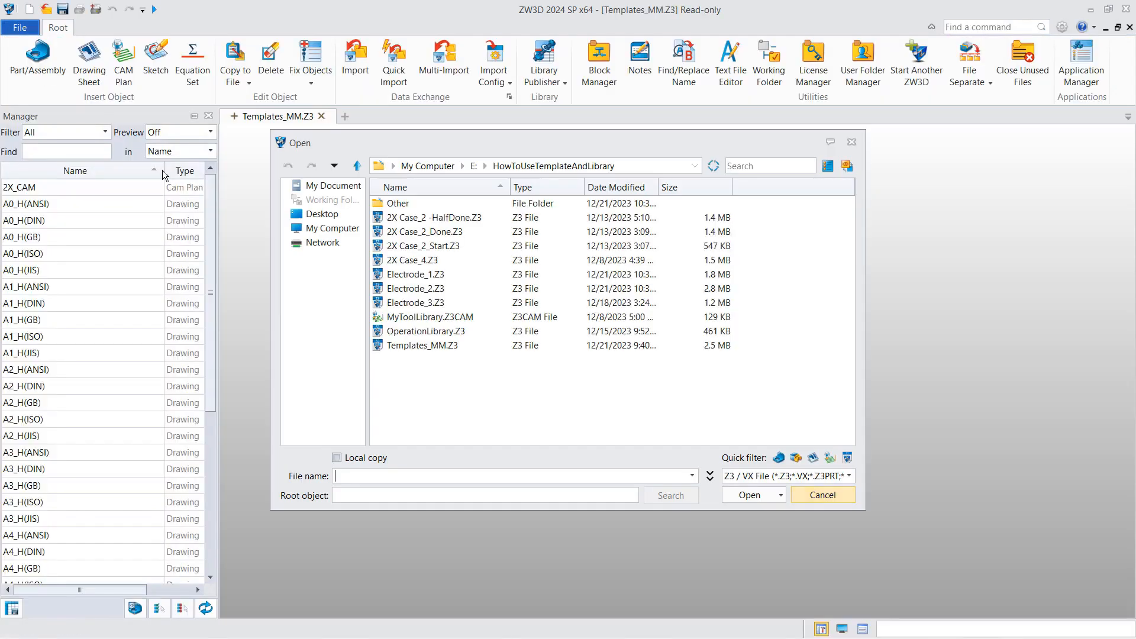
- Open Electrode_1.Z3 and inspect the A_Z30-40_ex2_CAM plan's tools, Machine 1 and operations
{"action": "double_click", "coordinate": [437, 277]}
{"action": "double_click", "coordinate": [125, 207]}
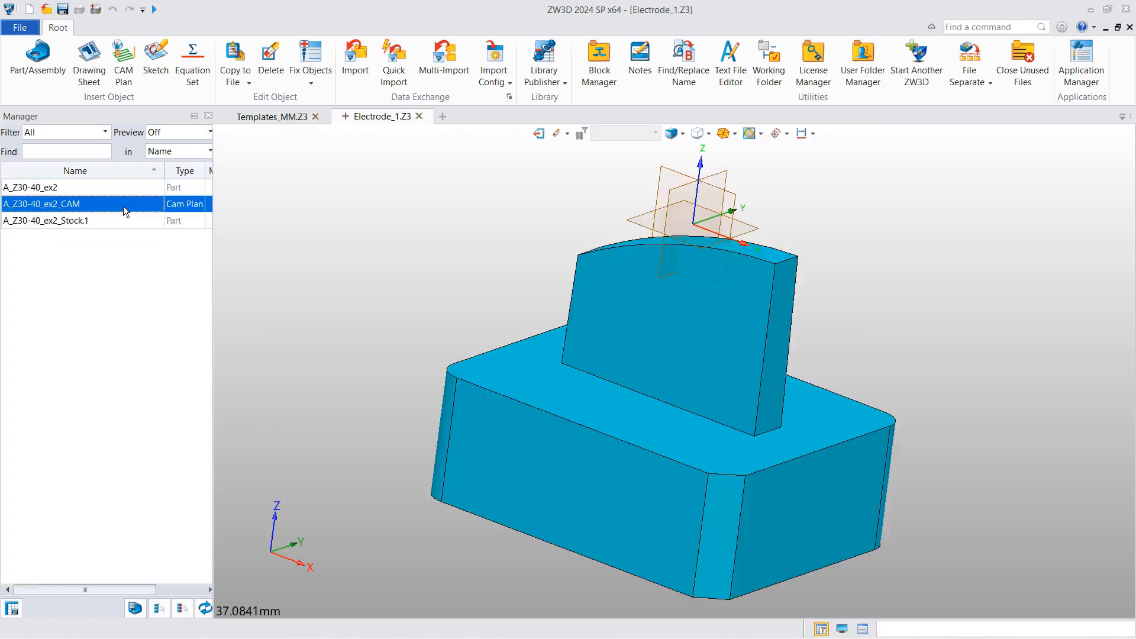
{"action": "left_click", "coordinate": [29, 213]}
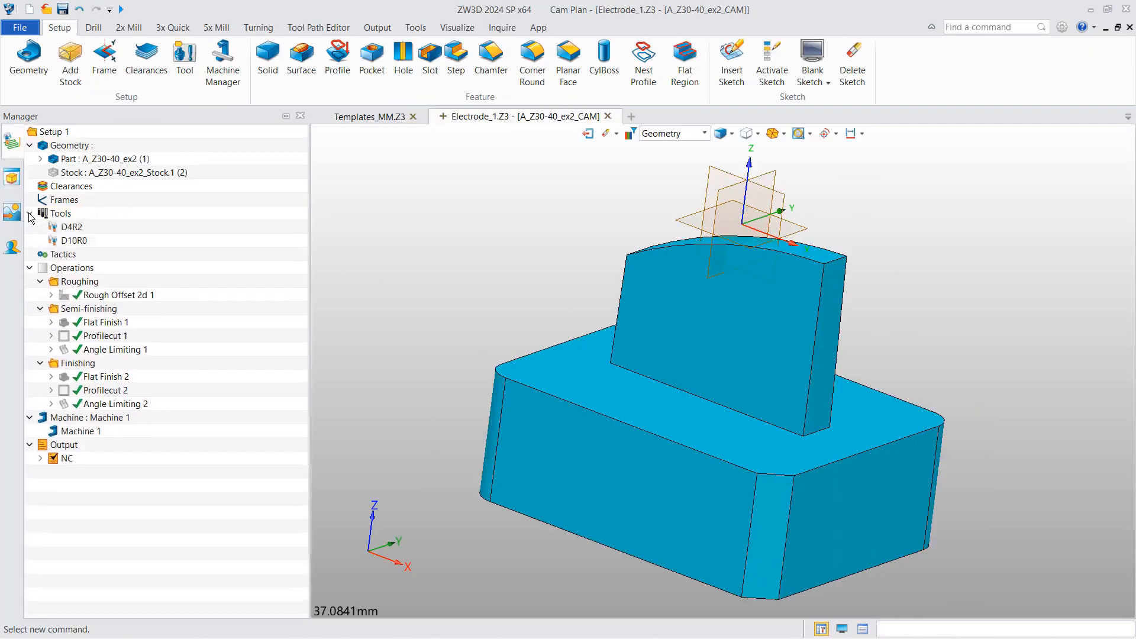
{"action": "double_click", "coordinate": [77, 431]}
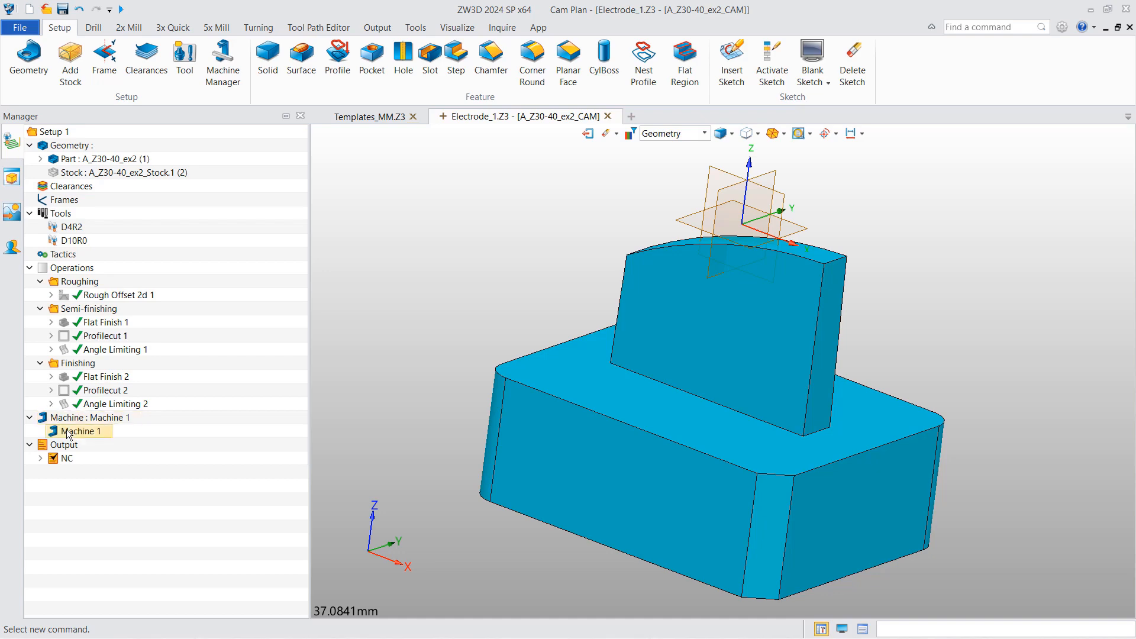
{"action": "left_click", "coordinate": [370, 624]}
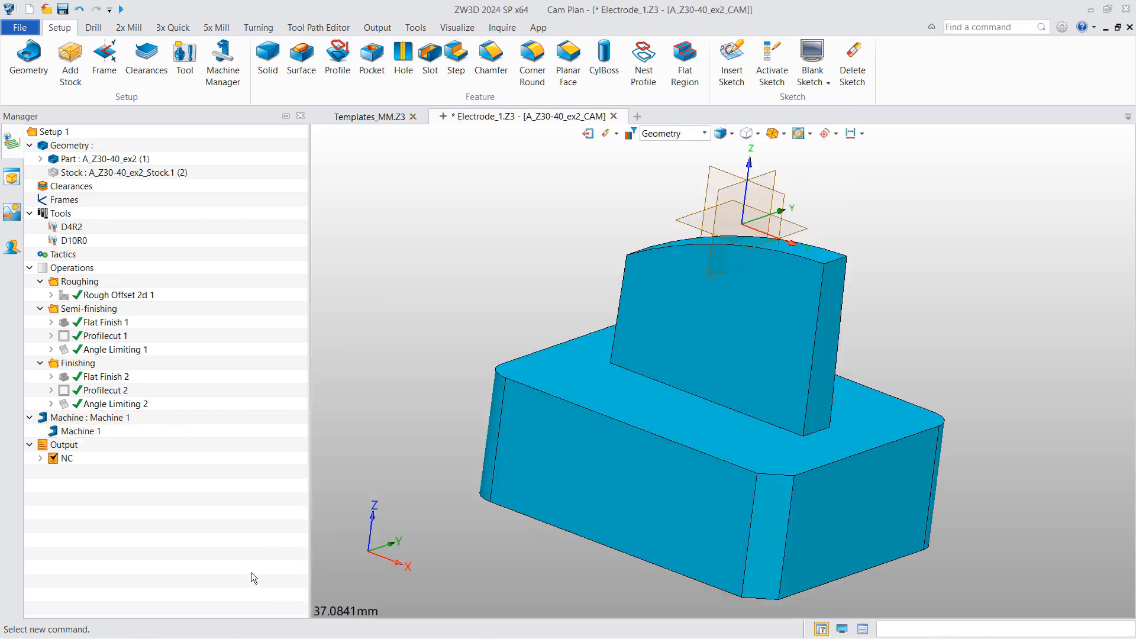
{"action": "double_click", "coordinate": [52, 459]}
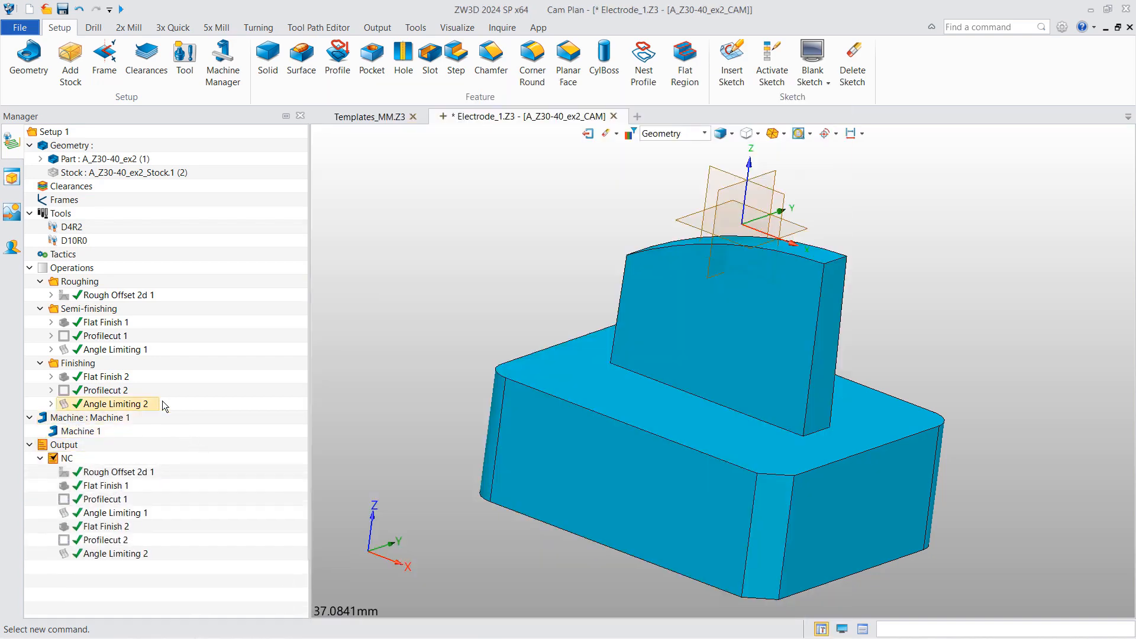
- Copy the A_Z30-40_ex2_CAM plan and paste it into Templates_MM.Z3
{"action": "left_click", "coordinate": [587, 134]}
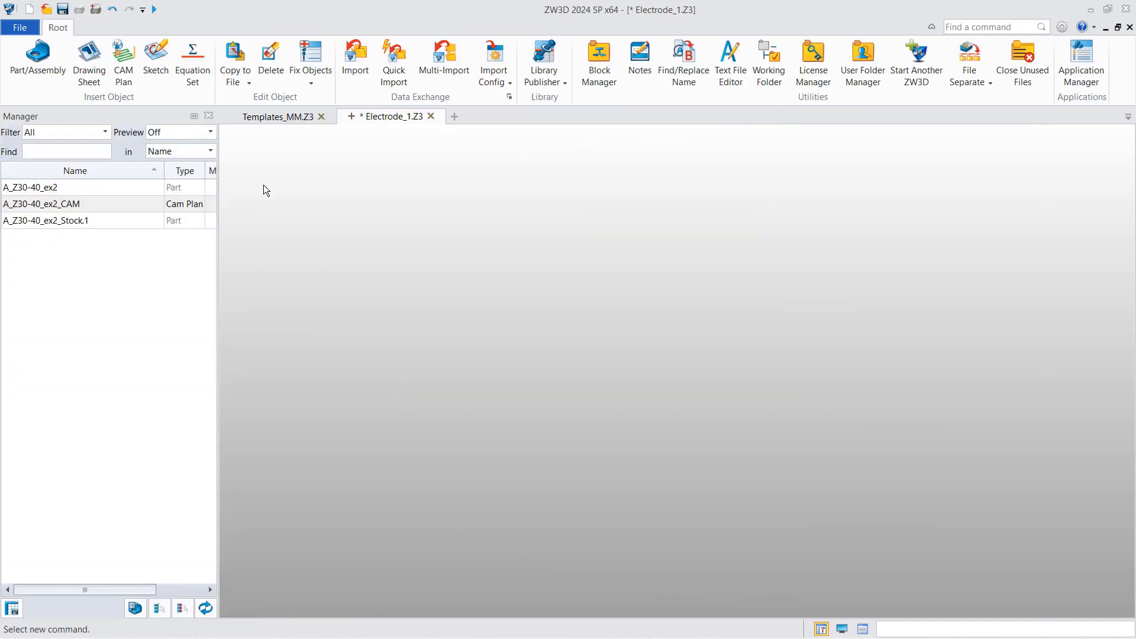
{"action": "left_click", "coordinate": [93, 204]}
{"action": "right_click", "coordinate": [124, 210]}
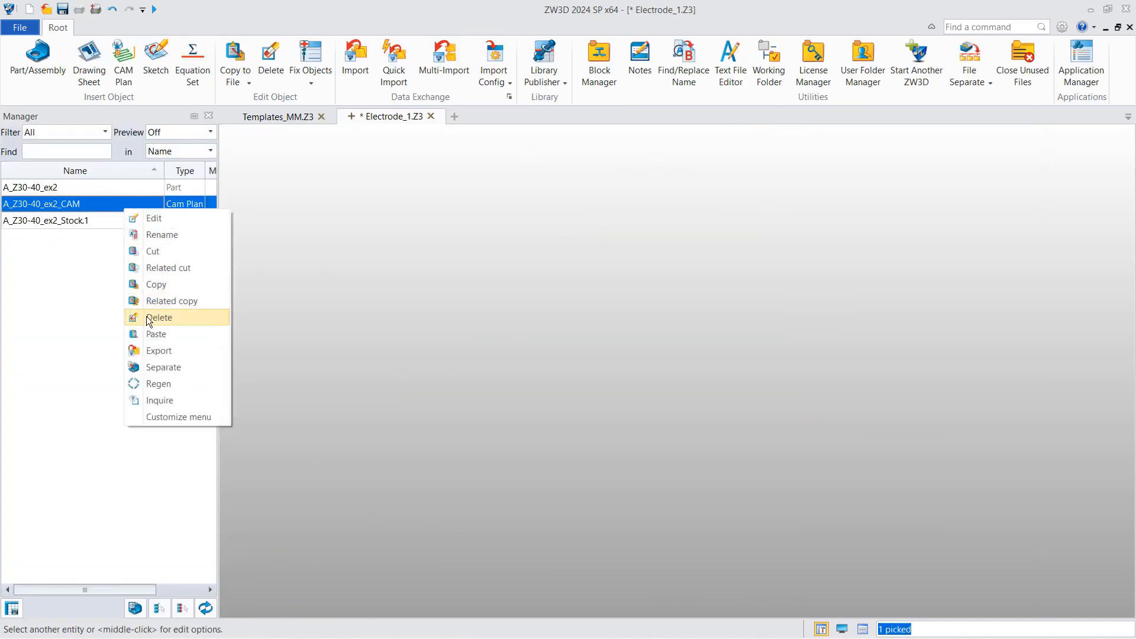
{"action": "left_click", "coordinate": [158, 285]}
{"action": "left_click", "coordinate": [270, 117]}
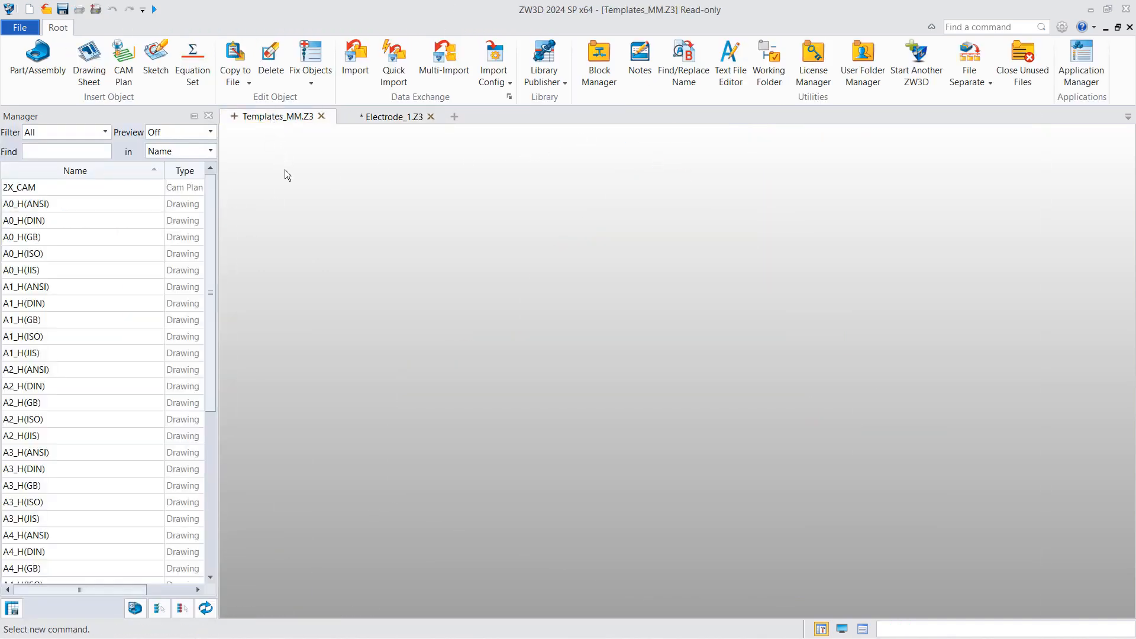
{"action": "right_click", "coordinate": [286, 172]}
{"action": "left_click", "coordinate": [302, 177]}
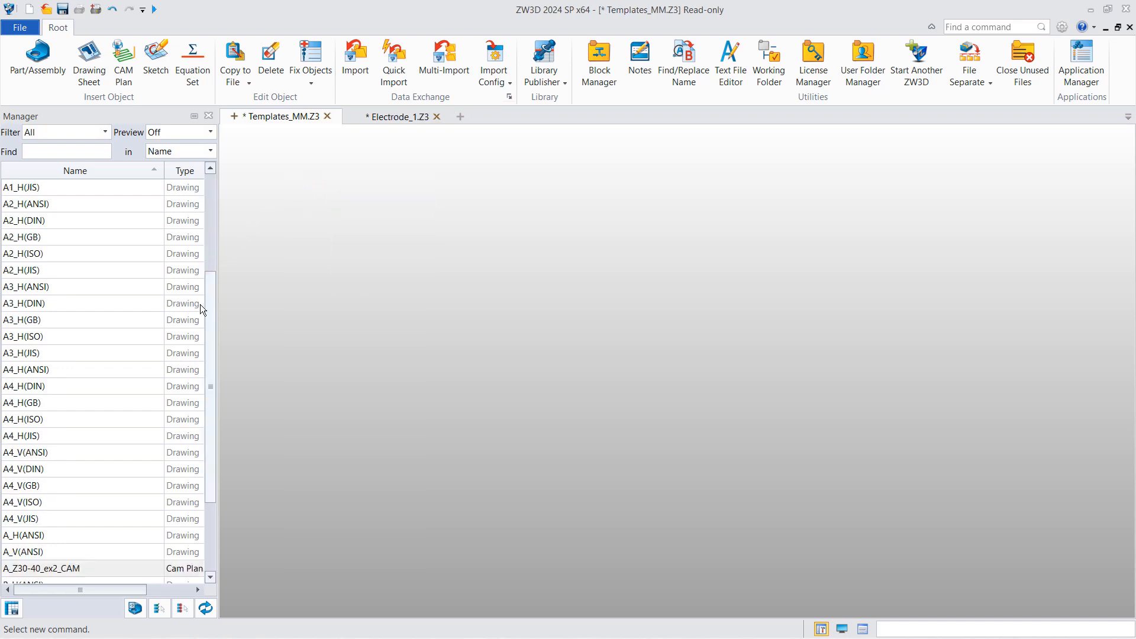
{"action": "scroll", "coordinate": [177, 385], "scroll_direction": "down", "scroll_amount": 2}
- Rename the pasted A_Z30-40_ex2_CAM plan to Electrode_Milling
{"action": "left_click", "coordinate": [124, 504]}
{"action": "right_click", "coordinate": [85, 504]}
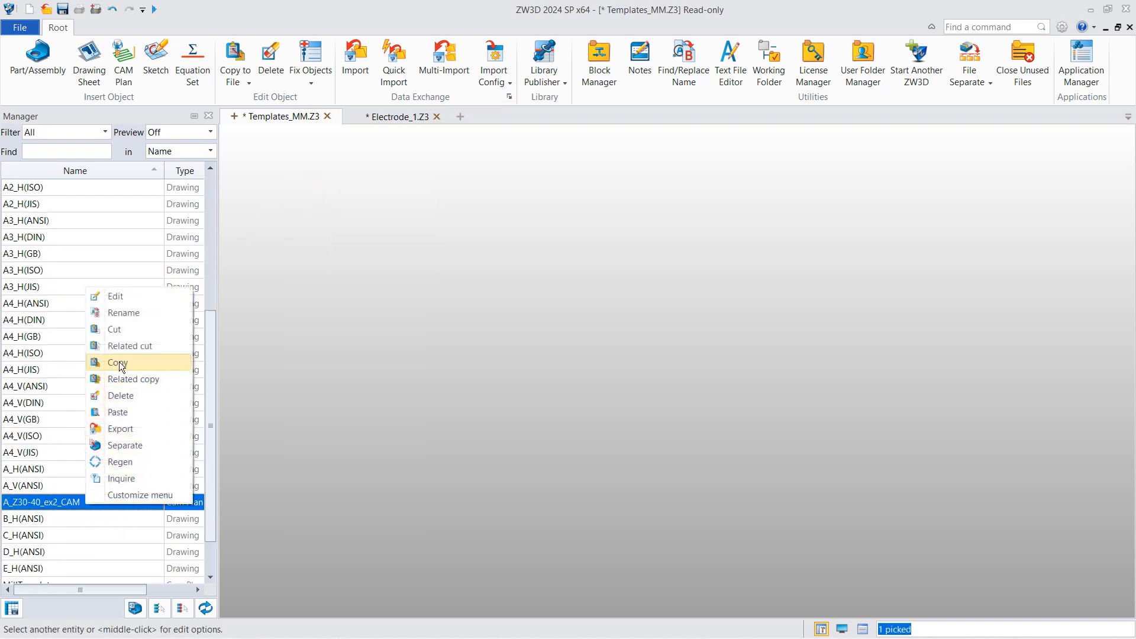
{"action": "left_click", "coordinate": [134, 312]}
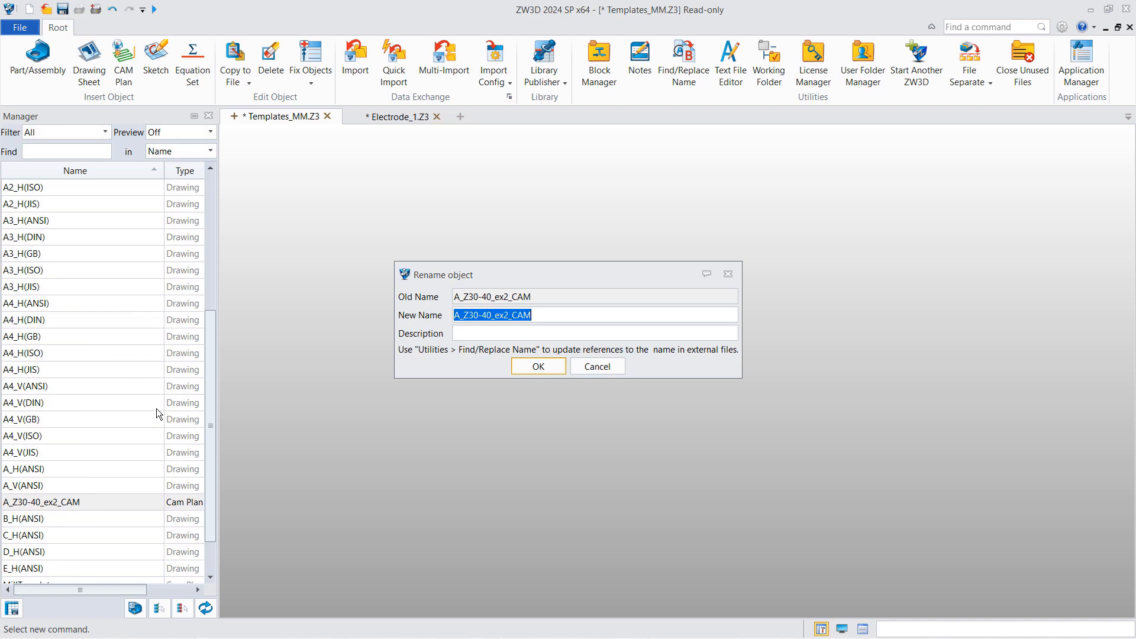
{"action": "type", "text": "Elect"}
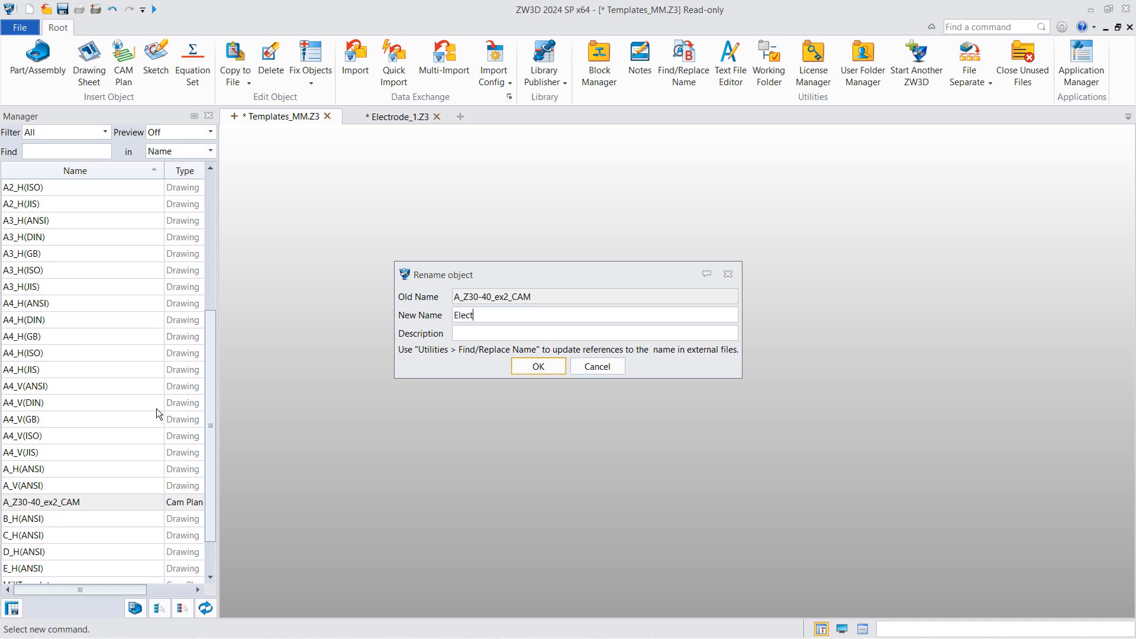
{"action": "type", "text": "rode_Milling"}
{"action": "key", "text": "Return"}
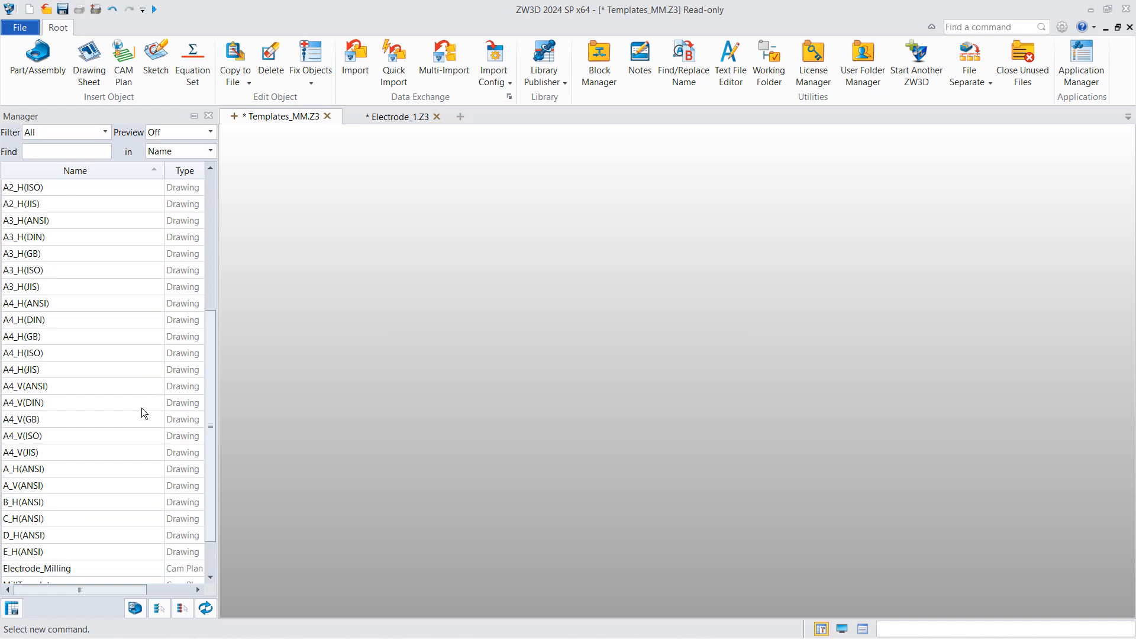
- Open Electrode_Milling, delete all part and stock geometry, and delete all toolpaths
{"action": "double_click", "coordinate": [88, 569]}
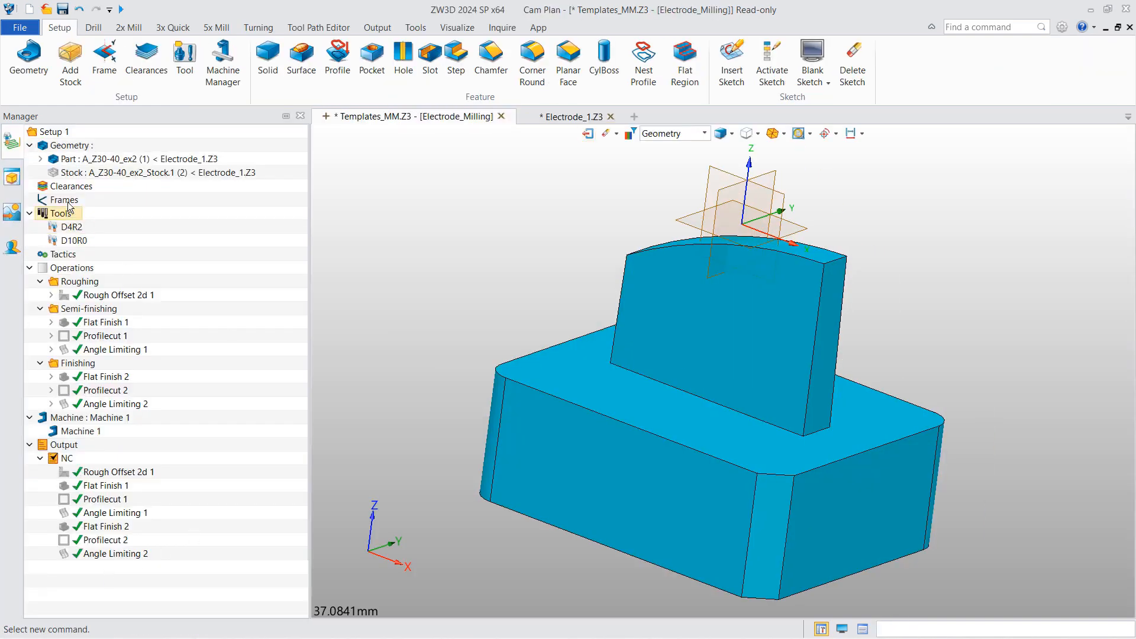
{"action": "right_click", "coordinate": [88, 148]}
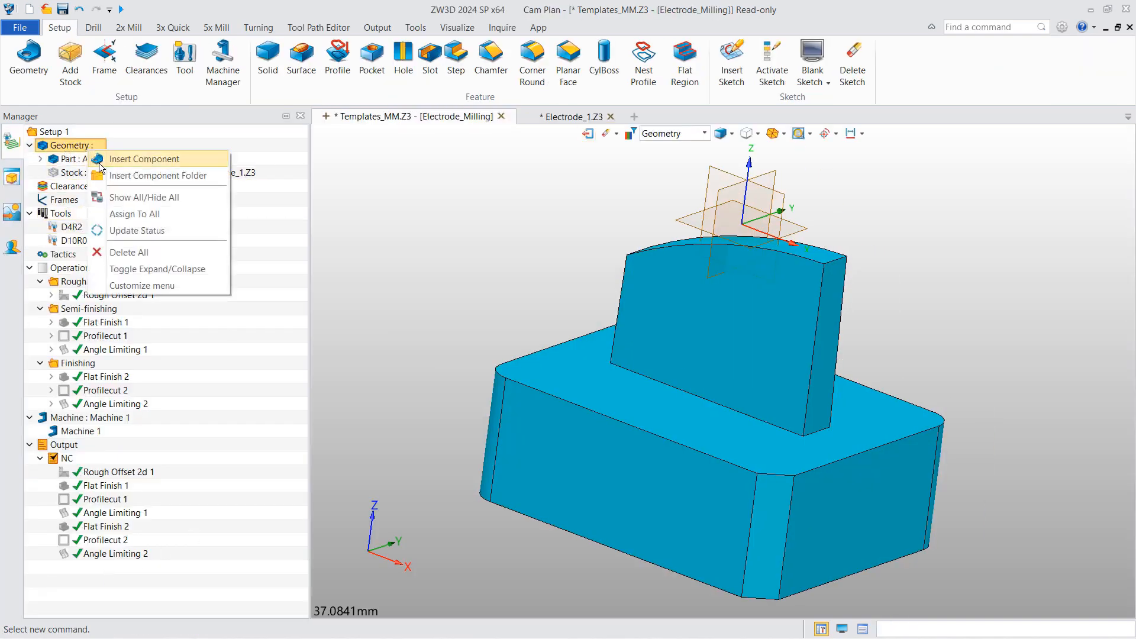
{"action": "left_click", "coordinate": [123, 251]}
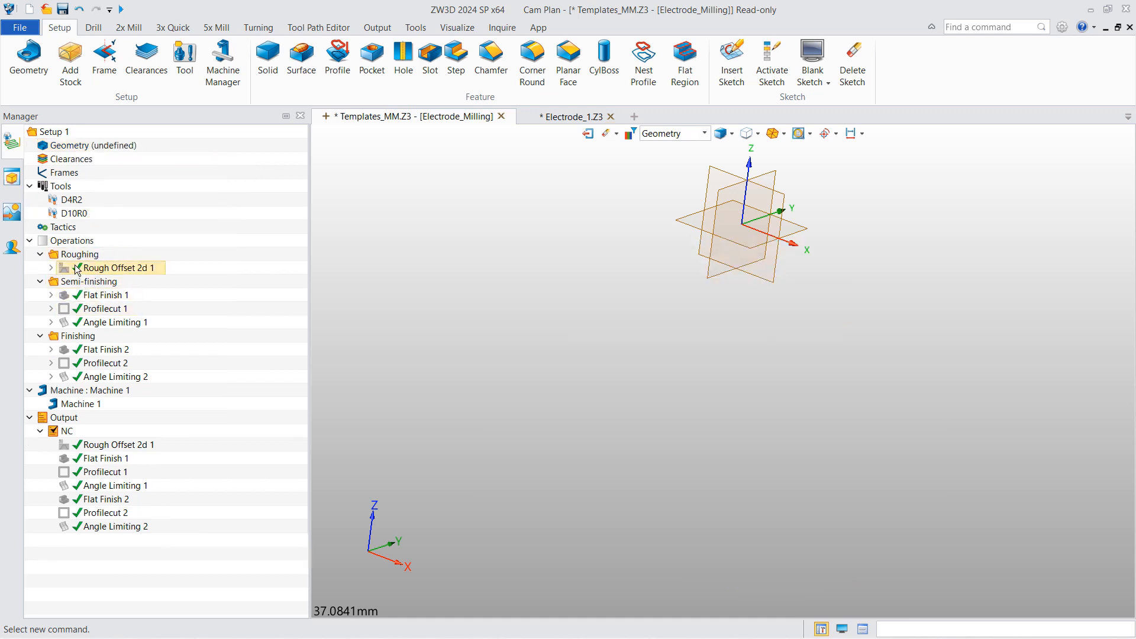
{"action": "right_click", "coordinate": [86, 241]}
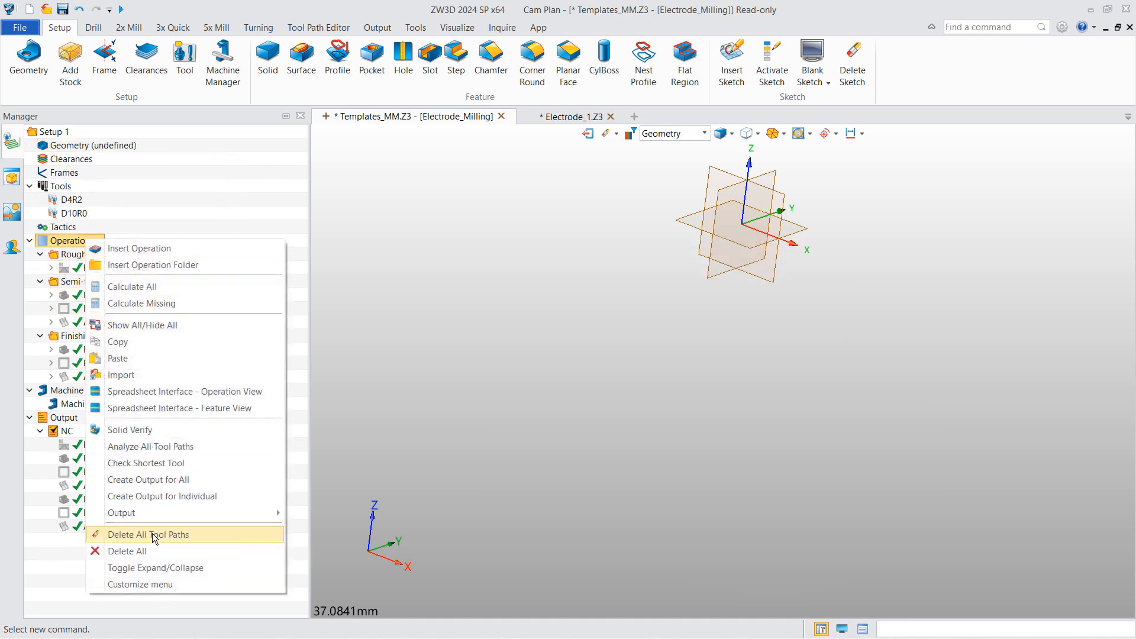
{"action": "left_click", "coordinate": [155, 534]}
- Clear the Top and Bottom limits of Rough Offset 2d 1 and Flat Finish 1
{"action": "double_click", "coordinate": [119, 268]}
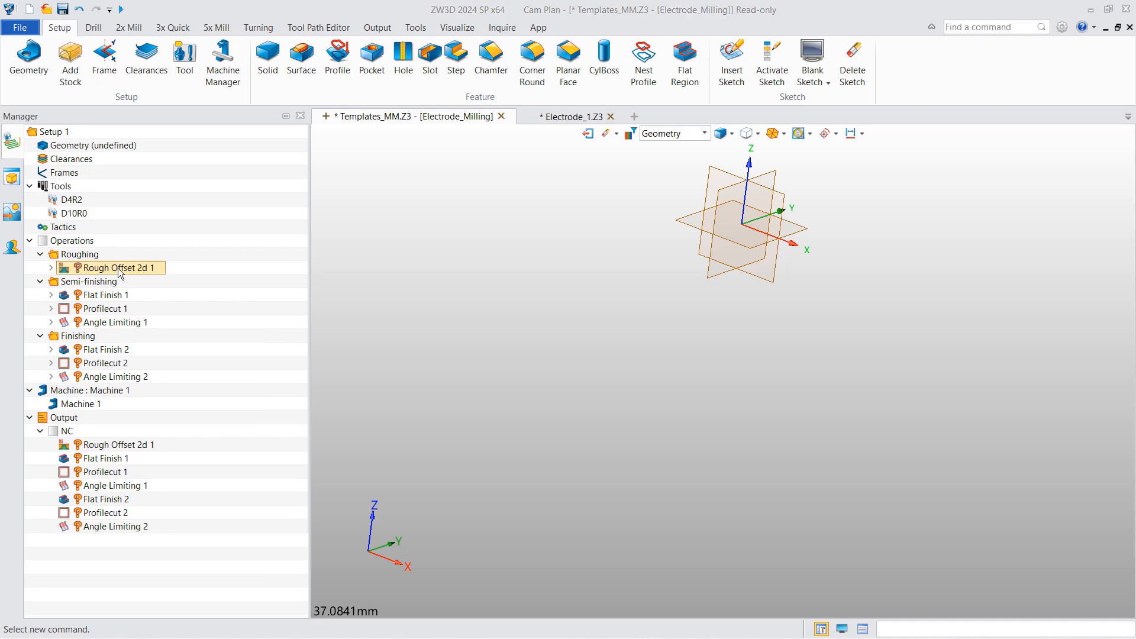
{"action": "left_click", "coordinate": [67, 241]}
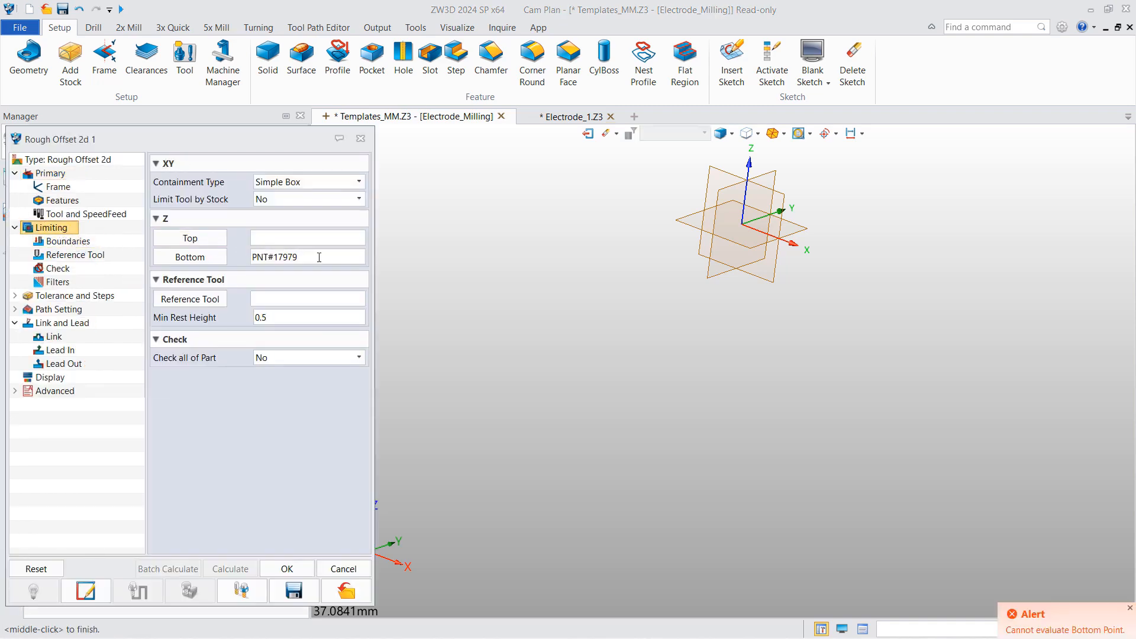
{"action": "left_click", "coordinate": [188, 259]}
{"action": "left_click", "coordinate": [287, 569]}
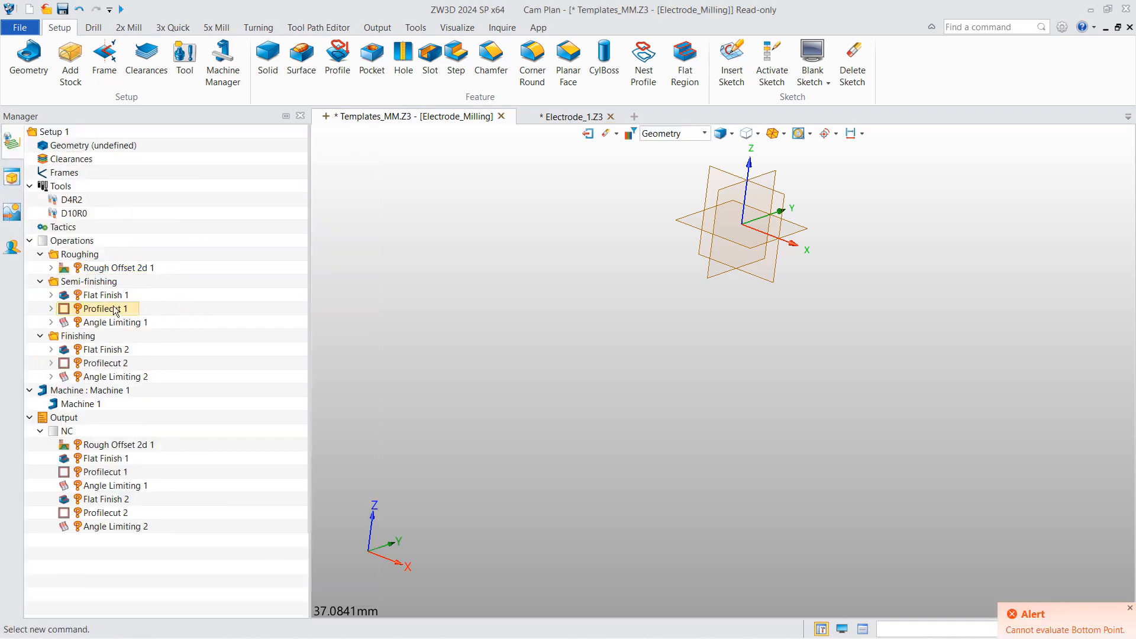
{"action": "double_click", "coordinate": [110, 294]}
{"action": "left_click", "coordinate": [61, 245]}
{"action": "left_click_drag", "start_coordinate": [253, 278], "coordinate": [231, 300]}
{"action": "key", "text": "Delete"}
- Clear the Top and Bottom limits of Profilecut 1 and Angle Limiting 1
{"action": "key", "text": "Delete"}
{"action": "left_click", "coordinate": [302, 486]}
{"action": "double_click", "coordinate": [101, 309]}
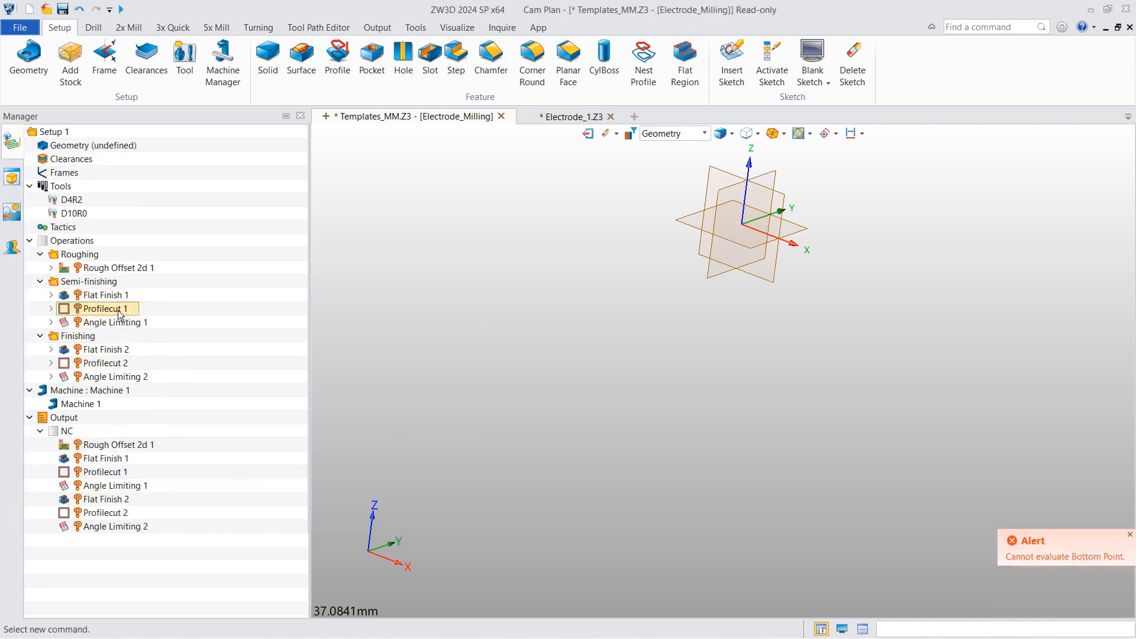
{"action": "left_click", "coordinate": [51, 248]}
{"action": "key", "text": "Delete"}
{"action": "left_click_drag", "start_coordinate": [313, 238], "coordinate": [251, 222]}
{"action": "key", "text": "Delete"}
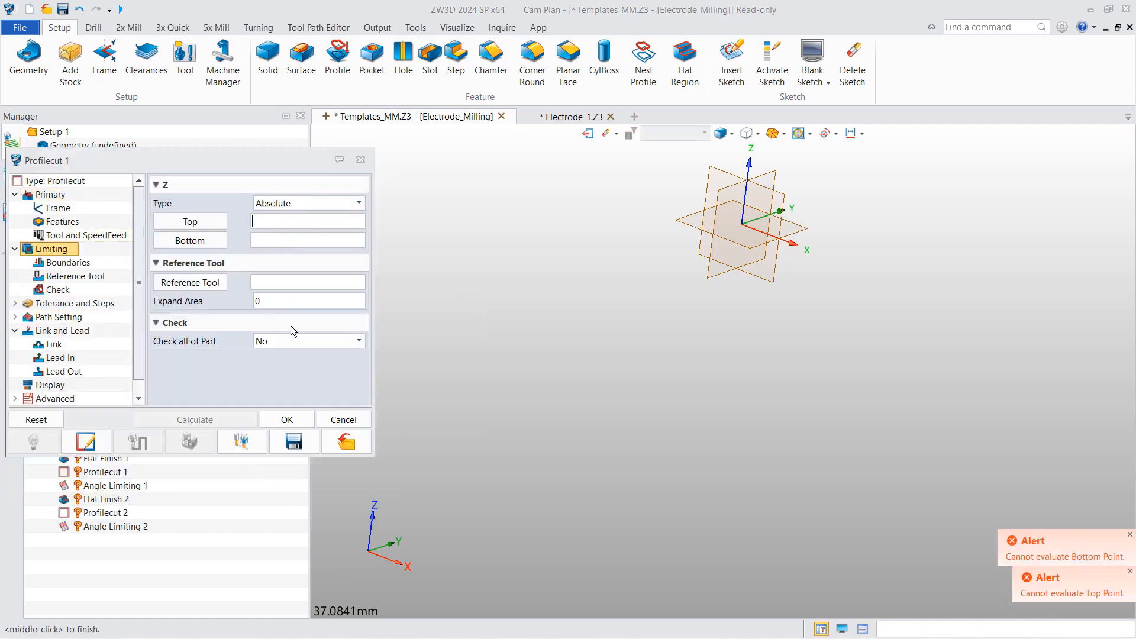
{"action": "left_click", "coordinate": [287, 420]}
{"action": "double_click", "coordinate": [101, 322]}
{"action": "left_click", "coordinate": [51, 248]}
{"action": "left_click_drag", "start_coordinate": [299, 294], "coordinate": [254, 277]}
- Clear the limits of Flat Finish 2, Profilecut 2 and Angle Limiting 2
{"action": "key", "text": "Delete"}
{"action": "left_click", "coordinate": [302, 487]}
{"action": "double_click", "coordinate": [106, 349]}
{"action": "key", "text": "Delete"}
{"action": "left_click_drag", "start_coordinate": [299, 296], "coordinate": [253, 296]}
{"action": "key", "text": "Delete"}
{"action": "double_click", "coordinate": [116, 368]}
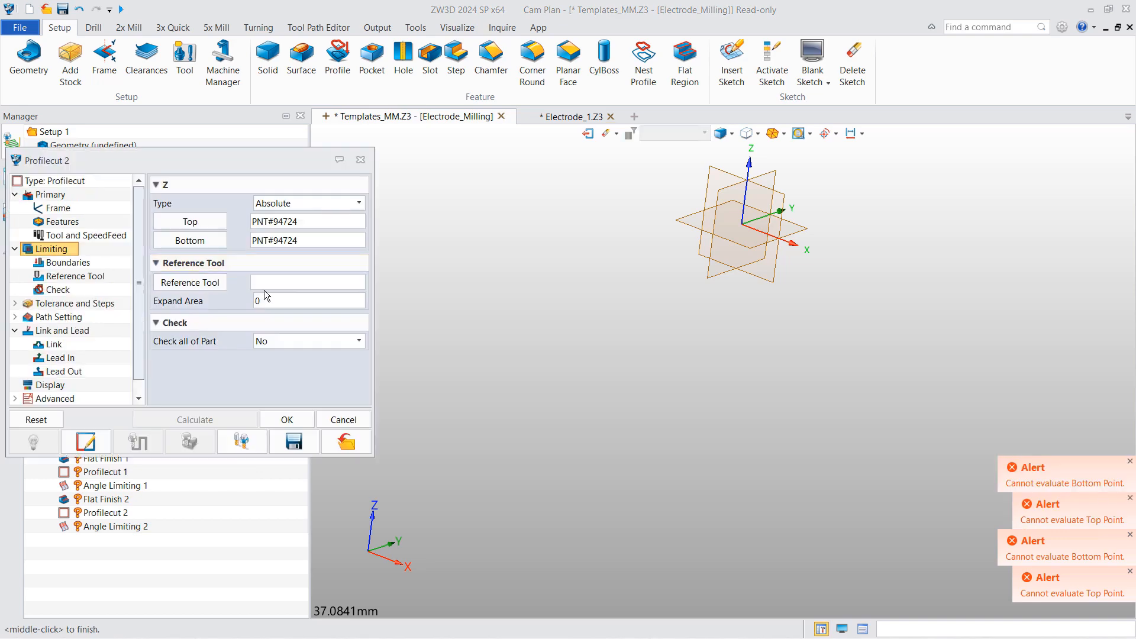
{"action": "left_click", "coordinate": [287, 419]}
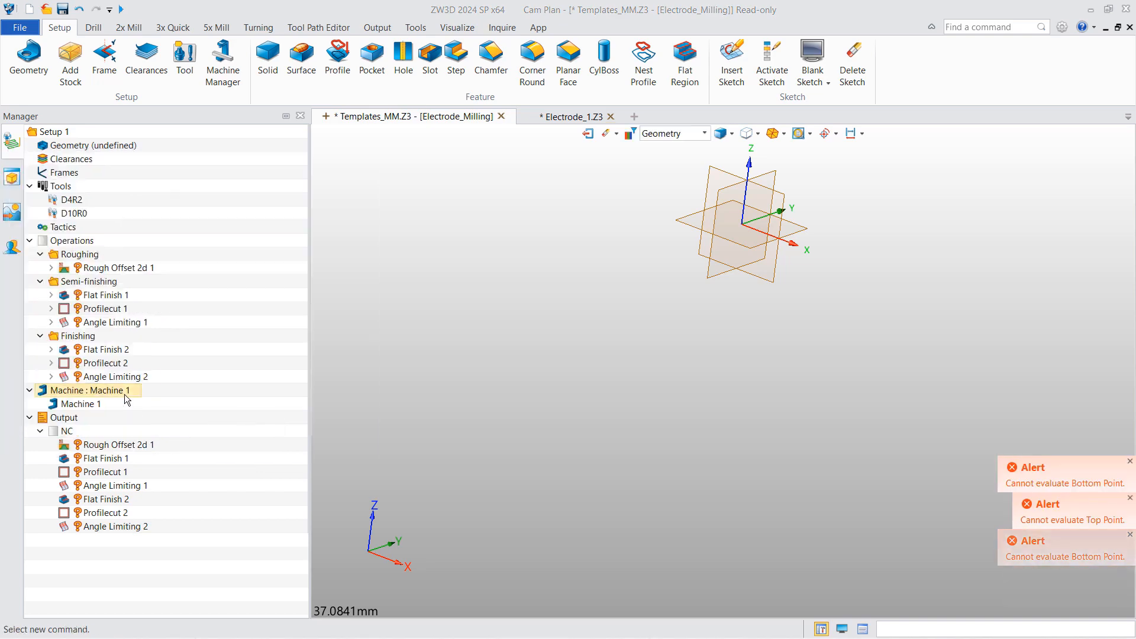
{"action": "double_click", "coordinate": [123, 379]}
{"action": "left_click", "coordinate": [209, 276]}
{"action": "left_click", "coordinate": [210, 296]}
{"action": "left_click", "coordinate": [300, 487]}
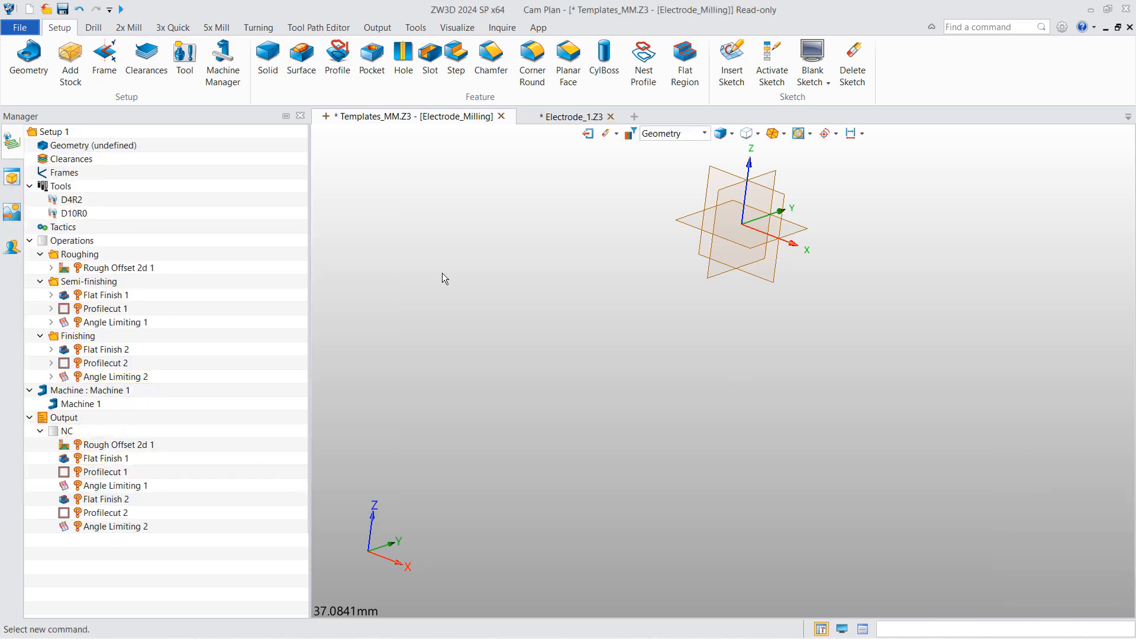
- Save Templates_MM.Z3 to the Desktop with Save As after the no-permission warning
{"action": "key", "text": "ctrl+s"}
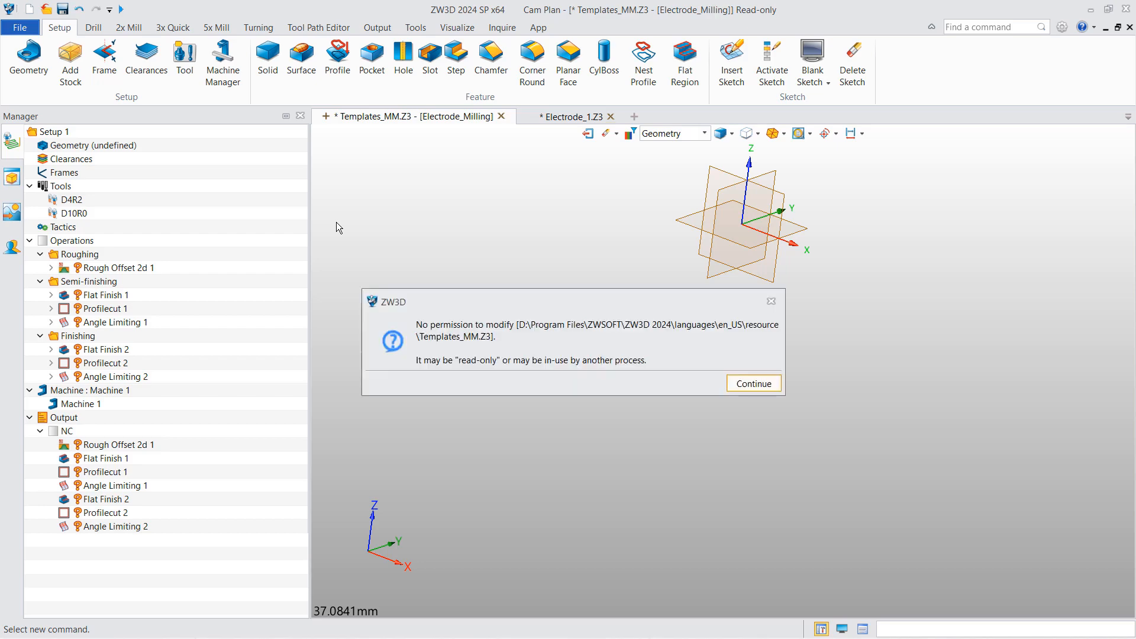
{"action": "left_click", "coordinate": [752, 383]}
{"action": "left_click", "coordinate": [19, 27]}
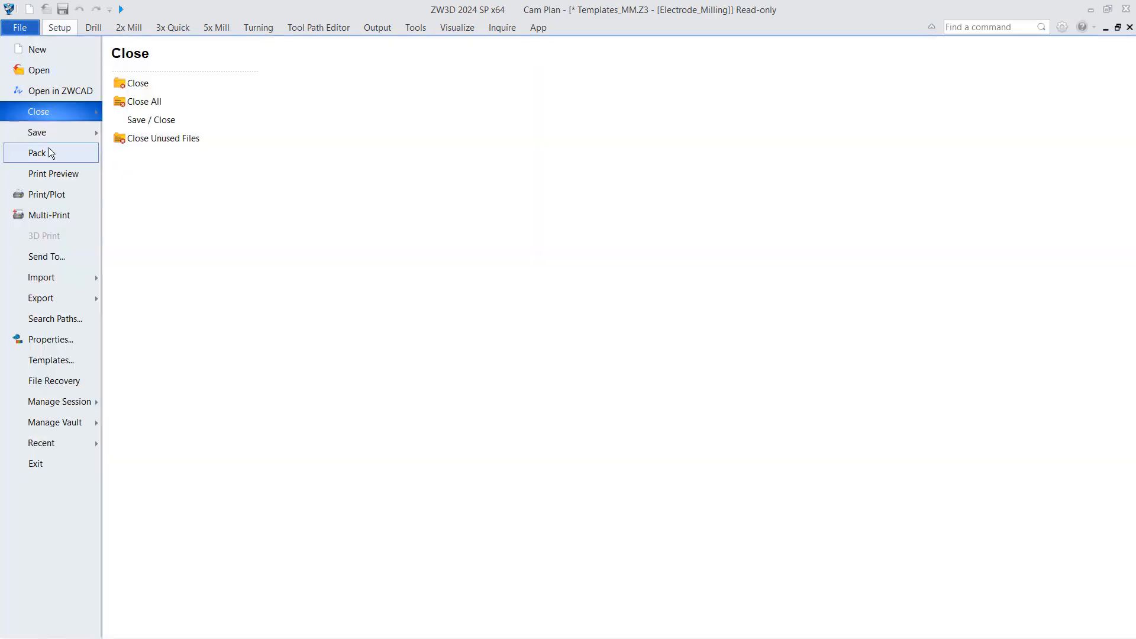
{"action": "mouse_move", "coordinate": [44, 133]}
{"action": "left_click", "coordinate": [155, 102]}
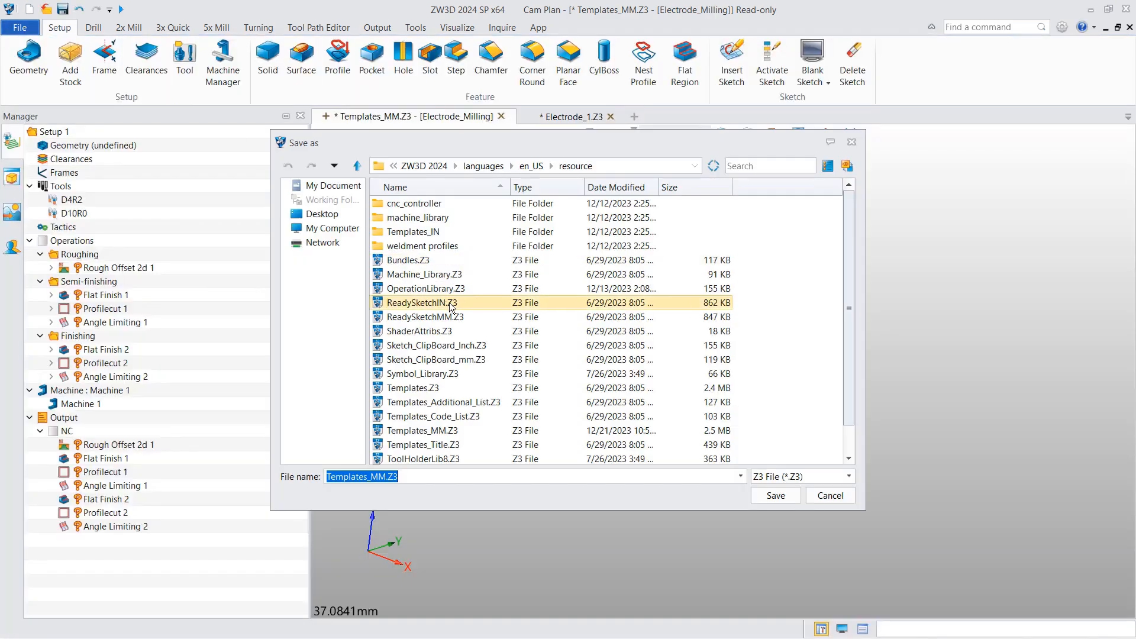
{"action": "left_click", "coordinate": [322, 213]}
{"action": "left_click", "coordinate": [769, 495]}
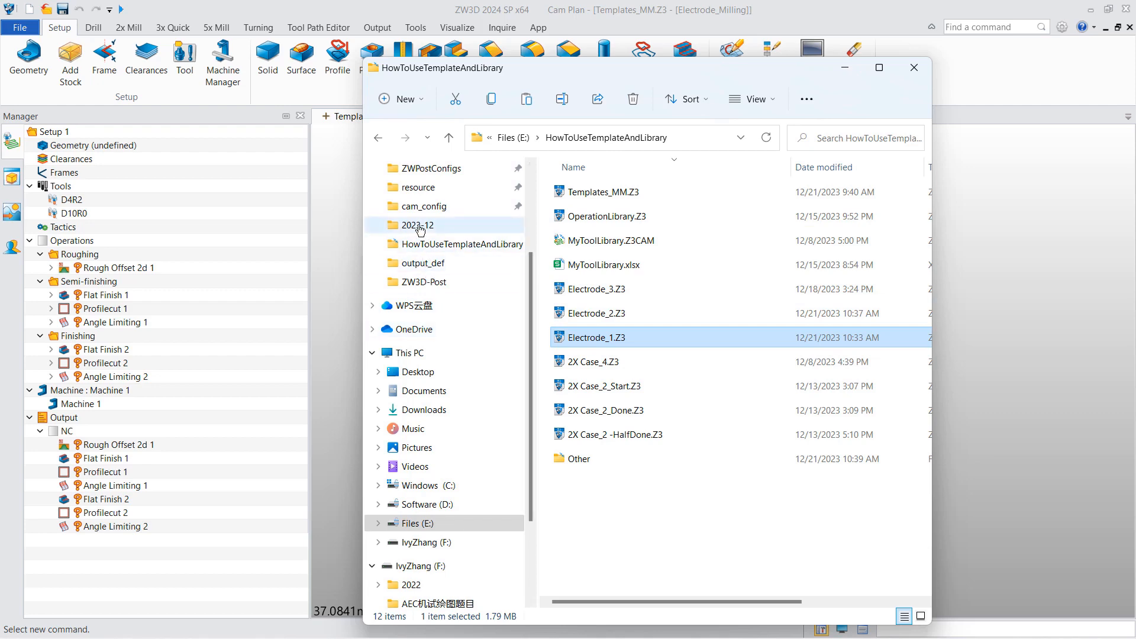
- Paste the desktop Templates_MM.Z3 into the ZW3D resource folder, replacing the original
{"action": "left_click", "coordinate": [431, 188]}
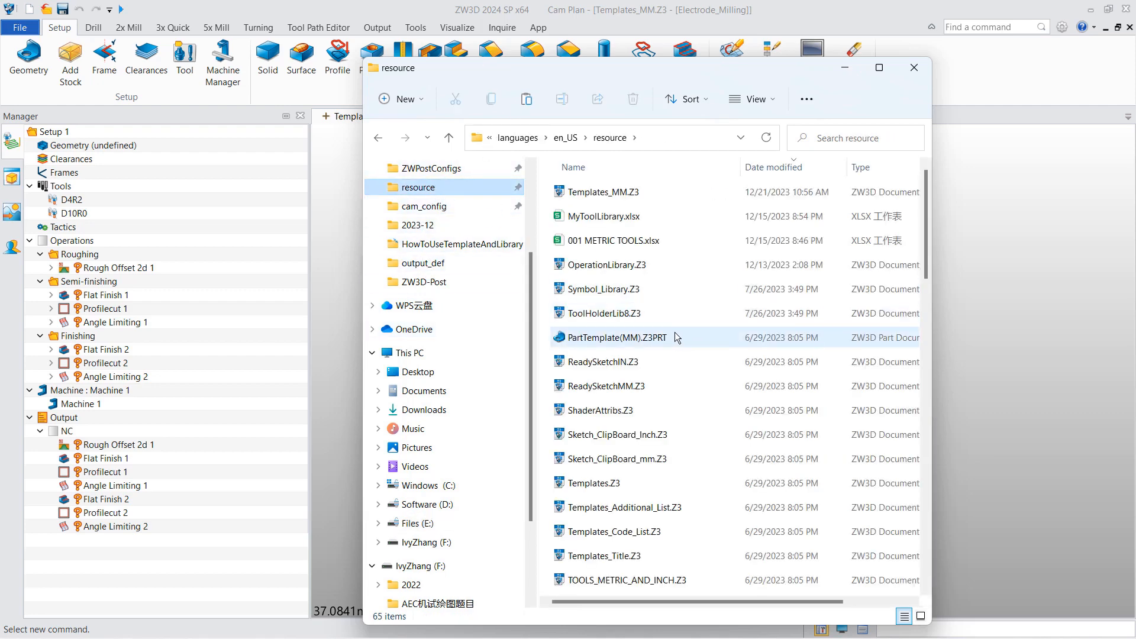
{"action": "key", "text": "ctrl+v"}
{"action": "left_click", "coordinate": [593, 271]}
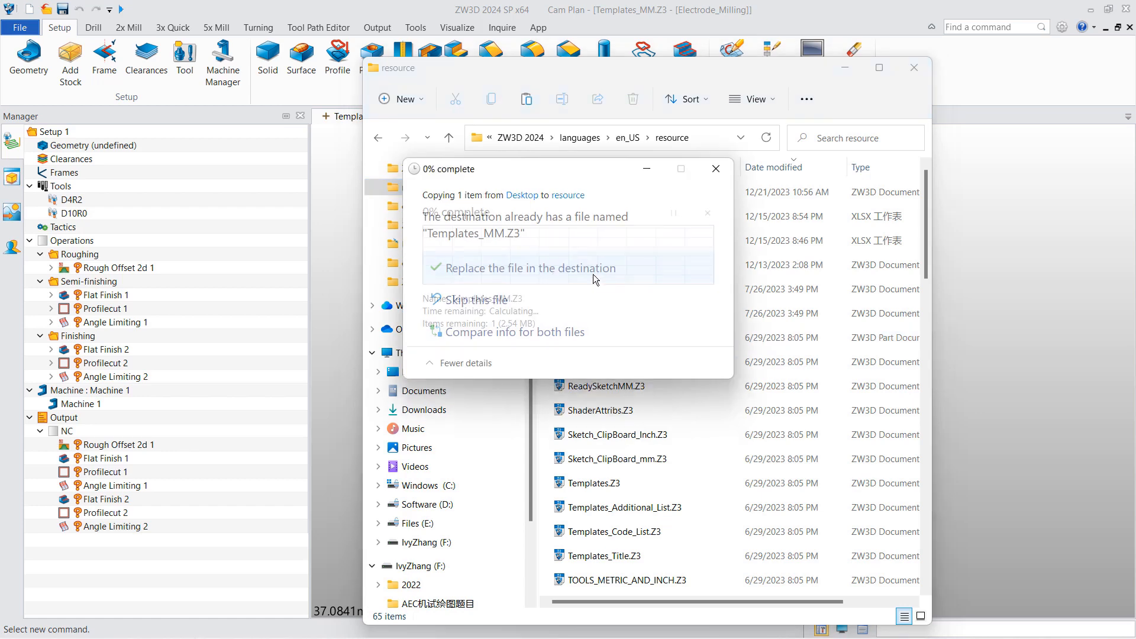
{"action": "left_click", "coordinate": [542, 261]}
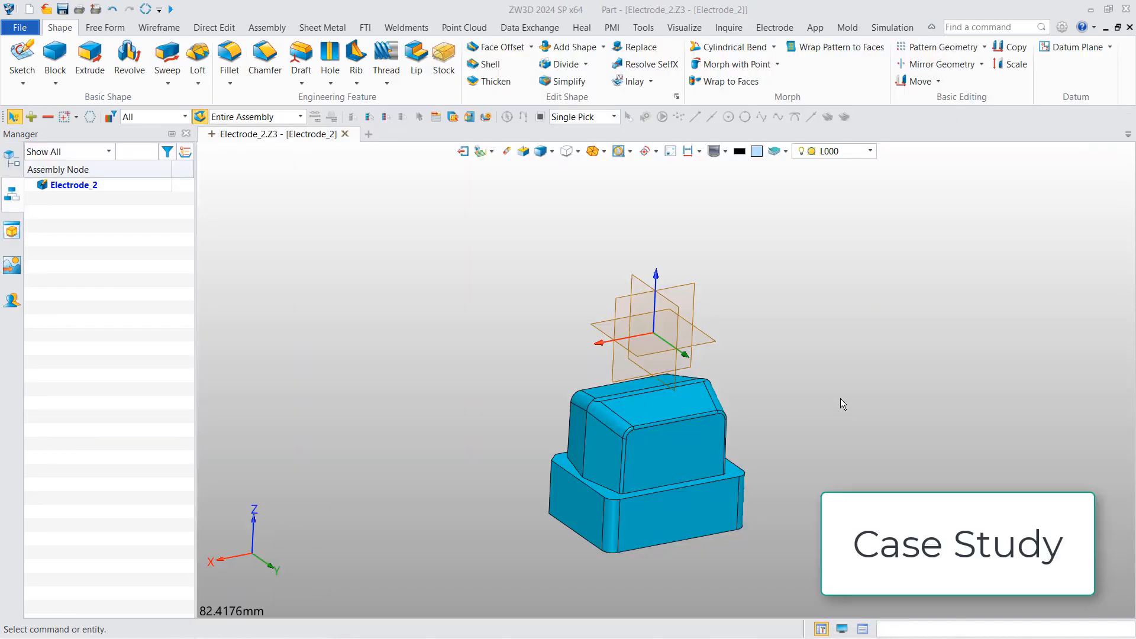
- Create an Electrode_2 CAM plan from the Electrode_Milling template and add Electrode_2_Stock.1 as stock
{"action": "right_click", "coordinate": [842, 388]}
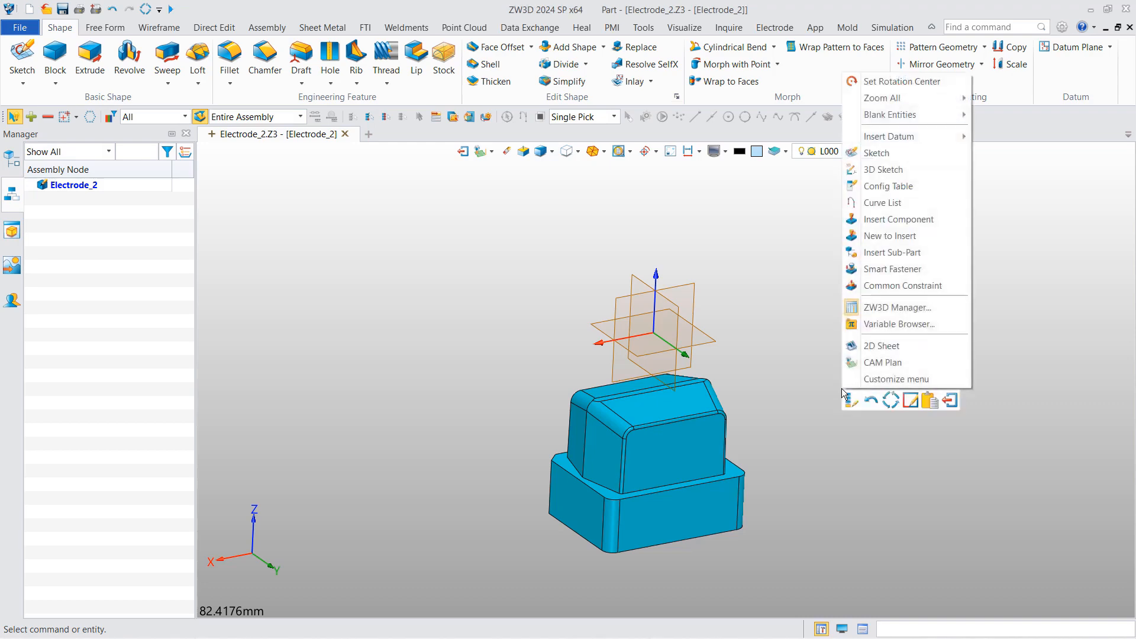
{"action": "left_click", "coordinate": [872, 362]}
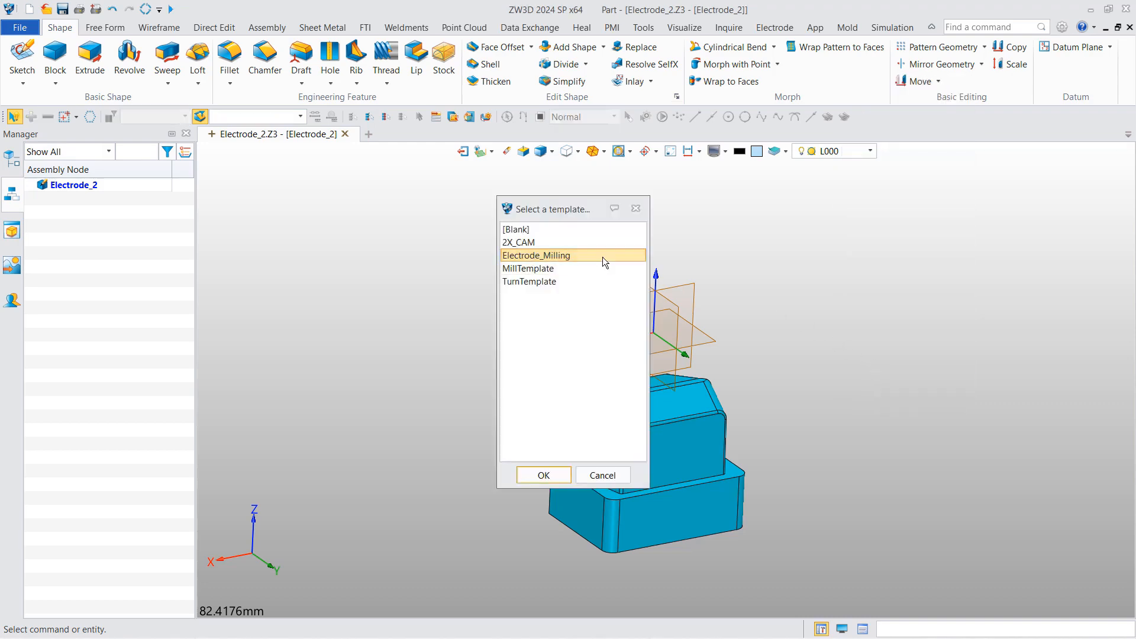
{"action": "left_click", "coordinate": [544, 474]}
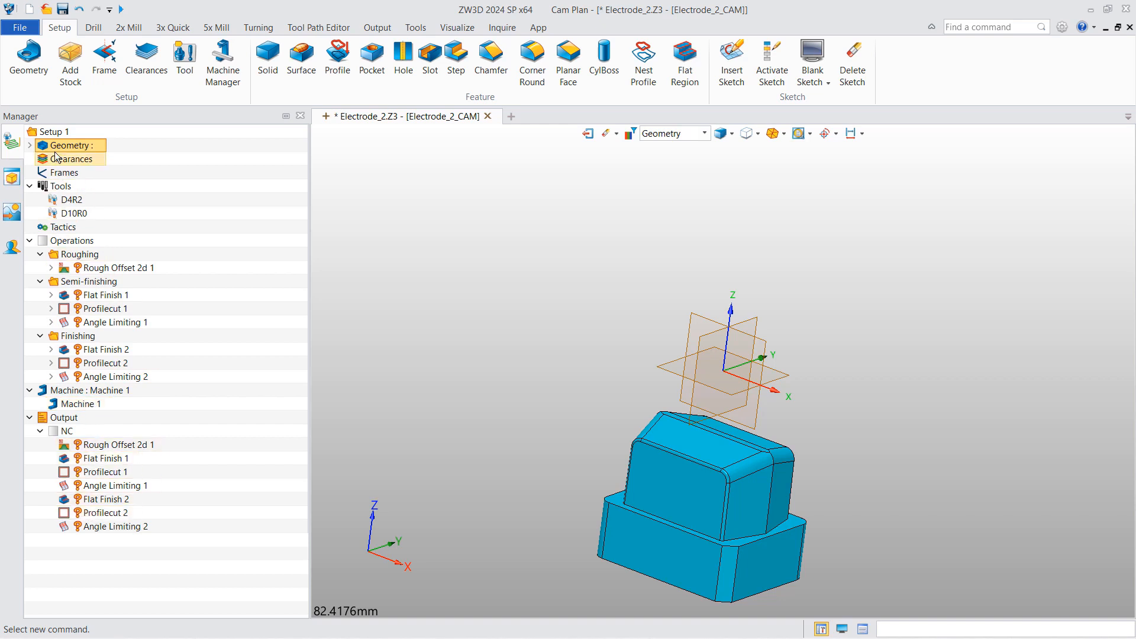
{"action": "left_click", "coordinate": [30, 145]}
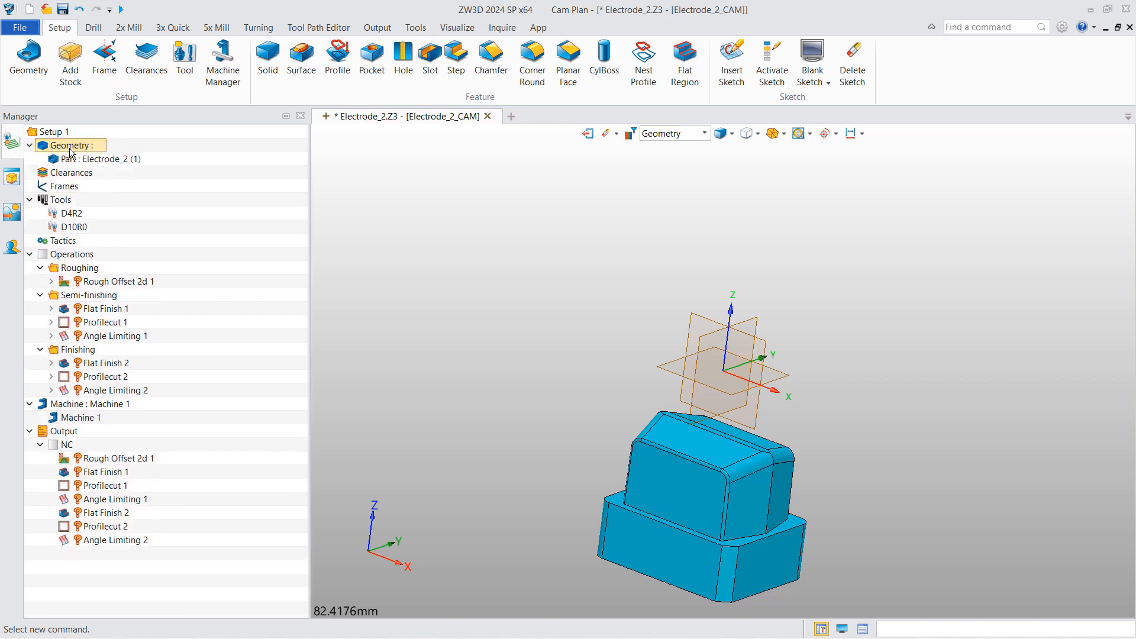
{"action": "right_click", "coordinate": [70, 148]}
{"action": "left_click", "coordinate": [88, 155]}
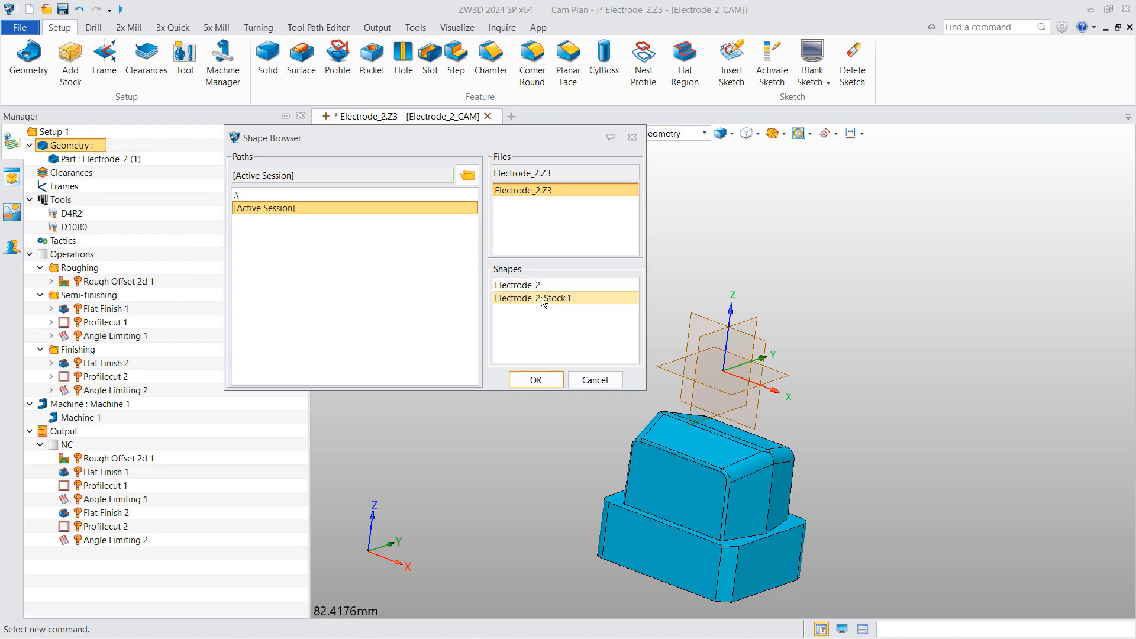
{"action": "left_click", "coordinate": [536, 380]}
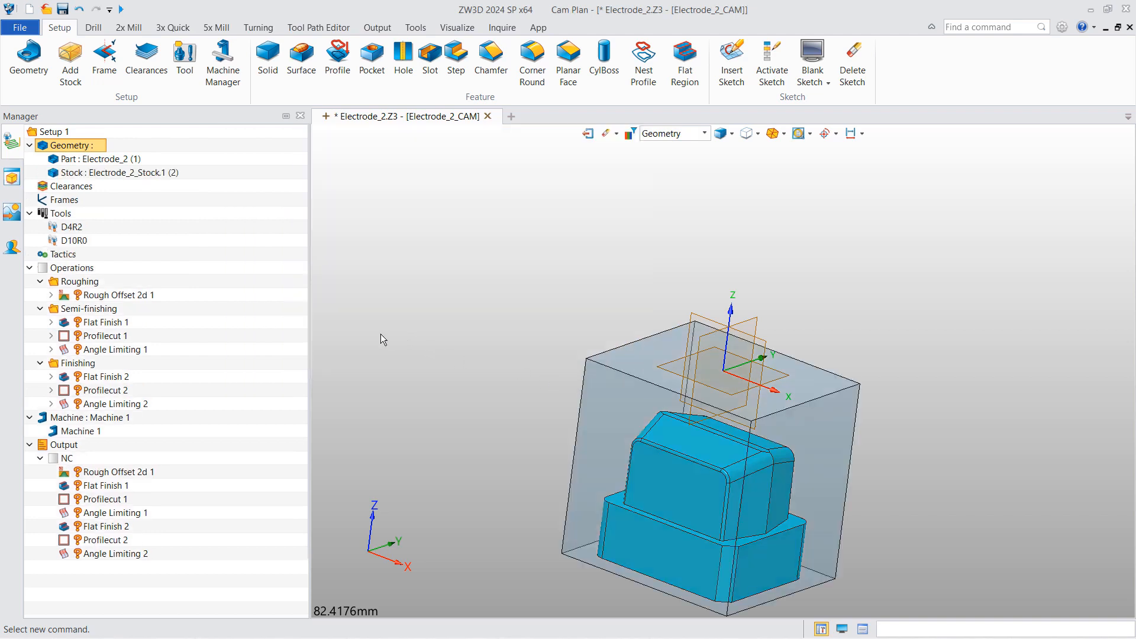
- Add Part Electrode_2 and Stock Electrode_2_Stock.1 as features of Rough Offset 2d 1
{"action": "left_click", "coordinate": [52, 295]}
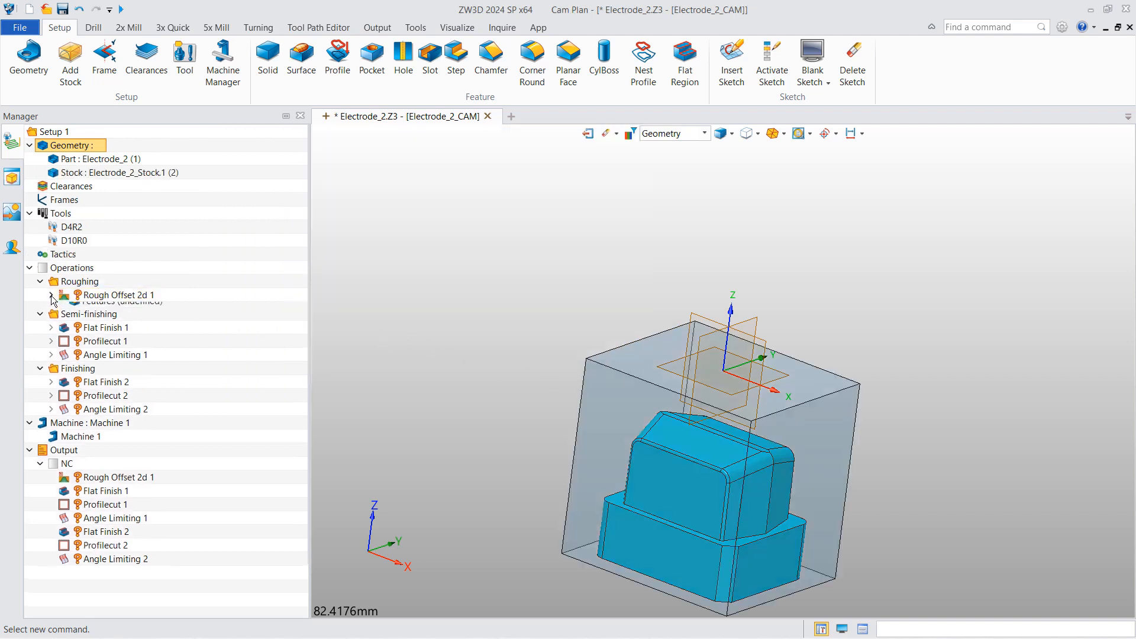
{"action": "right_click", "coordinate": [112, 338]}
{"action": "left_click", "coordinate": [154, 347]}
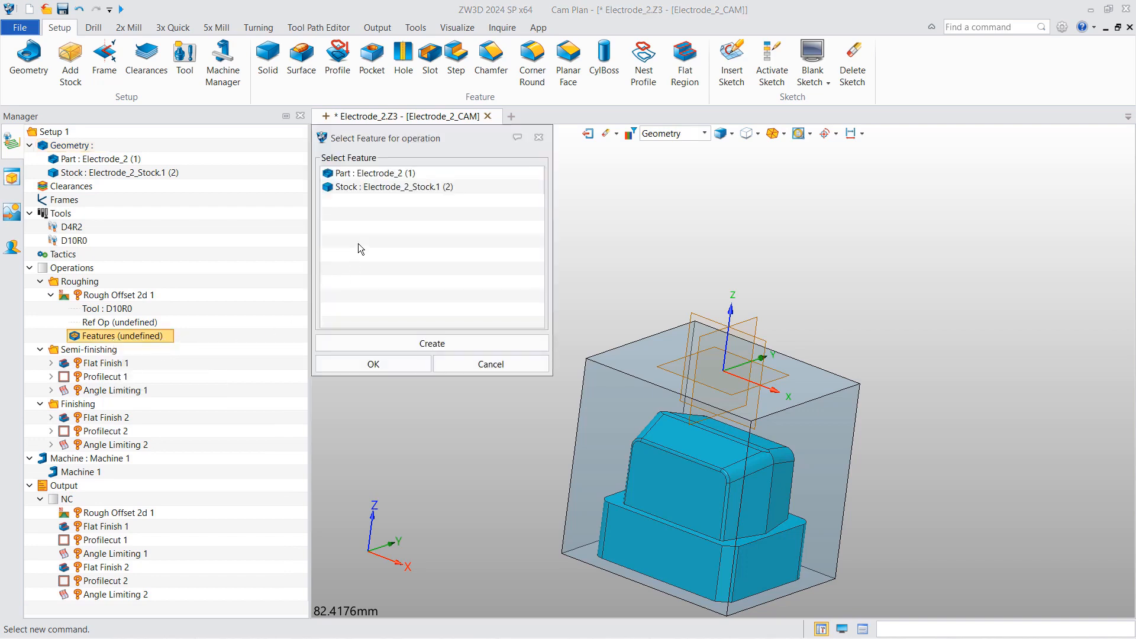
{"action": "left_click", "coordinate": [361, 173]}
{"action": "left_click", "coordinate": [364, 185]}
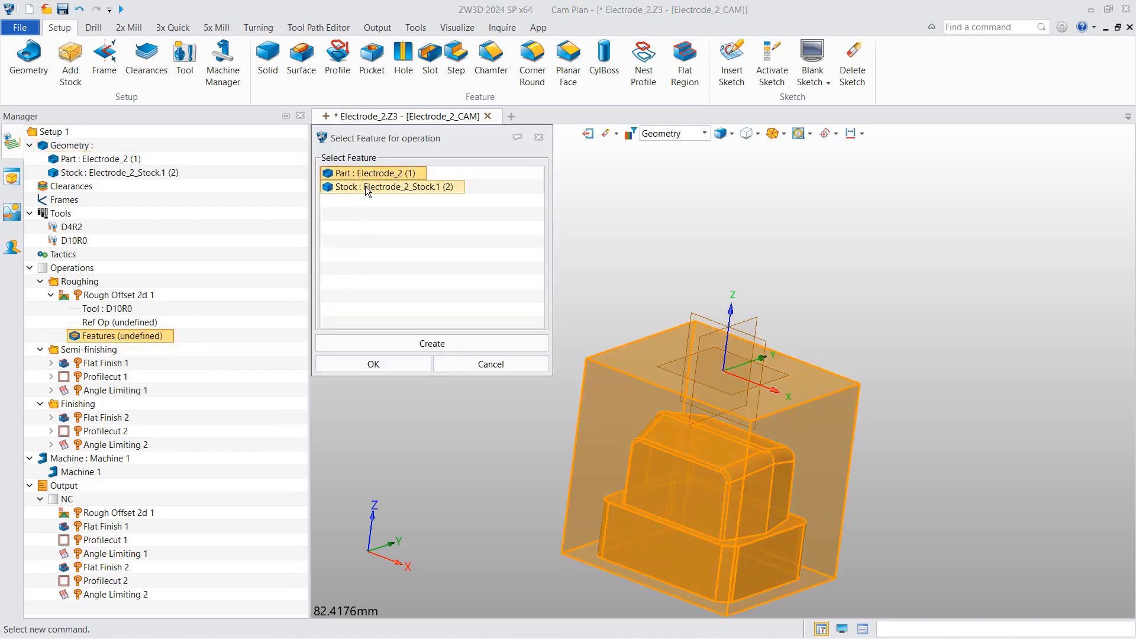
{"action": "left_click", "coordinate": [369, 363]}
- Set Rough Offset 2d 1's bottom limit at the part's edge and calculate its toolpath
{"action": "left_click", "coordinate": [56, 175]}
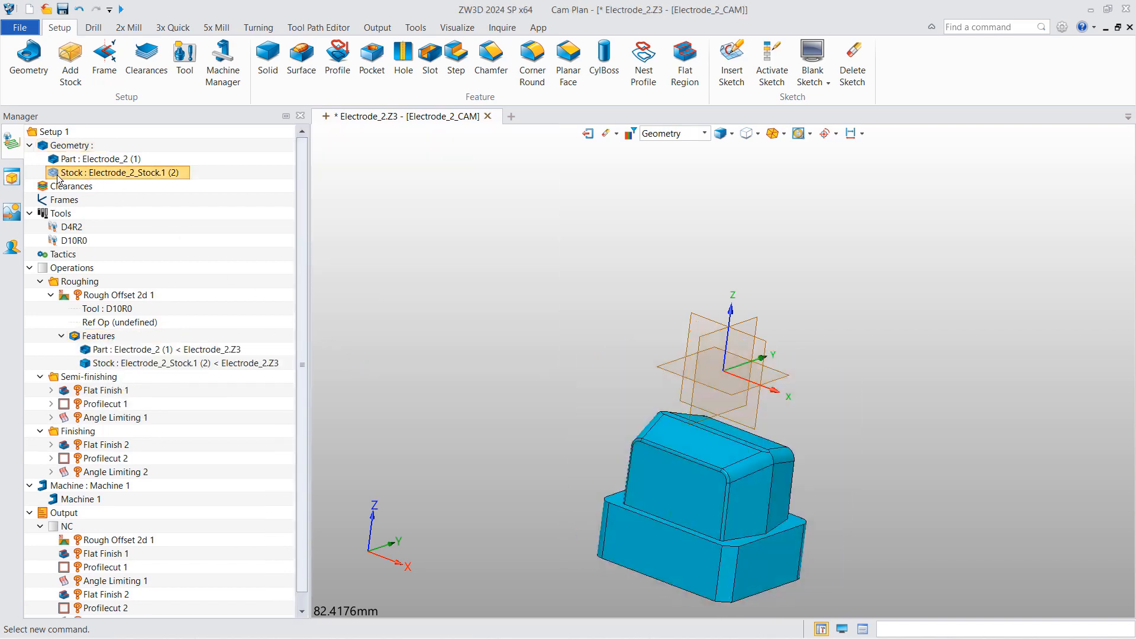
{"action": "double_click", "coordinate": [121, 296]}
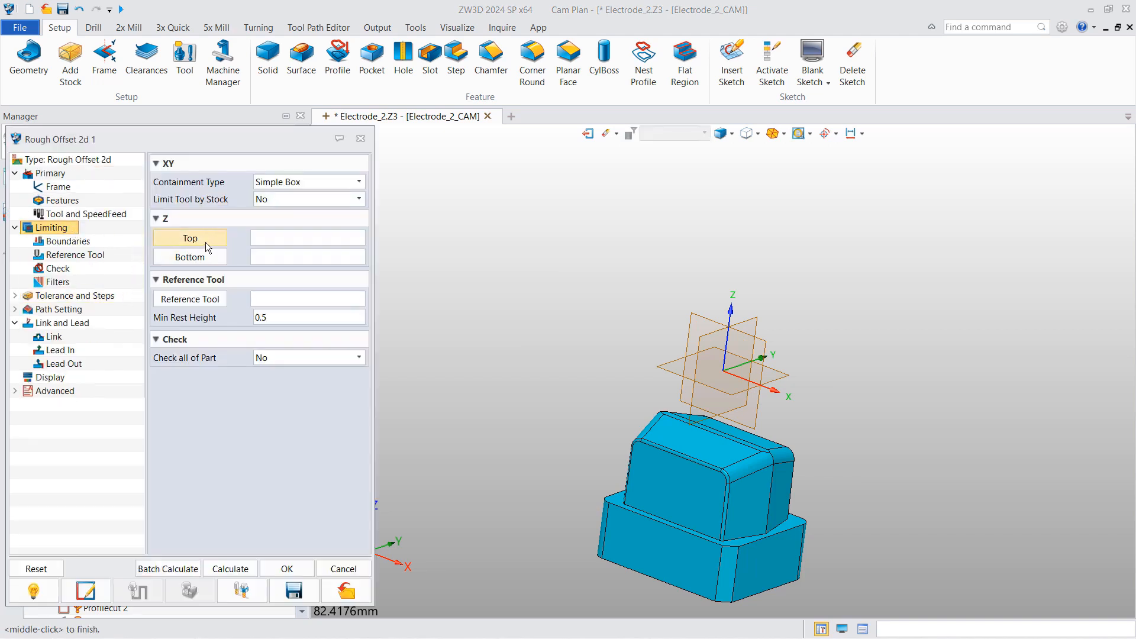
{"action": "left_click", "coordinate": [205, 259]}
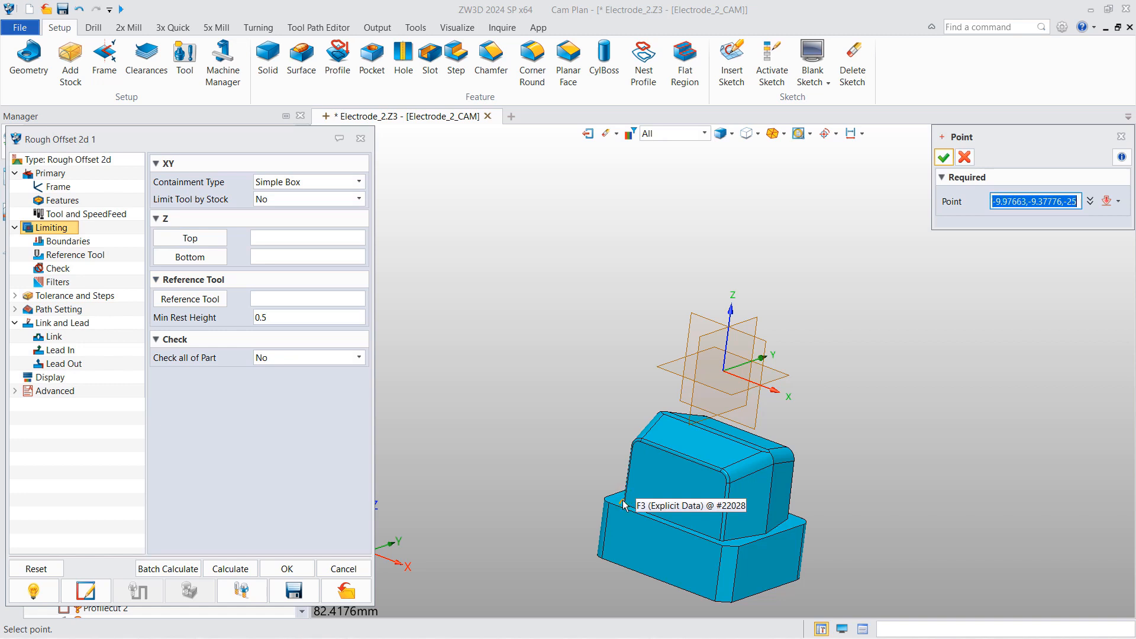
{"action": "scroll", "coordinate": [629, 507], "scroll_direction": "up", "scroll_amount": 2}
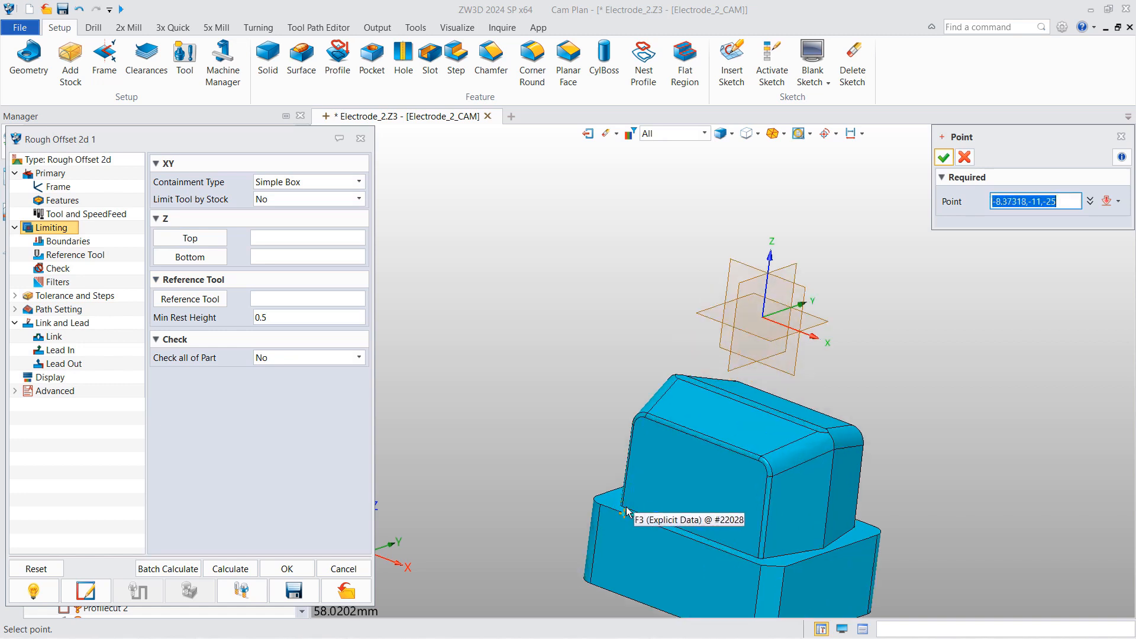
{"action": "left_click", "coordinate": [603, 508]}
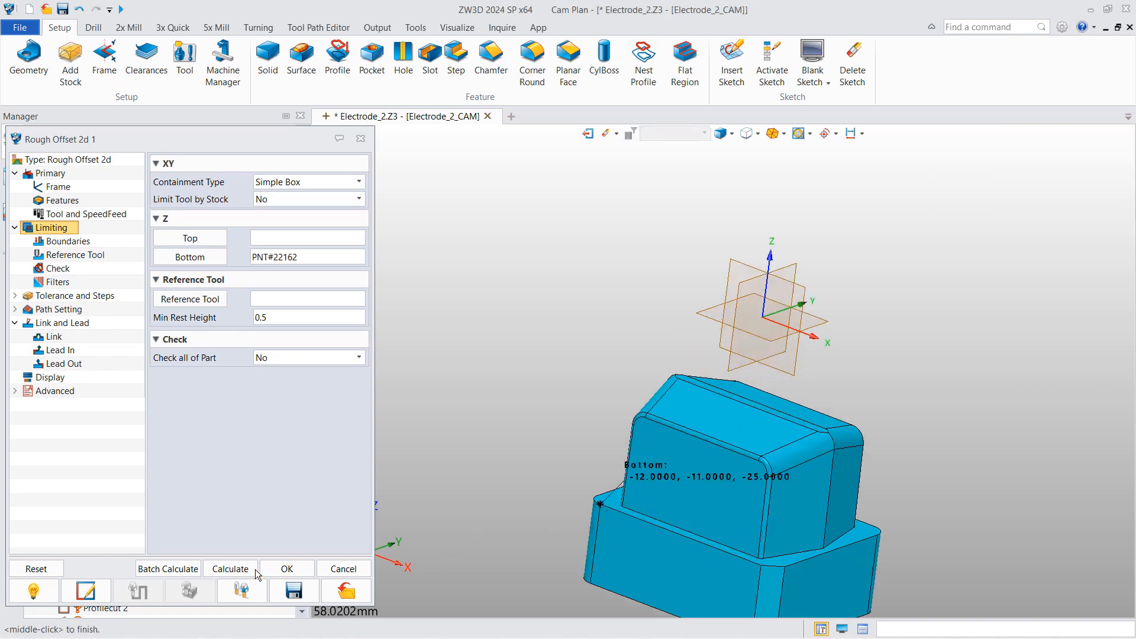
{"action": "left_click", "coordinate": [231, 569]}
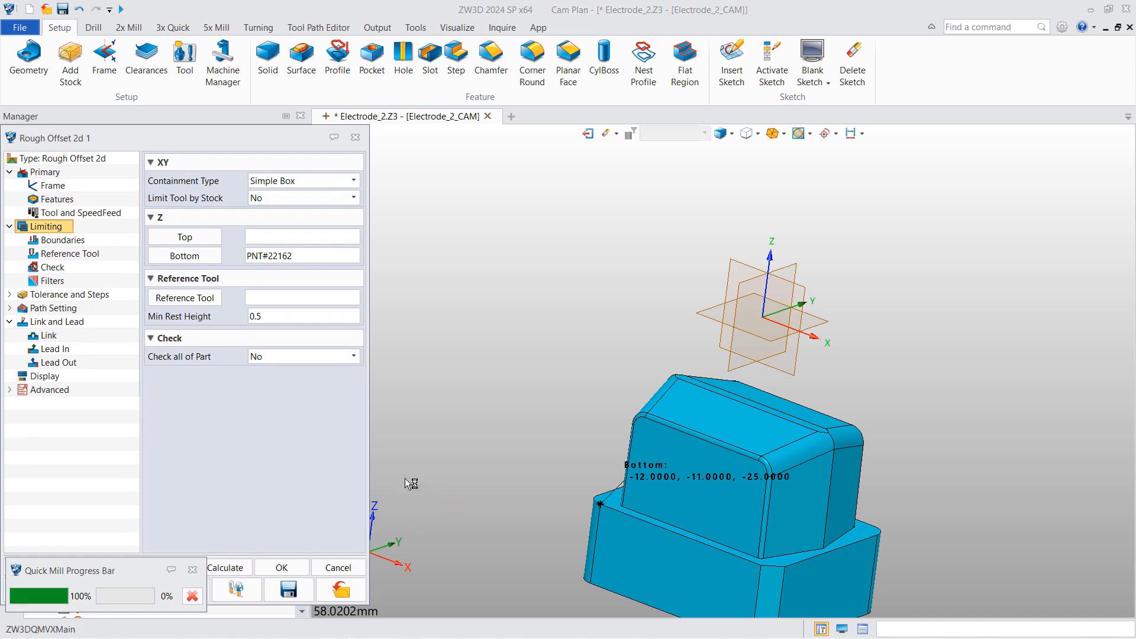
{"action": "left_click", "coordinate": [282, 567]}
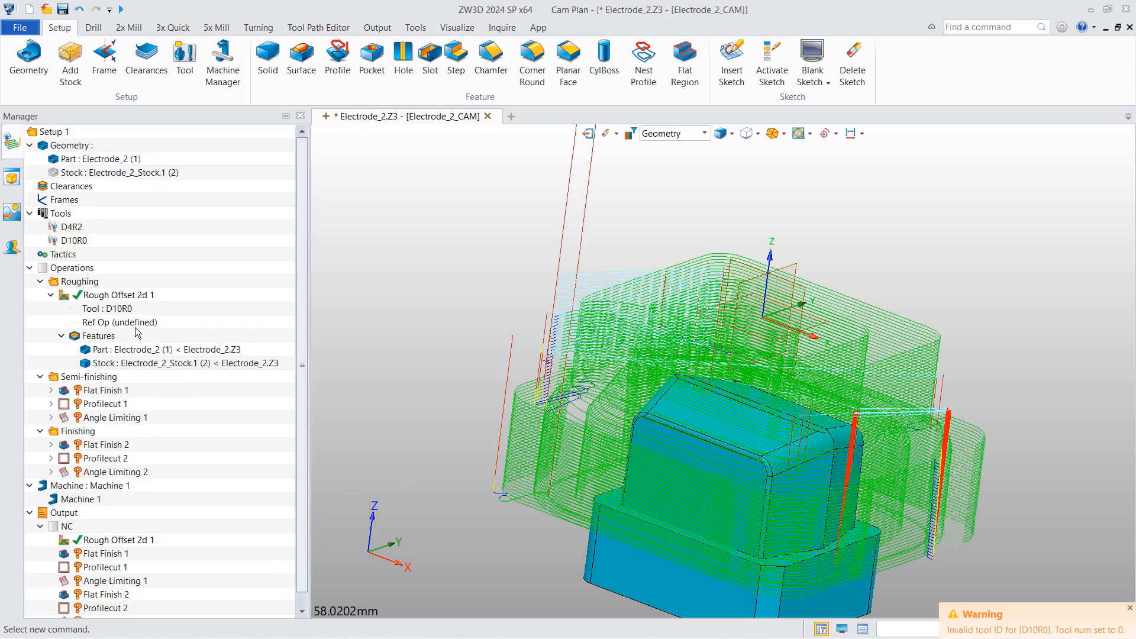
{"action": "left_click", "coordinate": [63, 296]}
- Assign the Electrode_2 part as the feature of Flat Finish 1
{"action": "left_click", "coordinate": [52, 391]}
{"action": "right_click", "coordinate": [109, 415]}
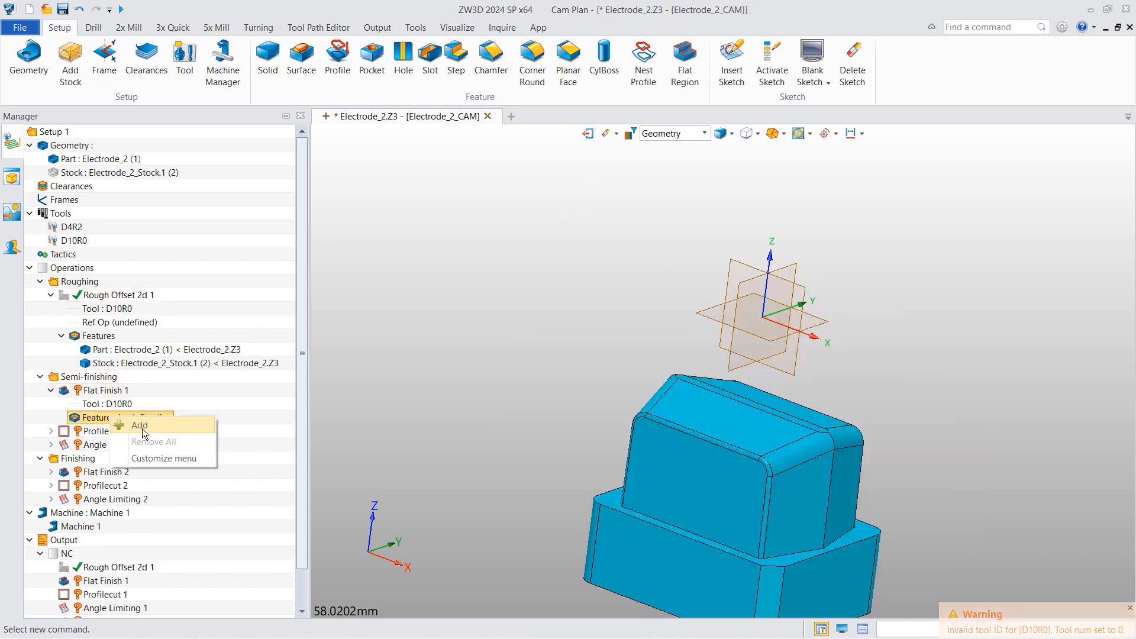
{"action": "left_click", "coordinate": [143, 428]}
{"action": "left_click", "coordinate": [367, 173]}
{"action": "left_click", "coordinate": [373, 364]}
- Pick Flat Finish 1's top and bottom limits on the part and calculate its toolpath
{"action": "double_click", "coordinate": [107, 390]}
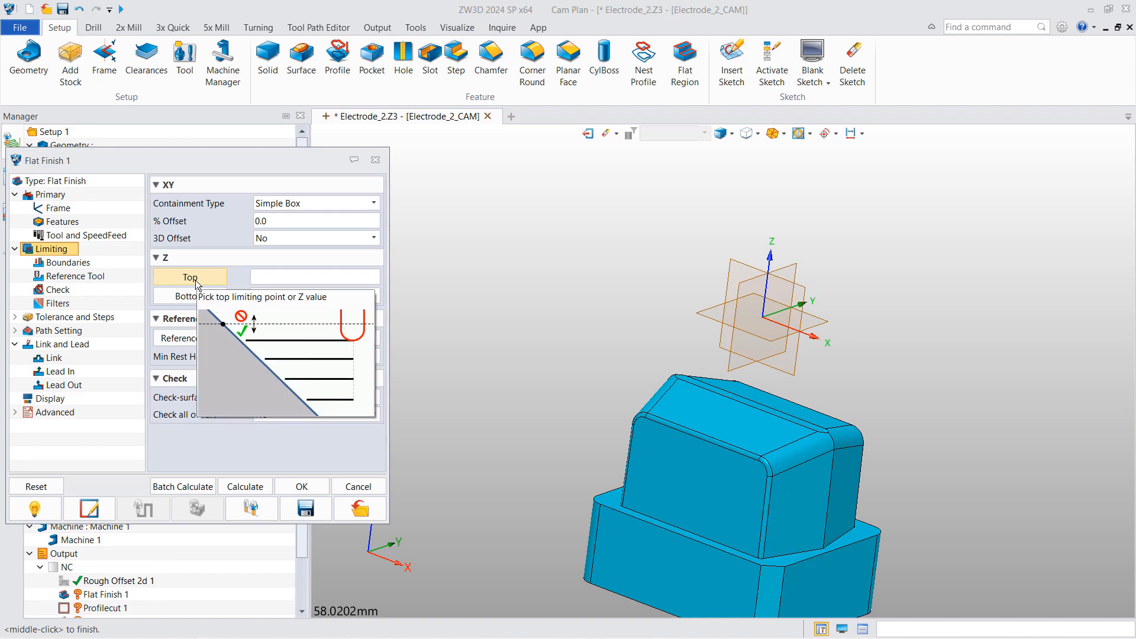
{"action": "left_click", "coordinate": [197, 295]}
{"action": "left_click", "coordinate": [628, 491]}
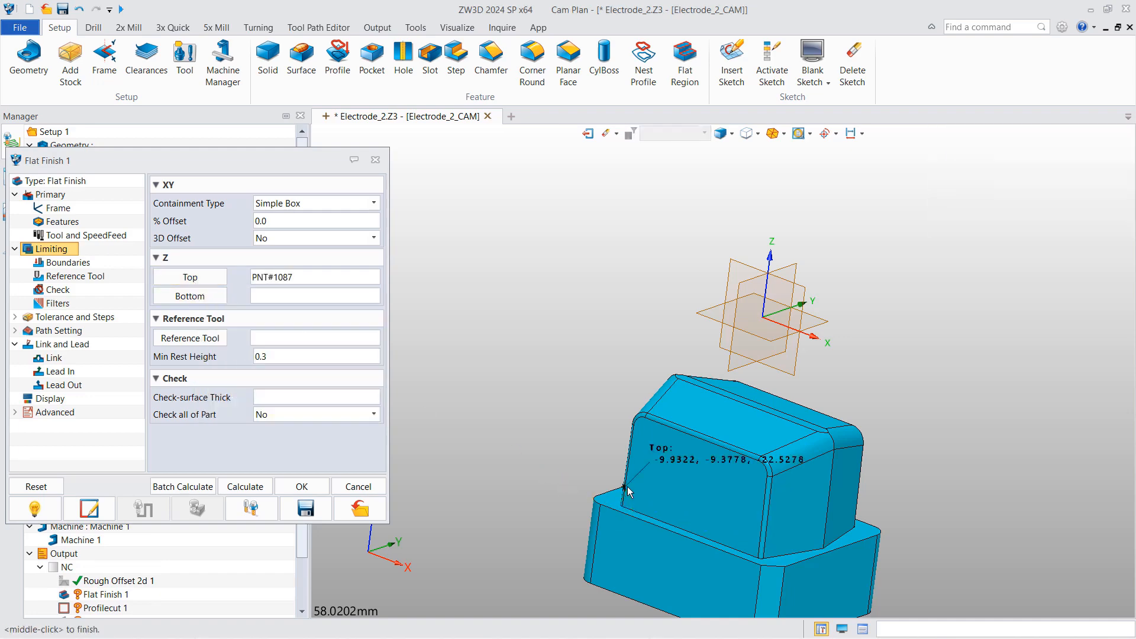
{"action": "left_click", "coordinate": [213, 298]}
{"action": "left_click", "coordinate": [598, 502]}
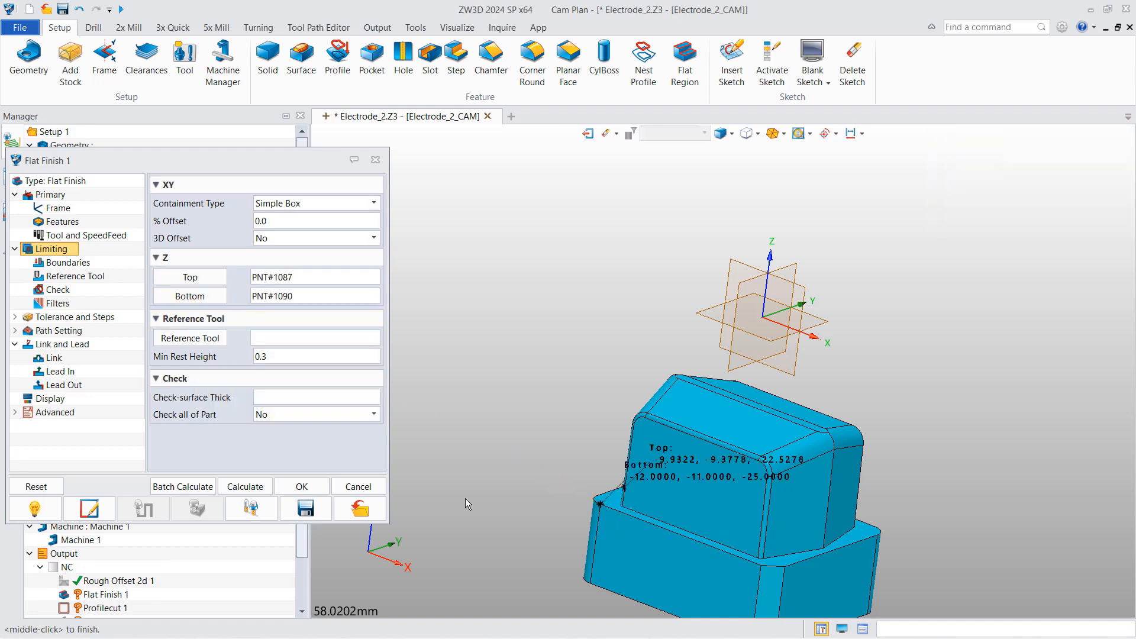
{"action": "left_click", "coordinate": [256, 487]}
{"action": "left_click", "coordinate": [285, 482]}
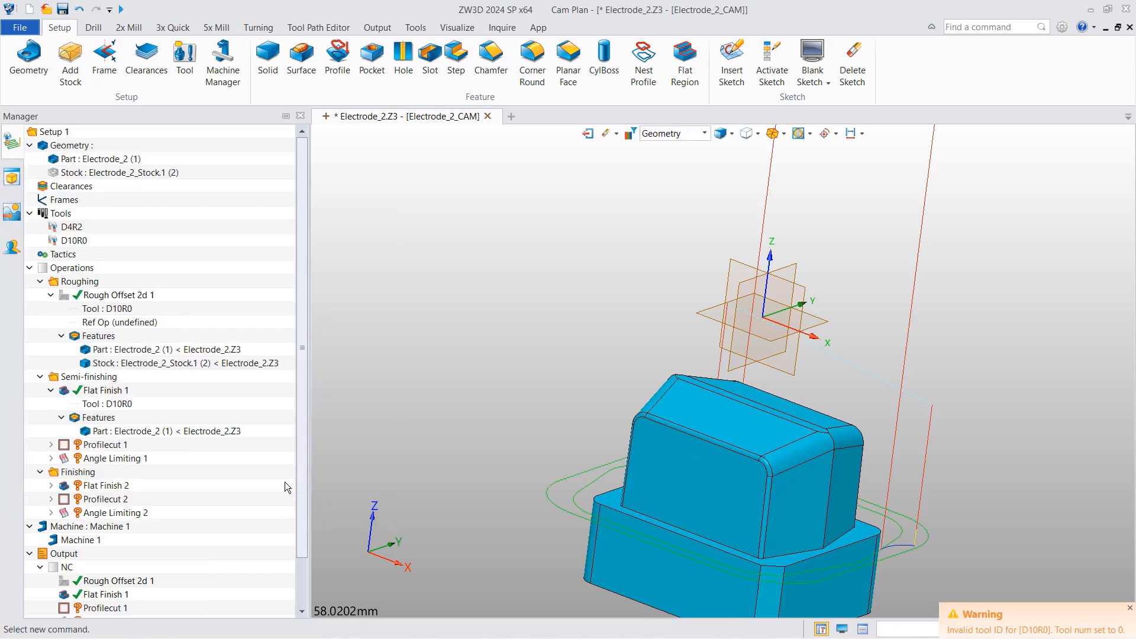
{"action": "left_click", "coordinate": [64, 390]}
{"action": "left_click", "coordinate": [51, 444]}
- Create a new profile 1 feature from the lower block's top edge chain for Profilecut 1
{"action": "left_click", "coordinate": [118, 485]}
{"action": "right_click", "coordinate": [136, 489]}
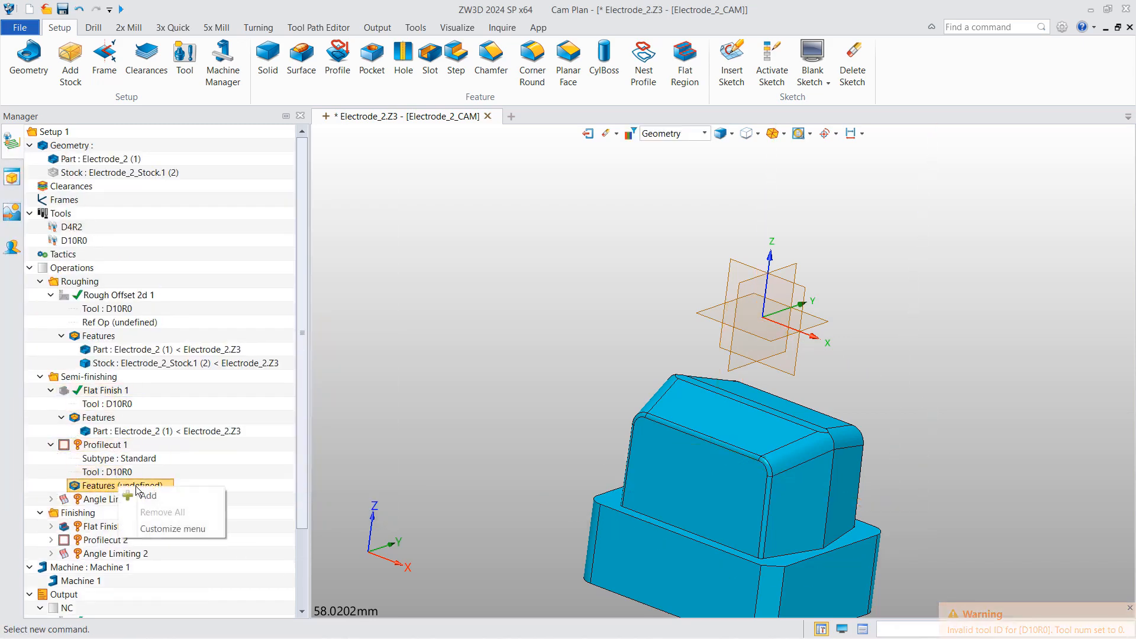
{"action": "left_click", "coordinate": [142, 494]}
{"action": "left_click", "coordinate": [374, 342]}
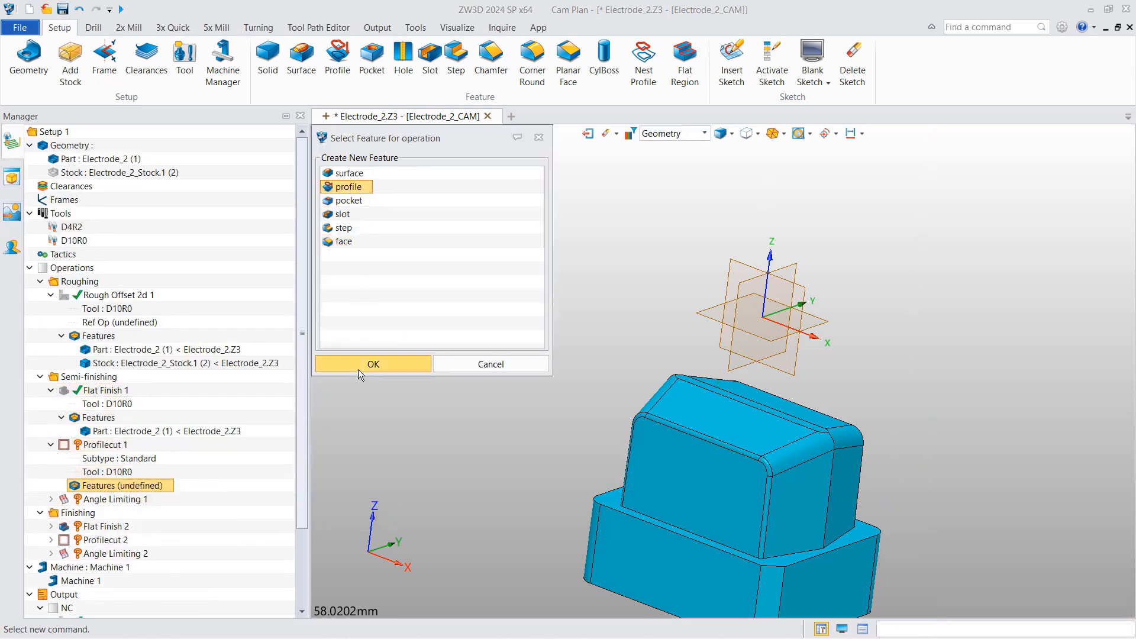
{"action": "left_click", "coordinate": [359, 372]}
{"action": "left_click", "coordinate": [613, 504]}
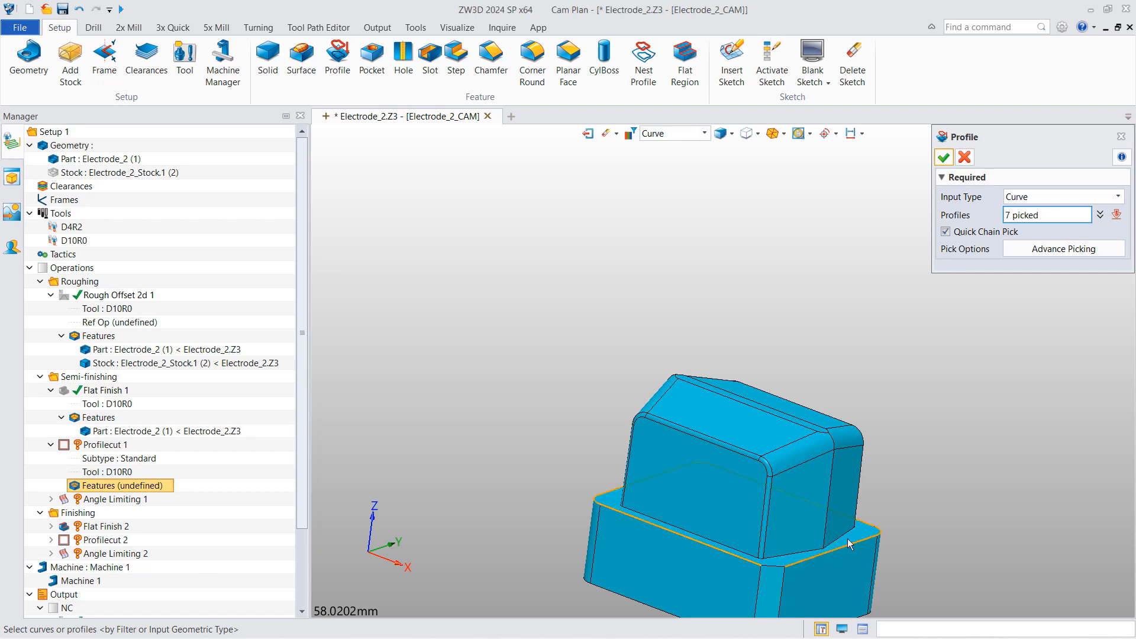
{"action": "left_click", "coordinate": [944, 162]}
{"action": "left_click", "coordinate": [112, 621]}
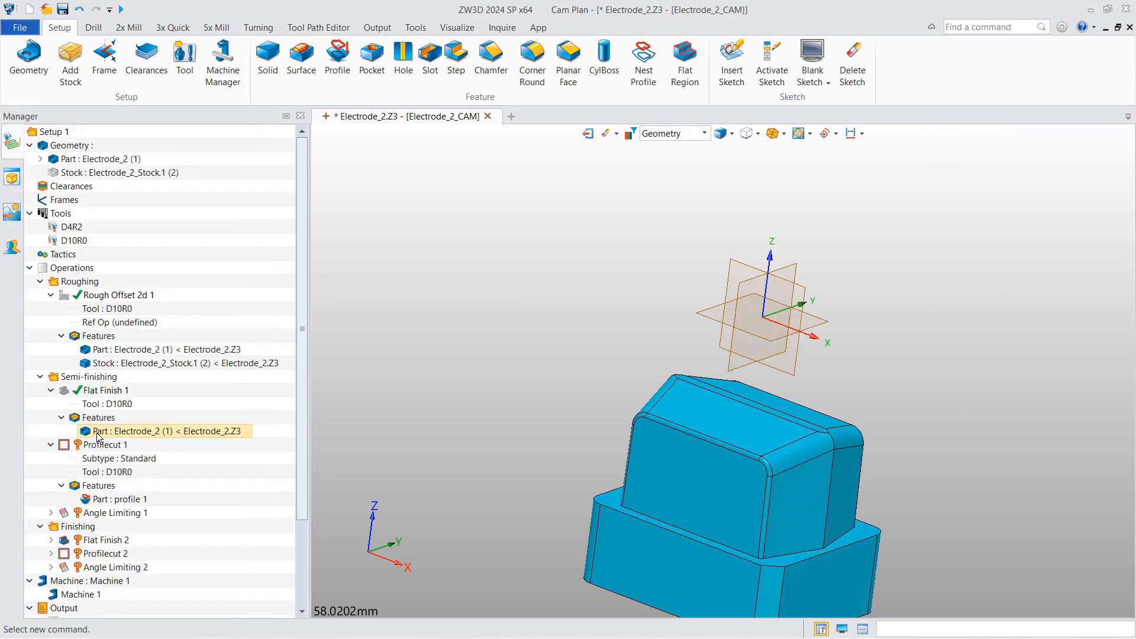
- Pick Profilecut 1's top limit on the model edge and bottom on the lower block, then calculate
{"action": "double_click", "coordinate": [91, 446]}
{"action": "left_click", "coordinate": [196, 230]}
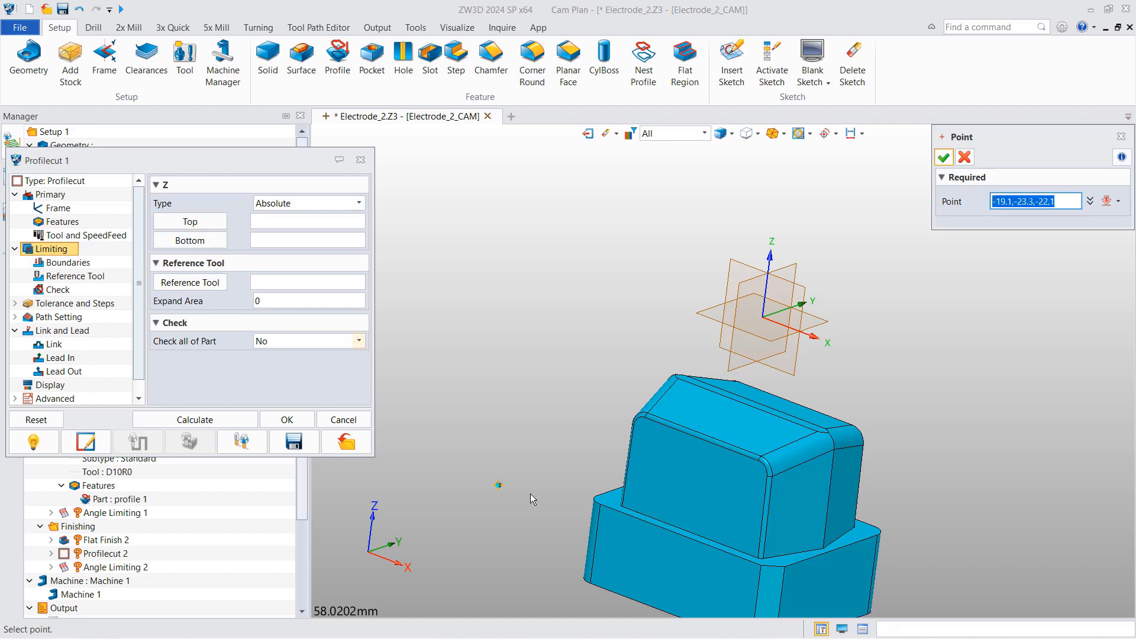
{"action": "left_click", "coordinate": [599, 504]}
{"action": "left_click", "coordinate": [189, 240]}
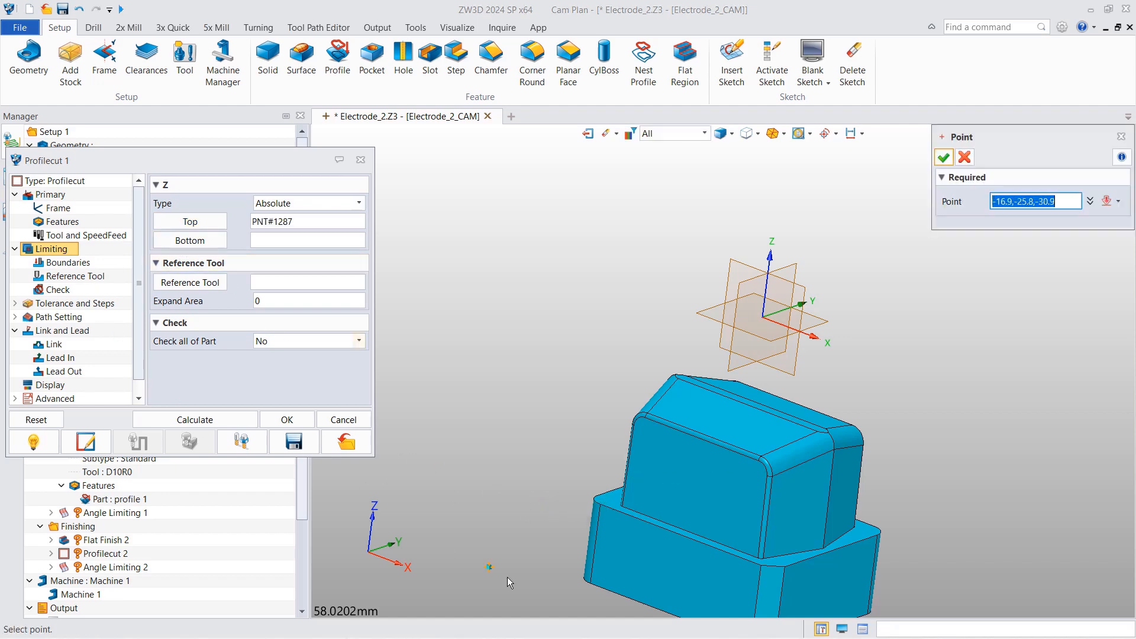
{"action": "left_click", "coordinate": [589, 584]}
{"action": "left_click", "coordinate": [194, 420]}
{"action": "scroll", "coordinate": [448, 477], "scroll_direction": "up", "scroll_amount": 2}
{"action": "left_click", "coordinate": [281, 397]}
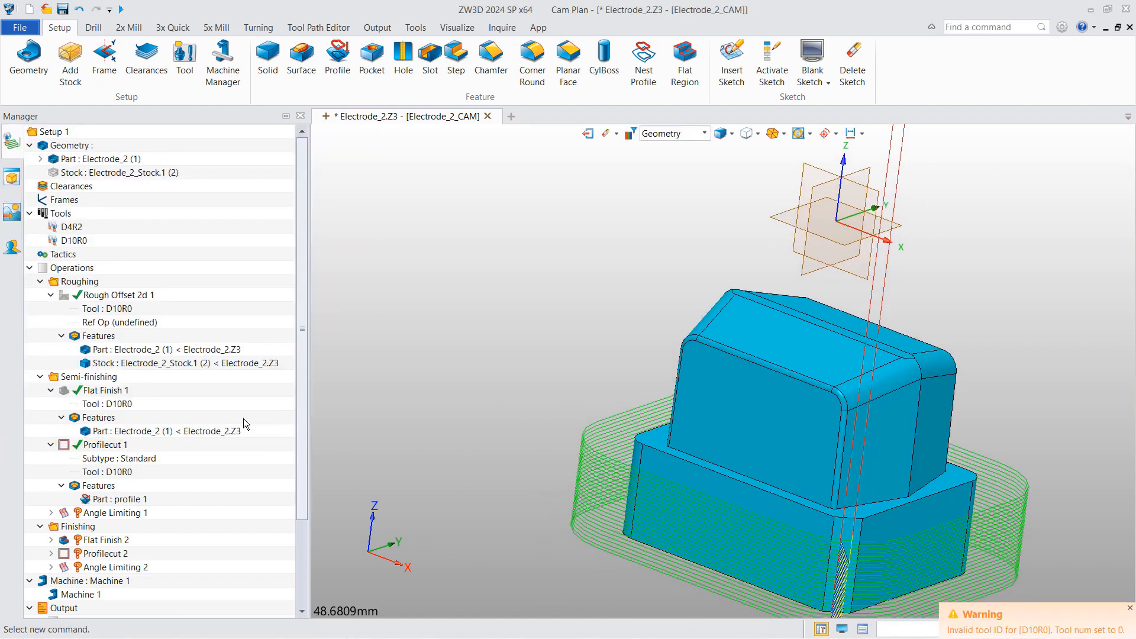
- Assign the Electrode_2 part as the feature of Angle Limiting 1
{"action": "left_click", "coordinate": [122, 514]}
{"action": "scroll", "coordinate": [126, 539], "scroll_direction": "down", "scroll_amount": 1}
{"action": "double_click", "coordinate": [122, 541]}
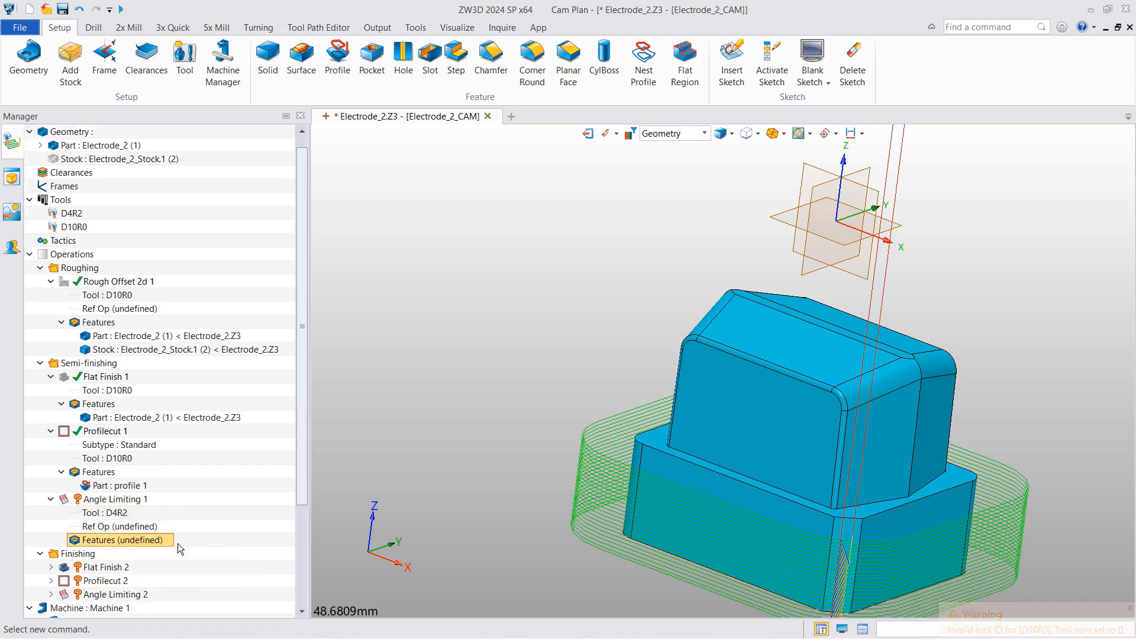
{"action": "left_click", "coordinate": [372, 174]}
{"action": "left_click", "coordinate": [351, 365]}
- Set Angle Limiting 1's bottom limit to -24.9 and calculate its toolpath
{"action": "double_click", "coordinate": [116, 500]}
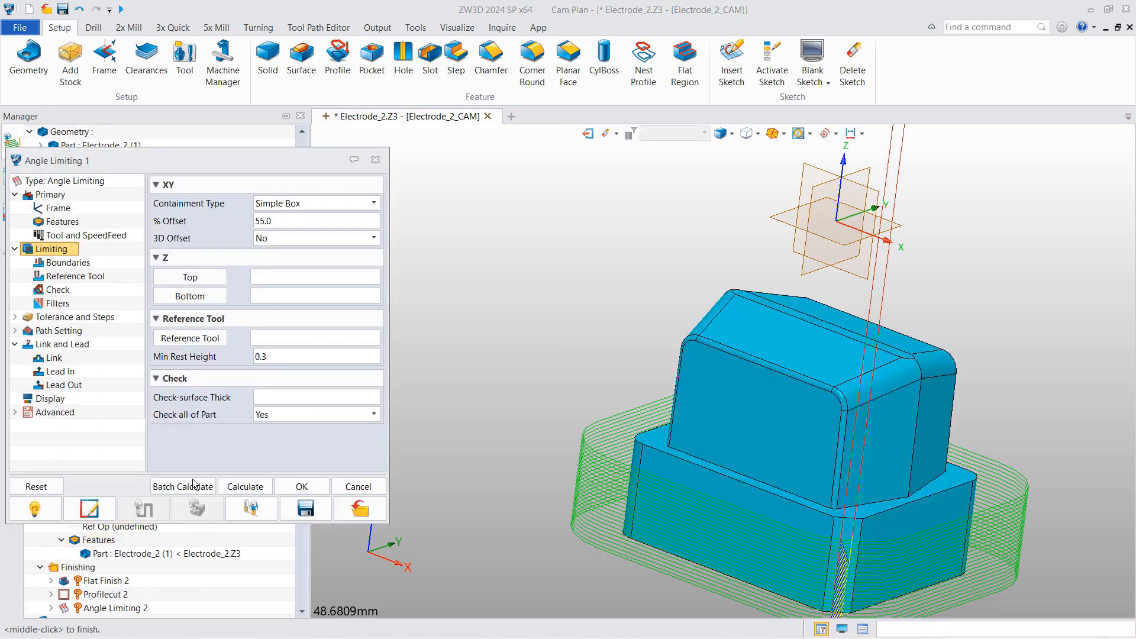
{"action": "left_click", "coordinate": [189, 296]}
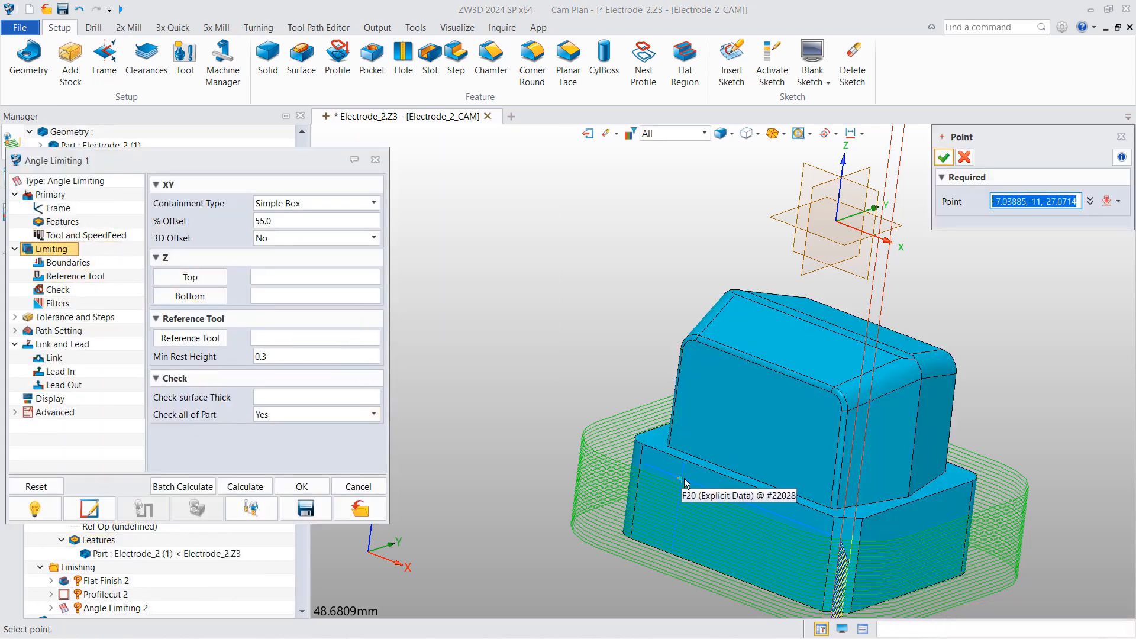
{"action": "scroll", "coordinate": [670, 457], "scroll_direction": "up", "scroll_amount": 2}
{"action": "scroll", "coordinate": [671, 457], "scroll_direction": "up", "scroll_amount": 2}
{"action": "left_click", "coordinate": [658, 450]}
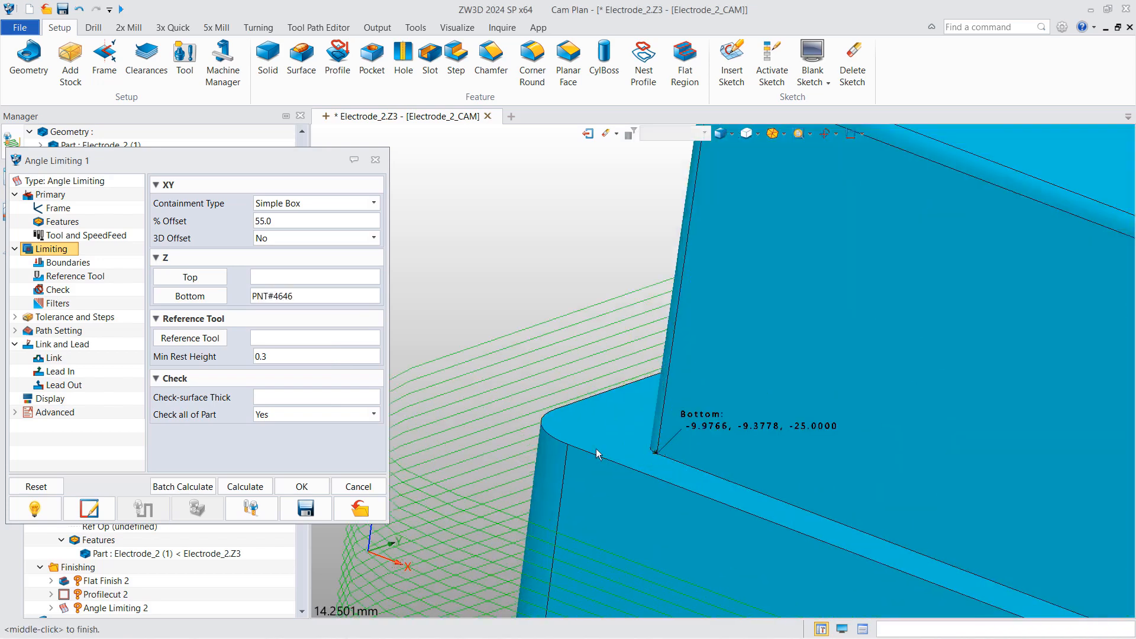
{"action": "left_click", "coordinate": [278, 296]}
{"action": "type", "text": "-24.9"}
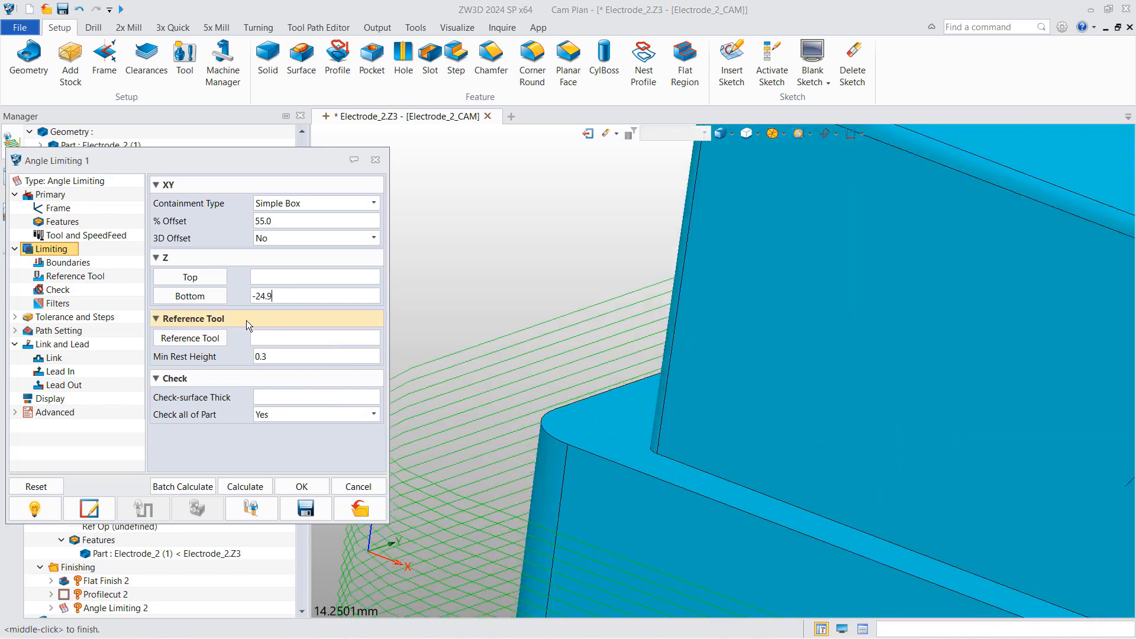
{"action": "left_click", "coordinate": [270, 508]}
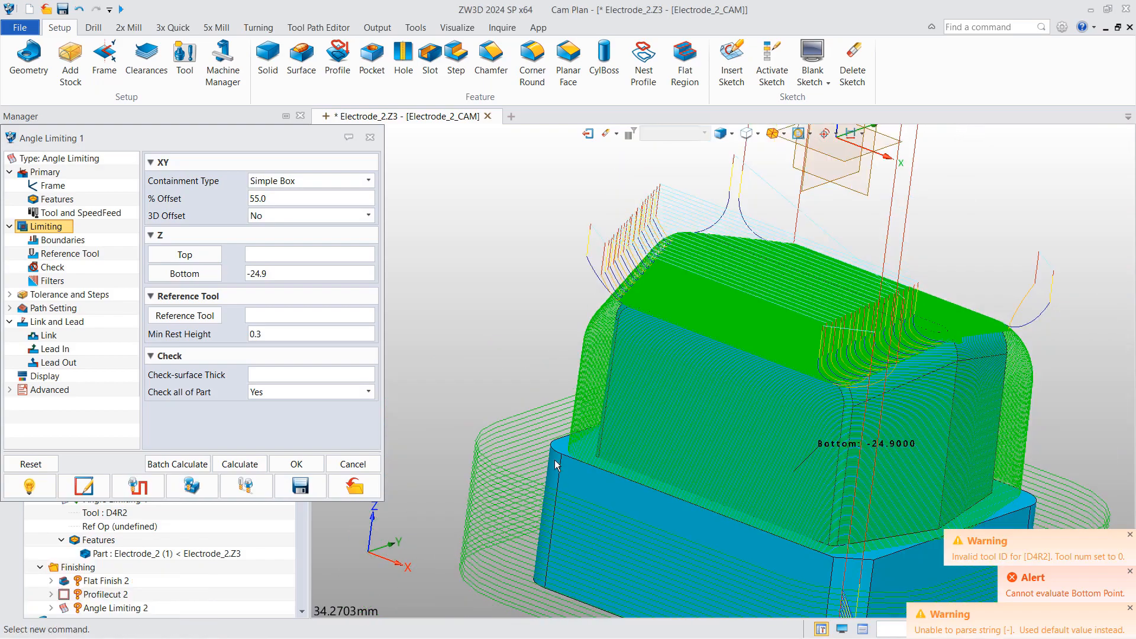
{"action": "left_click", "coordinate": [354, 464]}
{"action": "scroll", "coordinate": [148, 414], "scroll_direction": "down", "scroll_amount": 3}
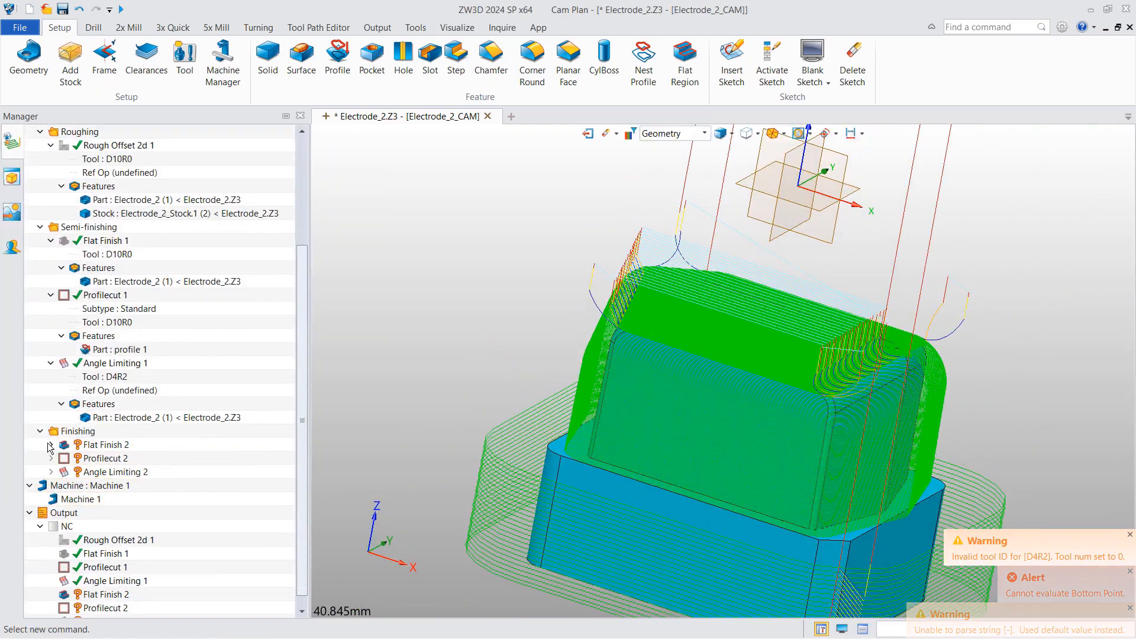
- Give Flat Finish 2 the Electrode_2 part with top and bottom limits picked on the part
{"action": "right_click", "coordinate": [100, 471]}
{"action": "left_click", "coordinate": [125, 484]}
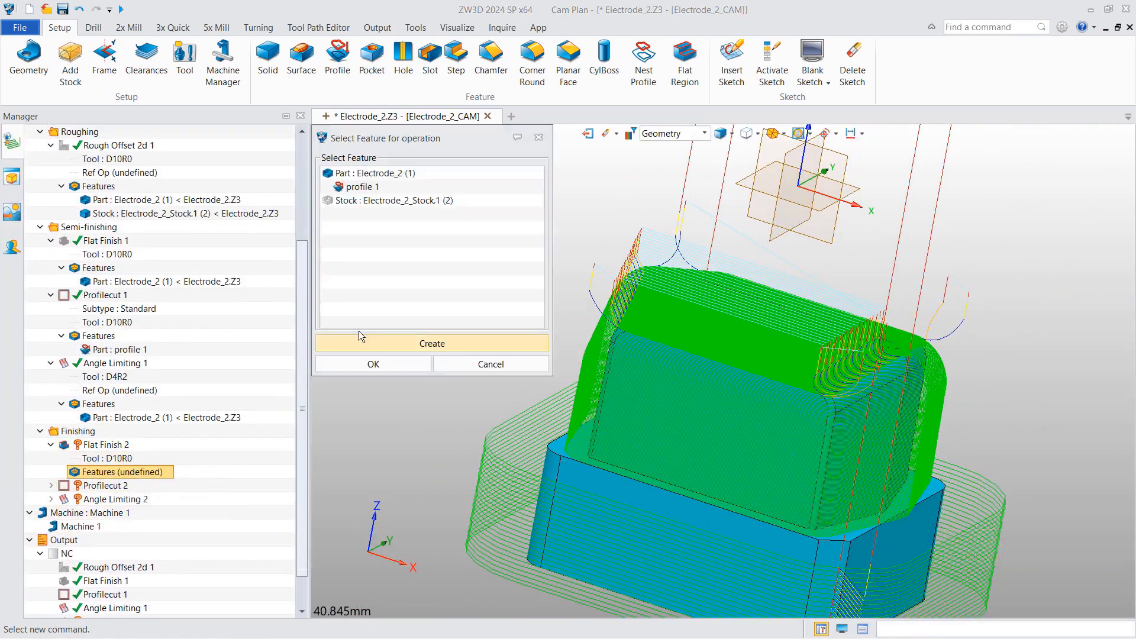
{"action": "left_click", "coordinate": [380, 178]}
{"action": "left_click", "coordinate": [371, 363]}
{"action": "double_click", "coordinate": [105, 445]}
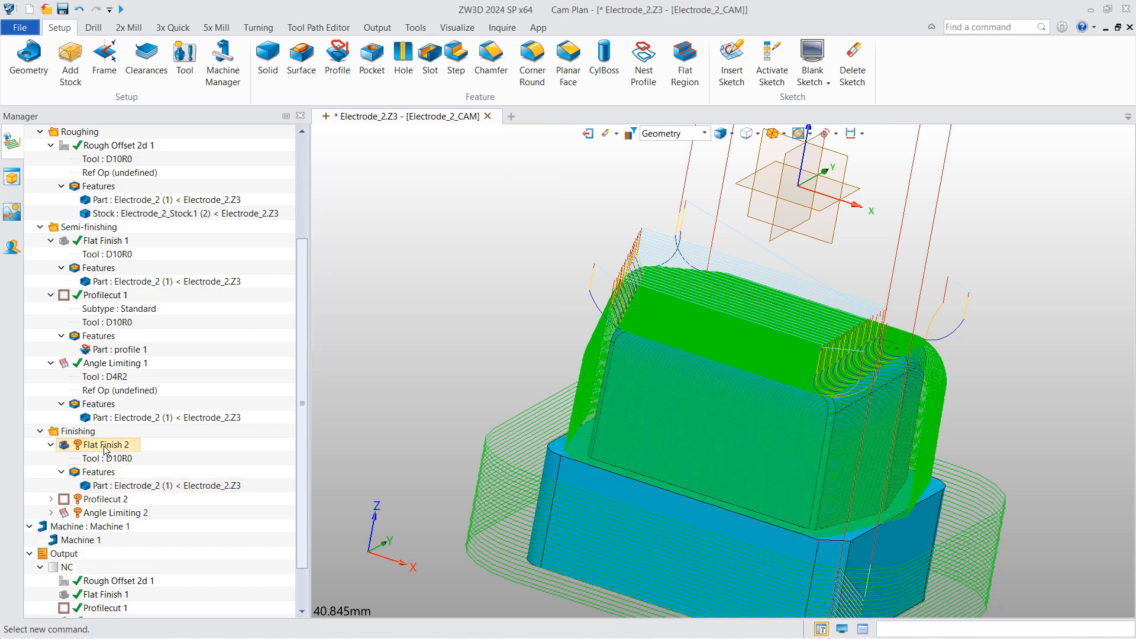
{"action": "left_click", "coordinate": [184, 278]}
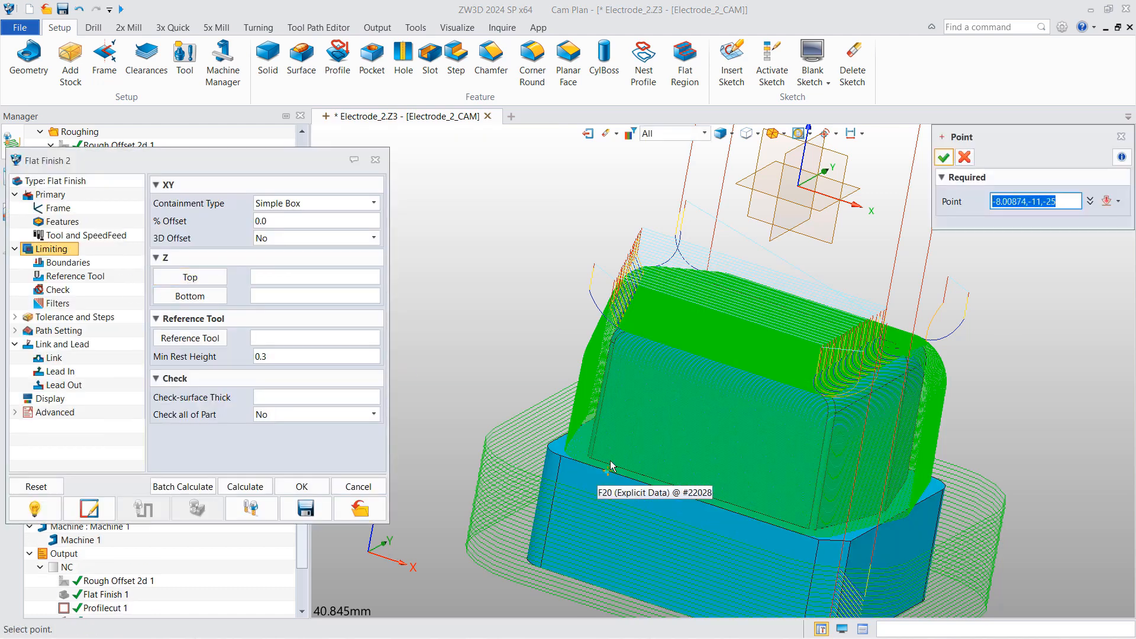
{"action": "left_click", "coordinate": [561, 455]}
{"action": "left_click", "coordinate": [189, 296]}
{"action": "left_click", "coordinate": [561, 456]}
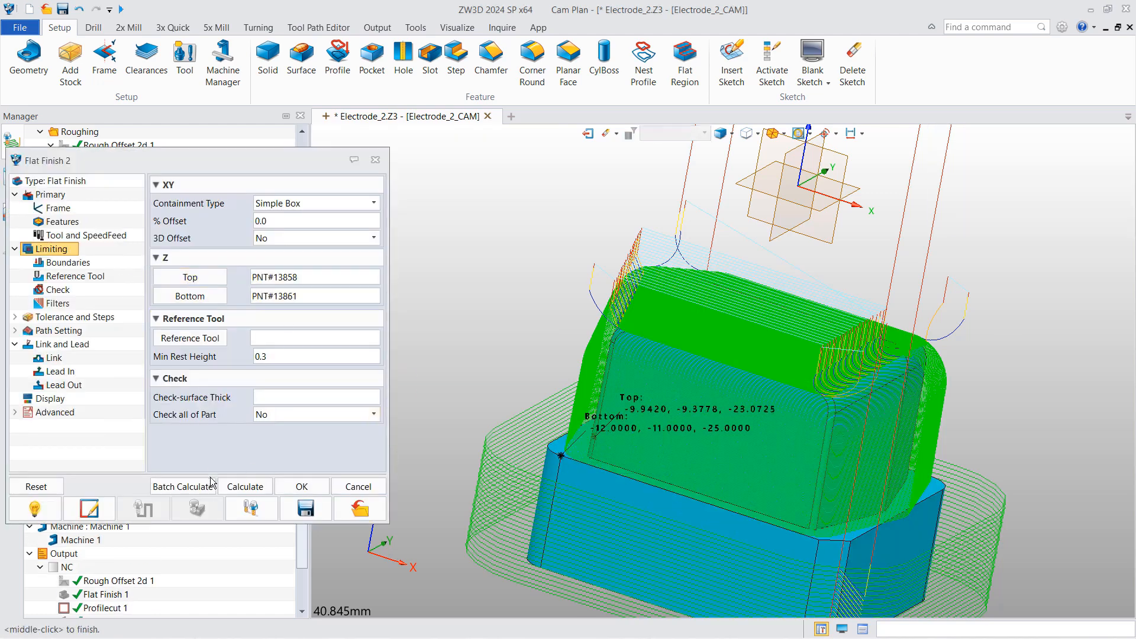
{"action": "left_click", "coordinate": [301, 487]}
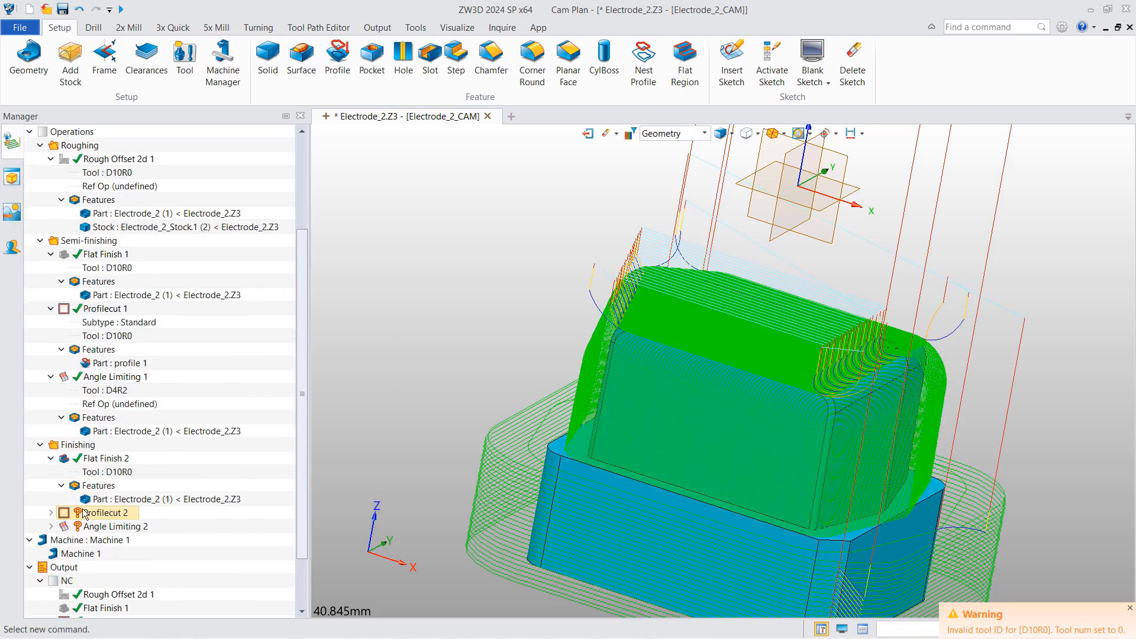
- Assign profile 1 to Profilecut 2, pick its top and bottom limits, and calculate
{"action": "left_click", "coordinate": [51, 512]}
{"action": "double_click", "coordinate": [119, 458]}
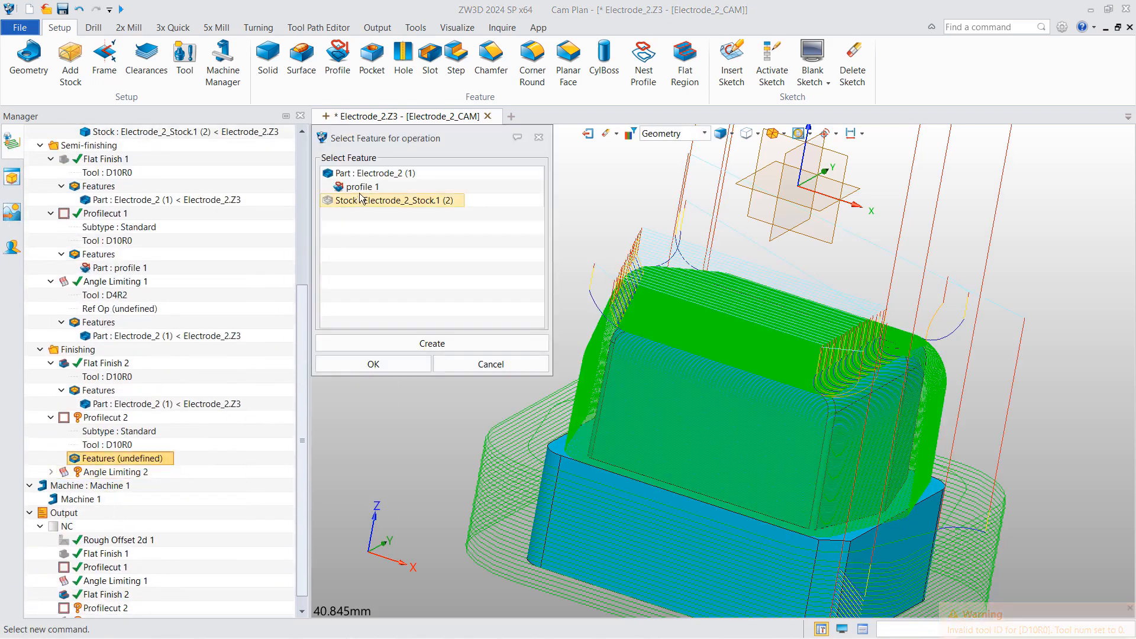
{"action": "left_click", "coordinate": [373, 364]}
{"action": "double_click", "coordinate": [105, 417]}
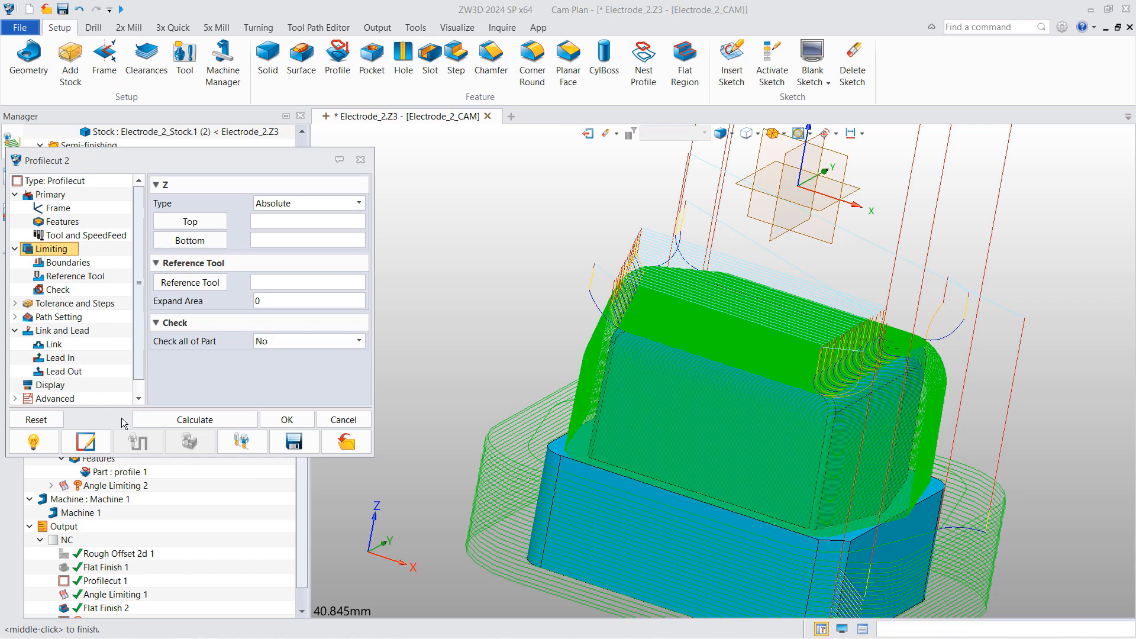
{"action": "left_click", "coordinate": [190, 221]}
{"action": "left_click", "coordinate": [567, 458]}
{"action": "left_click", "coordinate": [189, 240]}
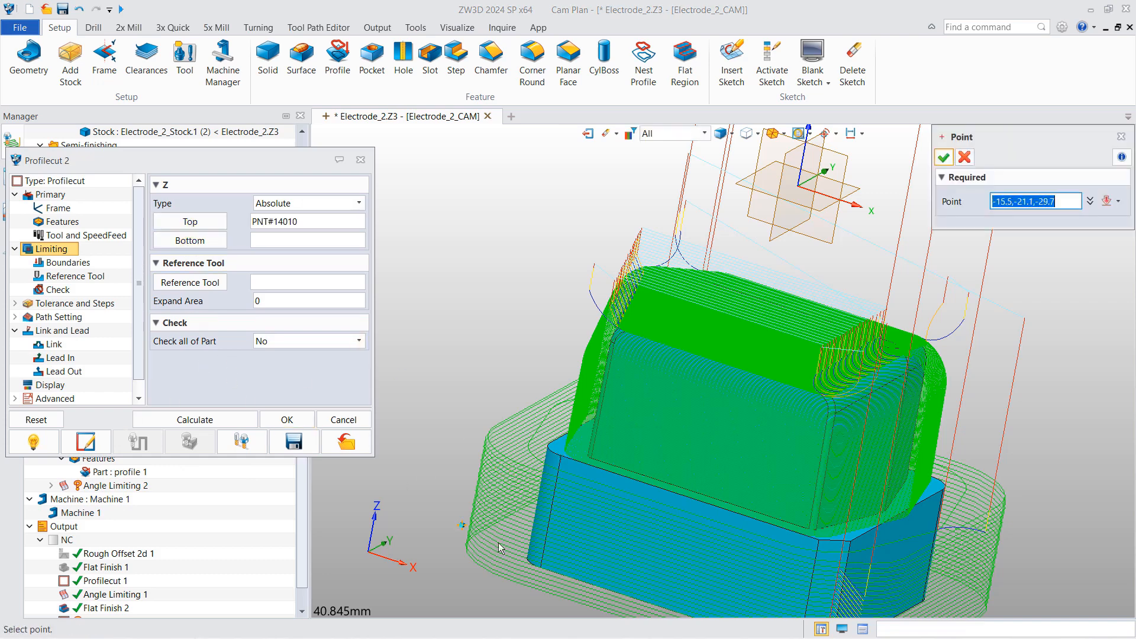
{"action": "left_click", "coordinate": [540, 568]}
{"action": "left_click", "coordinate": [244, 419]}
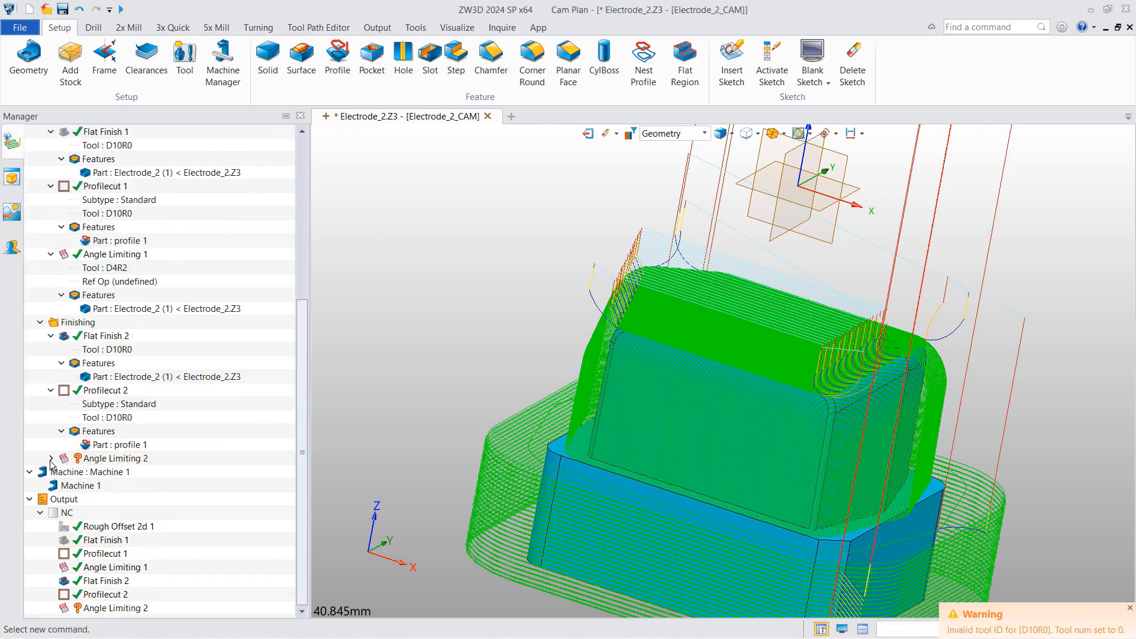
- Assign Part Electrode_2 to Angle Limiting 2 and calculate its toolpath
{"action": "double_click", "coordinate": [123, 500]}
{"action": "left_click", "coordinate": [343, 172]}
{"action": "left_click", "coordinate": [375, 362]}
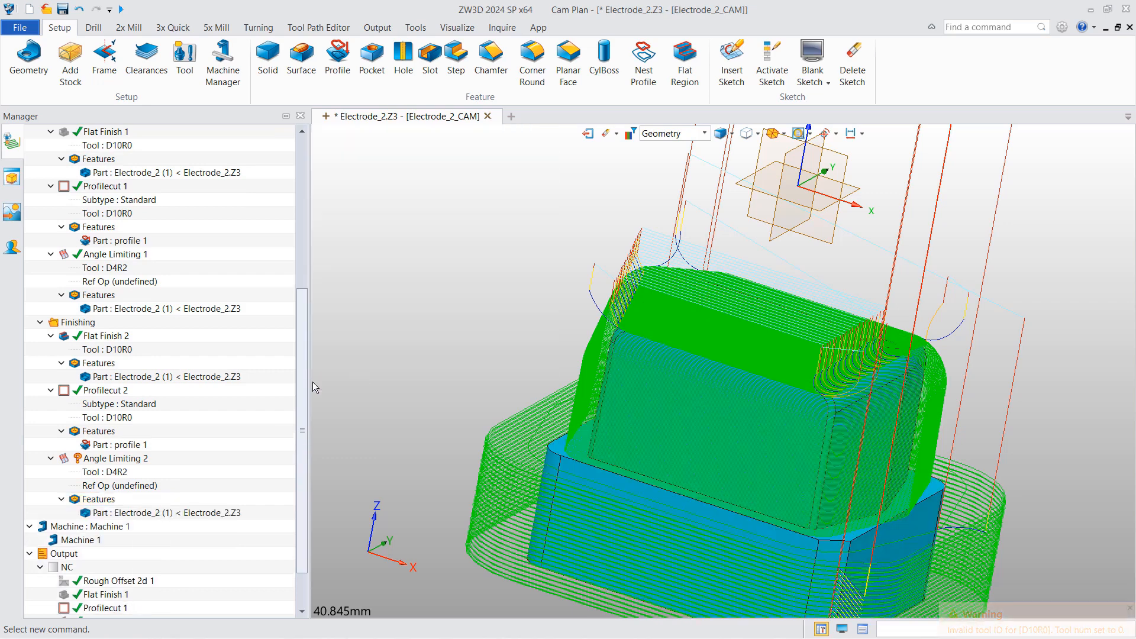
{"action": "double_click", "coordinate": [119, 459]}
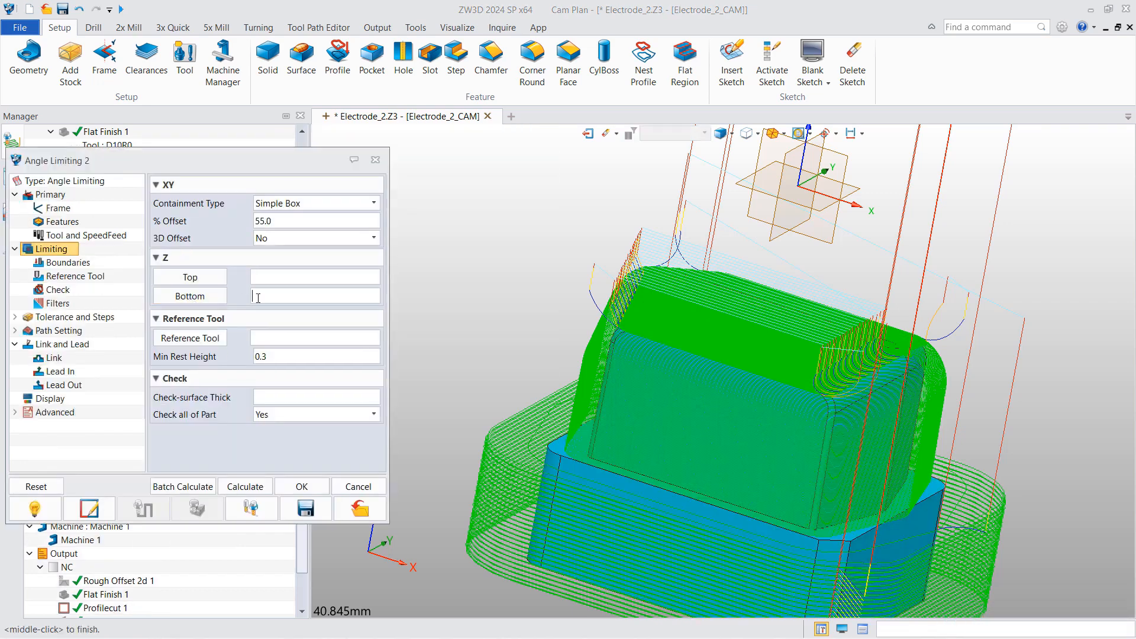
{"action": "left_click", "coordinate": [245, 487]}
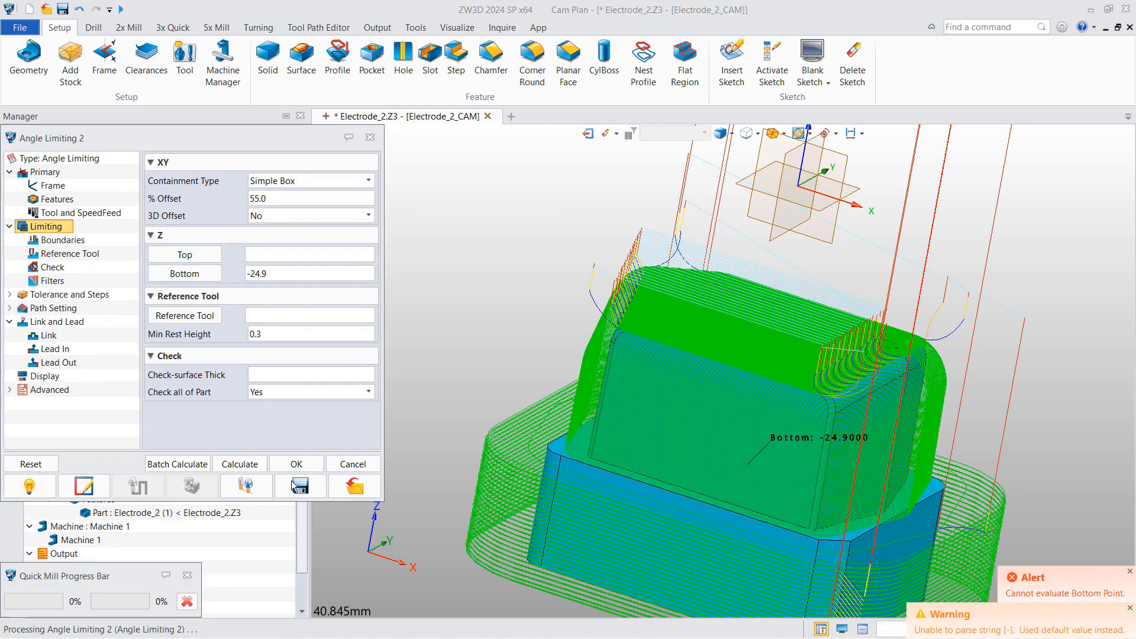
{"action": "left_click", "coordinate": [302, 487]}
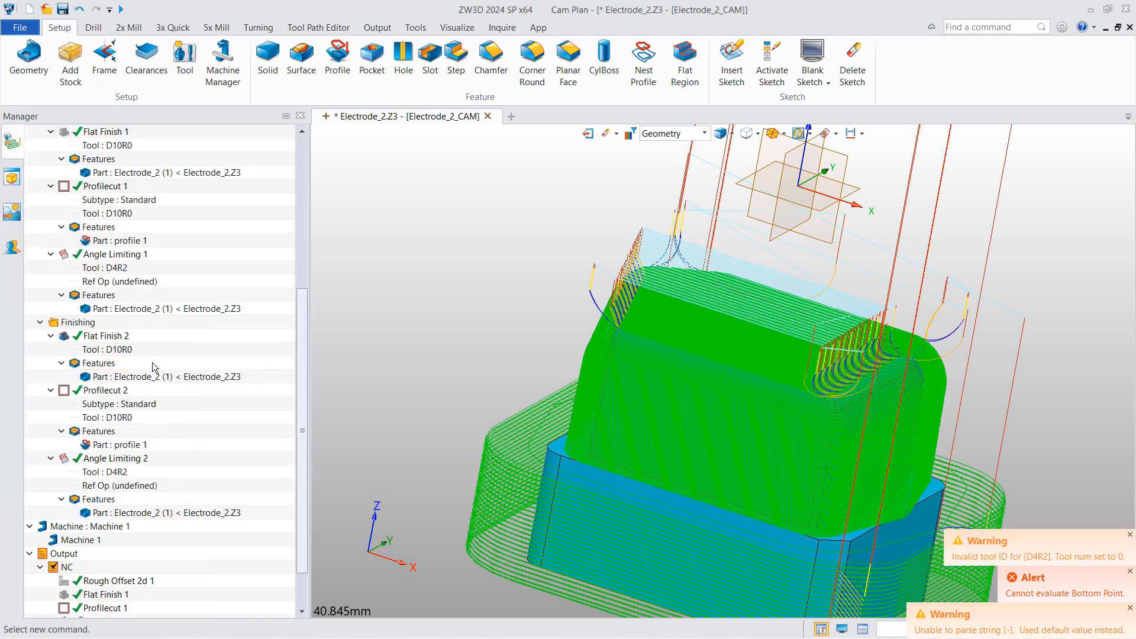
{"action": "scroll", "coordinate": [153, 367], "scroll_direction": "up", "scroll_amount": 5}
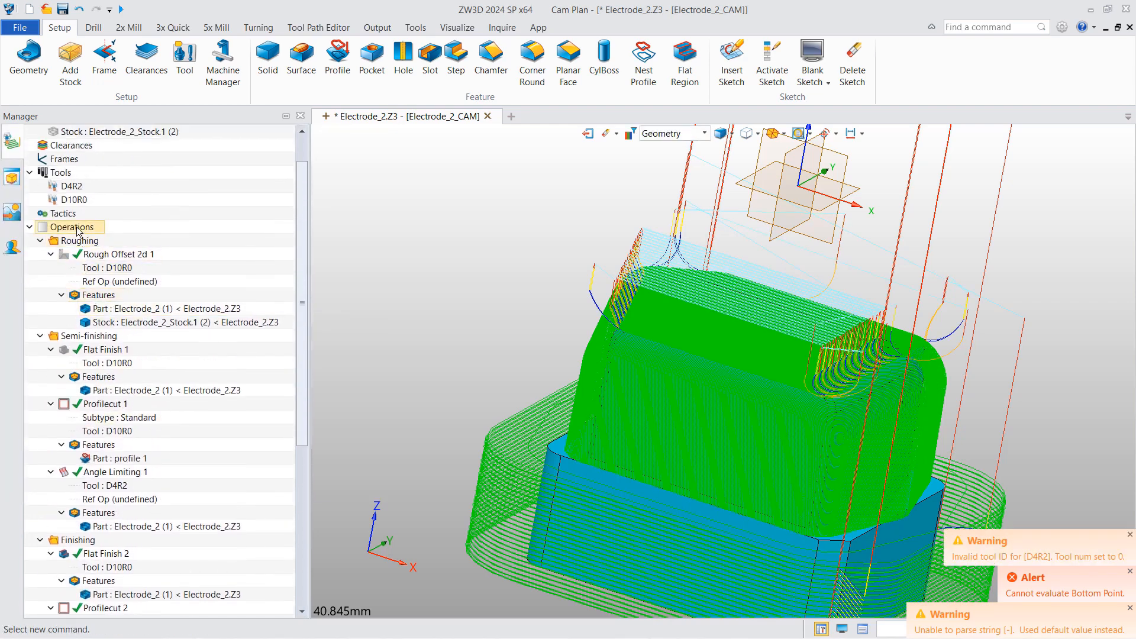
{"action": "right_click", "coordinate": [77, 231]}
{"action": "left_click", "coordinate": [105, 350]}
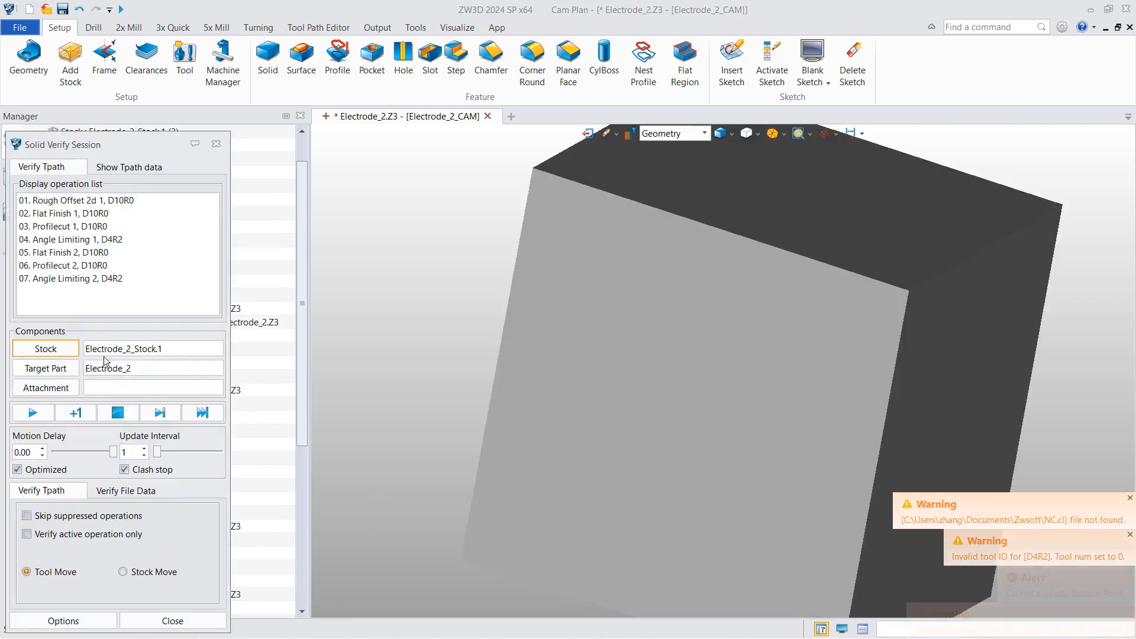
{"action": "scroll", "coordinate": [459, 327], "scroll_direction": "down", "scroll_amount": 3}
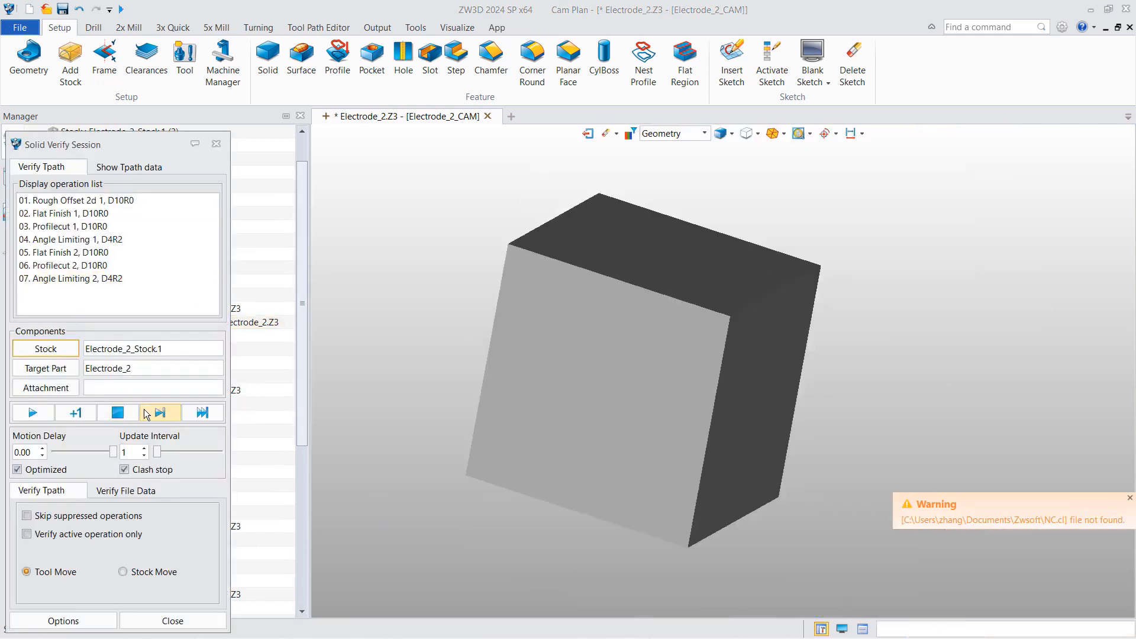
{"action": "left_click", "coordinate": [44, 406]}
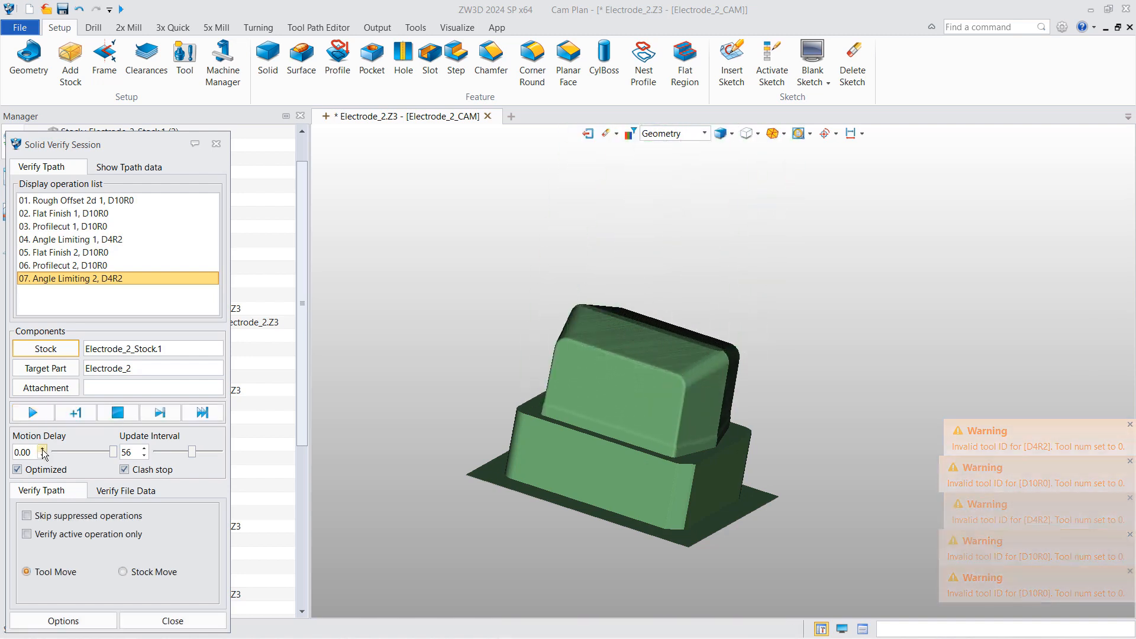
{"action": "left_click", "coordinate": [63, 621]}
{"action": "left_click", "coordinate": [79, 355]}
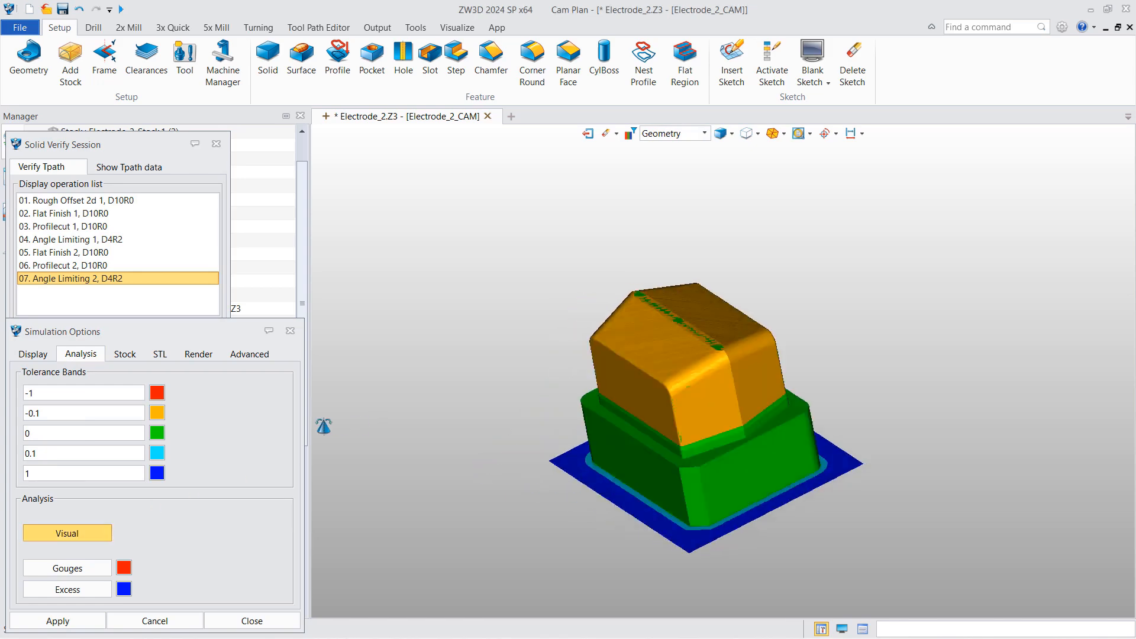
{"action": "left_click", "coordinate": [248, 618]}
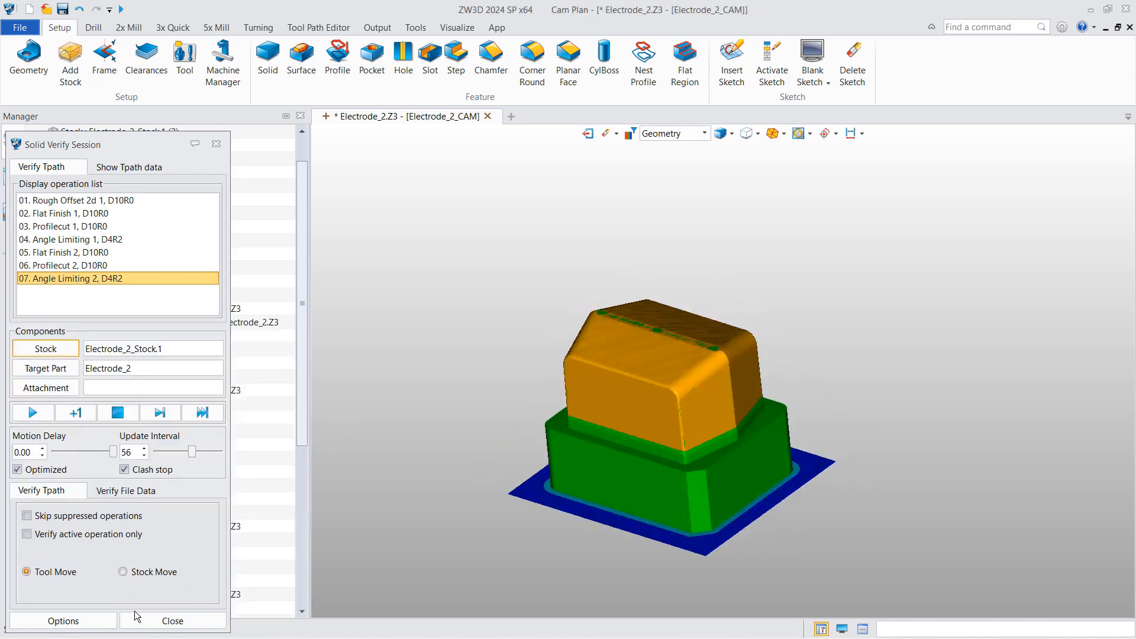
{"action": "left_click", "coordinate": [151, 617]}
{"action": "scroll", "coordinate": [141, 566], "scroll_direction": "down", "scroll_amount": 5}
{"action": "scroll", "coordinate": [141, 565], "scroll_direction": "down", "scroll_amount": 2}
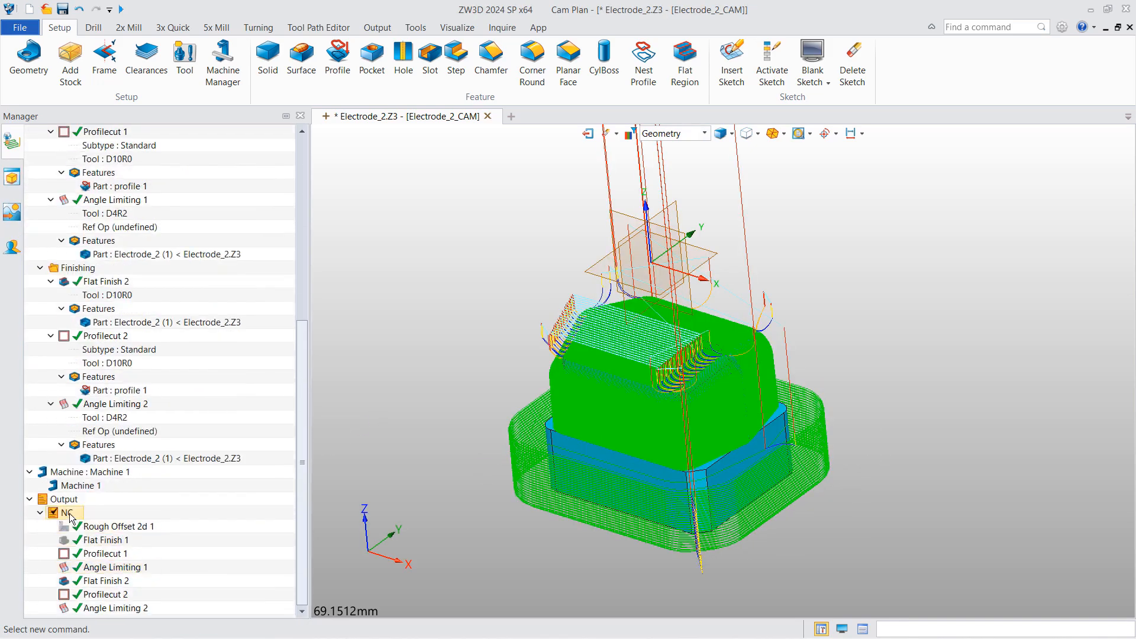
- Output NC code for all operations, overwriting the existing NC.nc file
{"action": "right_click", "coordinate": [70, 519]}
{"action": "left_click", "coordinate": [126, 355]}
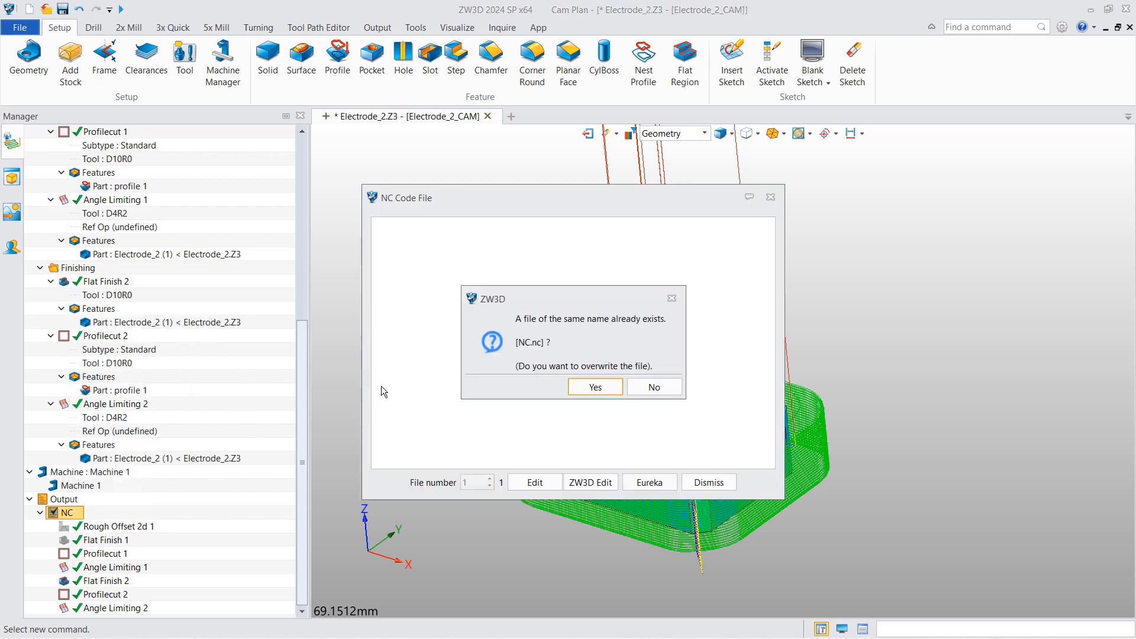
{"action": "left_click", "coordinate": [569, 386]}
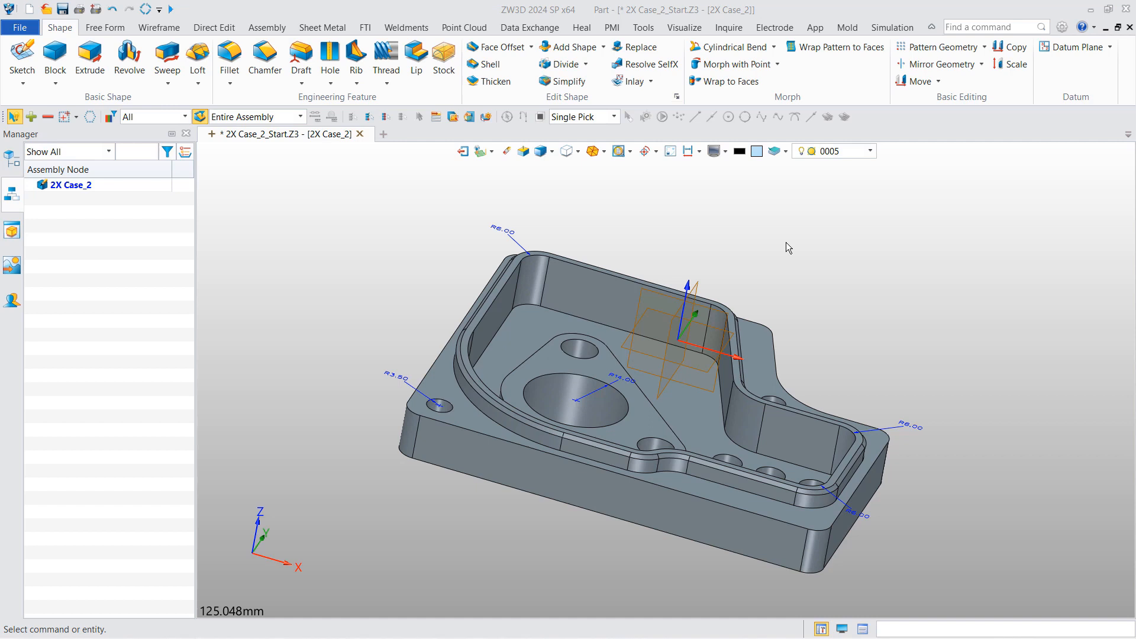
- Create a new CAM plan for 2X Case_2 based on MillTemplate
{"action": "right_click", "coordinate": [786, 242]}
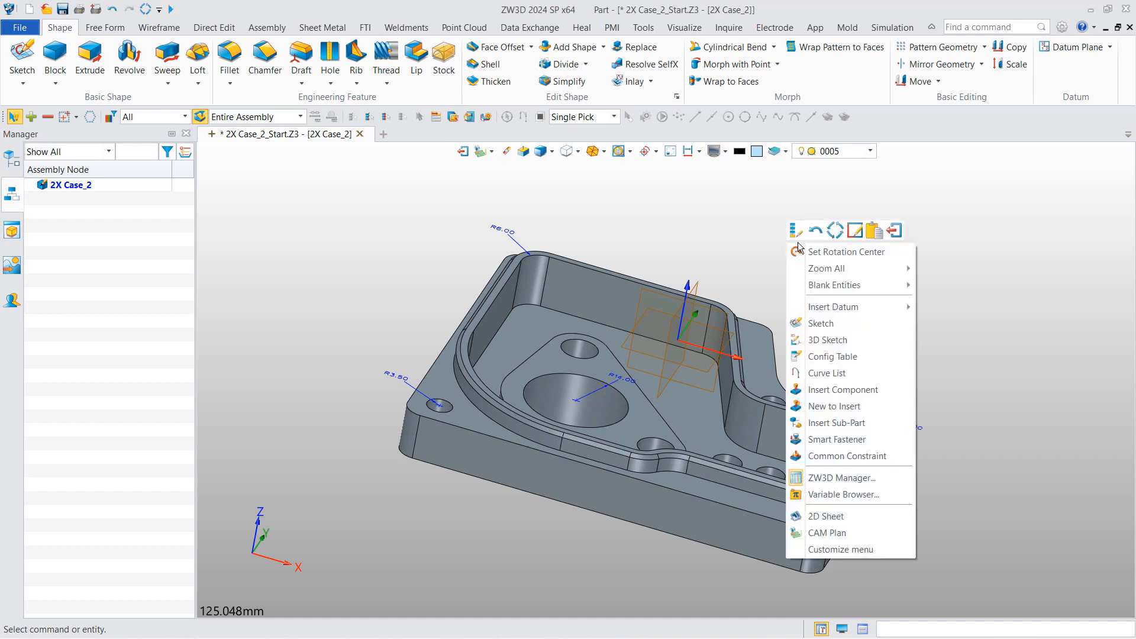
{"action": "left_click", "coordinate": [828, 534]}
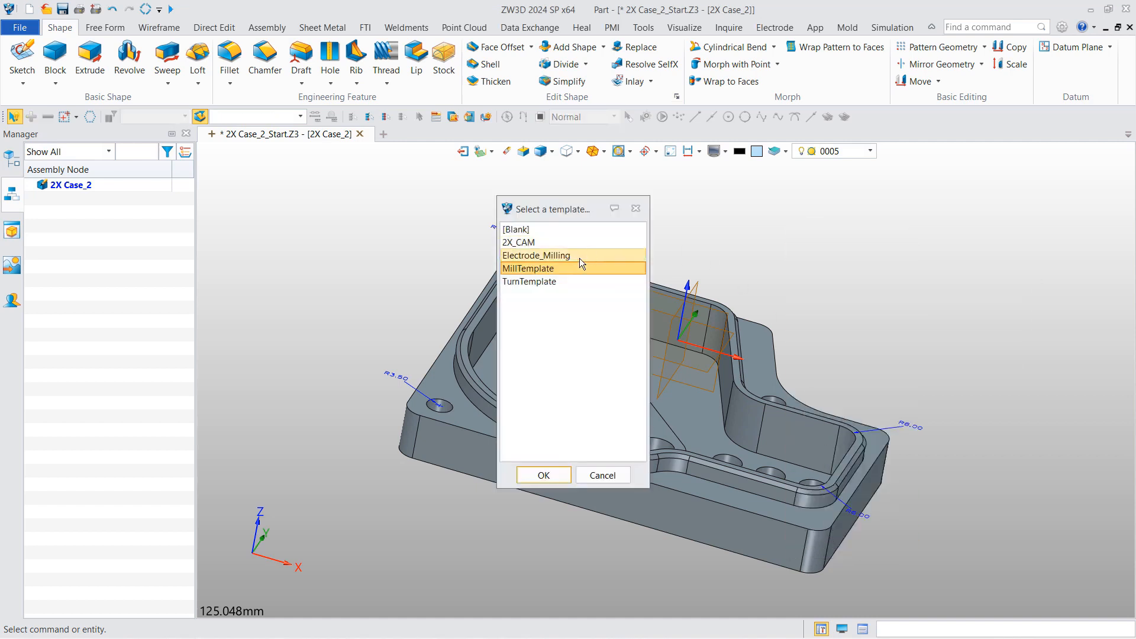
{"action": "left_click", "coordinate": [561, 474]}
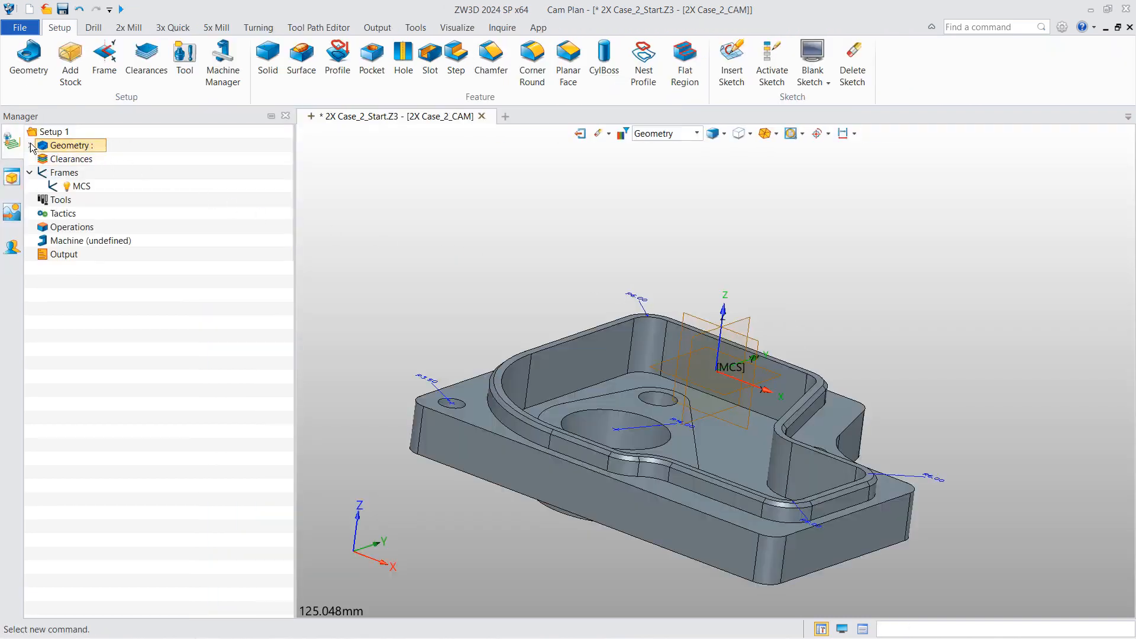
- Insert 2X Case_2_Stock.1 into the plan's Geometry as stock and hide the stock box
{"action": "left_click", "coordinate": [31, 145]}
{"action": "right_click", "coordinate": [79, 150]}
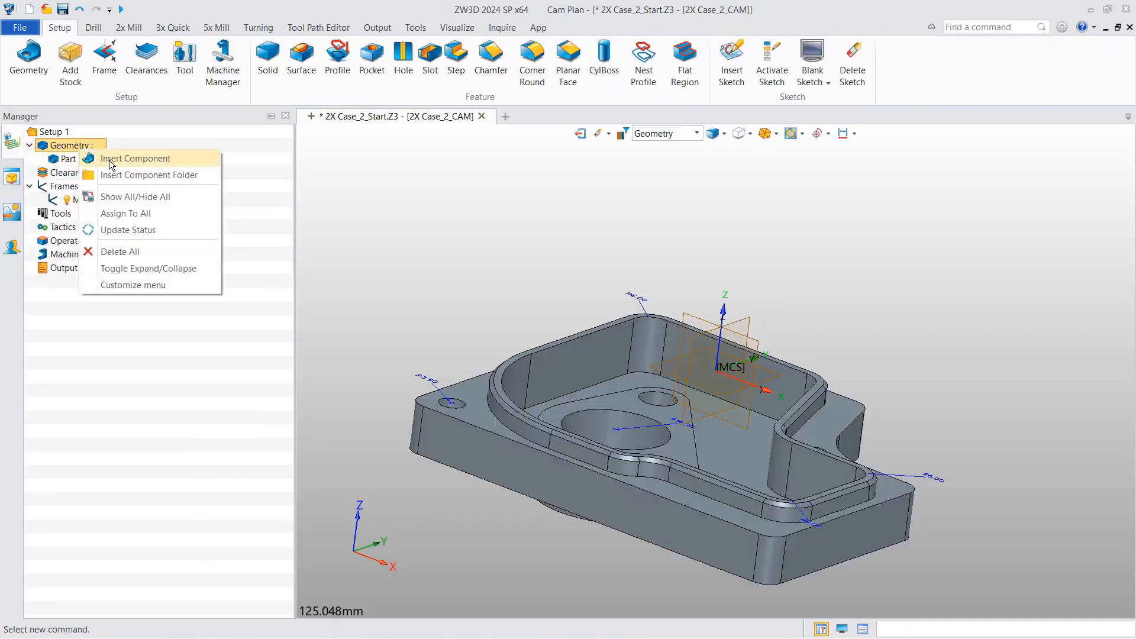
{"action": "left_click", "coordinate": [114, 161]}
{"action": "left_click", "coordinate": [537, 298]}
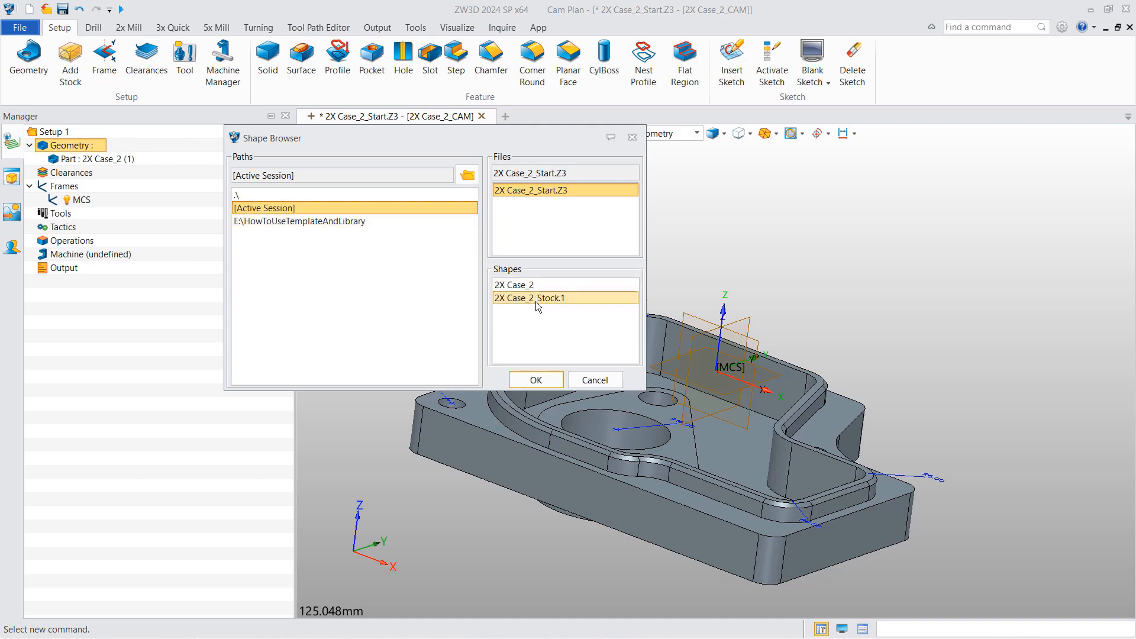
{"action": "left_click", "coordinate": [531, 381]}
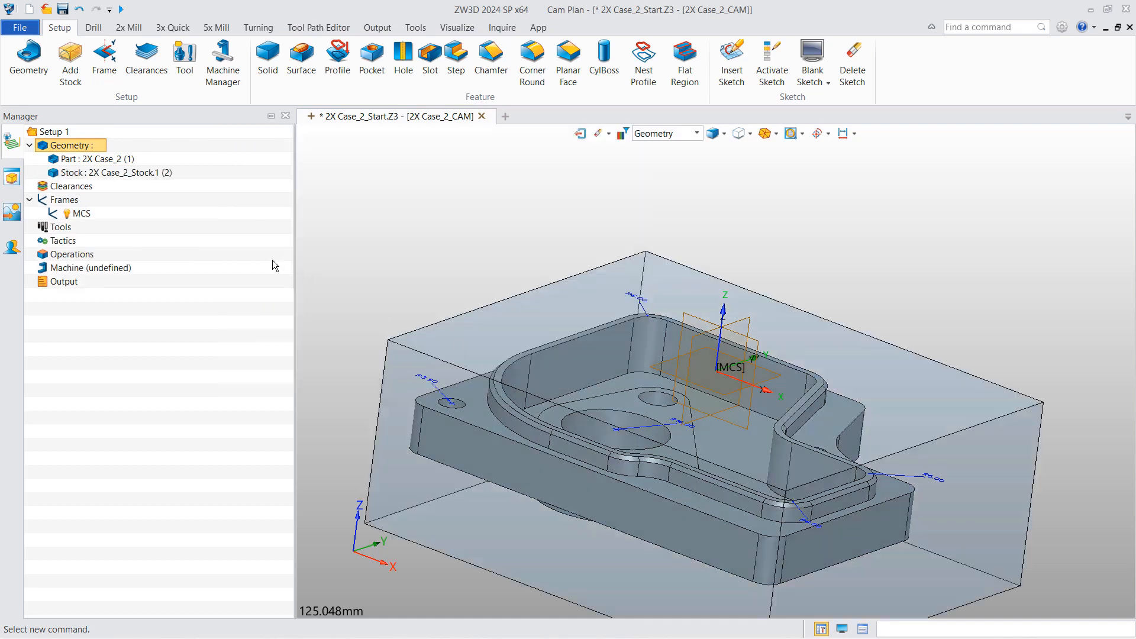
{"action": "left_click", "coordinate": [53, 176]}
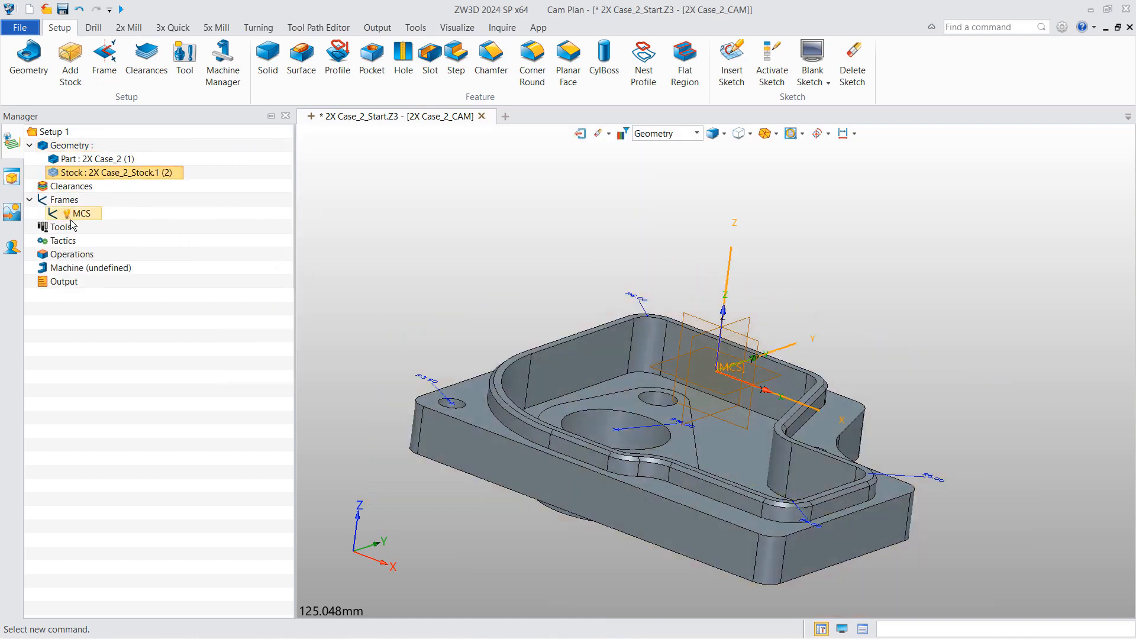
{"action": "right_click", "coordinate": [67, 254]}
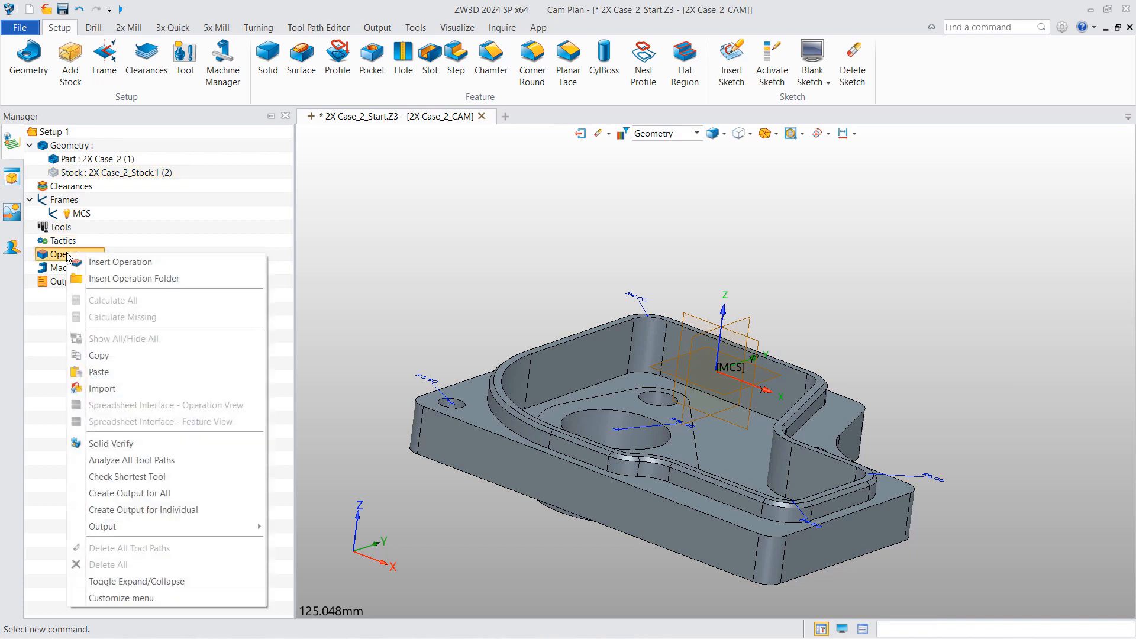
- Locate the OperationLibrary file in the HowToUseTemplateAndLibrary folder for importing operations
{"action": "left_click", "coordinate": [122, 389]}
{"action": "left_click", "coordinate": [481, 139]}
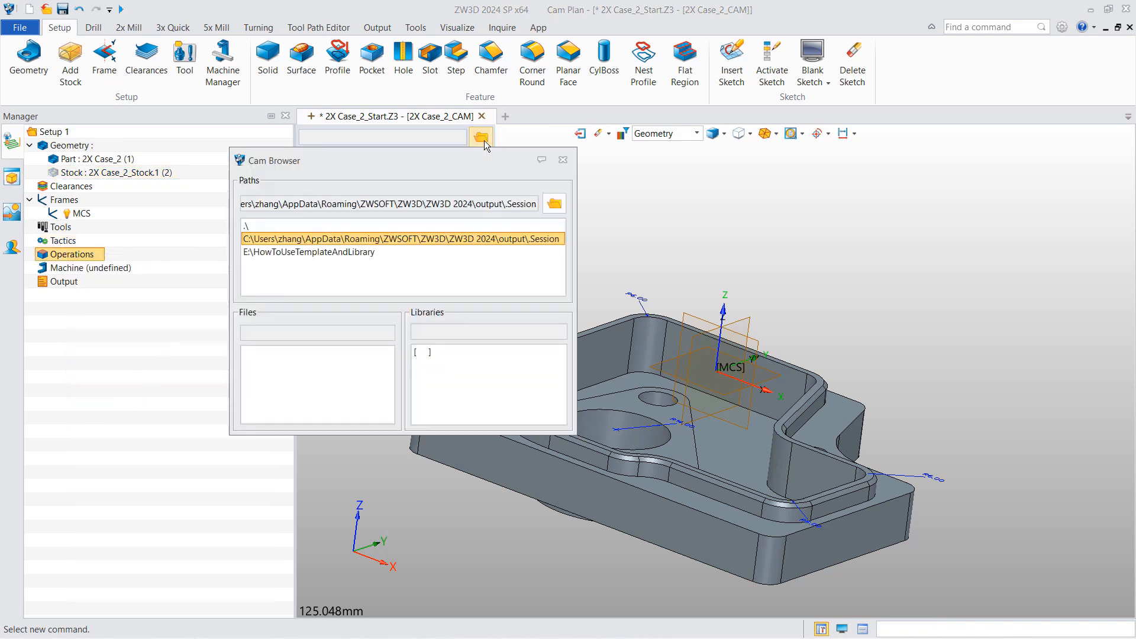
{"action": "left_click", "coordinate": [555, 203]}
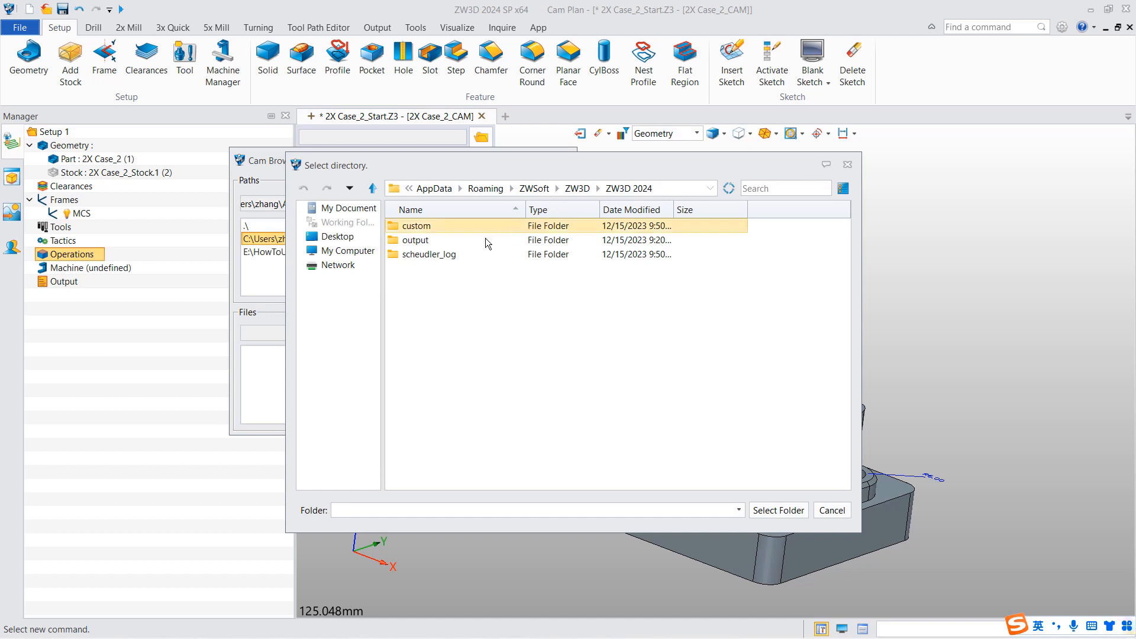
{"action": "left_click", "coordinate": [848, 166]}
{"action": "left_click", "coordinate": [349, 252]}
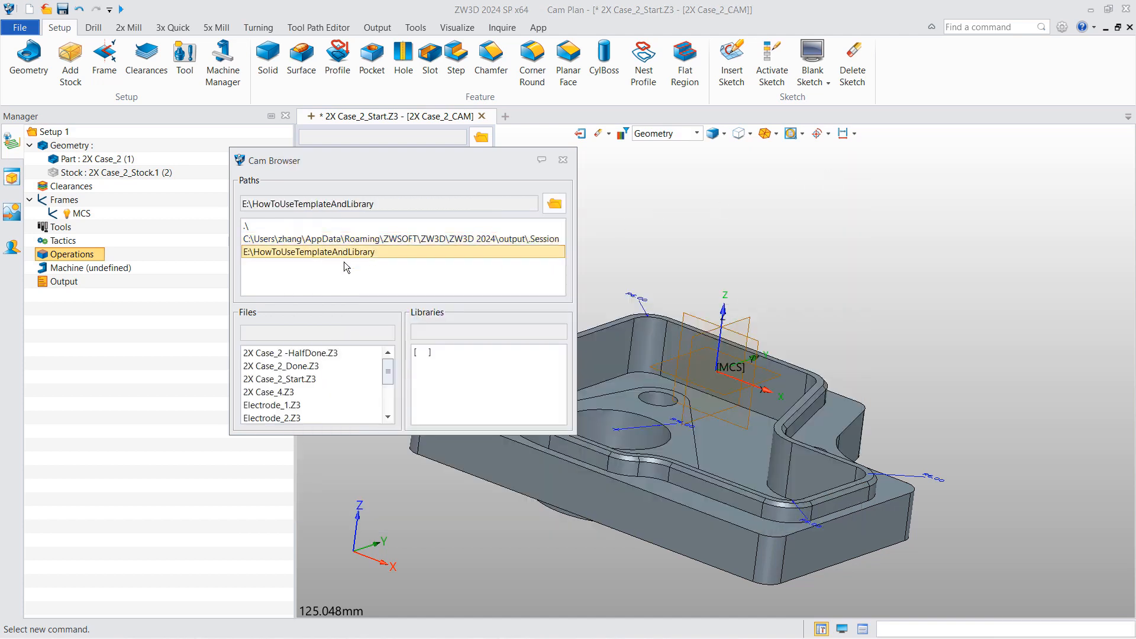
{"action": "scroll", "coordinate": [320, 371], "scroll_direction": "down", "scroll_amount": 2}
{"action": "left_click", "coordinate": [309, 379]}
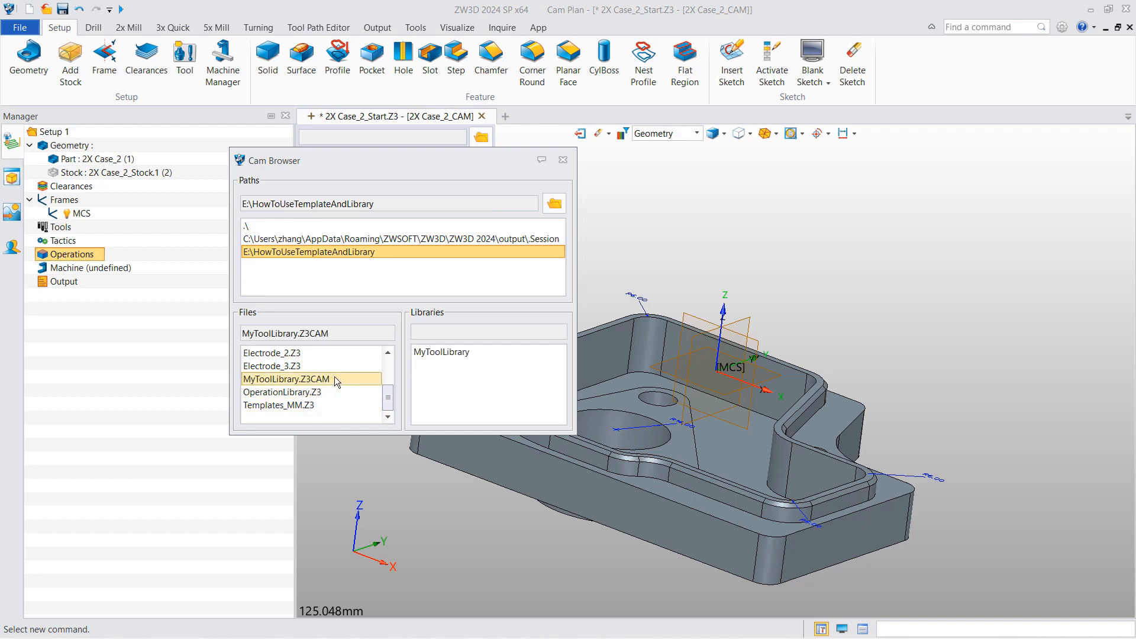
{"action": "left_click", "coordinate": [311, 393]}
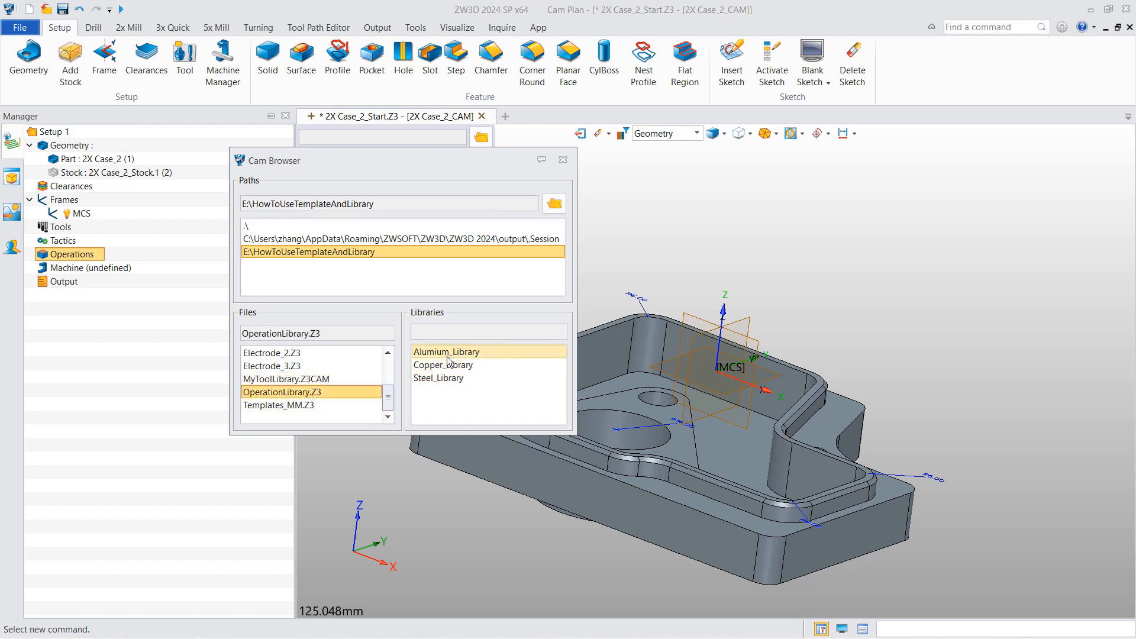
- Import Top Facing_D16R0 and Rough_Profilecut_D16R0 from Steel_Library, declining the duplicate re-import
{"action": "double_click", "coordinate": [442, 379]}
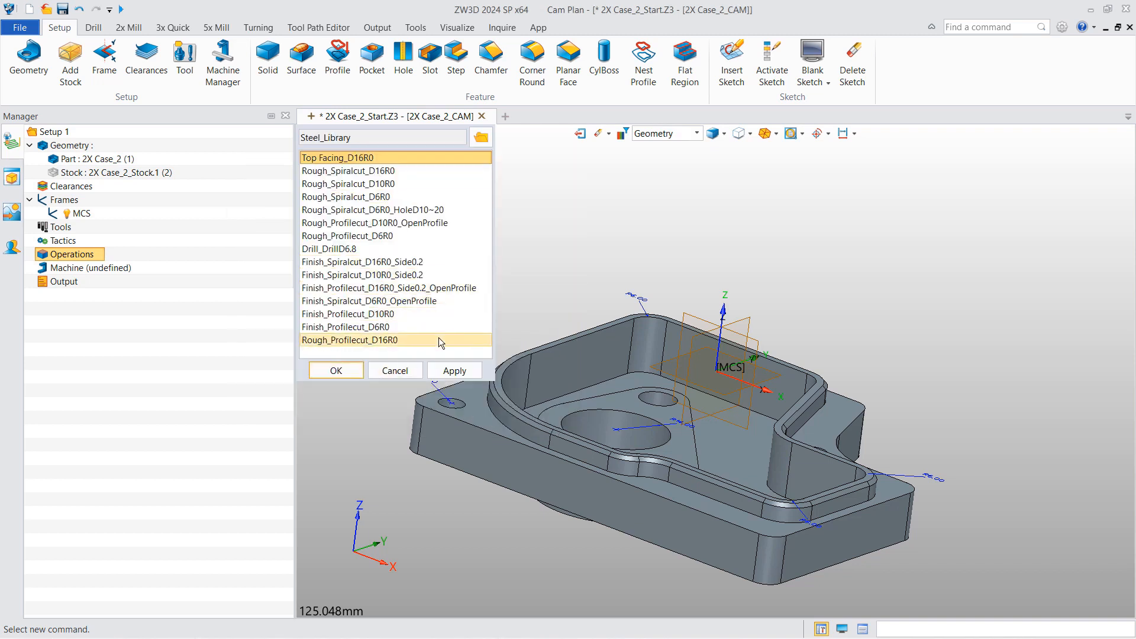
{"action": "left_click", "coordinate": [453, 371]}
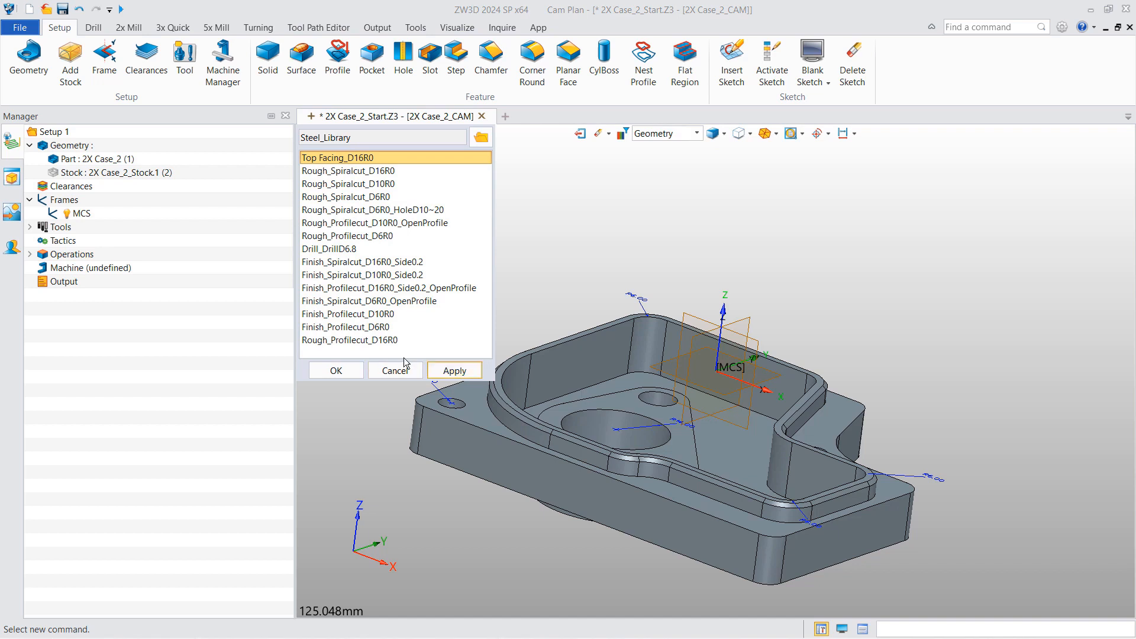
{"action": "left_click", "coordinate": [373, 342]}
{"action": "left_click", "coordinate": [452, 372]}
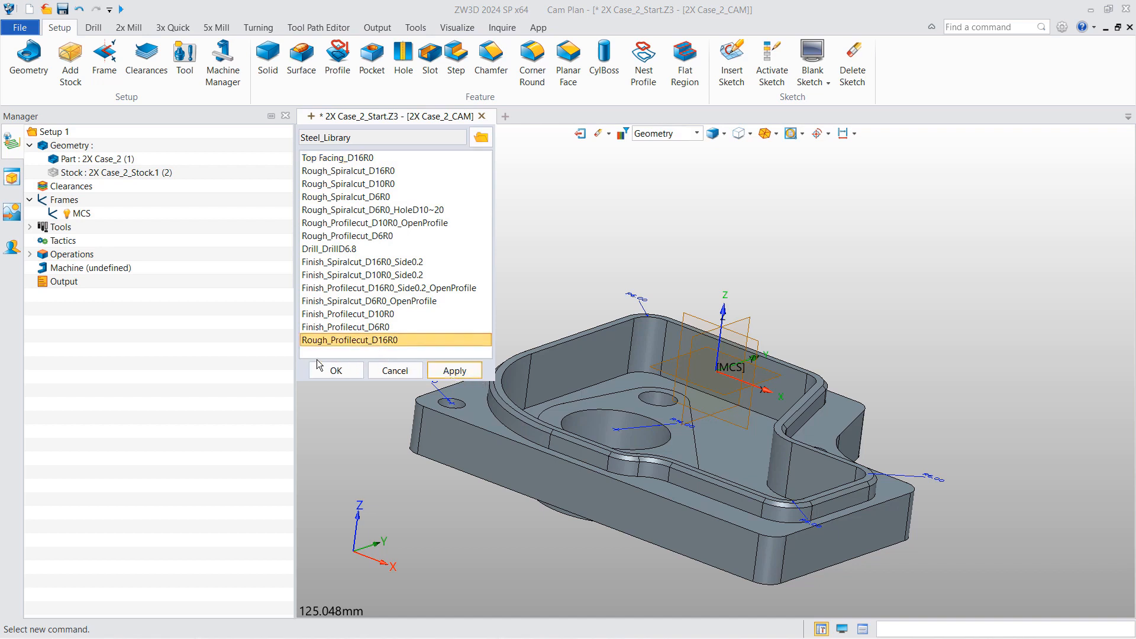
{"action": "left_click", "coordinate": [335, 372]}
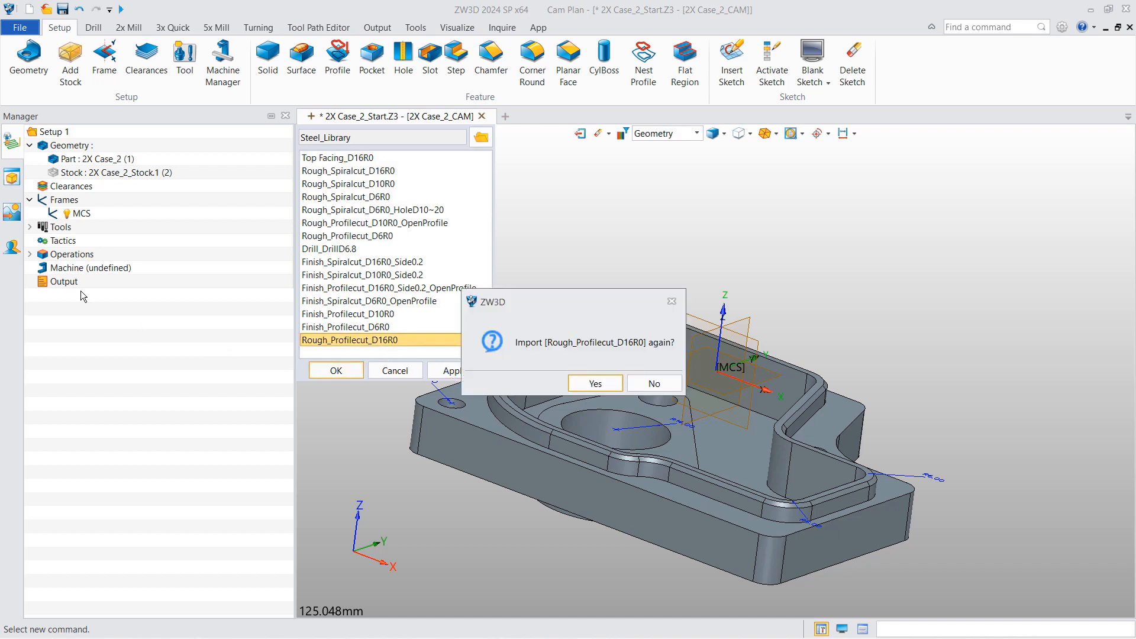
{"action": "left_click", "coordinate": [646, 385]}
{"action": "left_click", "coordinate": [30, 254]}
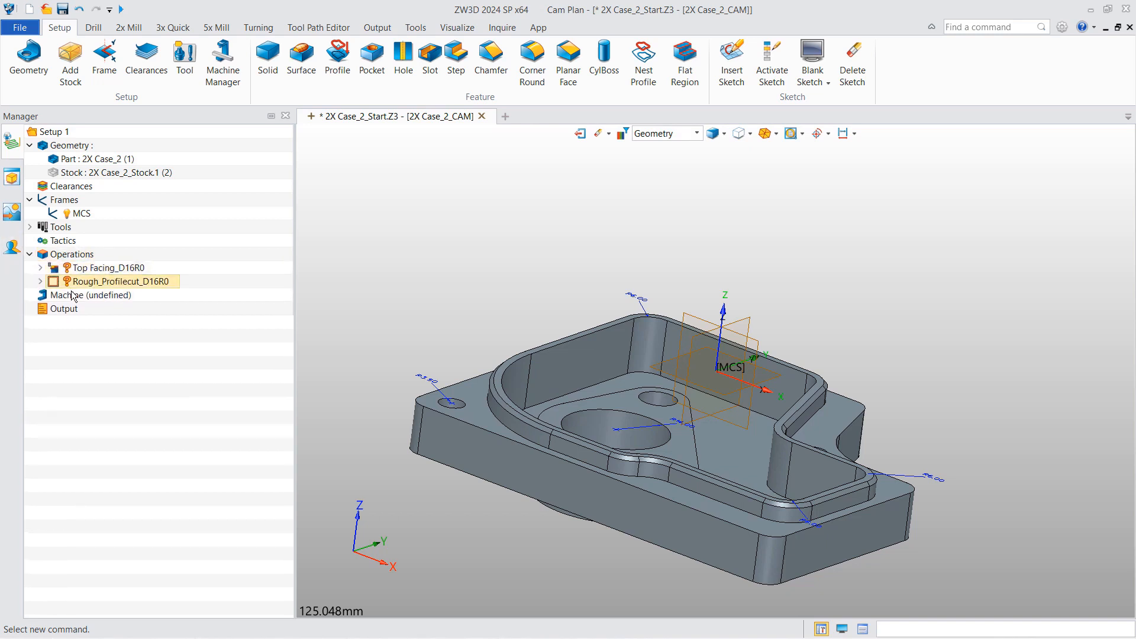
- Duplicate Top Facing_D16R0 as Top Facing 1 and add the part and stock as features
{"action": "left_click", "coordinate": [92, 267]}
{"action": "right_click", "coordinate": [100, 267]}
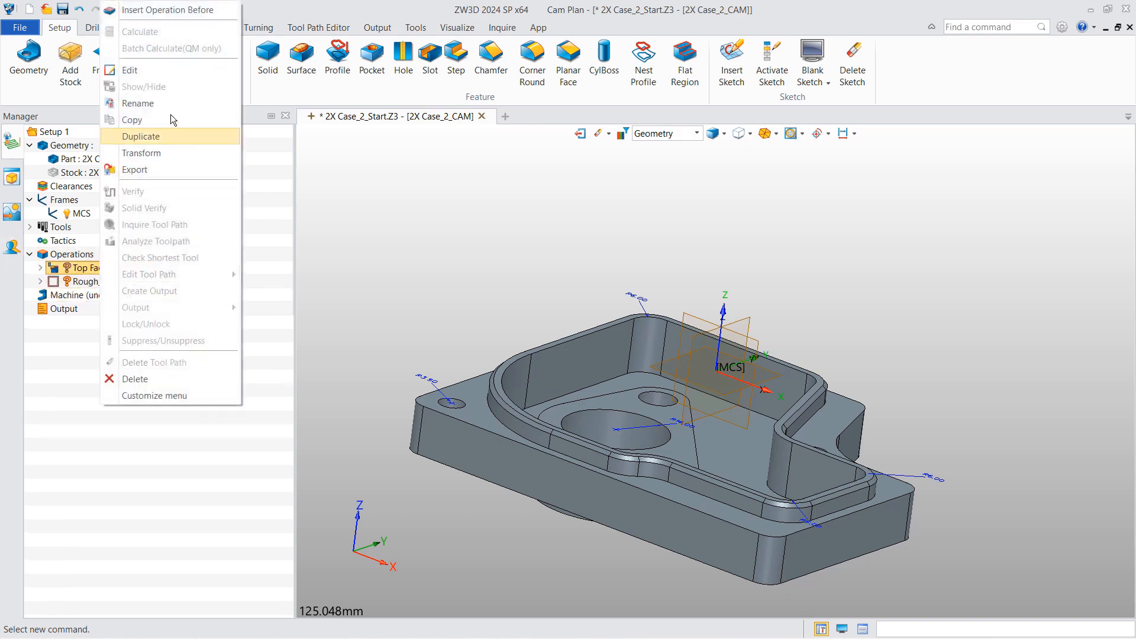
{"action": "left_click", "coordinate": [161, 137]}
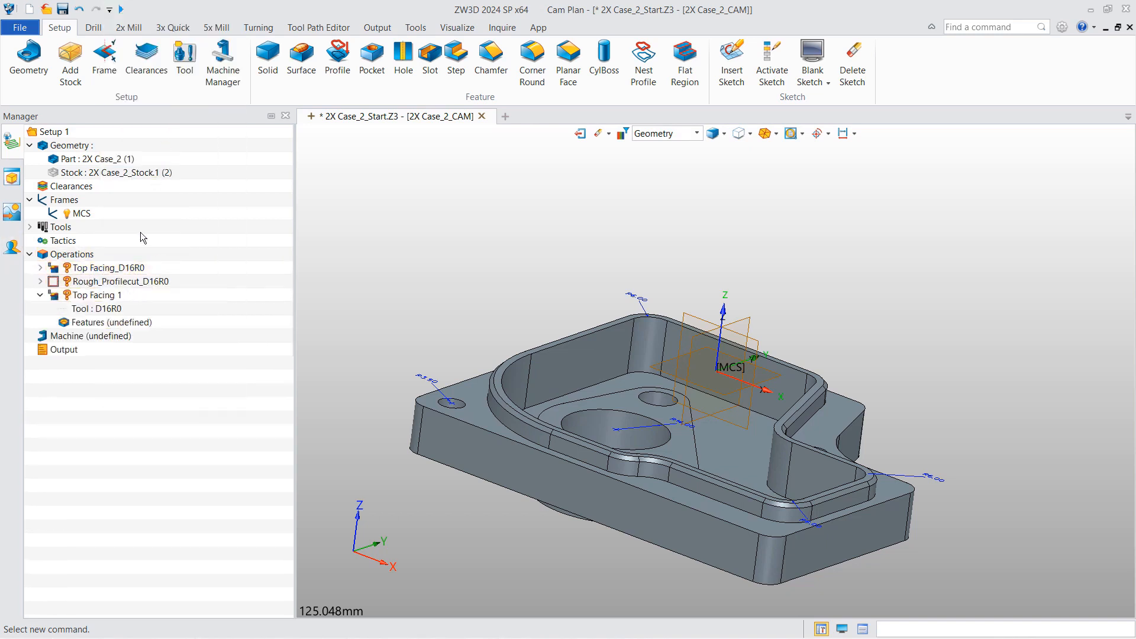
{"action": "right_click", "coordinate": [92, 322]}
{"action": "left_click", "coordinate": [121, 332]}
{"action": "left_click", "coordinate": [348, 200]}
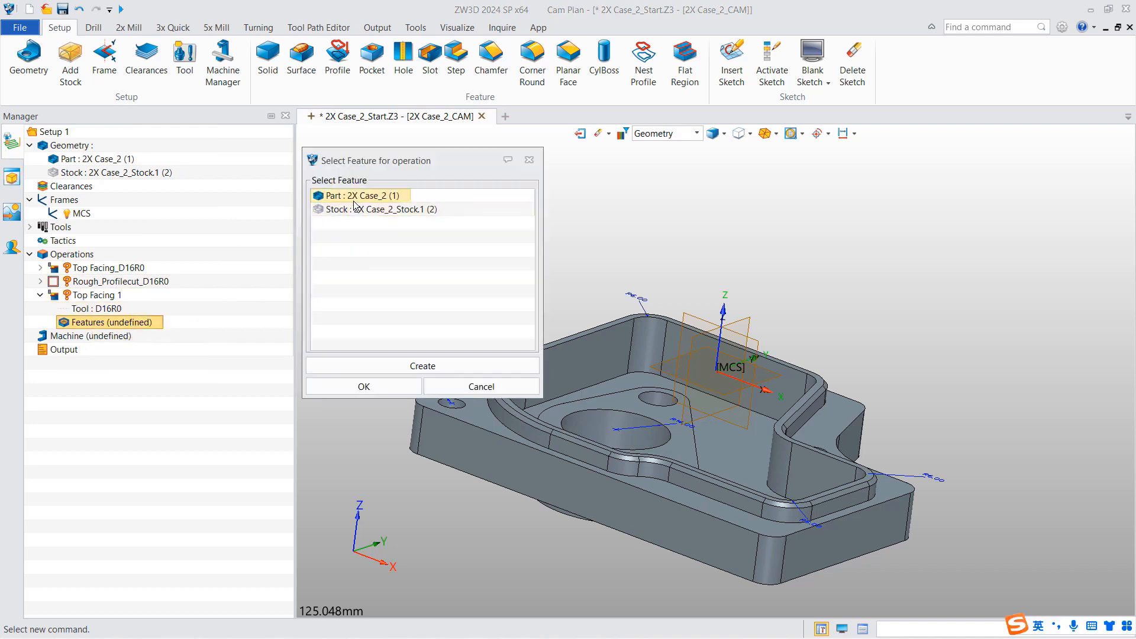
{"action": "left_click", "coordinate": [343, 209]}
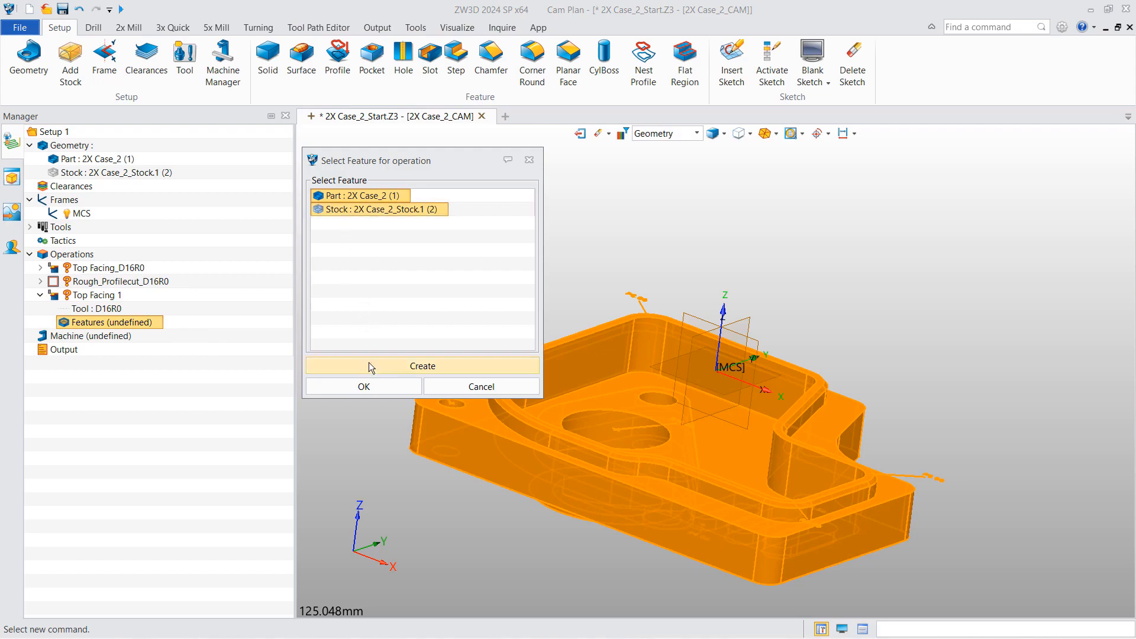
{"action": "left_click", "coordinate": [368, 389]}
- Calculate the Top Facing 1 toolpath and inspect the facing passes
{"action": "right_click", "coordinate": [98, 295]}
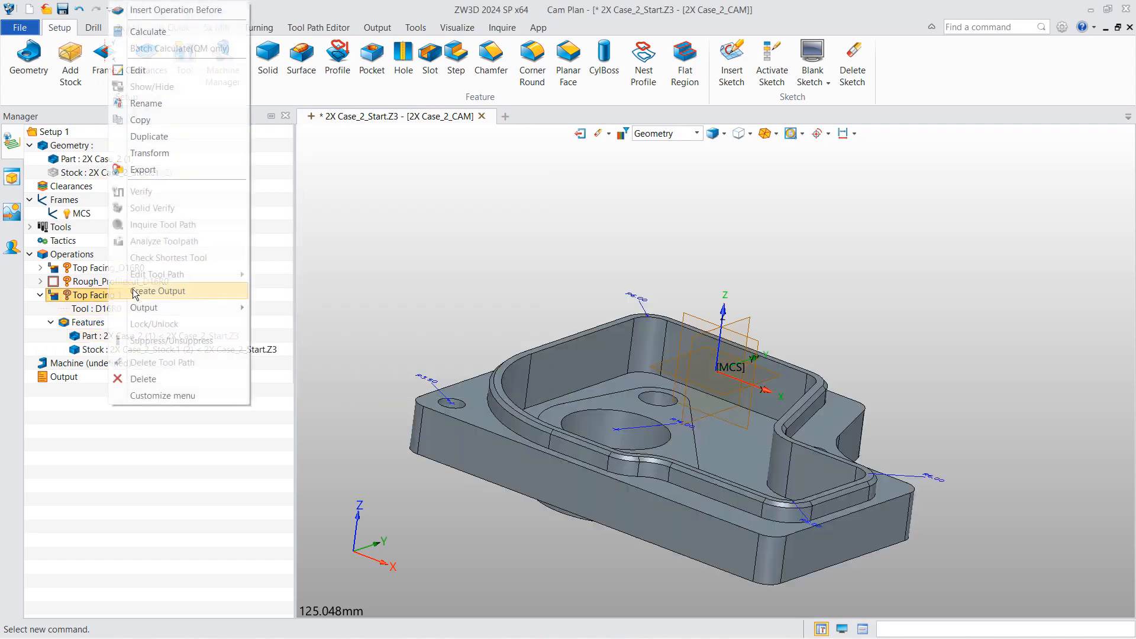
{"action": "left_click", "coordinate": [172, 46]}
{"action": "scroll", "coordinate": [557, 343], "scroll_direction": "down", "scroll_amount": 3}
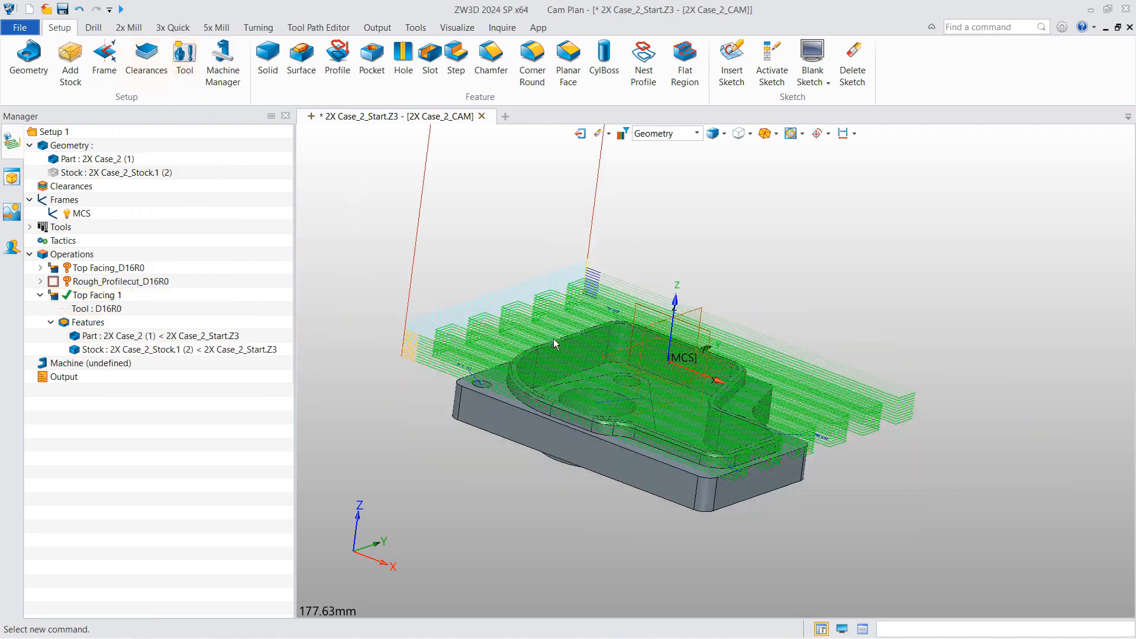
{"action": "right_click_drag", "start_coordinate": [543, 346], "coordinate": [566, 362]}
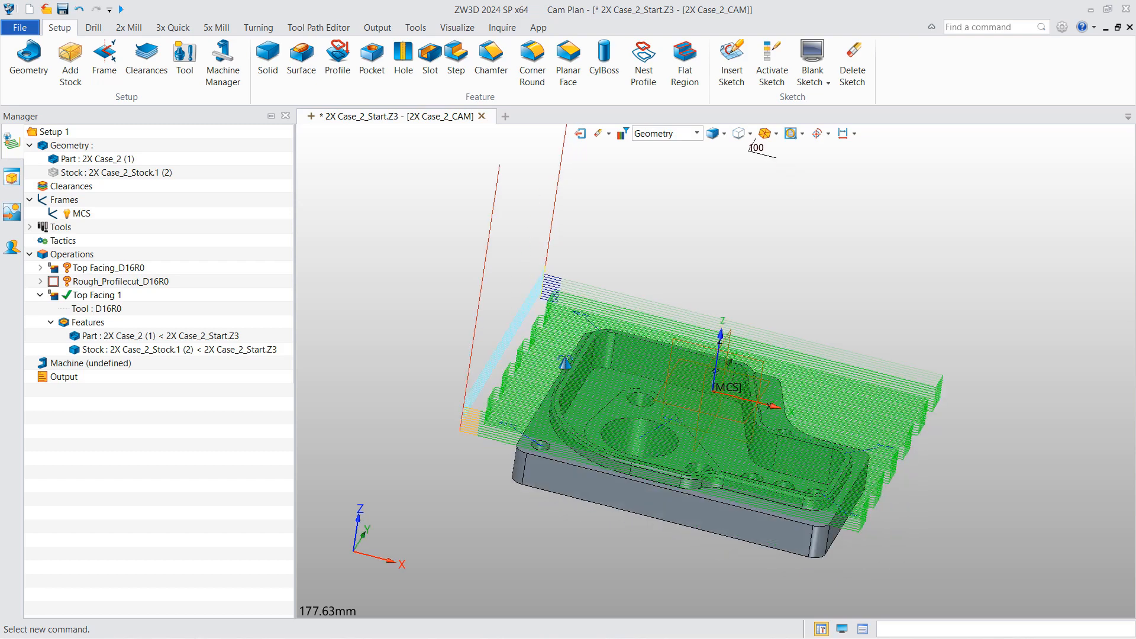
{"action": "left_click", "coordinate": [54, 297]}
{"action": "right_click", "coordinate": [98, 281]}
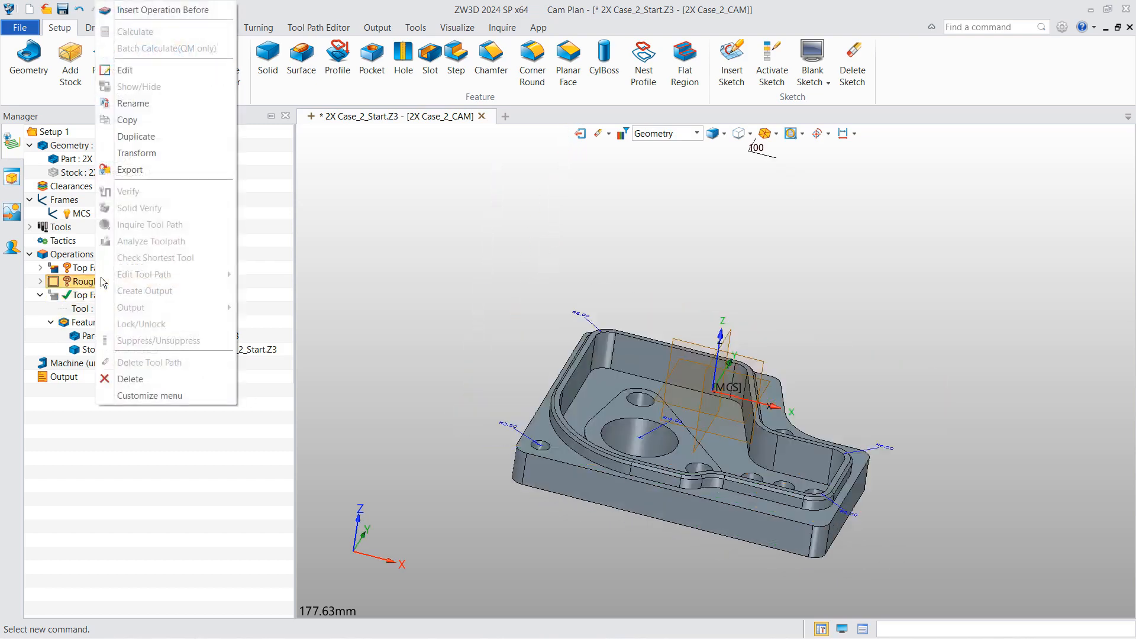
- Duplicate Rough_Profilecut_D16R0 as Profilecut 1 and reference the part's outer outline in a top-face sketch
{"action": "left_click", "coordinate": [143, 140]}
{"action": "left_click", "coordinate": [94, 363]}
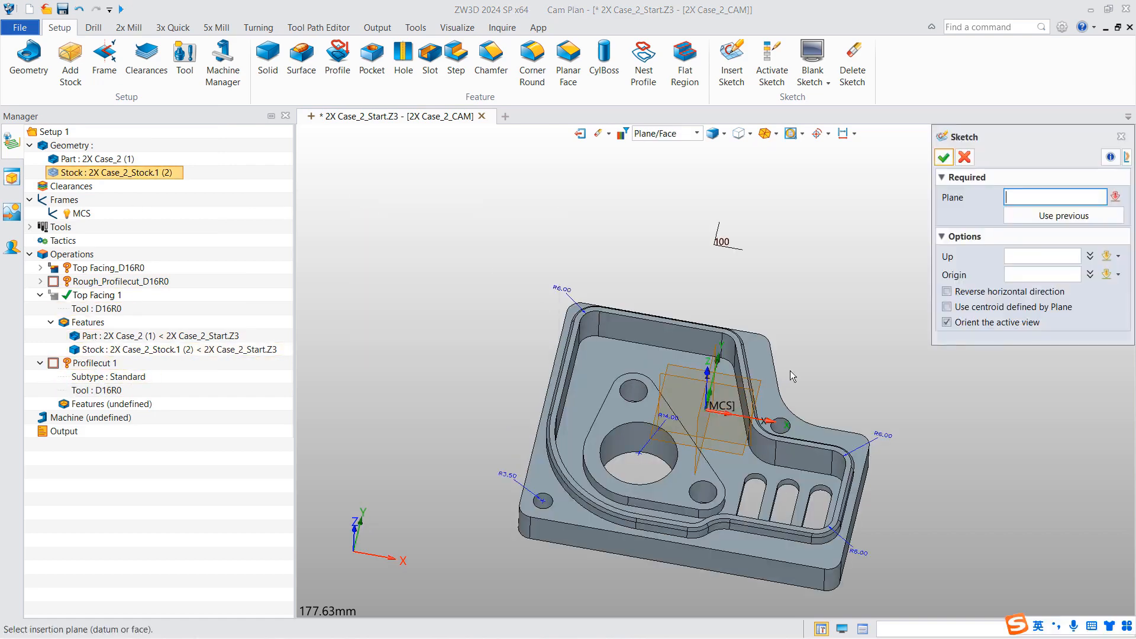
{"action": "left_click", "coordinate": [758, 354]}
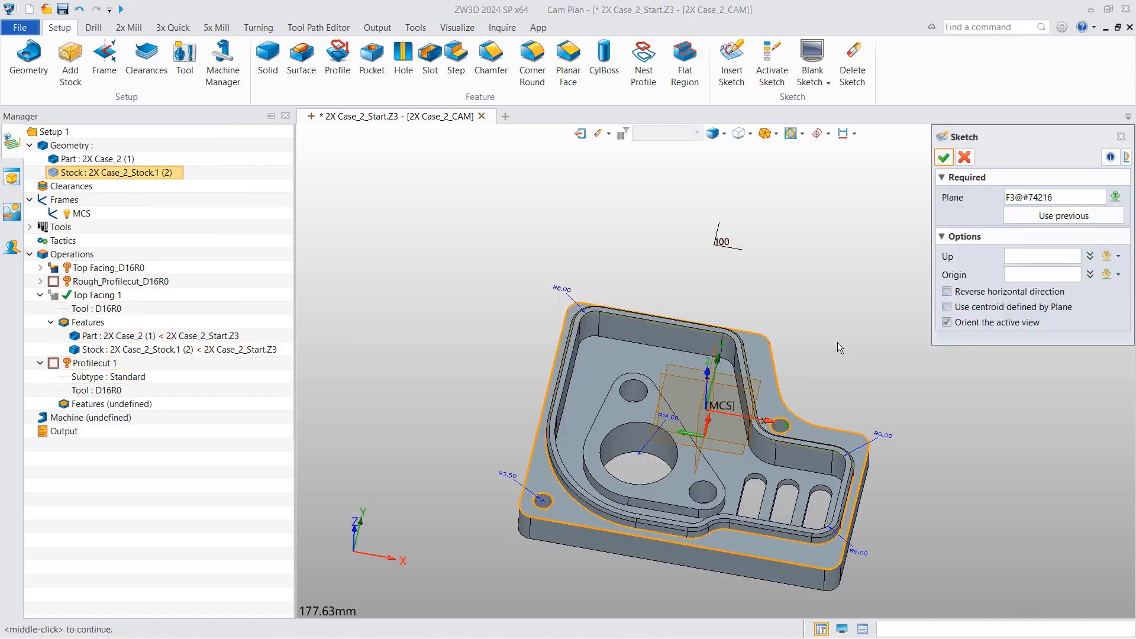
{"action": "left_click", "coordinate": [943, 164]}
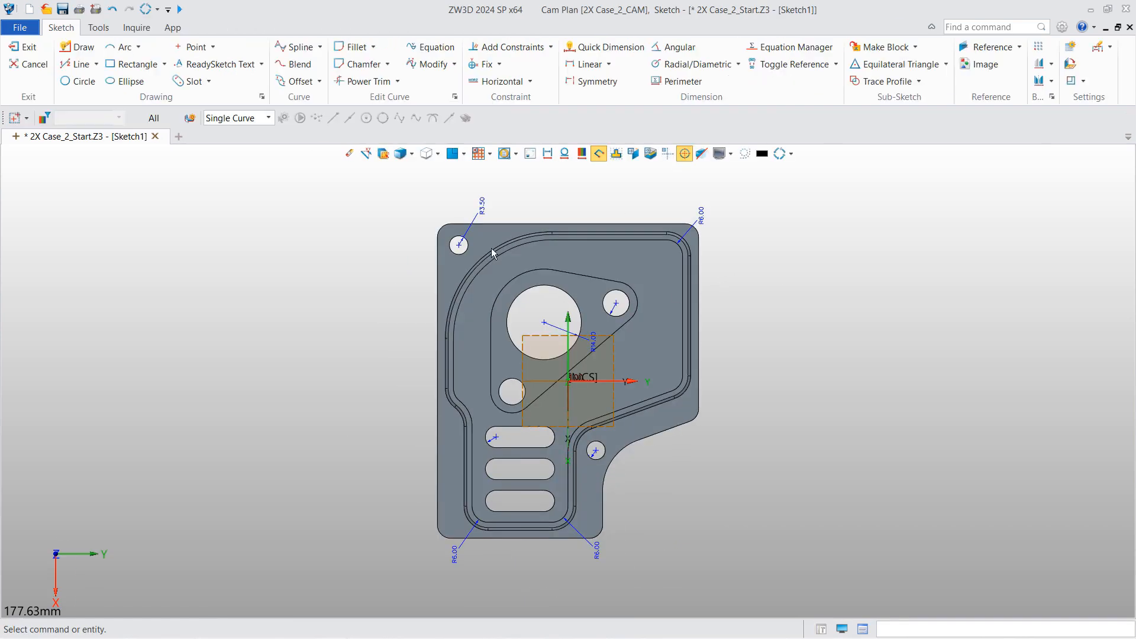
{"action": "left_click", "coordinate": [988, 47]}
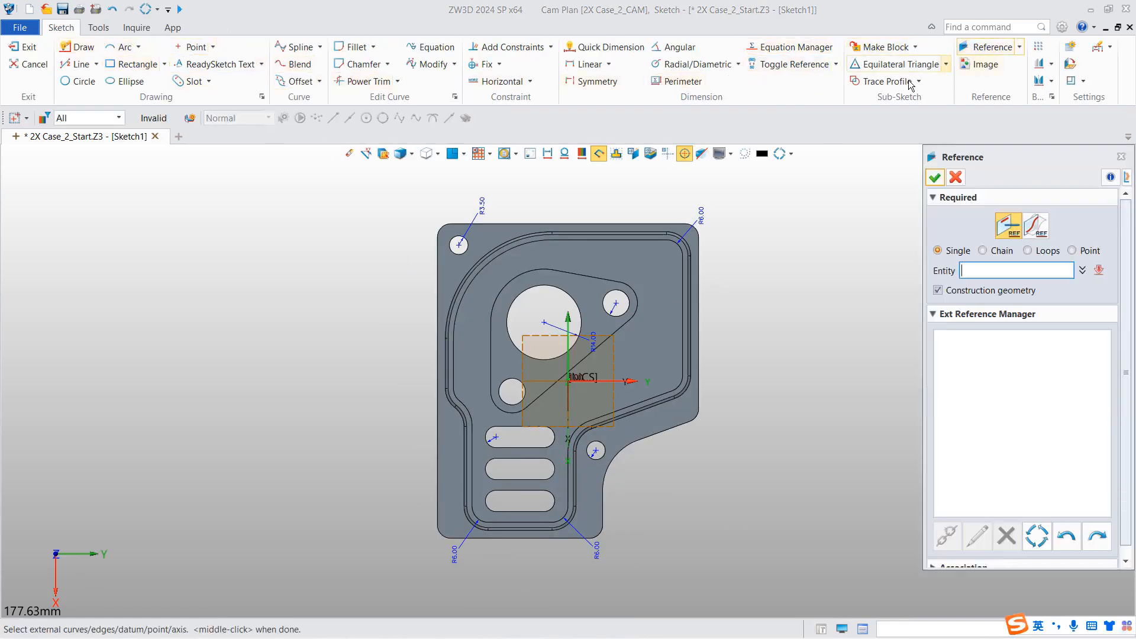
{"action": "left_click", "coordinate": [948, 292]}
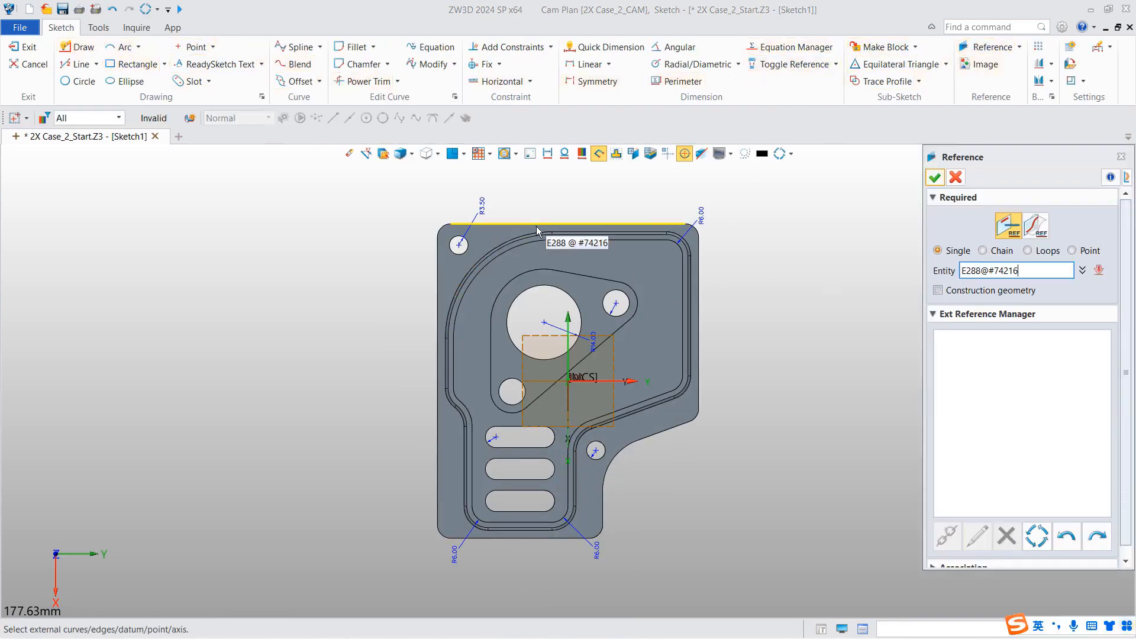
{"action": "left_click", "coordinate": [453, 226]}
{"action": "left_click", "coordinate": [984, 250]}
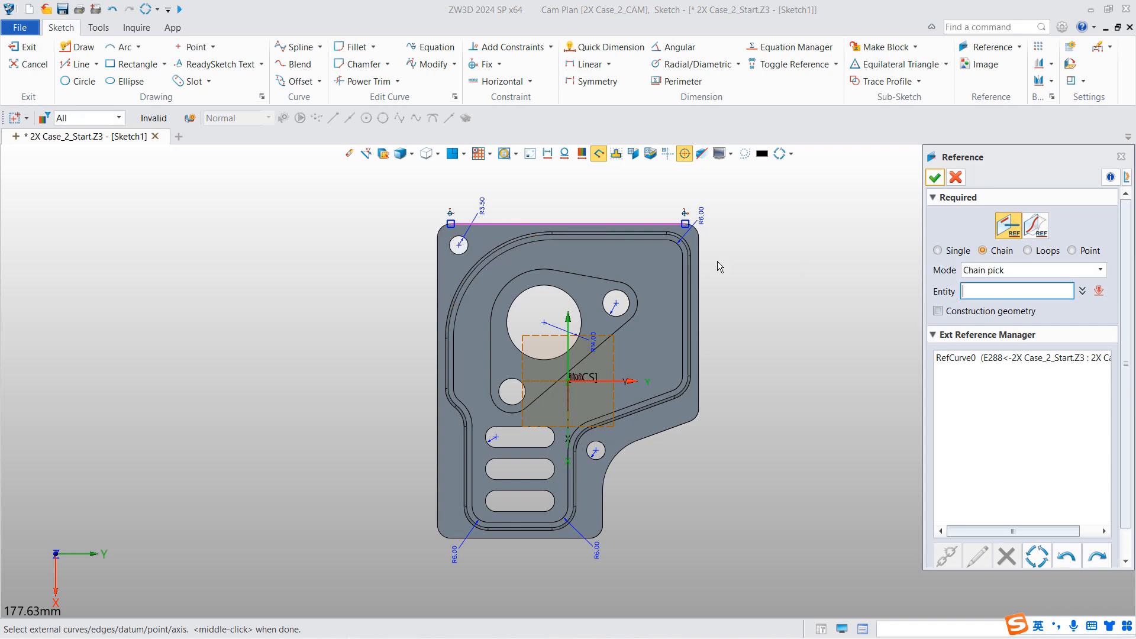
{"action": "left_click", "coordinate": [443, 237]}
{"action": "left_click", "coordinate": [935, 177]}
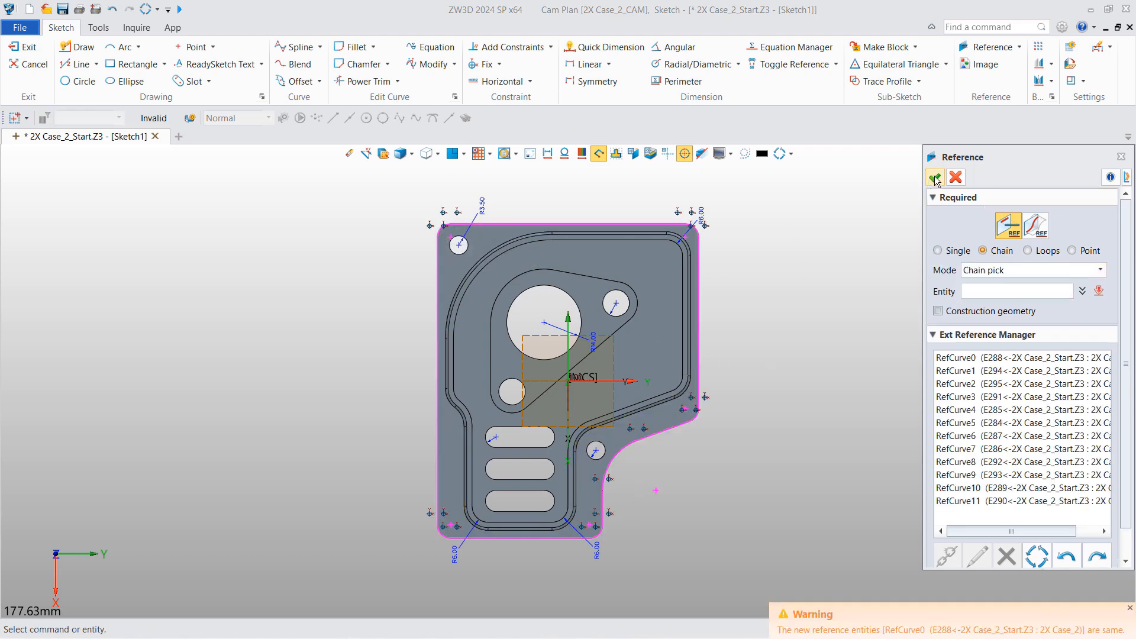
- Hide the shaded part and delete the curved notch segments and the leftover fillet arc
{"action": "left_click", "coordinate": [531, 155]}
{"action": "scroll", "coordinate": [692, 443], "scroll_direction": "up", "scroll_amount": 2}
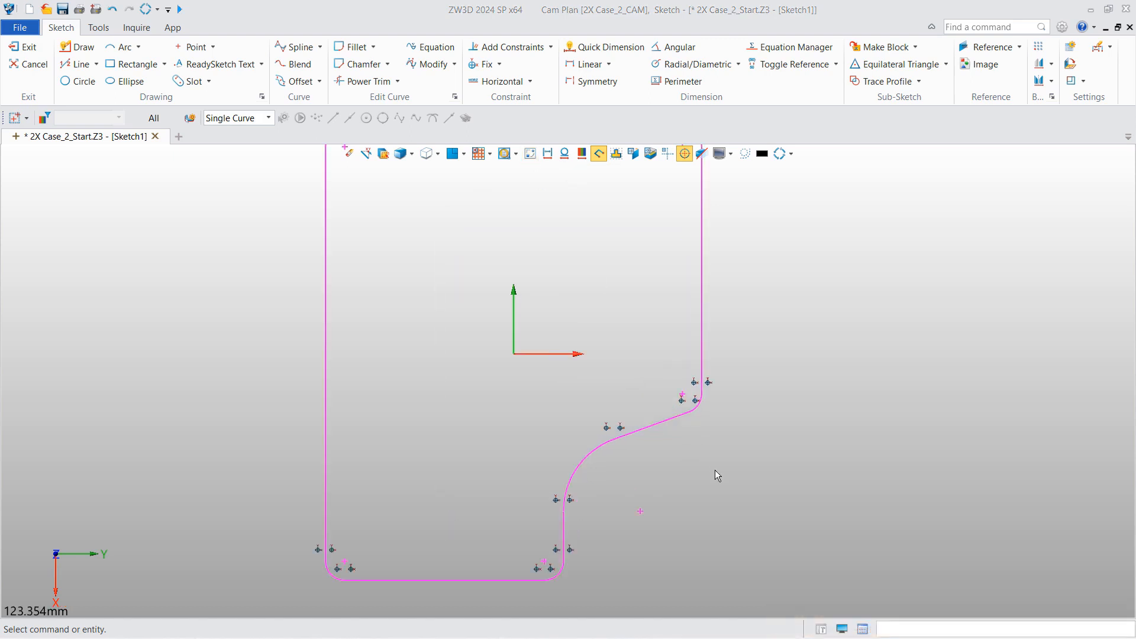
{"action": "left_click_drag", "start_coordinate": [733, 541], "coordinate": [503, 398]}
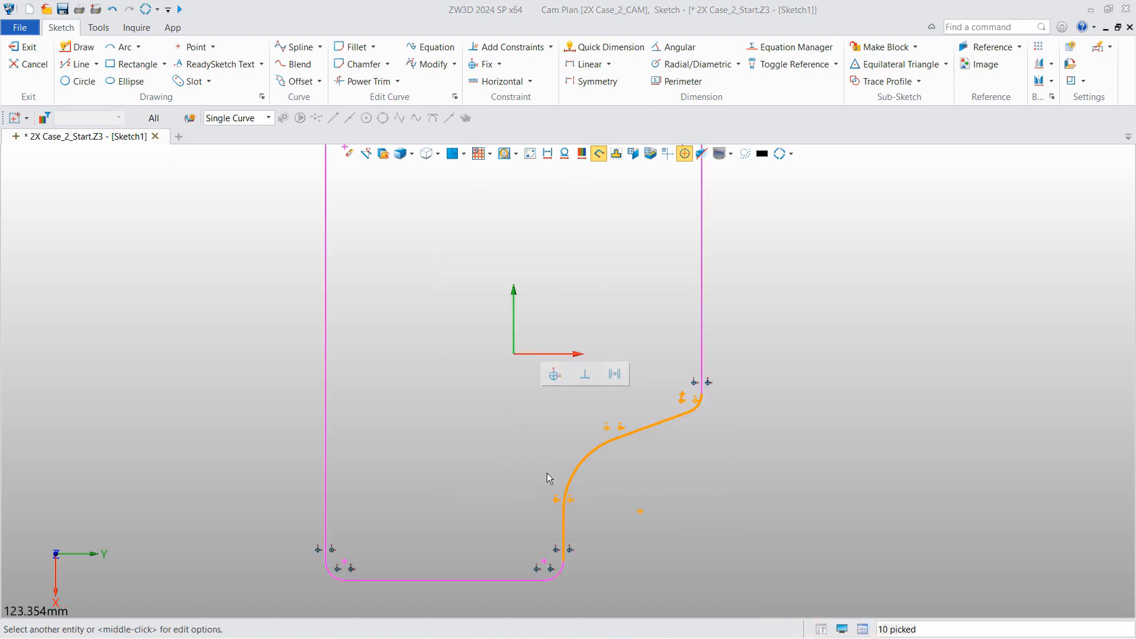
{"action": "key", "text": "Delete"}
{"action": "left_click", "coordinate": [561, 558]}
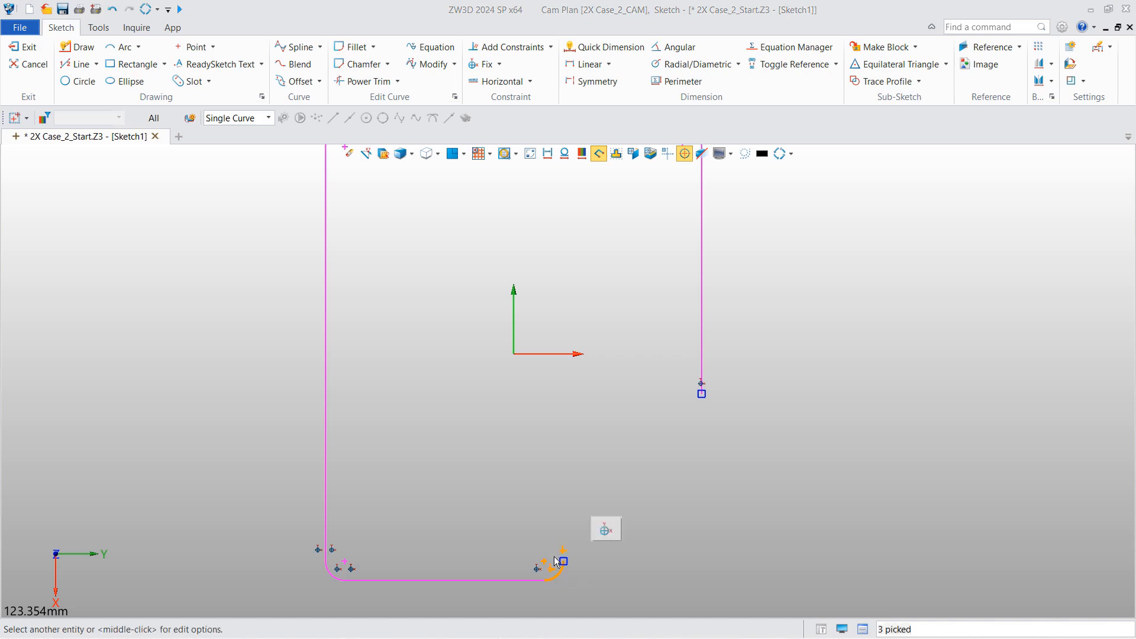
{"action": "key", "text": "Delete"}
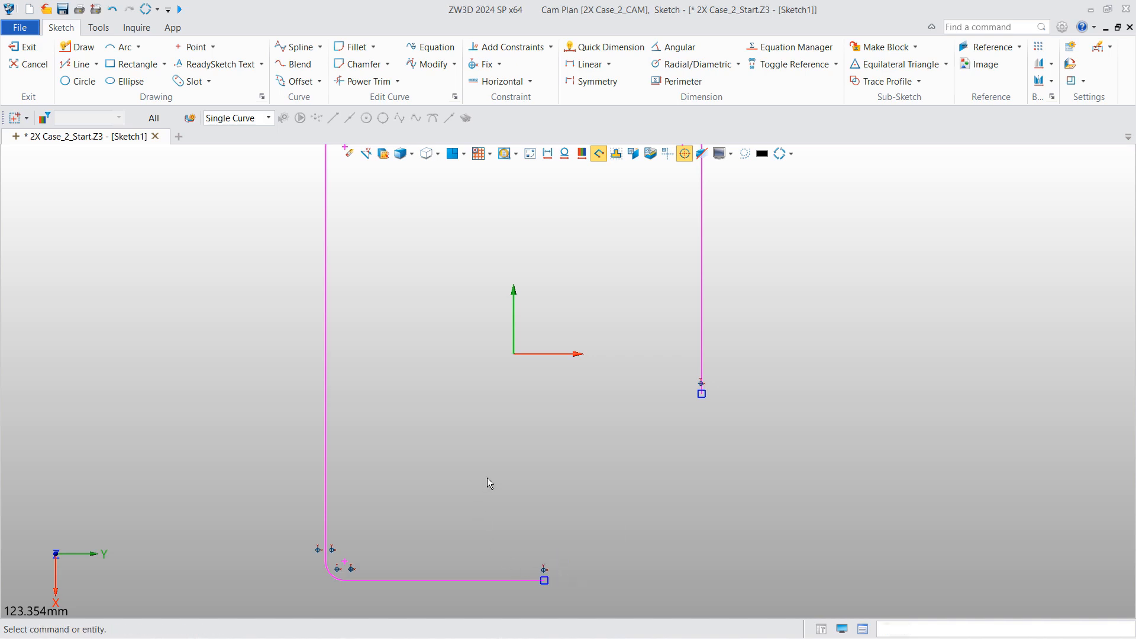
- Draw a vertical and horizontal polyline forming a square corner, then exit the sketch
{"action": "left_click", "coordinate": [96, 63]}
{"action": "left_click", "coordinate": [110, 114]}
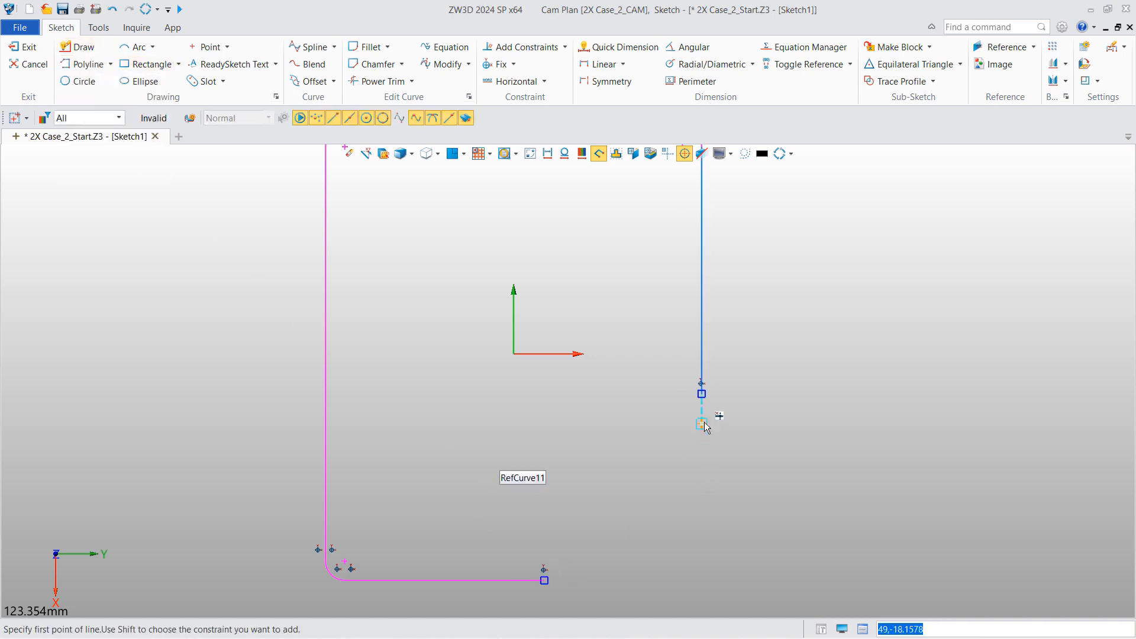
{"action": "left_click", "coordinate": [701, 393]}
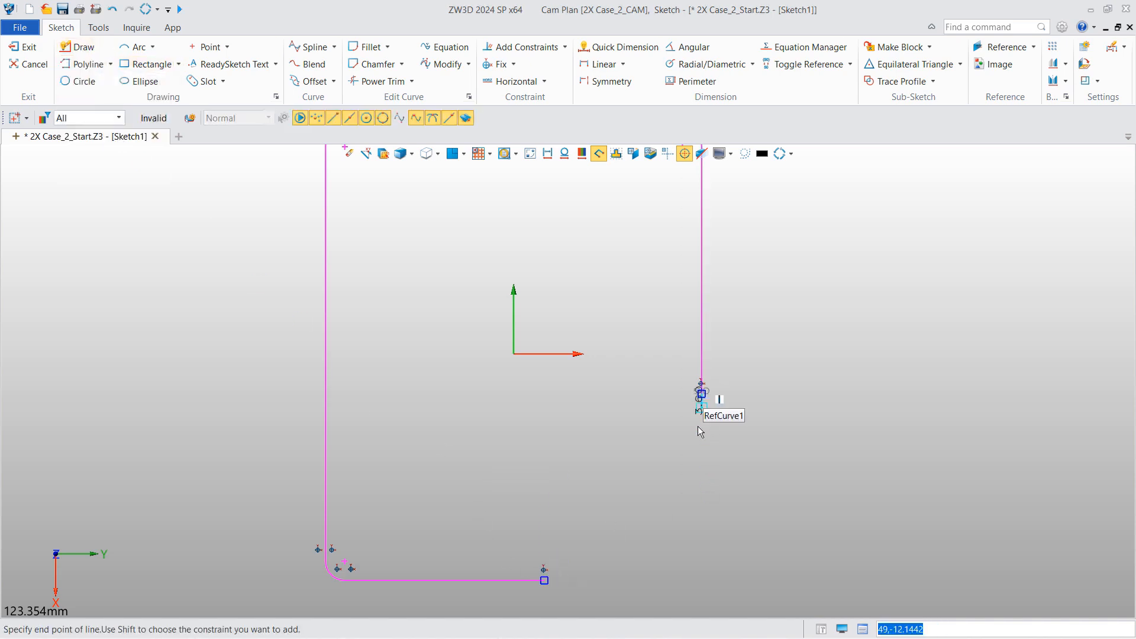
{"action": "left_click", "coordinate": [702, 582]}
{"action": "left_click", "coordinate": [544, 583]}
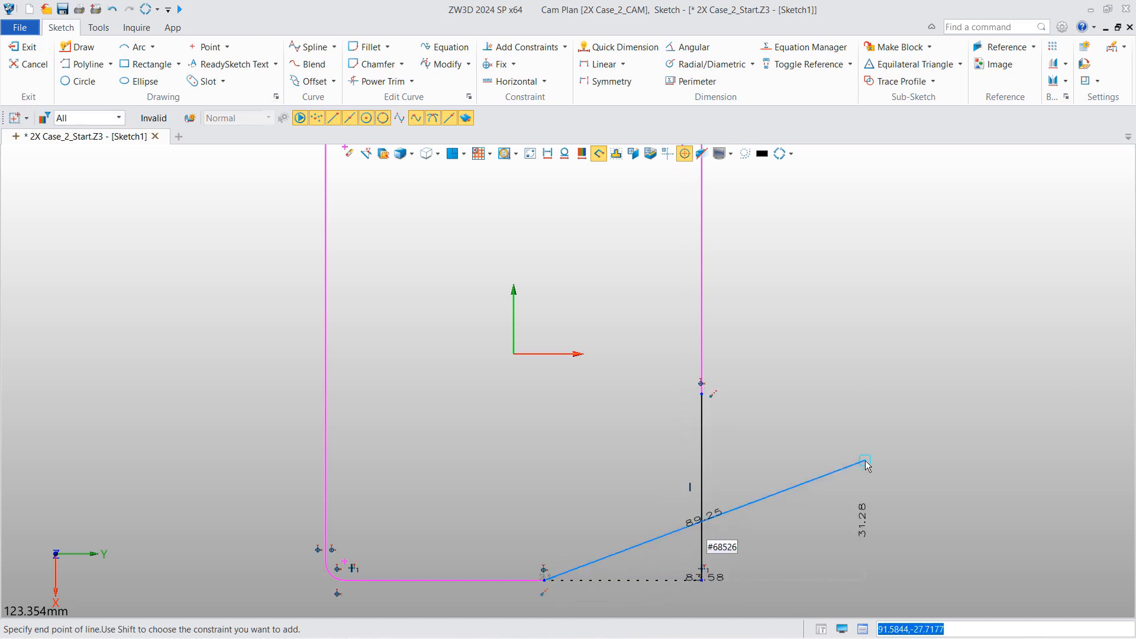
{"action": "middle_click", "coordinate": [836, 342]}
{"action": "right_click", "coordinate": [837, 337]}
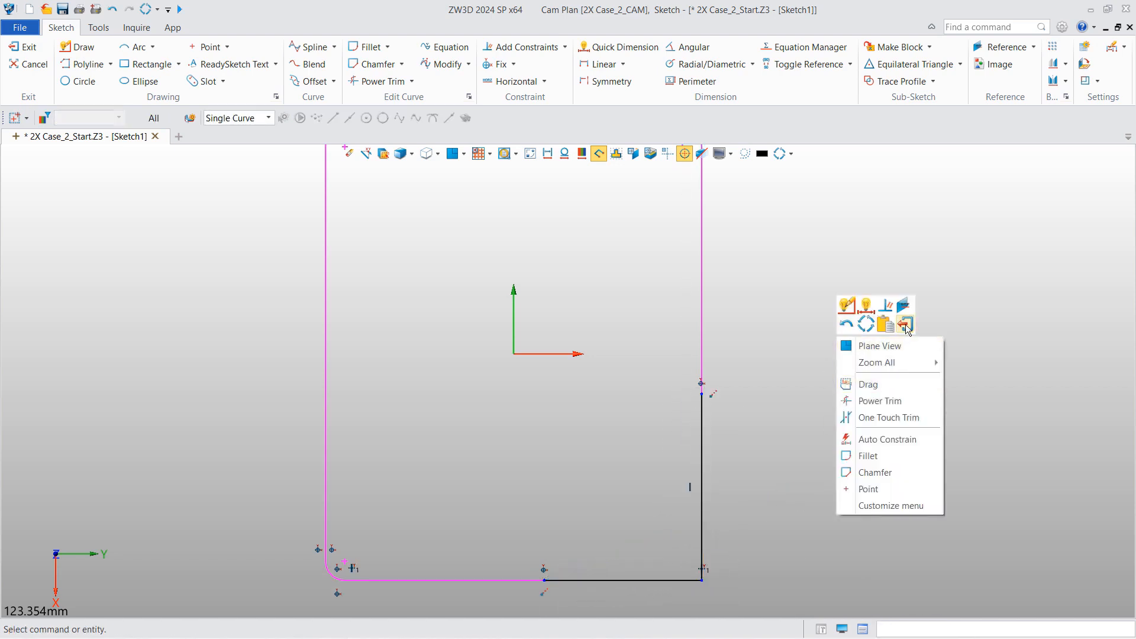
{"action": "left_click", "coordinate": [906, 324]}
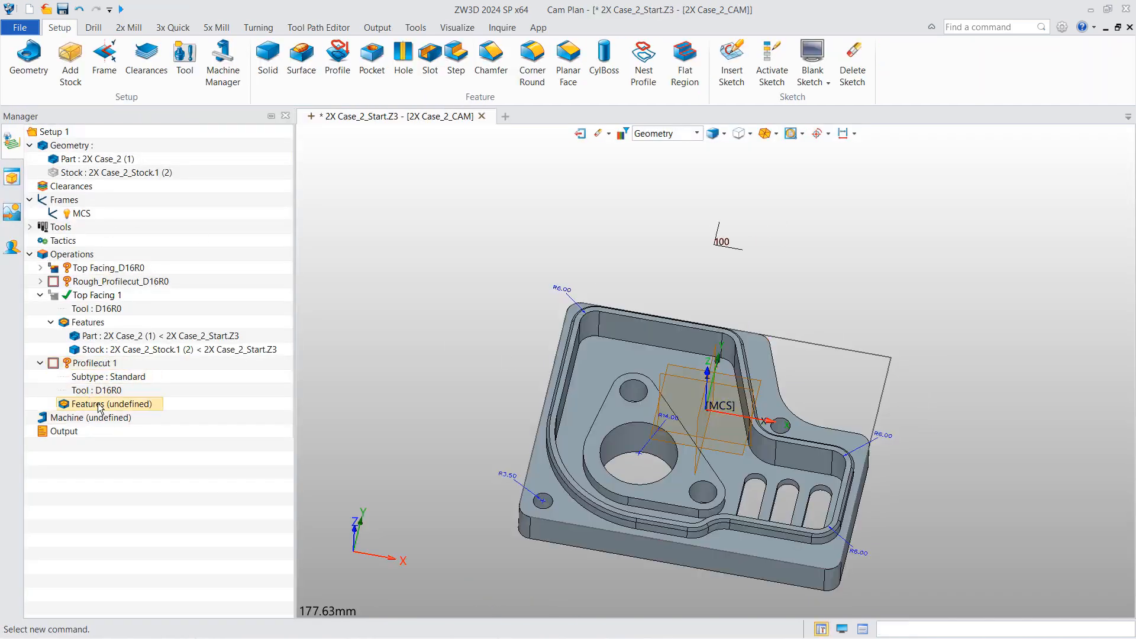
- Add a new profile feature to Profilecut 1 with Input Type Profile, using the squared-off sketch
{"action": "right_click", "coordinate": [100, 404]}
{"action": "left_click", "coordinate": [128, 413]}
{"action": "left_click", "coordinate": [370, 339]}
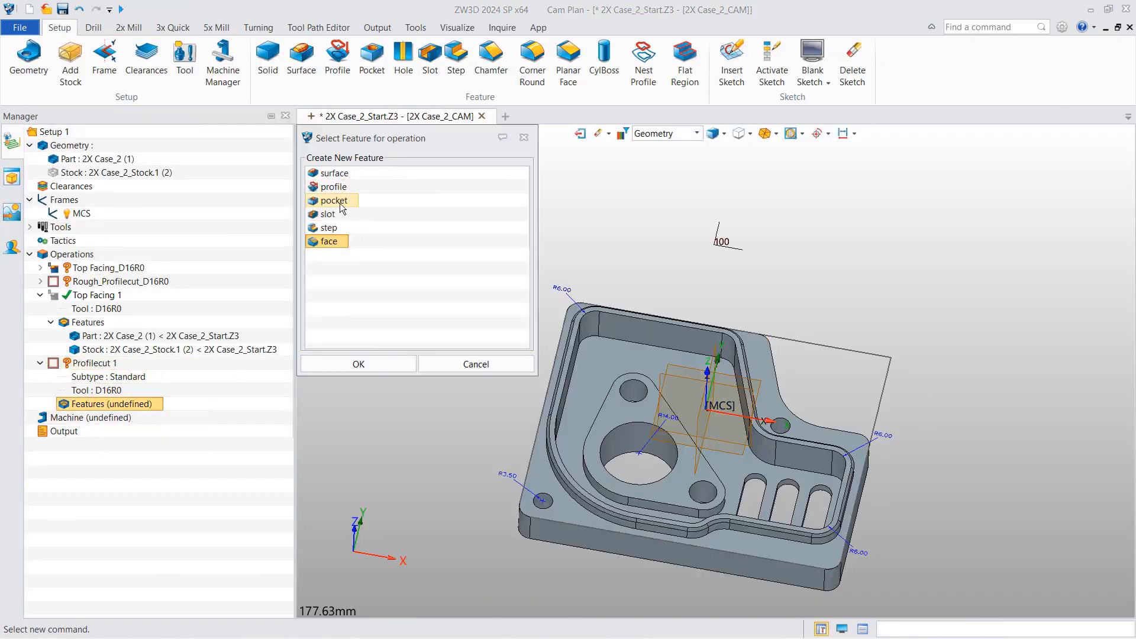
{"action": "left_click", "coordinate": [378, 364]}
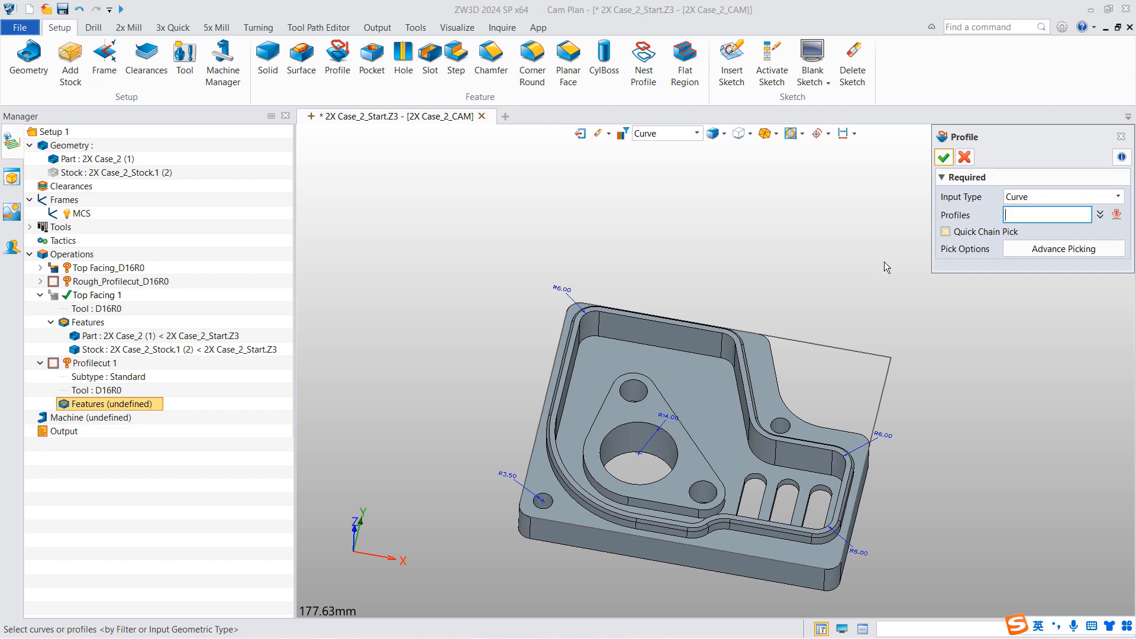
{"action": "left_click", "coordinate": [1063, 197]}
{"action": "left_click", "coordinate": [1018, 215]}
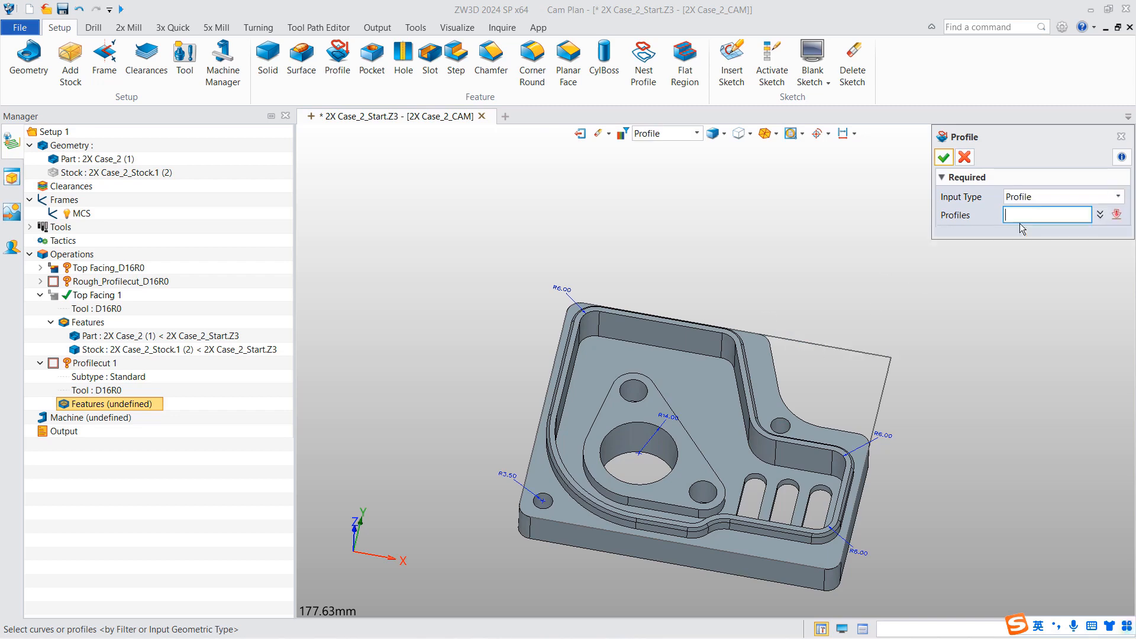
{"action": "left_click", "coordinate": [801, 342]}
{"action": "left_click", "coordinate": [944, 157]}
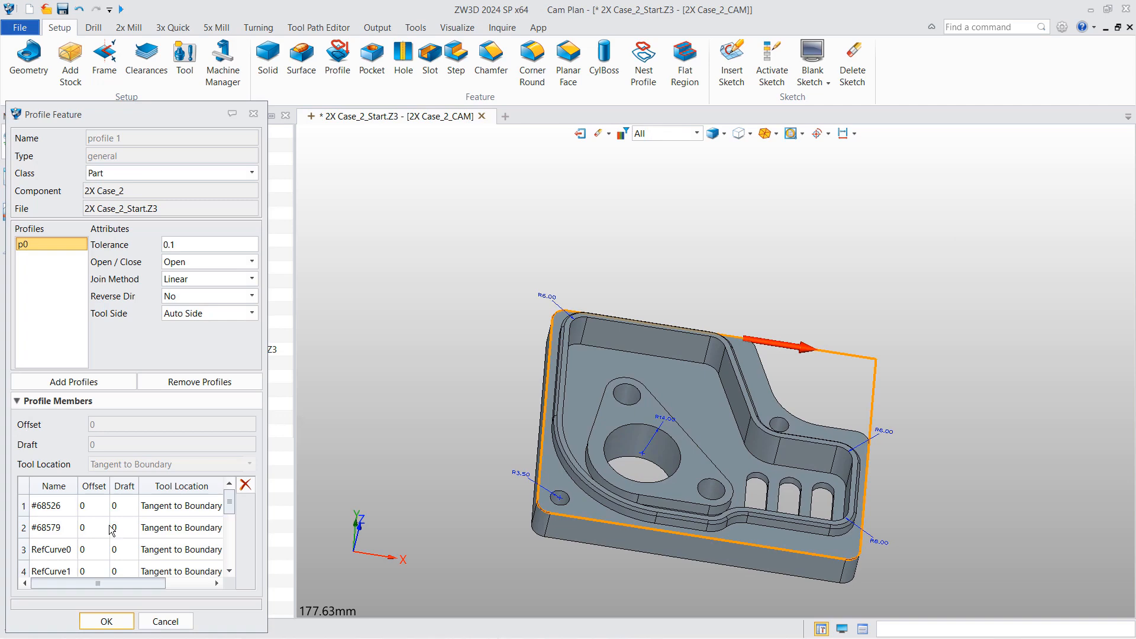
{"action": "left_click", "coordinate": [107, 622]}
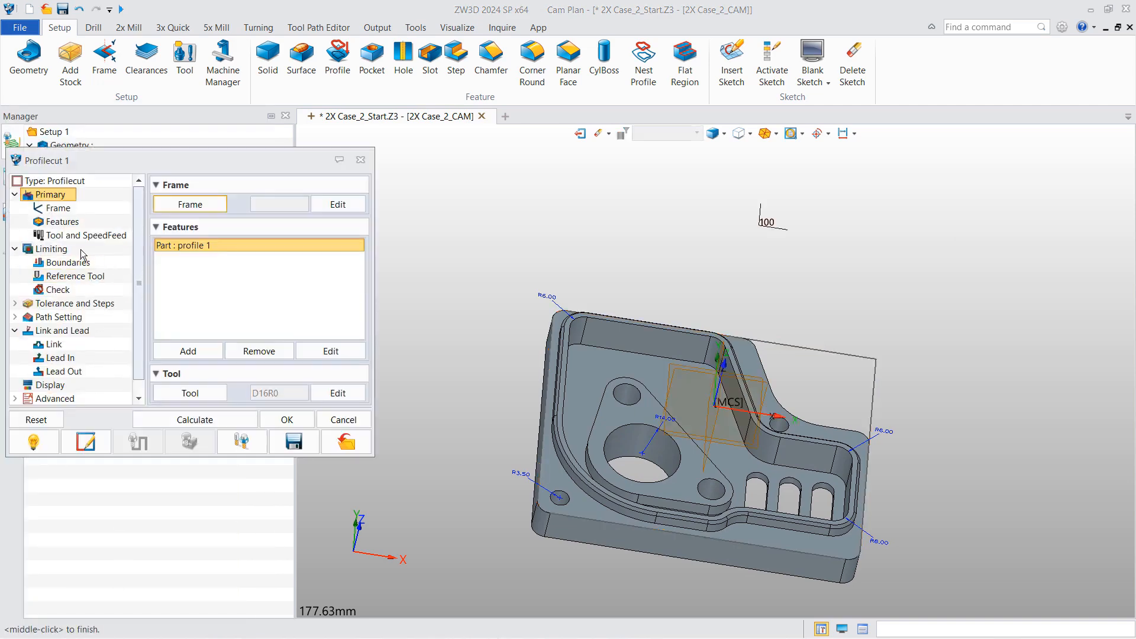
- Set Profilecut 1's Top limit (-11) and Bottom limit (-29) by picking points on the part
{"action": "left_click", "coordinate": [52, 248]}
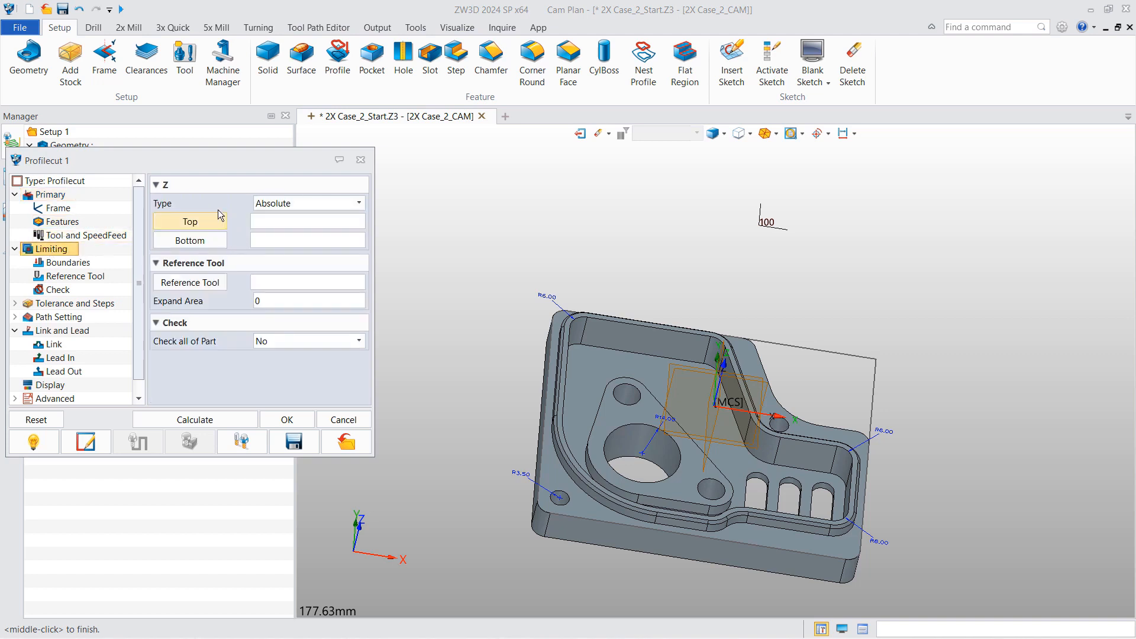
{"action": "left_click", "coordinate": [190, 222]}
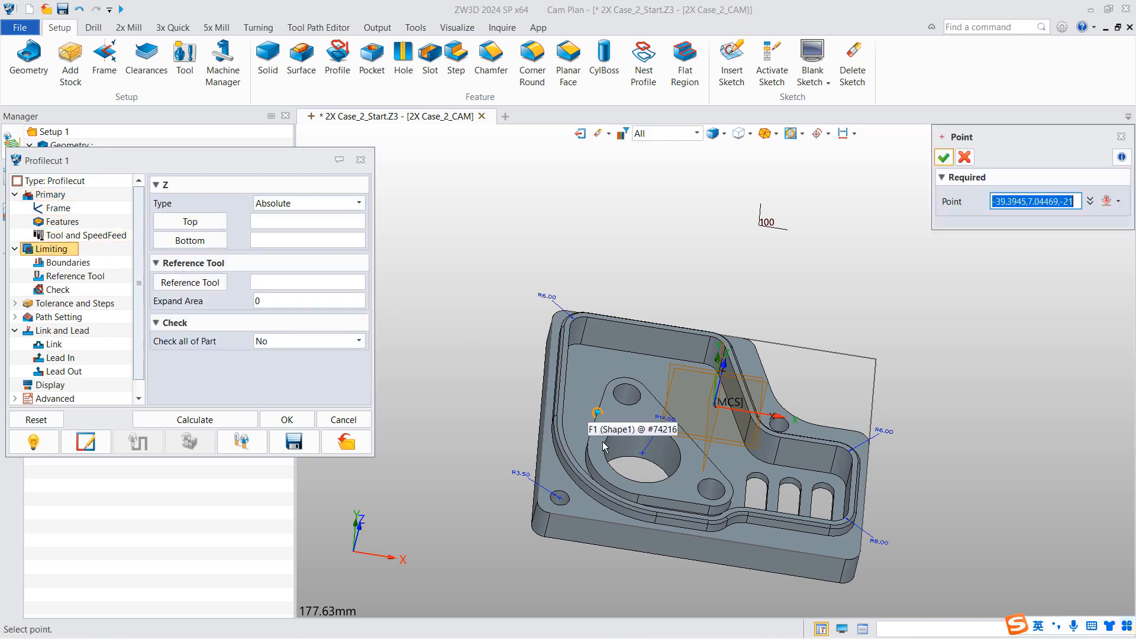
{"action": "left_click", "coordinate": [572, 452]}
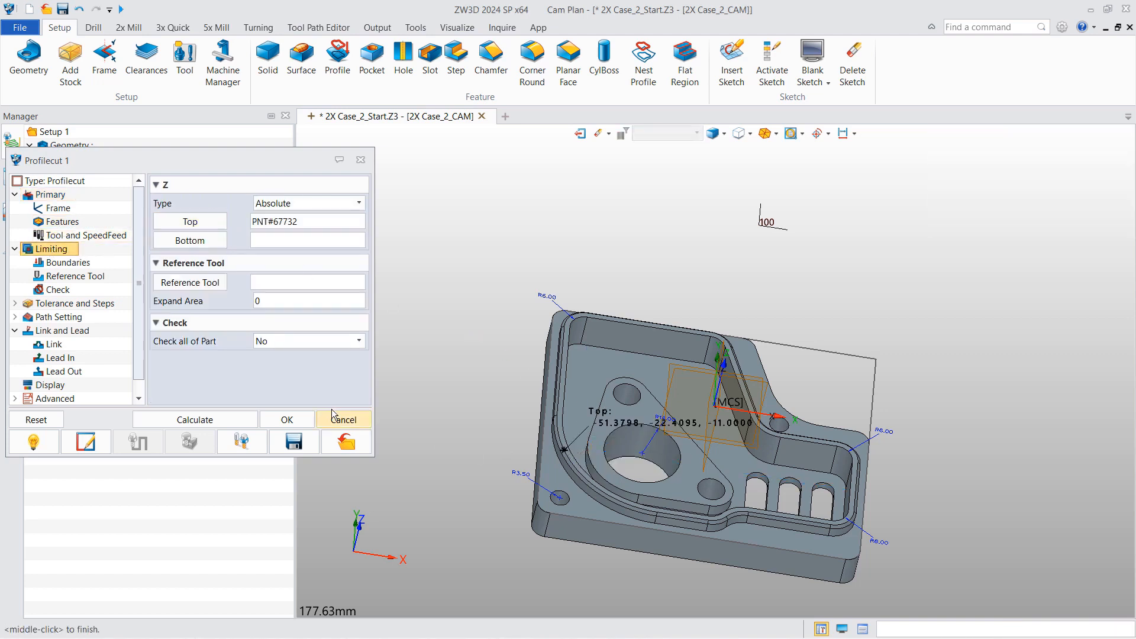
{"action": "left_click", "coordinate": [183, 242]}
{"action": "right_click_drag", "start_coordinate": [616, 507], "coordinate": [622, 464]}
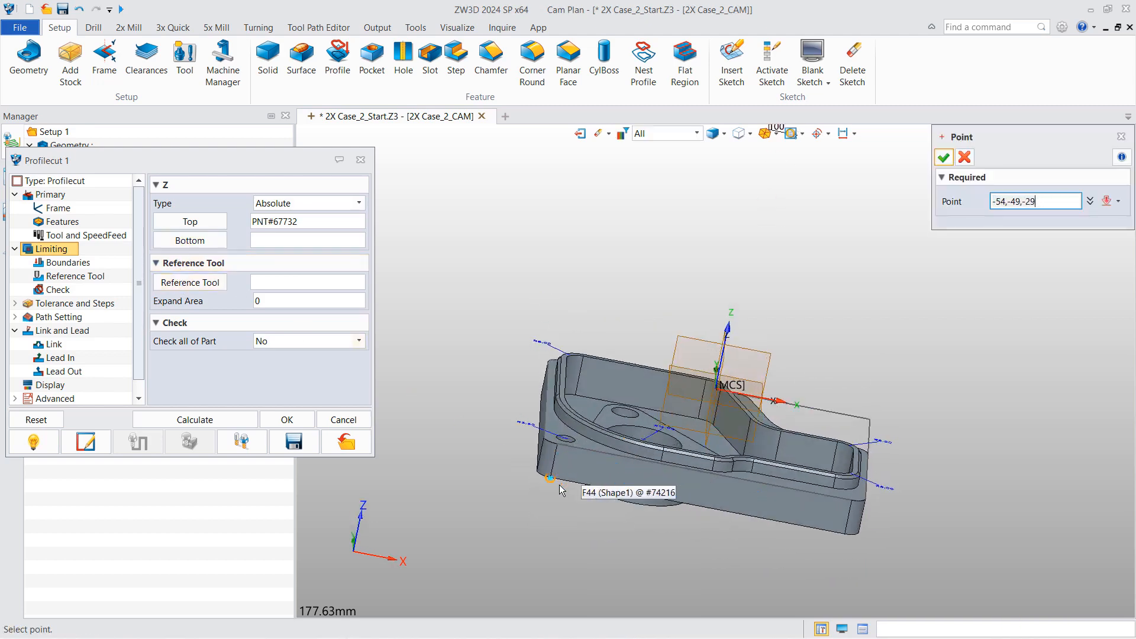
{"action": "left_click", "coordinate": [560, 485]}
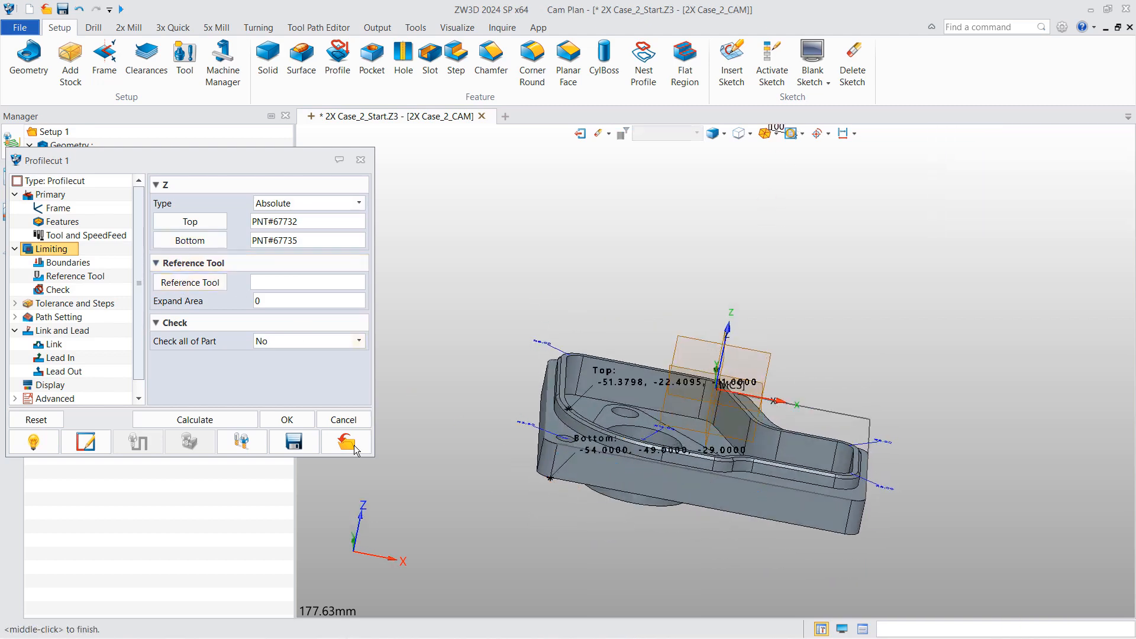
- Calculate the profile-cut toolpath, accept the settings, and collapse the Top Facing 1 and Profilecut 1 branches
{"action": "left_click", "coordinate": [204, 414]}
{"action": "right_click_drag", "start_coordinate": [587, 385], "coordinate": [596, 392]}
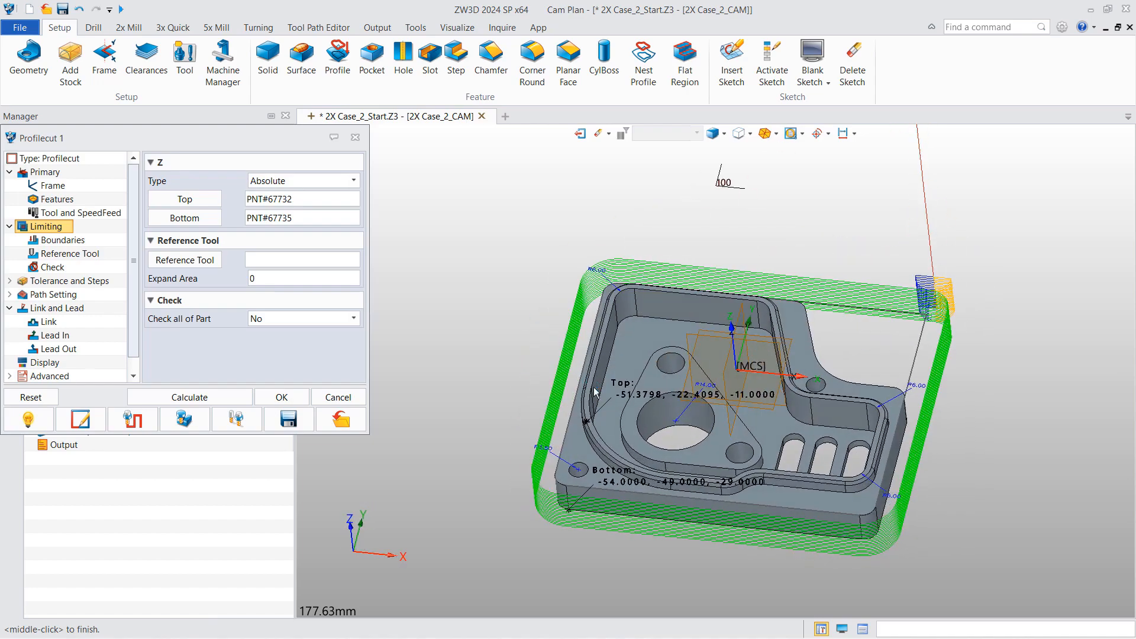
{"action": "left_click", "coordinate": [285, 398]}
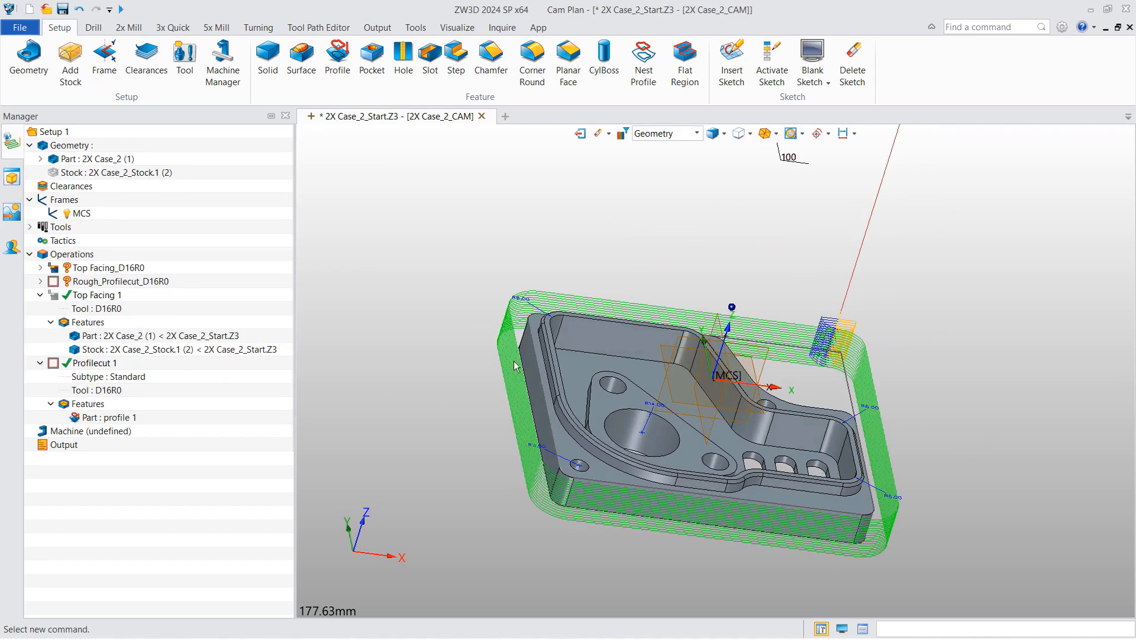
{"action": "left_click", "coordinate": [40, 295]}
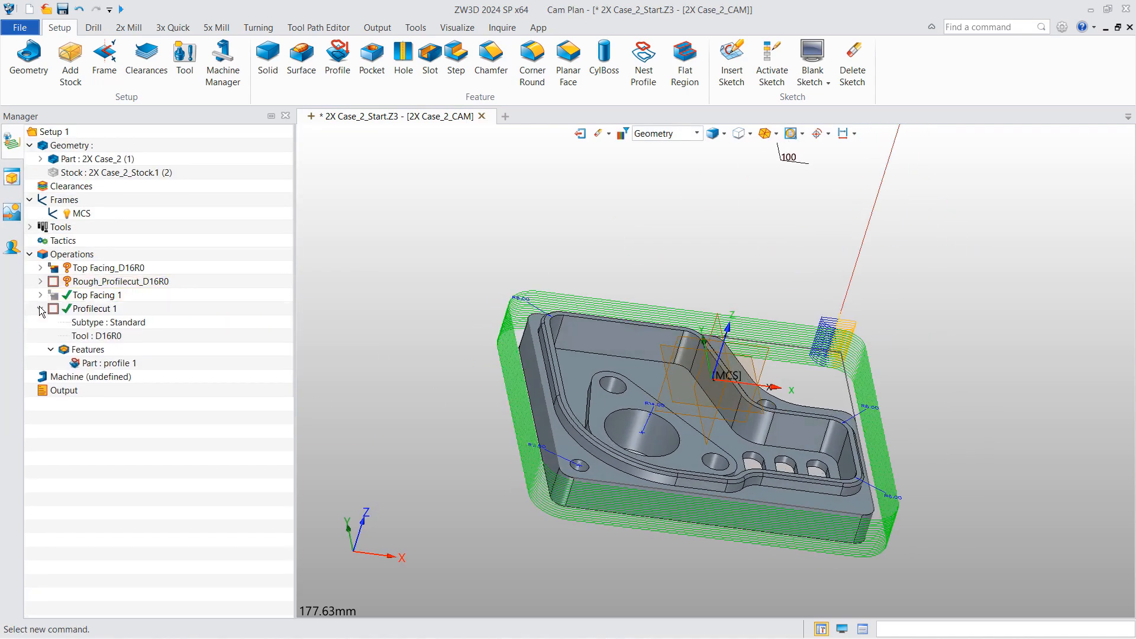
{"action": "left_click", "coordinate": [39, 308]}
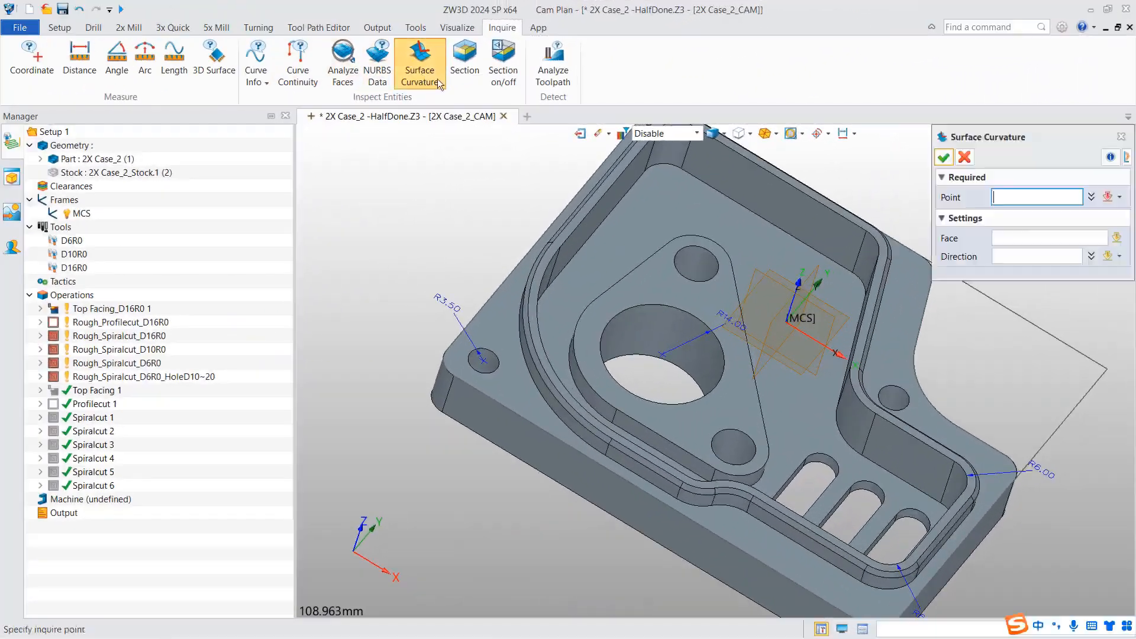
- Close the curvature measurement, select Rough_Spiralcut_D6R0, and bring up the Operations list actions
{"action": "left_click", "coordinate": [712, 280]}
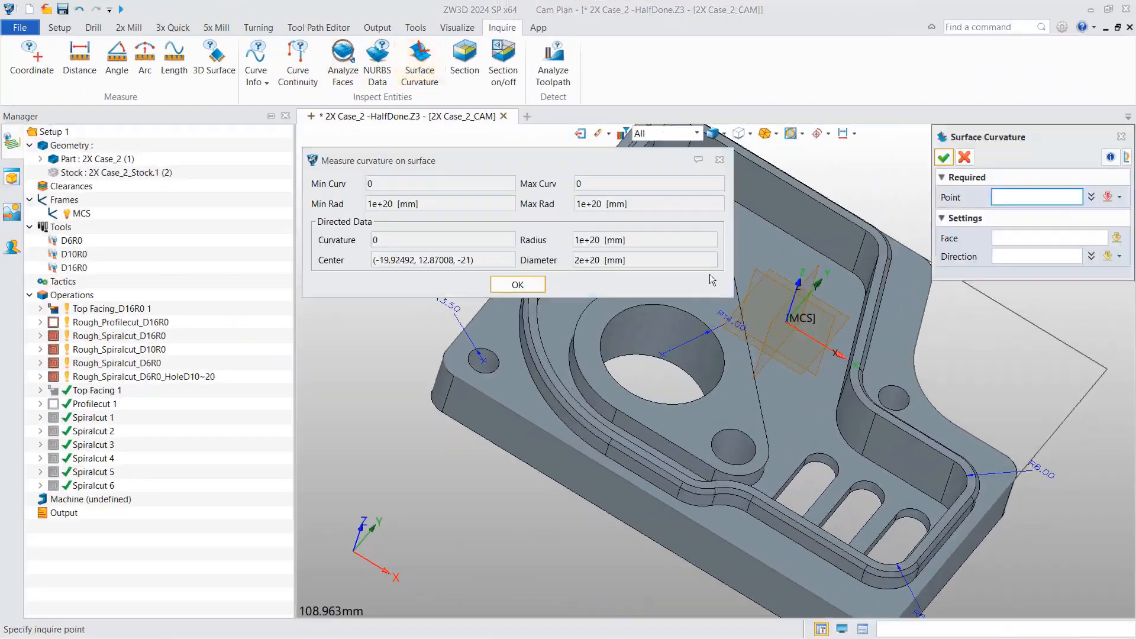
{"action": "left_click_drag", "start_coordinate": [627, 160], "coordinate": [525, 115]}
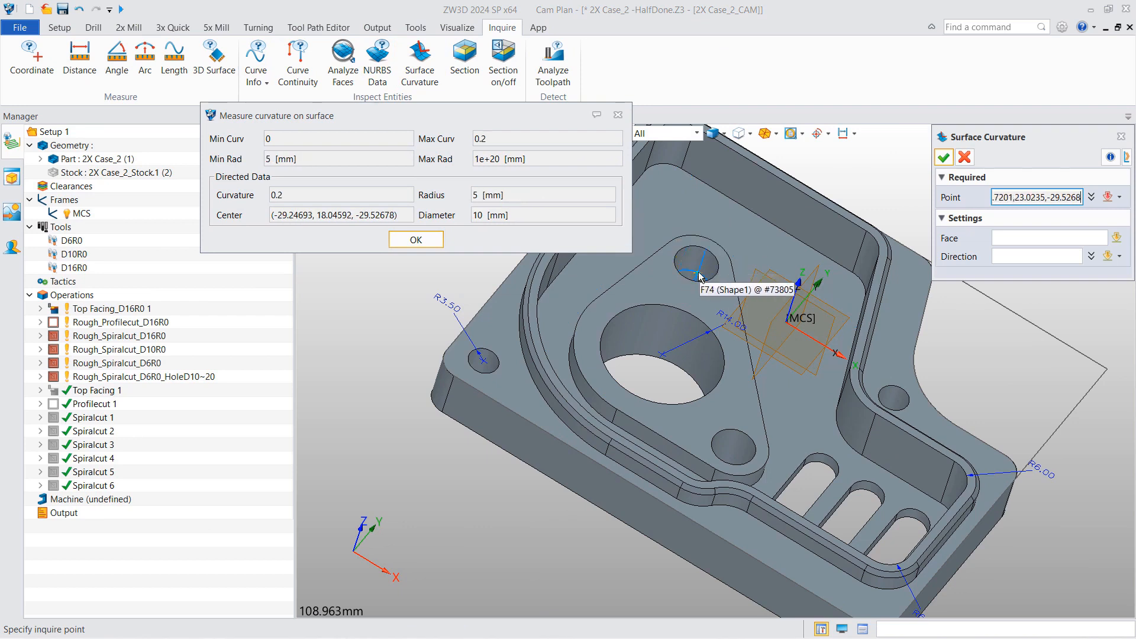
{"action": "left_click", "coordinate": [417, 239]}
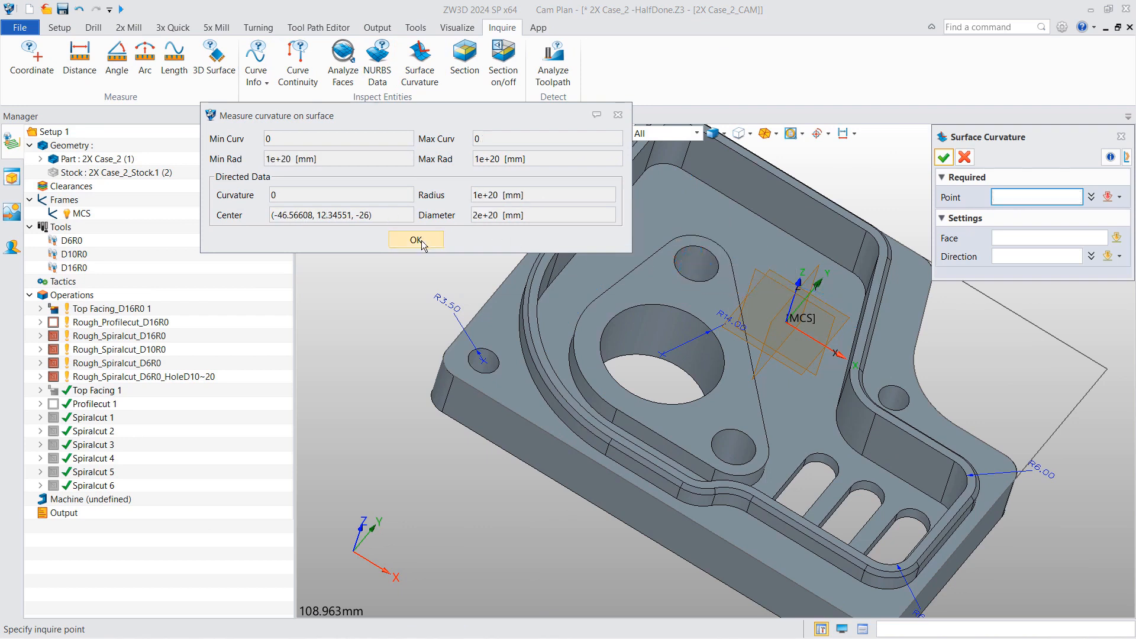
{"action": "left_click", "coordinate": [151, 363]}
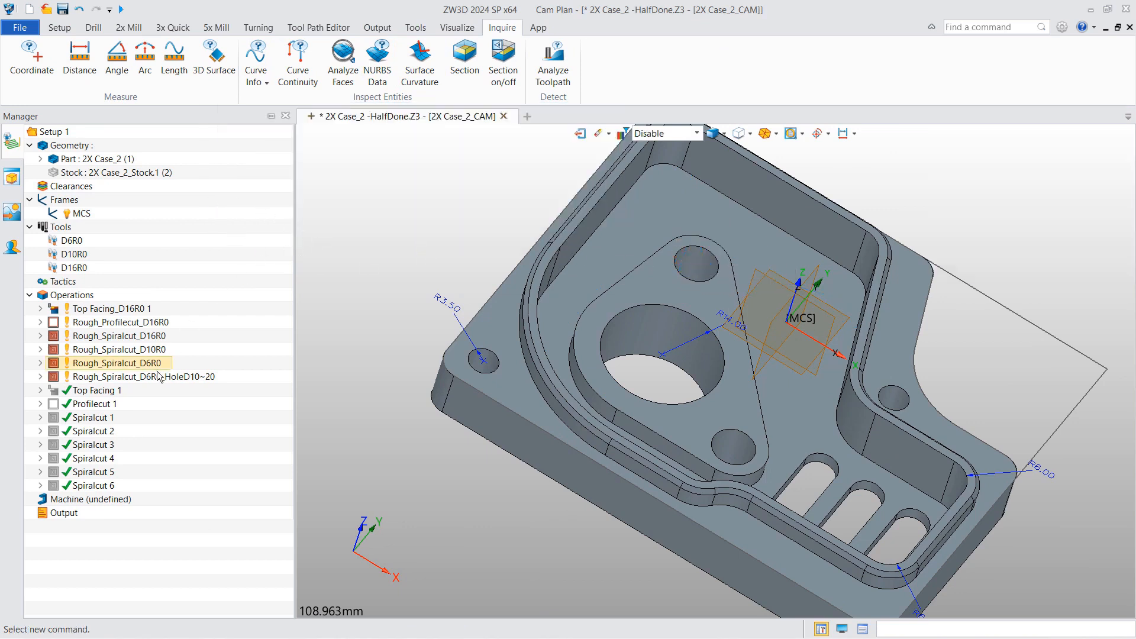
{"action": "right_click", "coordinate": [74, 296]}
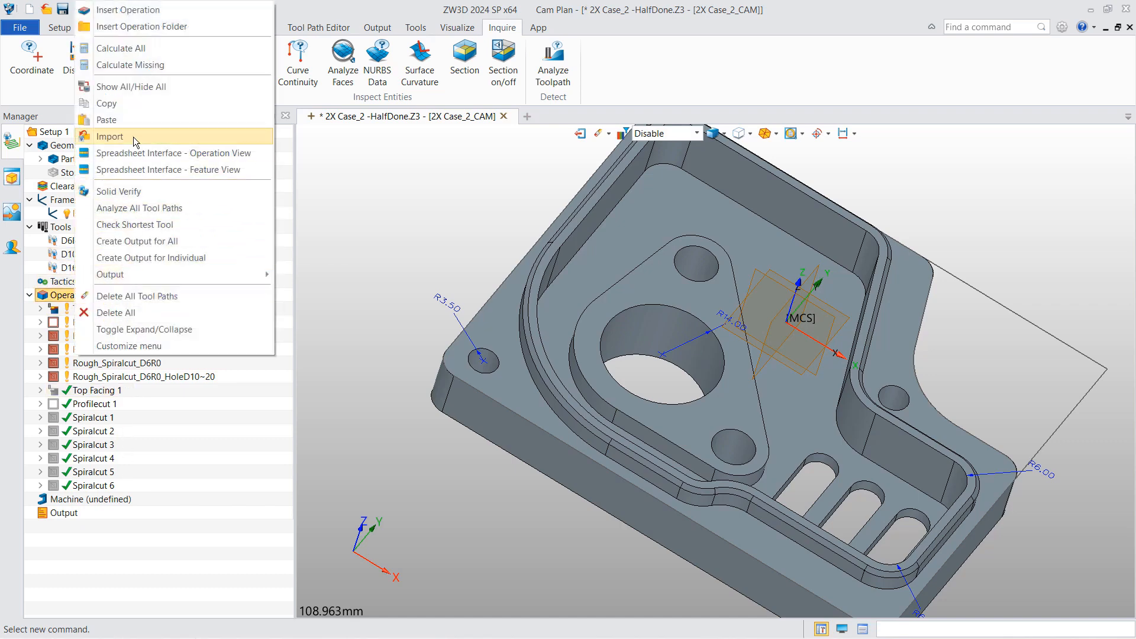
- Import the Drill_DrillD6.8 operation from Steel_Library
{"action": "left_click", "coordinate": [136, 142]}
{"action": "left_click", "coordinate": [340, 249]}
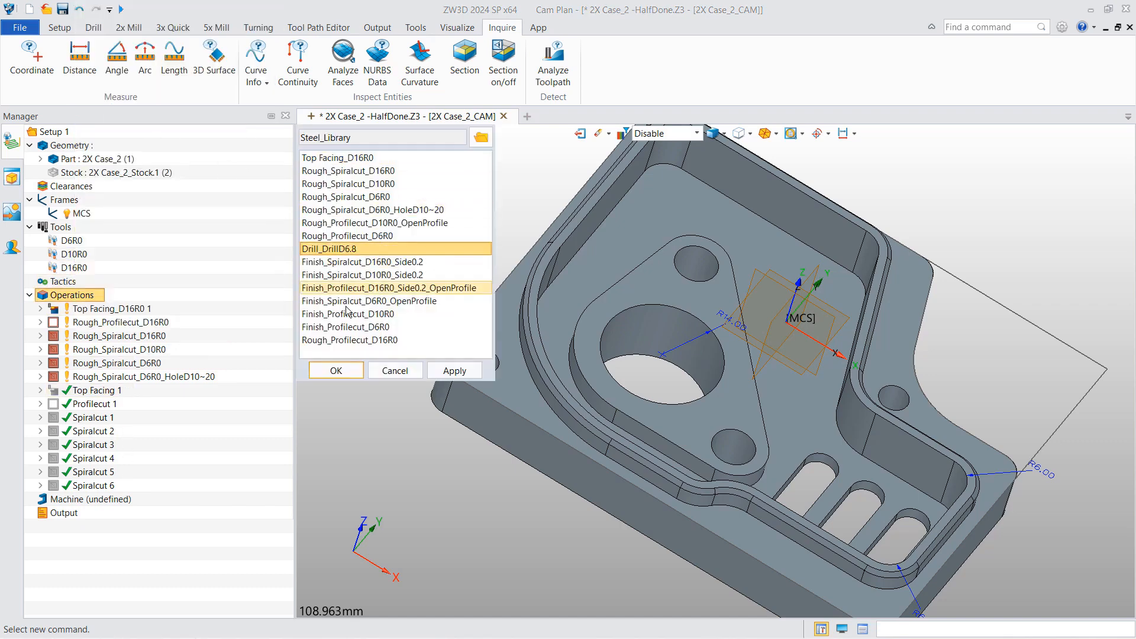
{"action": "left_click", "coordinate": [336, 371]}
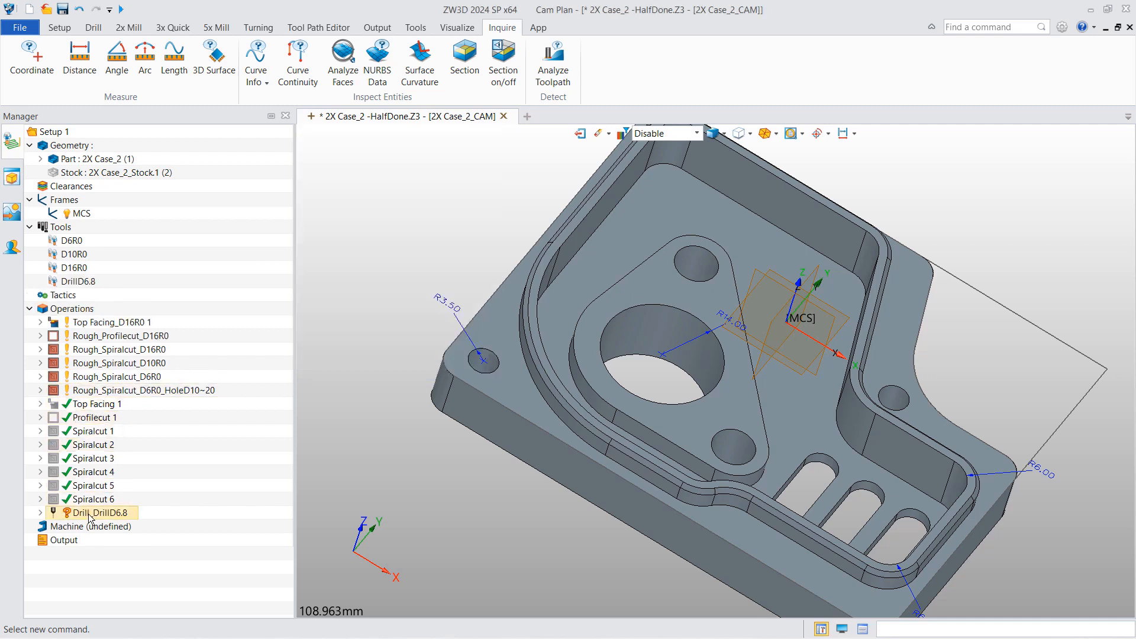
- Move Drill_DrillD6.8 after the hole roughing and duplicate it as Drill 1
{"action": "left_click_drag", "start_coordinate": [92, 513], "coordinate": [132, 397]}
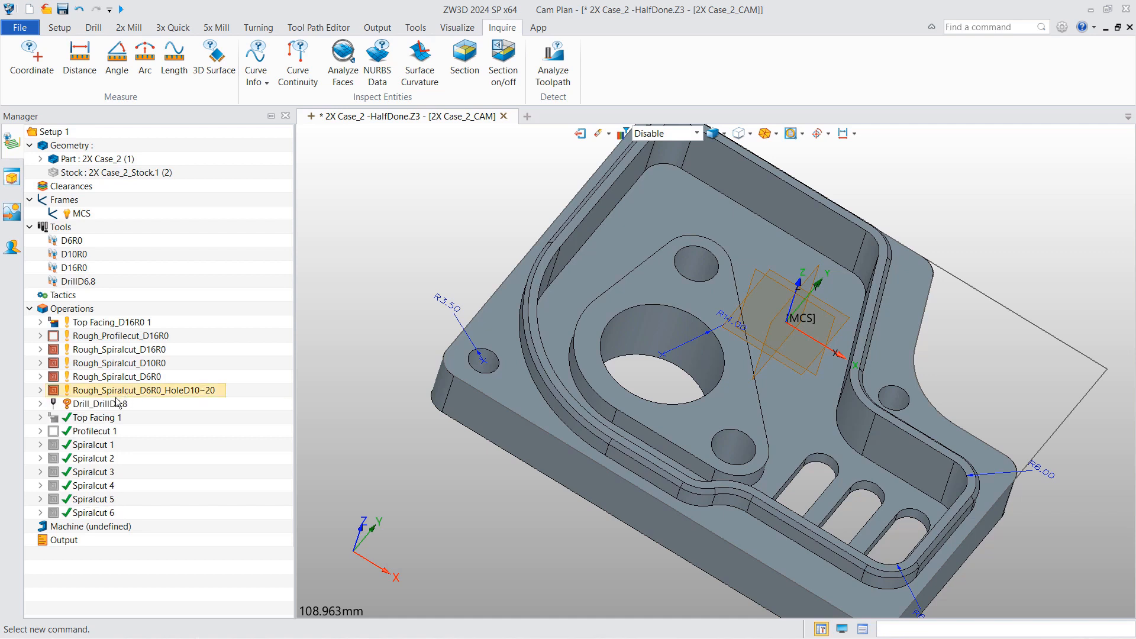
{"action": "right_click", "coordinate": [110, 404]}
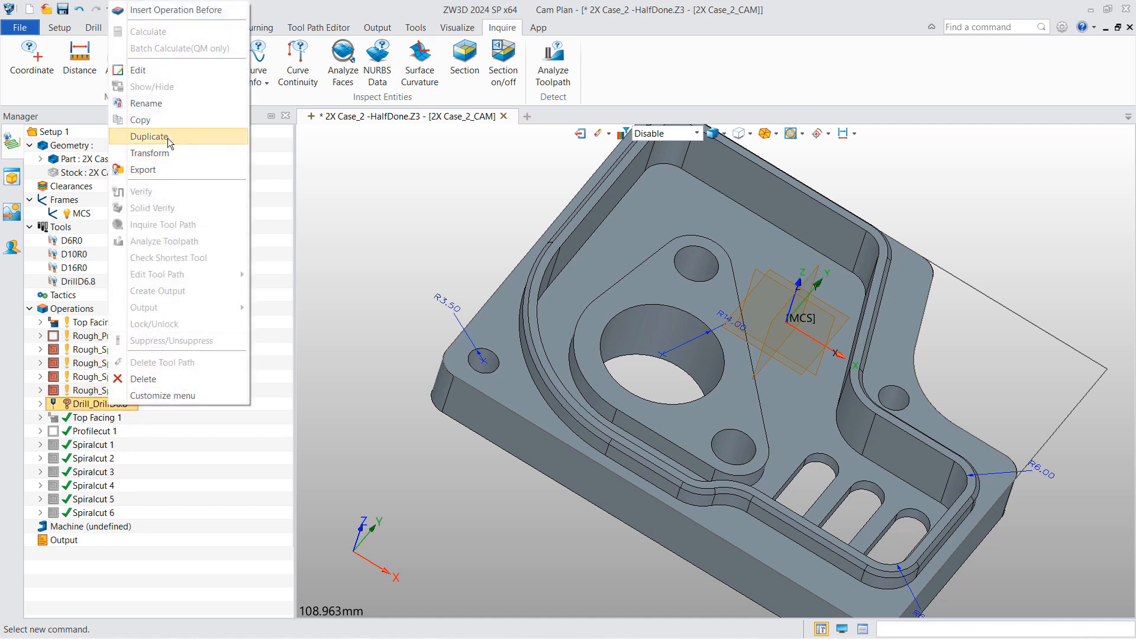
{"action": "left_click", "coordinate": [182, 157]}
{"action": "right_click", "coordinate": [109, 545]}
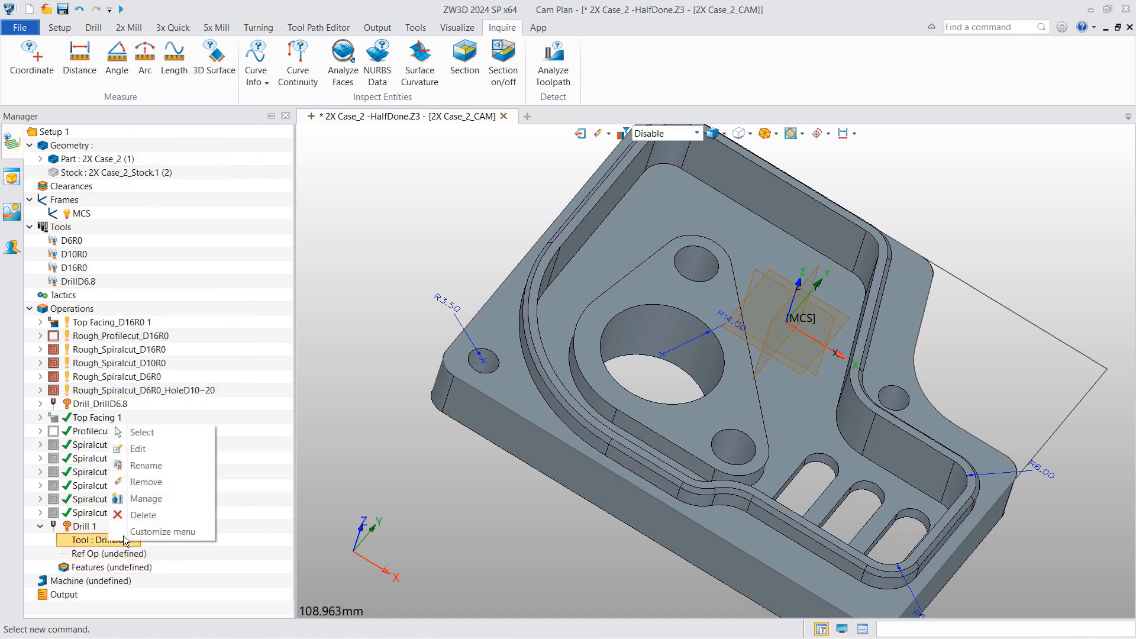
{"action": "left_click", "coordinate": [146, 498]}
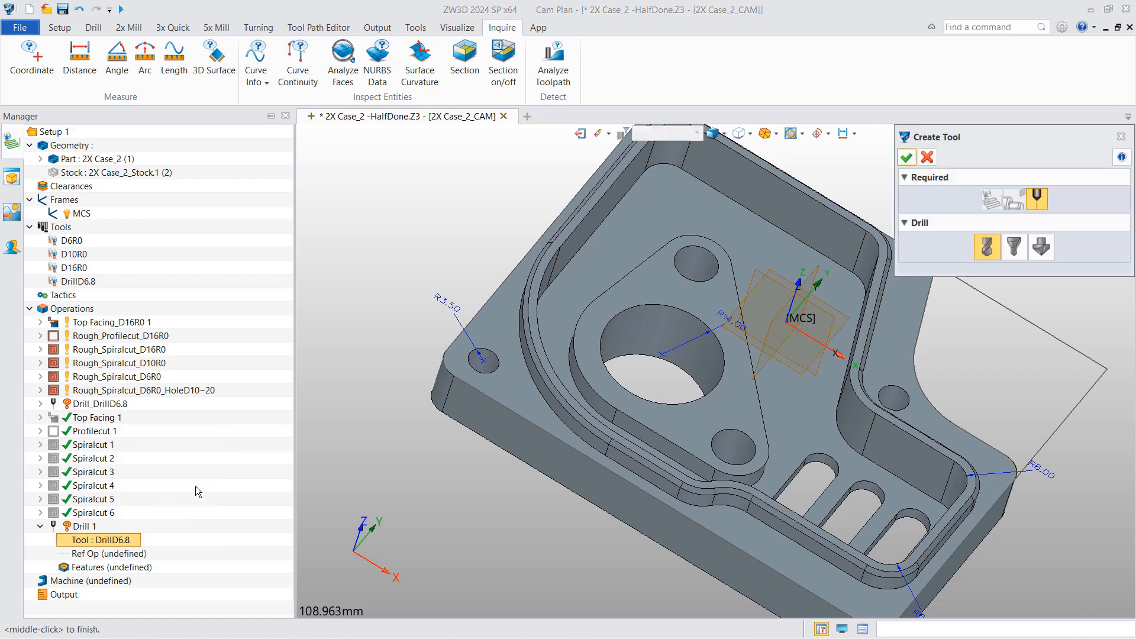
- Load DrillD7 and DrillD10 from MyToolLibrary.xlsx, overwriting Tool Holder 3 and Tool Holder 5
{"action": "middle_click", "coordinate": [945, 306]}
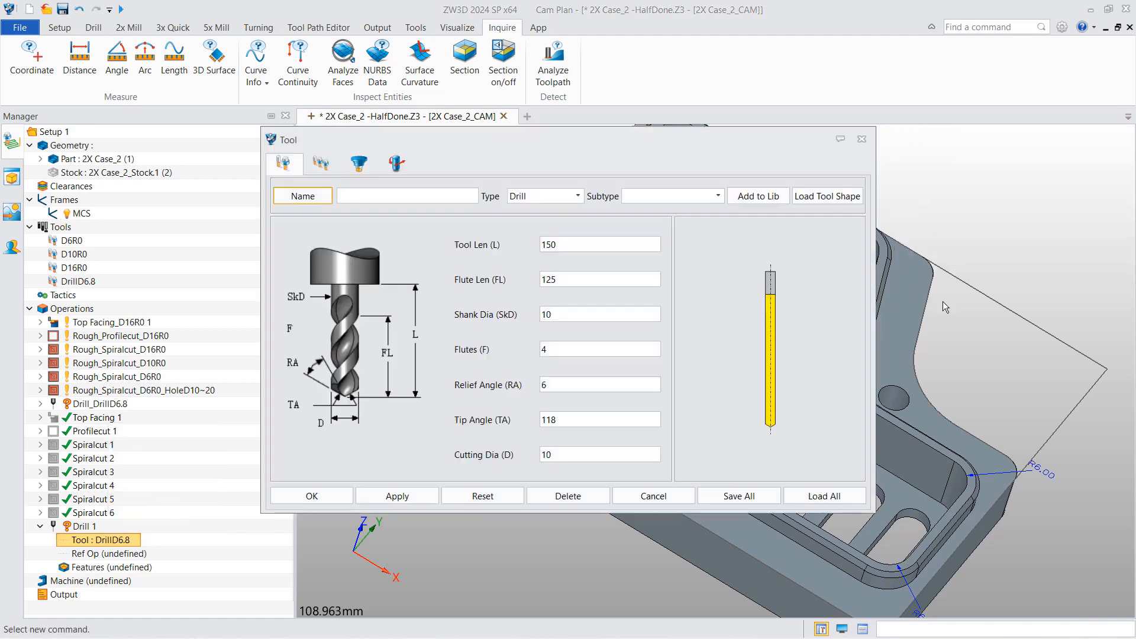
{"action": "left_click", "coordinate": [820, 496]}
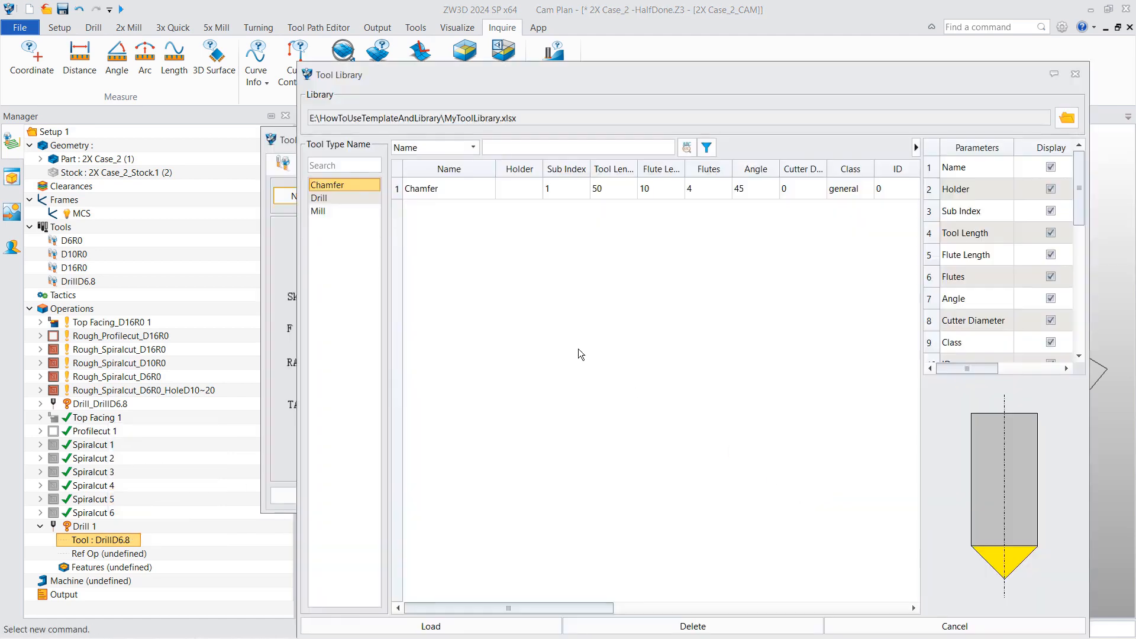
{"action": "left_click", "coordinate": [324, 199]}
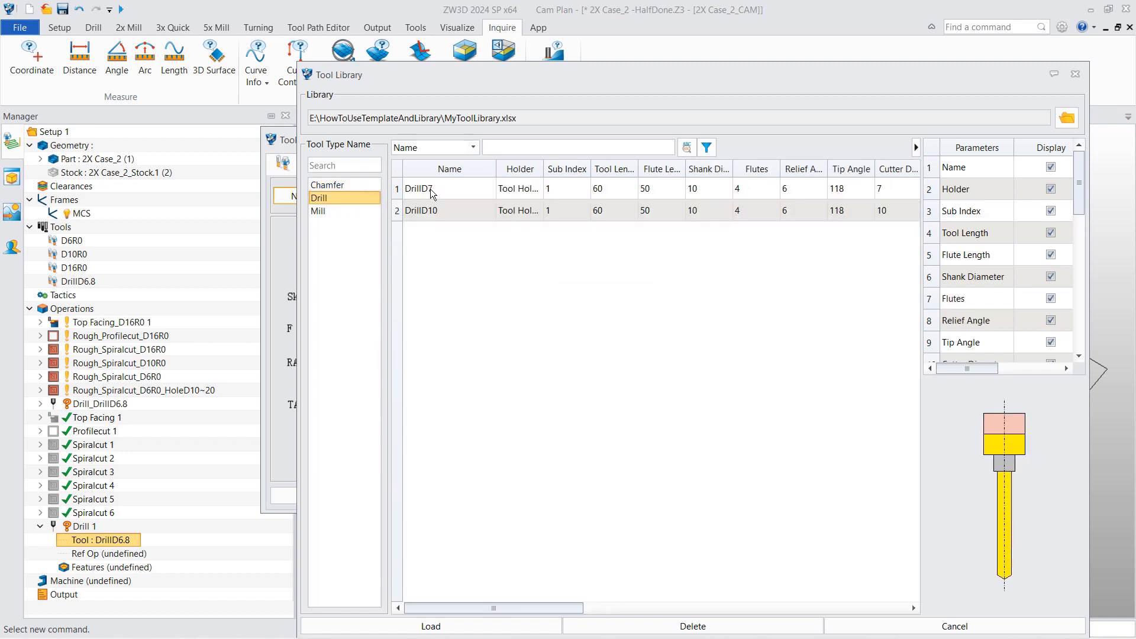
{"action": "left_click", "coordinate": [431, 189]}
{"action": "left_click_drag", "start_coordinate": [573, 87], "coordinate": [579, 55]}
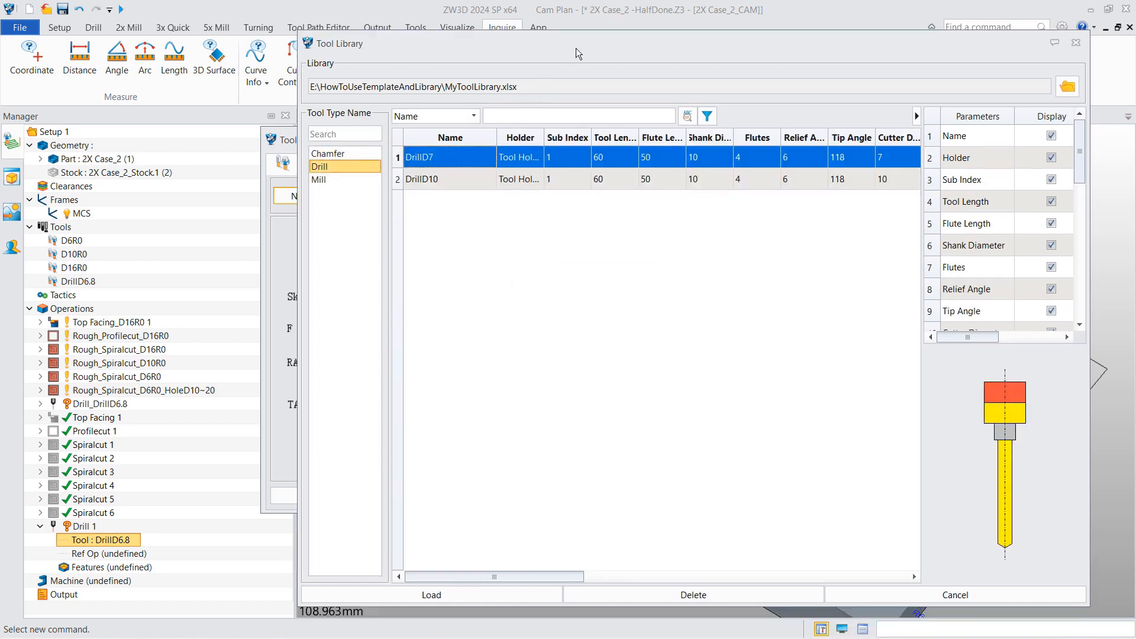
{"action": "left_click", "coordinate": [456, 178], "text": "shift"}
{"action": "left_click", "coordinate": [471, 597]}
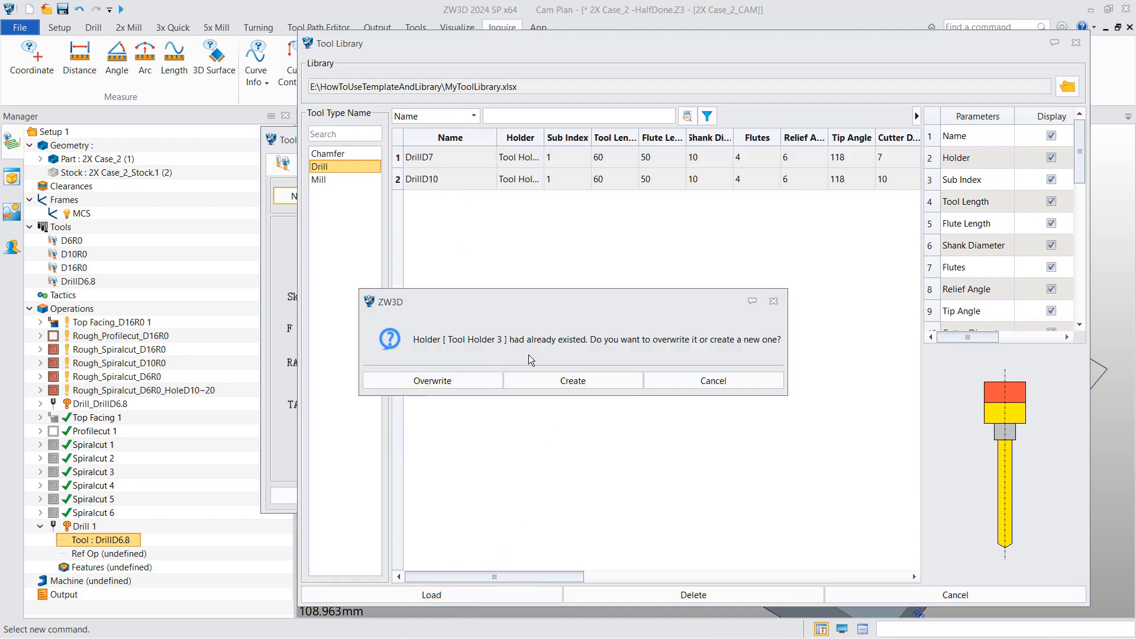
{"action": "left_click", "coordinate": [434, 377]}
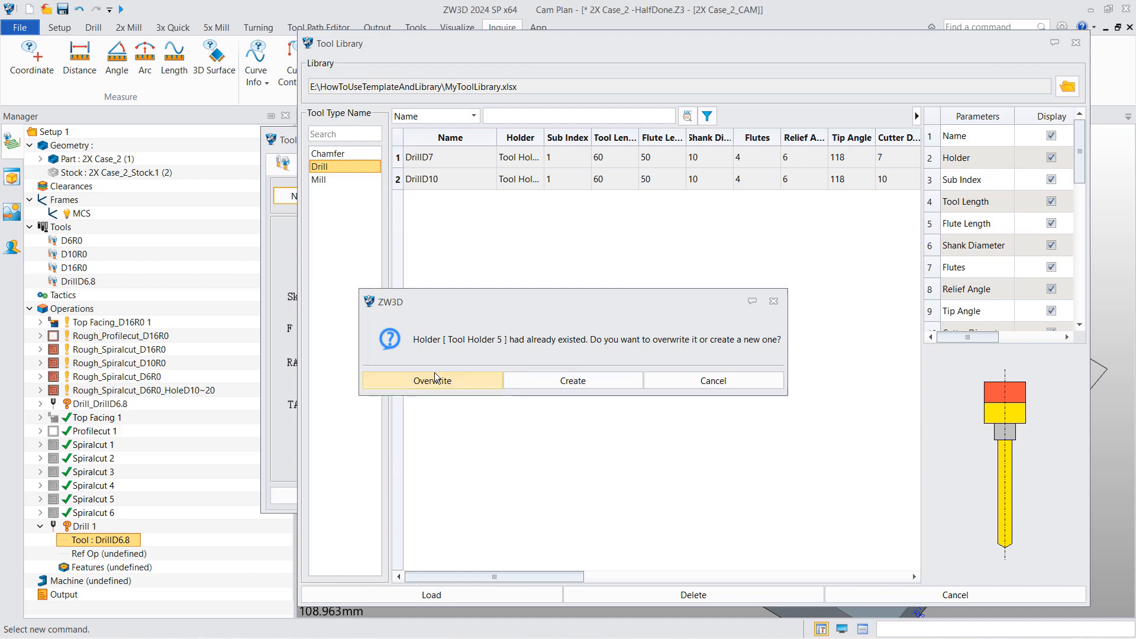
{"action": "left_click", "coordinate": [434, 379]}
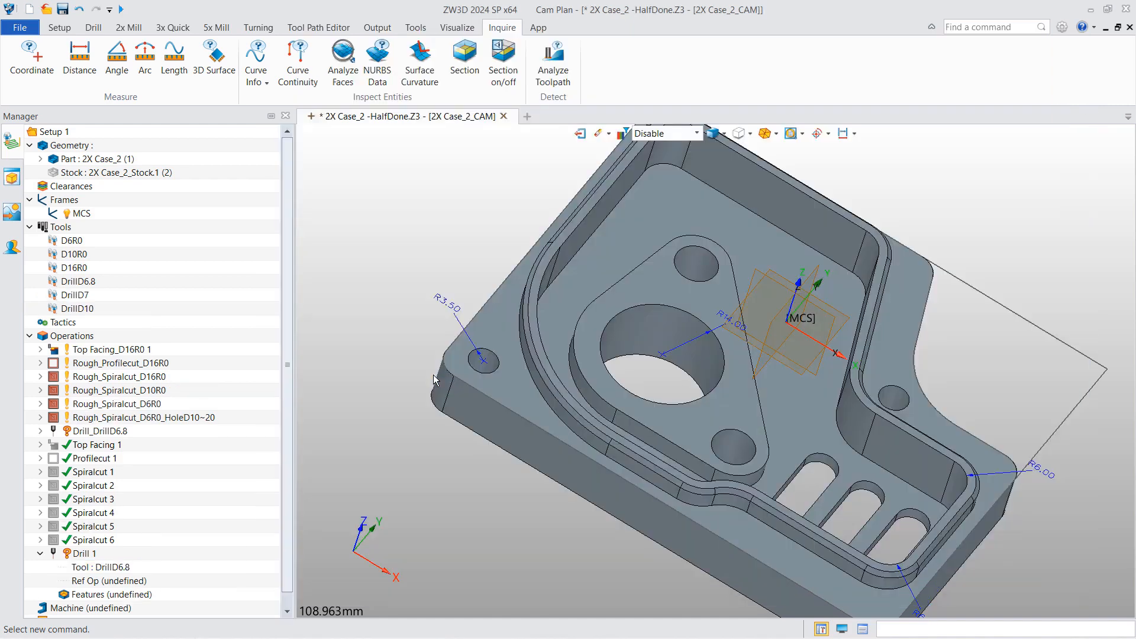
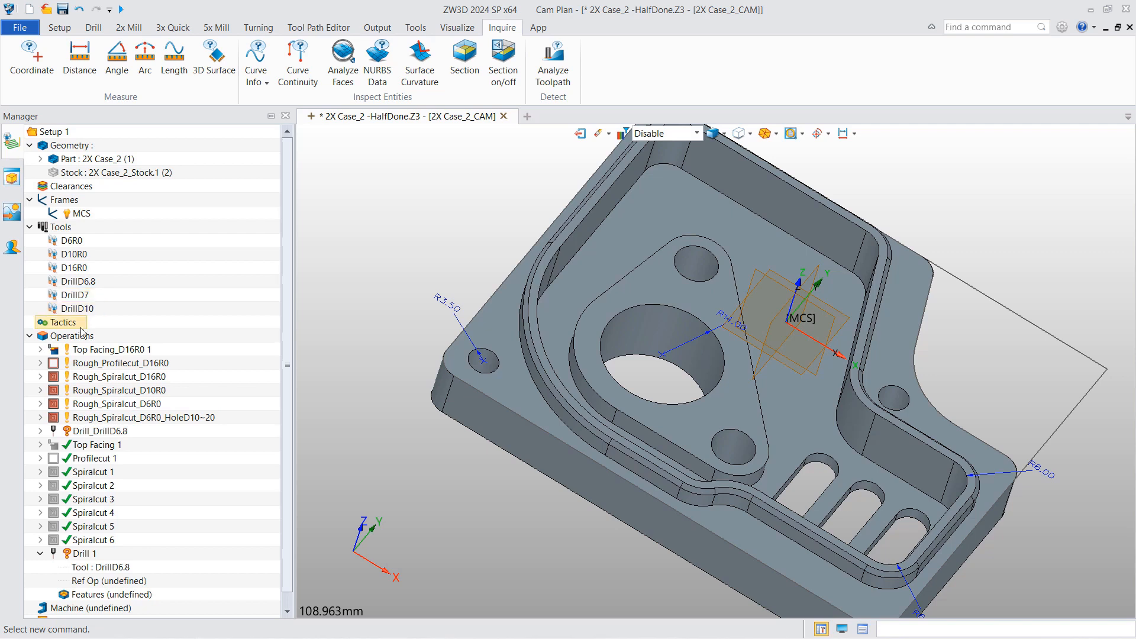
- Change Drill 1's tool to DrillD7 from the Tool List
{"action": "scroll", "coordinate": [101, 408], "scroll_direction": "down", "scroll_amount": 1}
{"action": "right_click", "coordinate": [114, 558]}
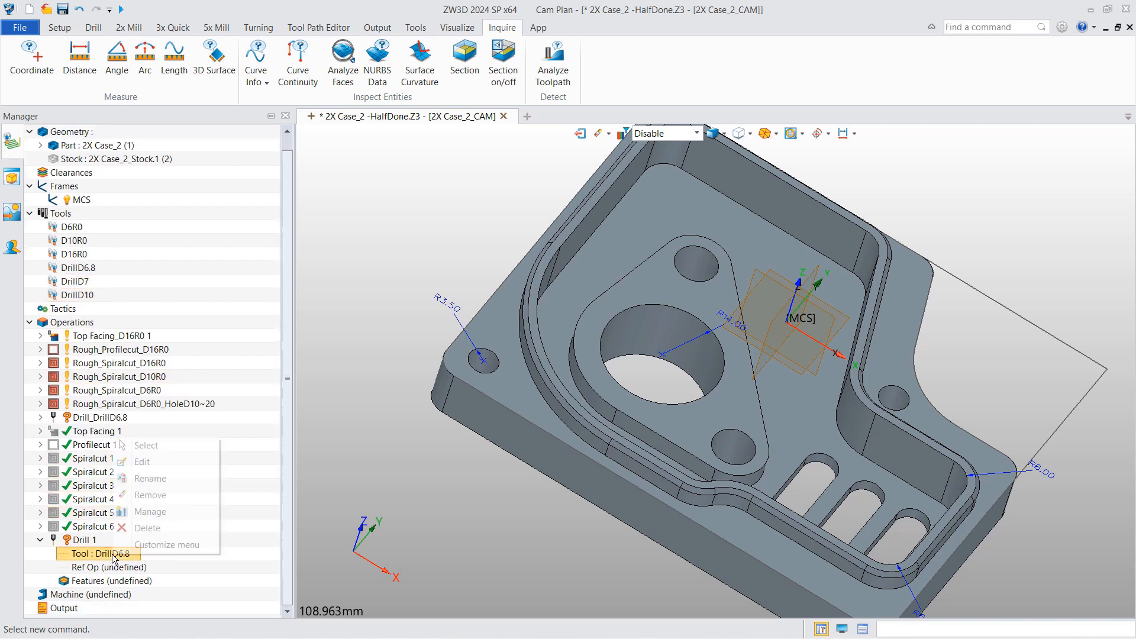
{"action": "left_click", "coordinate": [168, 447]}
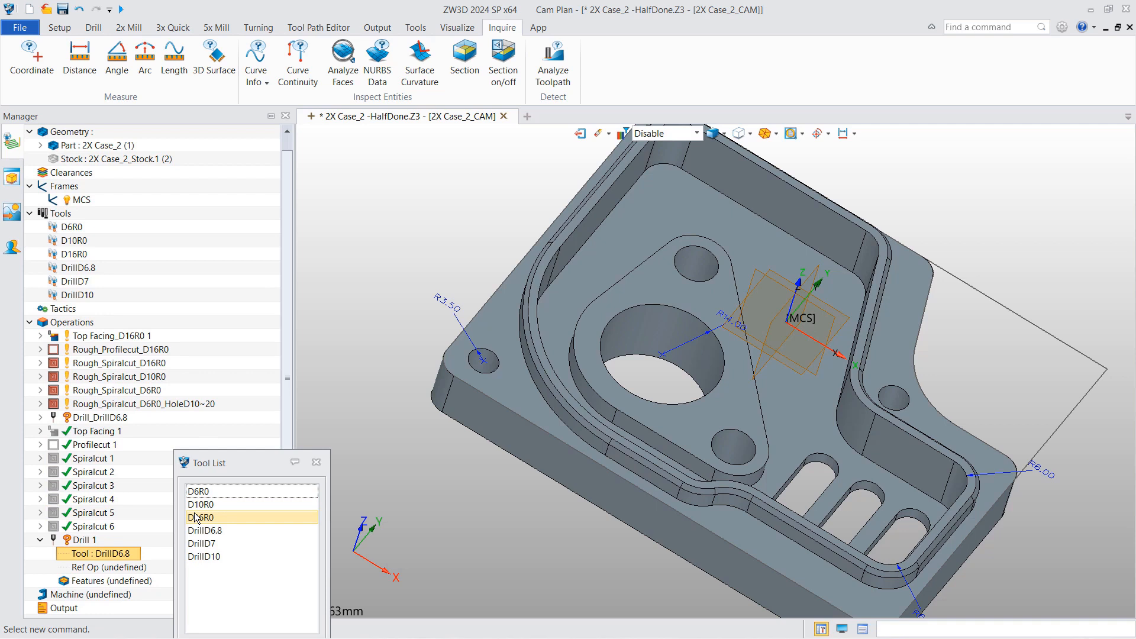
{"action": "double_click", "coordinate": [212, 542]}
- Create hole feature 'hole 1' from the two 7 mm holes, picked as cylinders, for Drill 1
{"action": "right_click", "coordinate": [83, 539]}
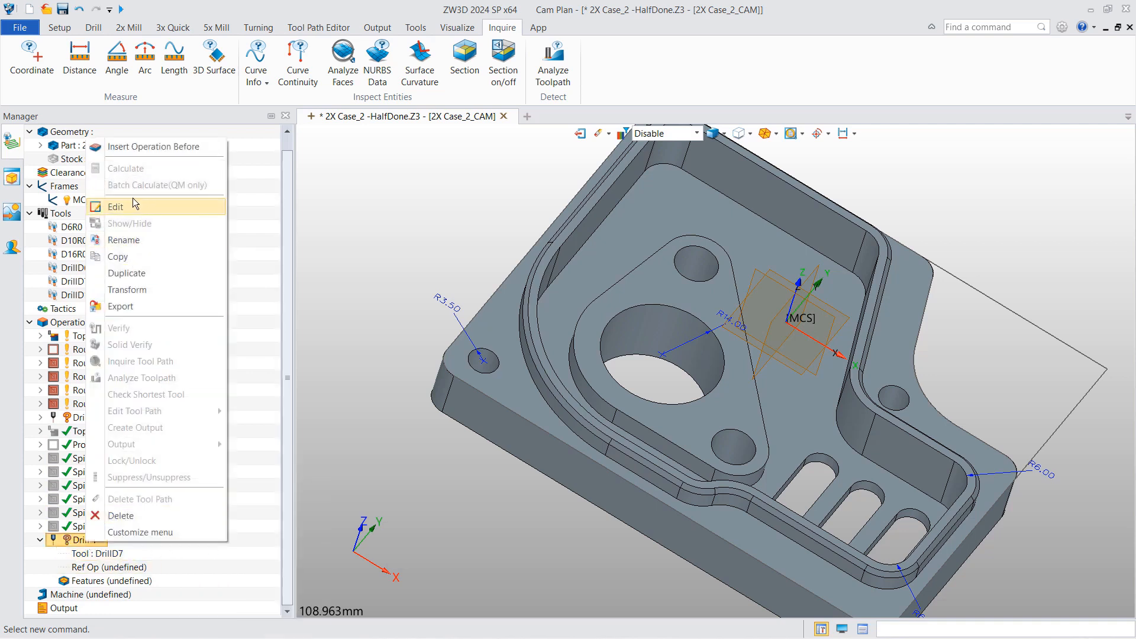
{"action": "right_click", "coordinate": [104, 581]}
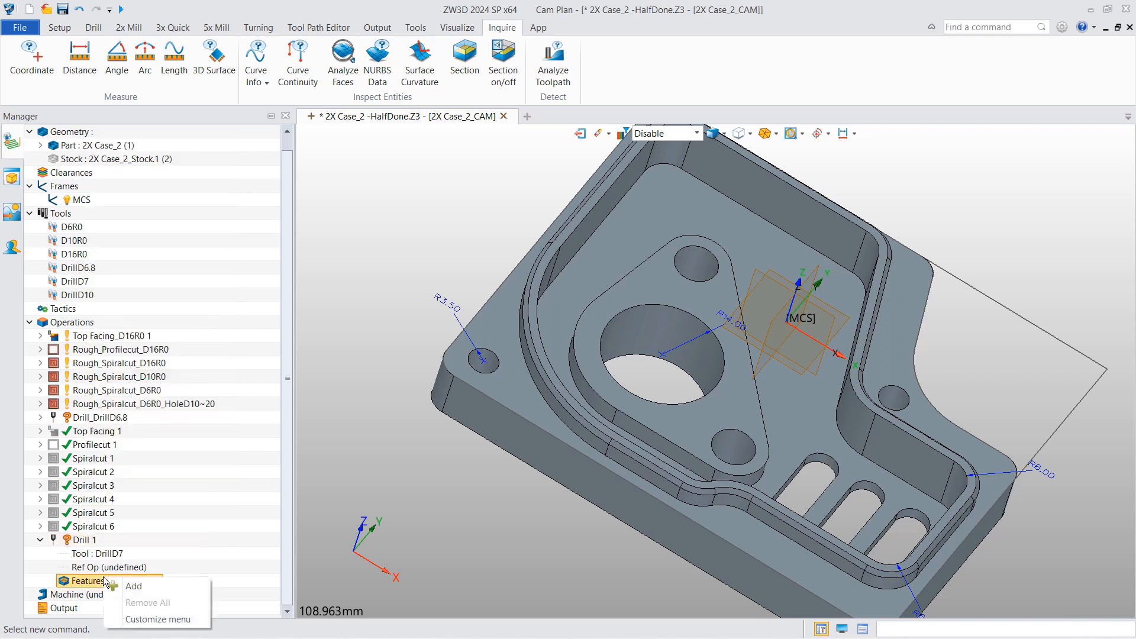
{"action": "left_click", "coordinate": [149, 586]}
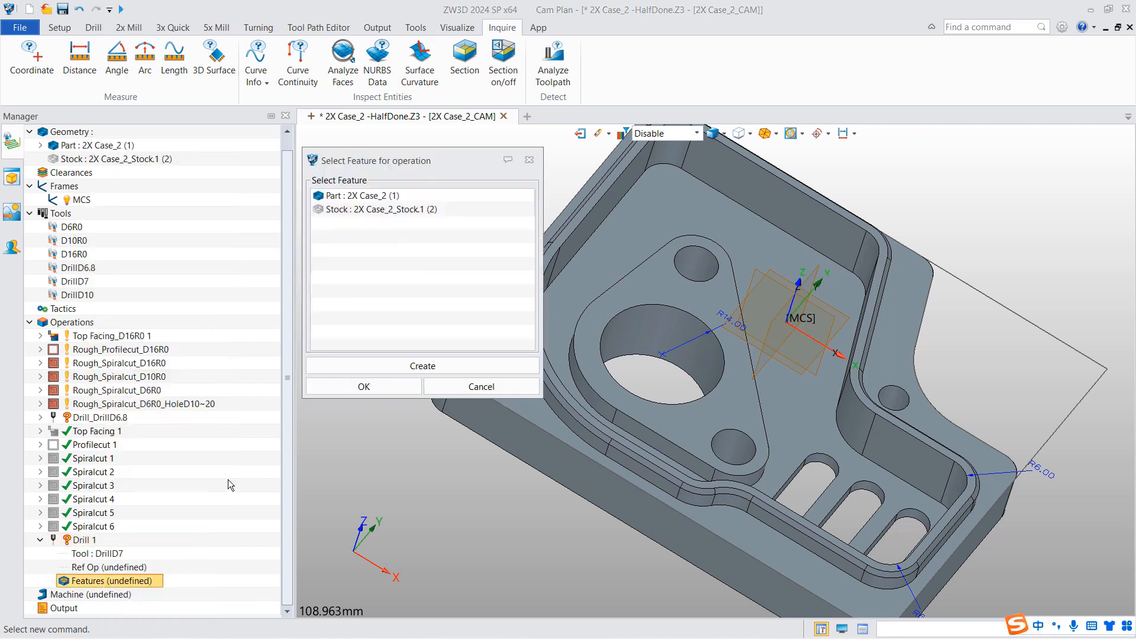
{"action": "left_click", "coordinate": [415, 366]}
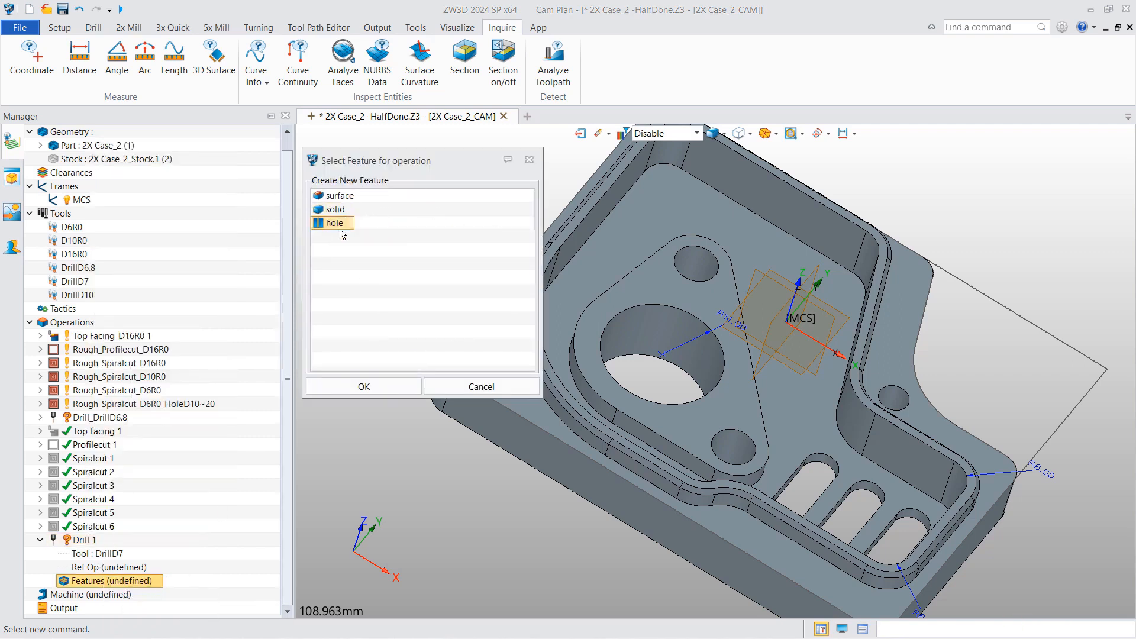
{"action": "left_click", "coordinate": [364, 386]}
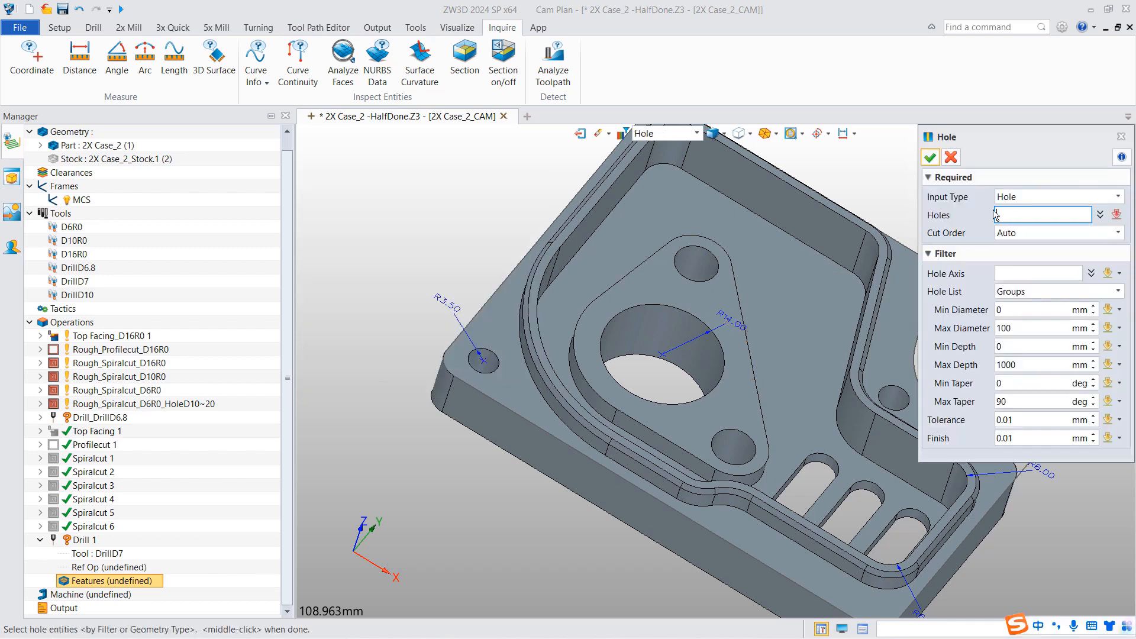
{"action": "left_click", "coordinate": [1043, 197]}
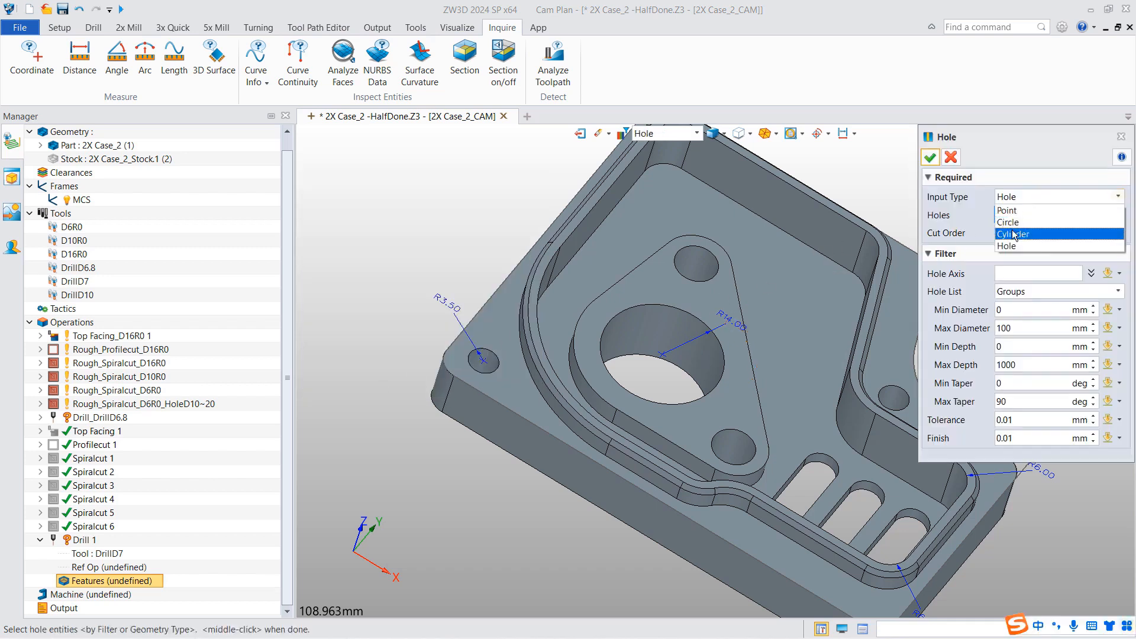
{"action": "left_click", "coordinate": [1015, 233]}
{"action": "left_click", "coordinate": [482, 364]}
{"action": "middle_click_drag", "start_coordinate": [608, 350], "coordinate": [469, 359]}
{"action": "left_click", "coordinate": [754, 405]}
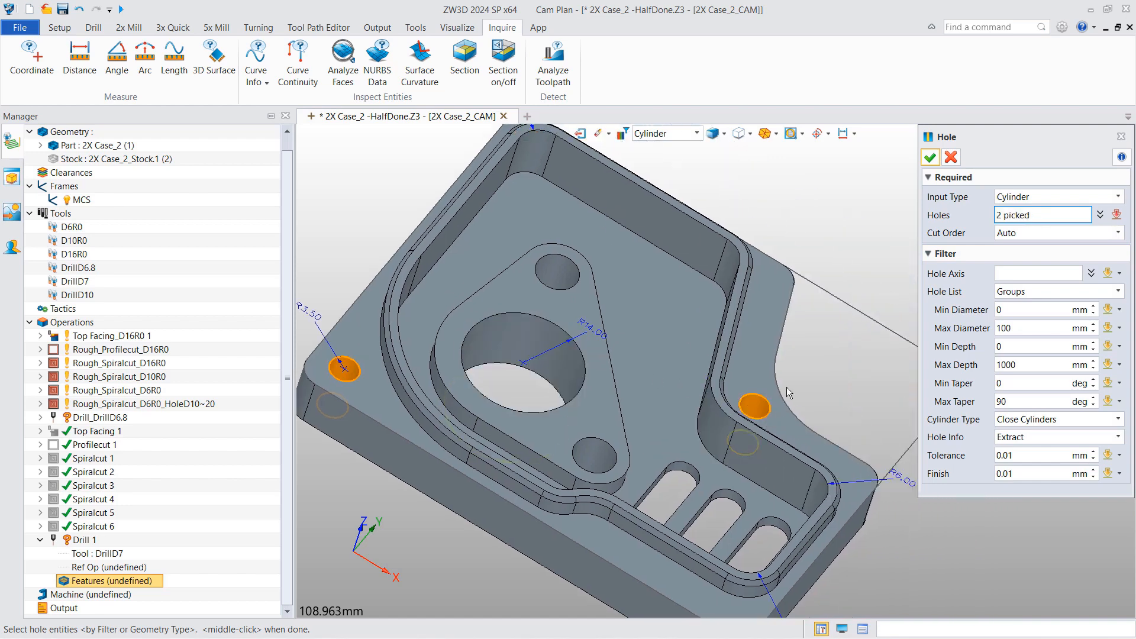
{"action": "left_click", "coordinate": [929, 159]}
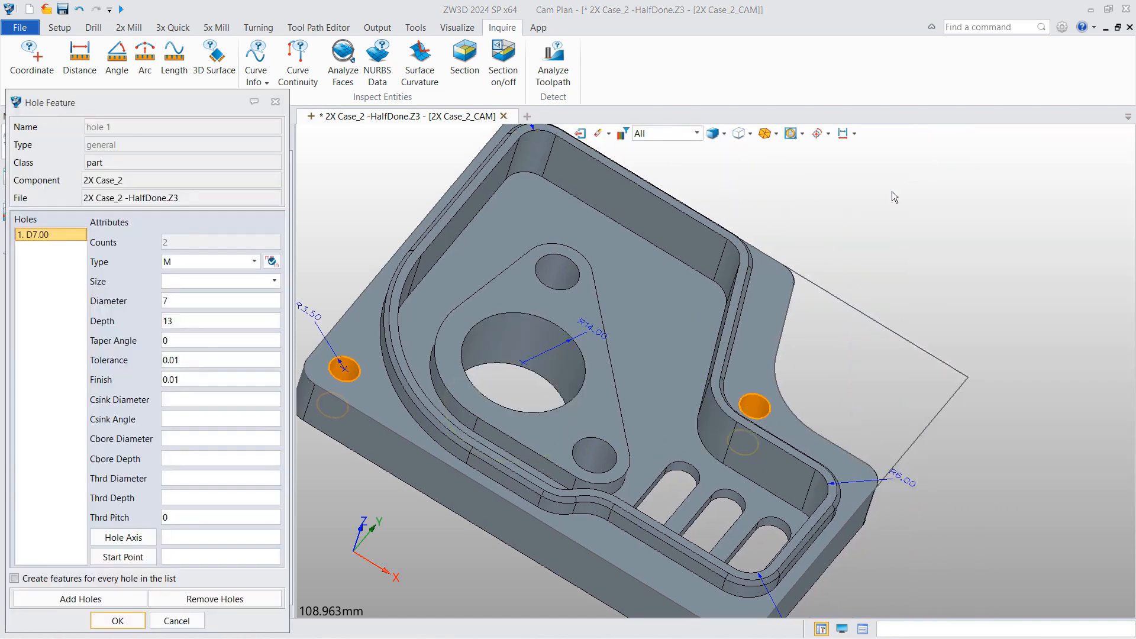
{"action": "left_click", "coordinate": [117, 621]}
{"action": "scroll", "coordinate": [117, 597], "scroll_direction": "down", "scroll_amount": 1}
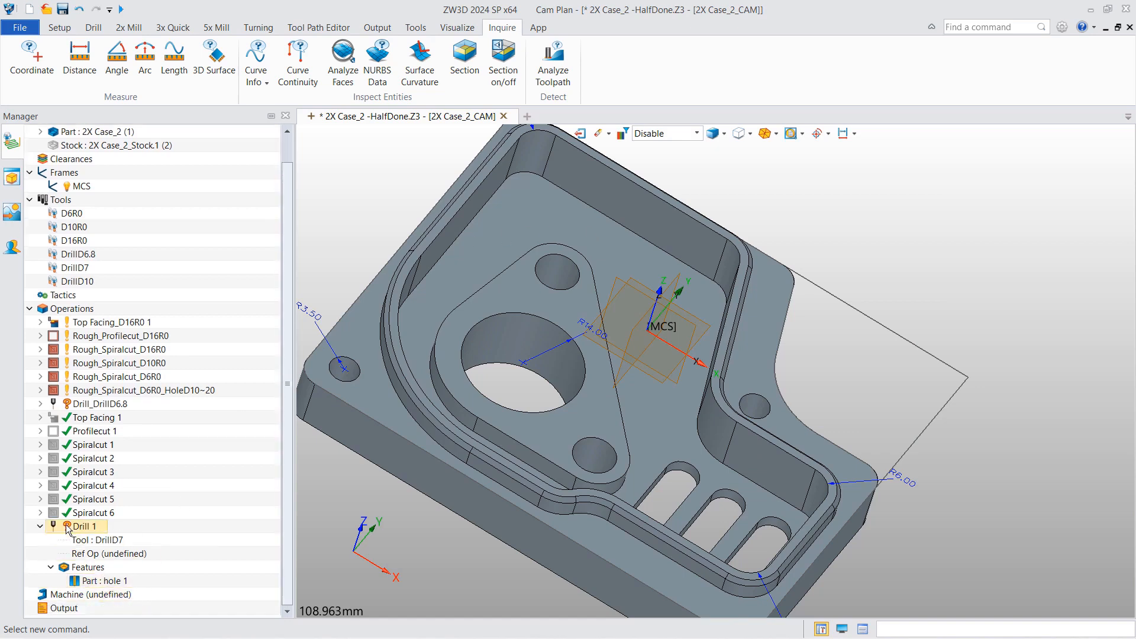
- Calculate Drill 1's toolpath and add the 2X Case_2 part to its features
{"action": "right_click", "coordinate": [78, 526]}
{"action": "left_click", "coordinate": [112, 150]}
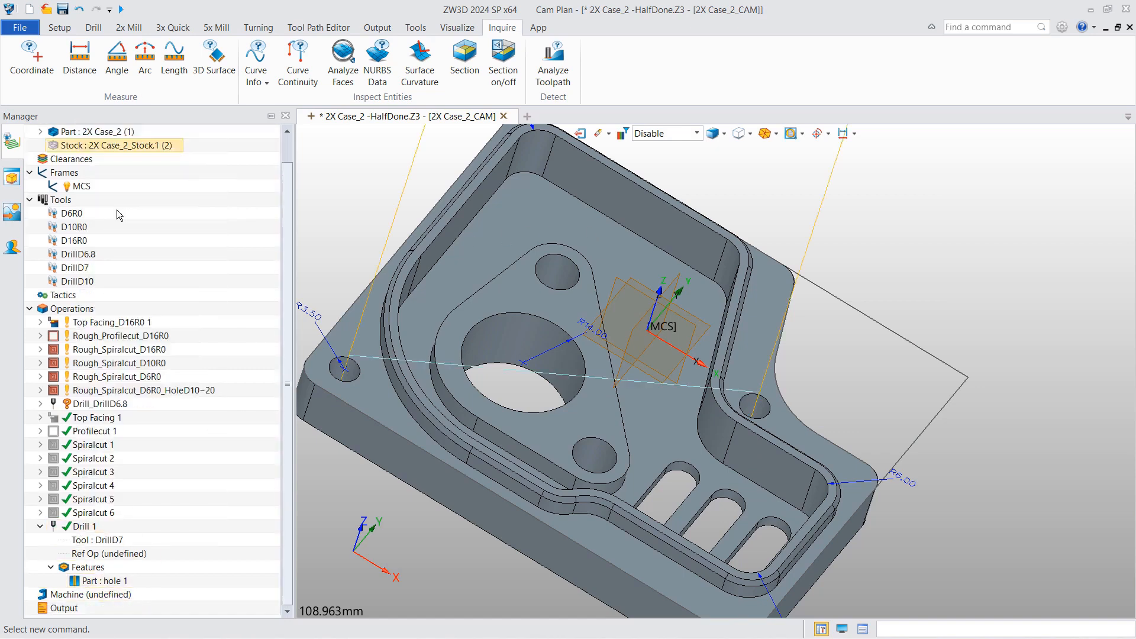
{"action": "right_click", "coordinate": [89, 571]}
{"action": "left_click", "coordinate": [118, 579]}
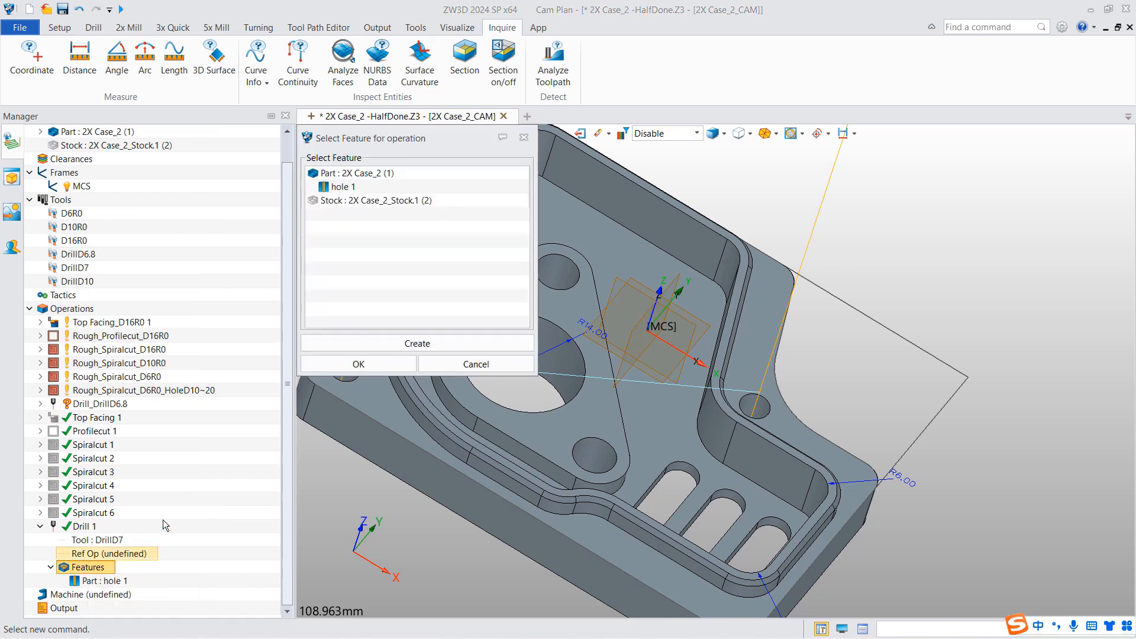
{"action": "left_click", "coordinate": [372, 173]}
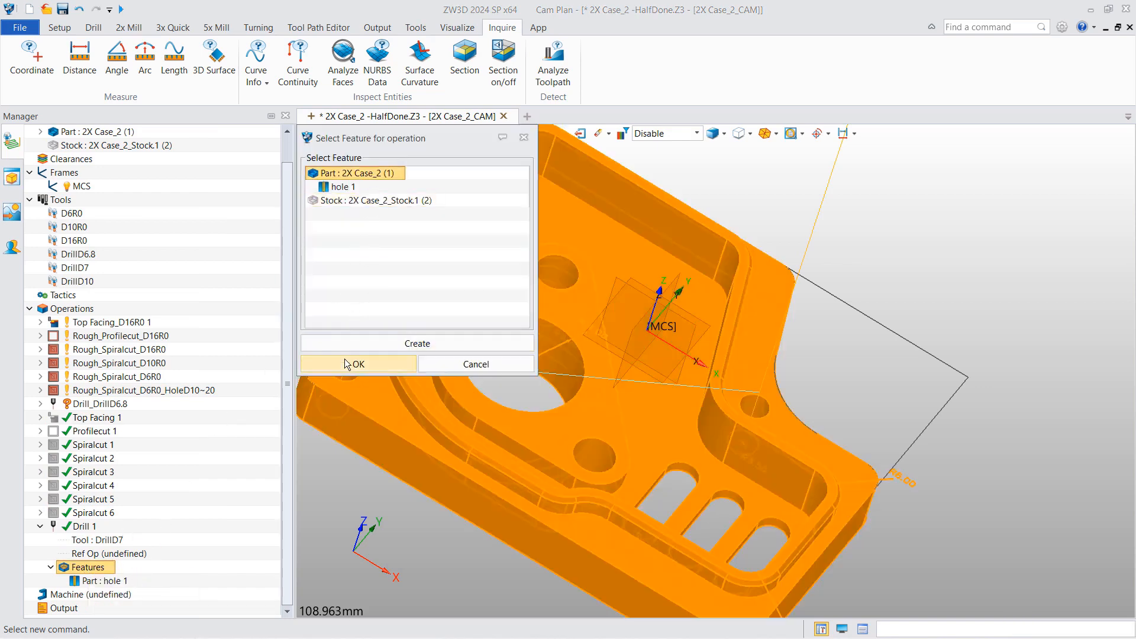
{"action": "left_click", "coordinate": [346, 363]}
- Recalculate the Drill 1 toolpath and inspect it from a low side view
{"action": "right_click", "coordinate": [83, 534]}
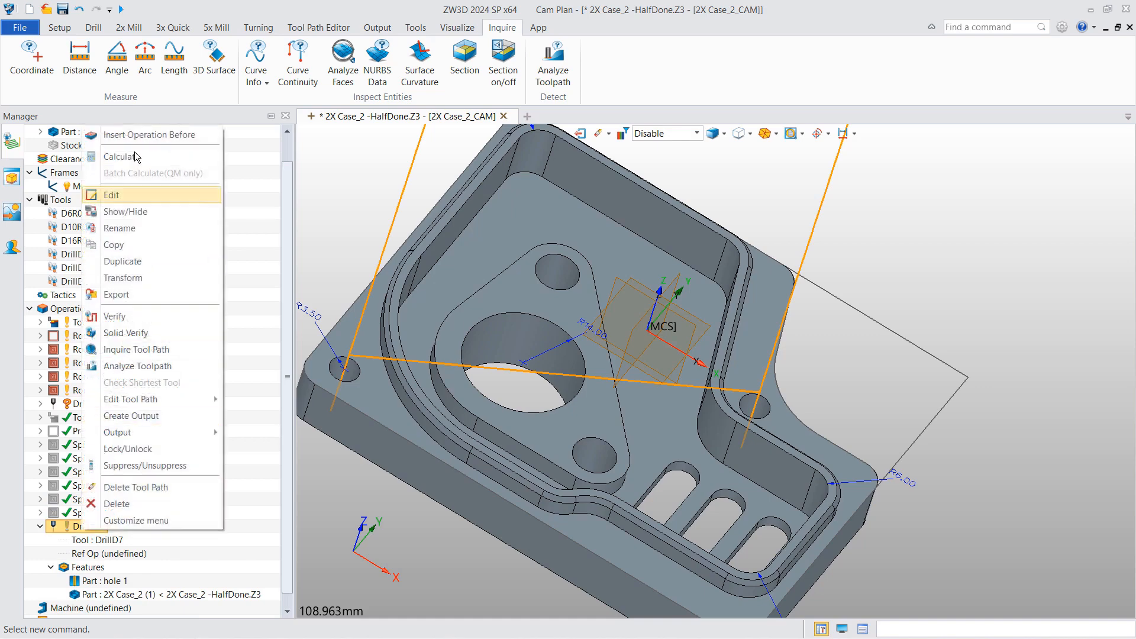
{"action": "left_click", "coordinate": [133, 157]}
{"action": "scroll", "coordinate": [435, 342], "scroll_direction": "down", "scroll_amount": 3}
{"action": "middle_click_drag", "start_coordinate": [435, 342], "coordinate": [440, 293]}
{"action": "middle_click_drag", "start_coordinate": [453, 342], "coordinate": [470, 308], "text": "shift"}
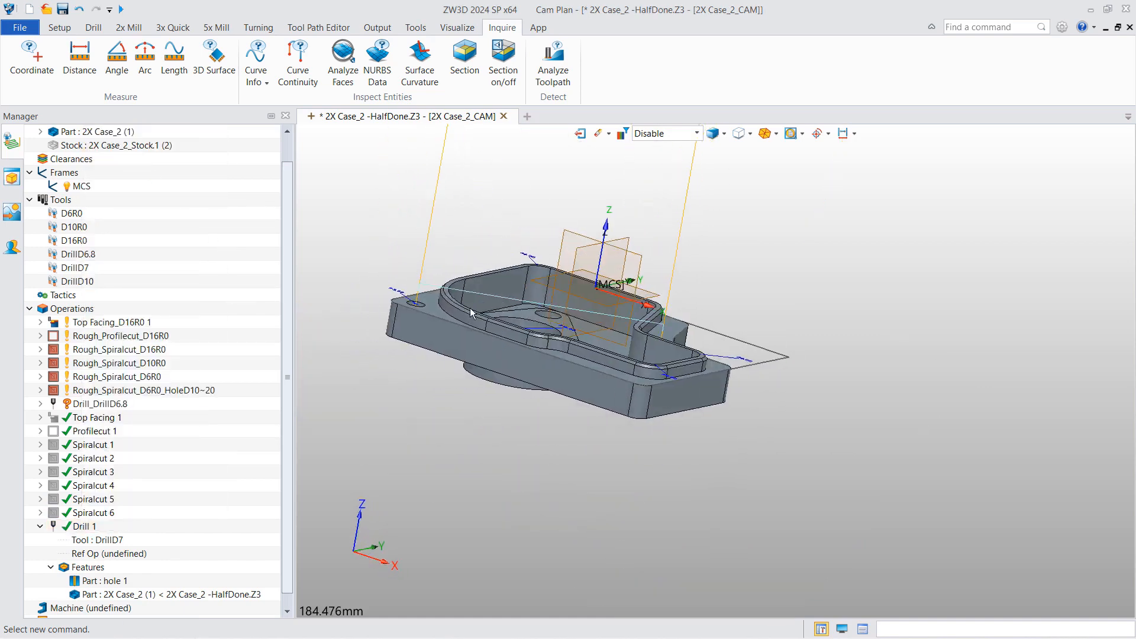
- Duplicate the Drill 1 operation to create Drill 2
{"action": "left_click", "coordinate": [39, 526]}
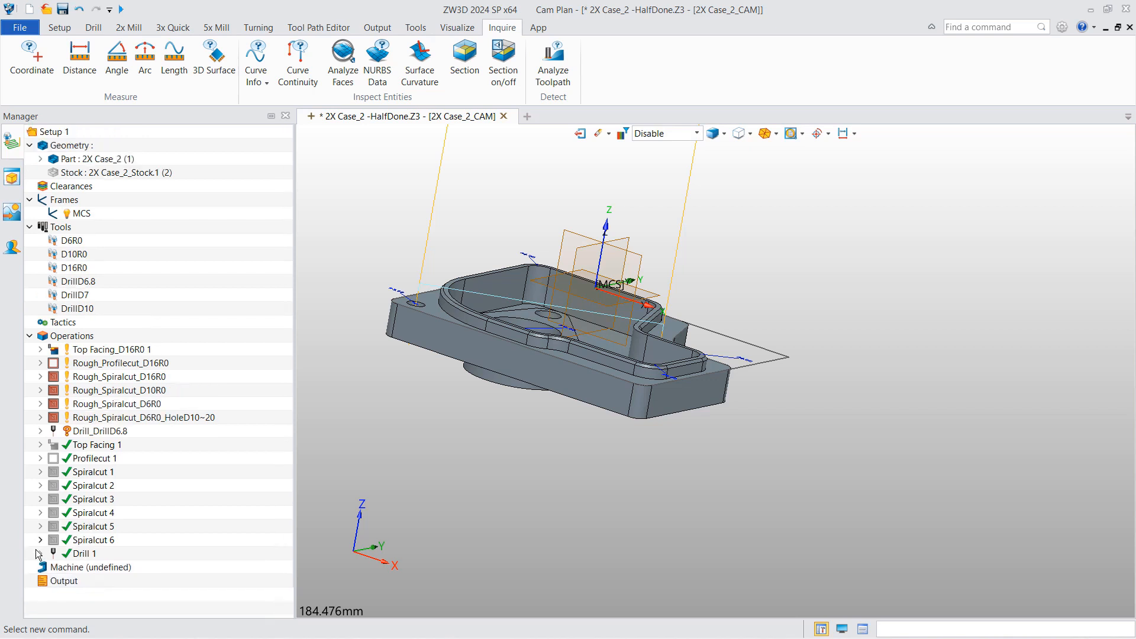
{"action": "left_click", "coordinate": [59, 554]}
{"action": "right_click", "coordinate": [60, 553]}
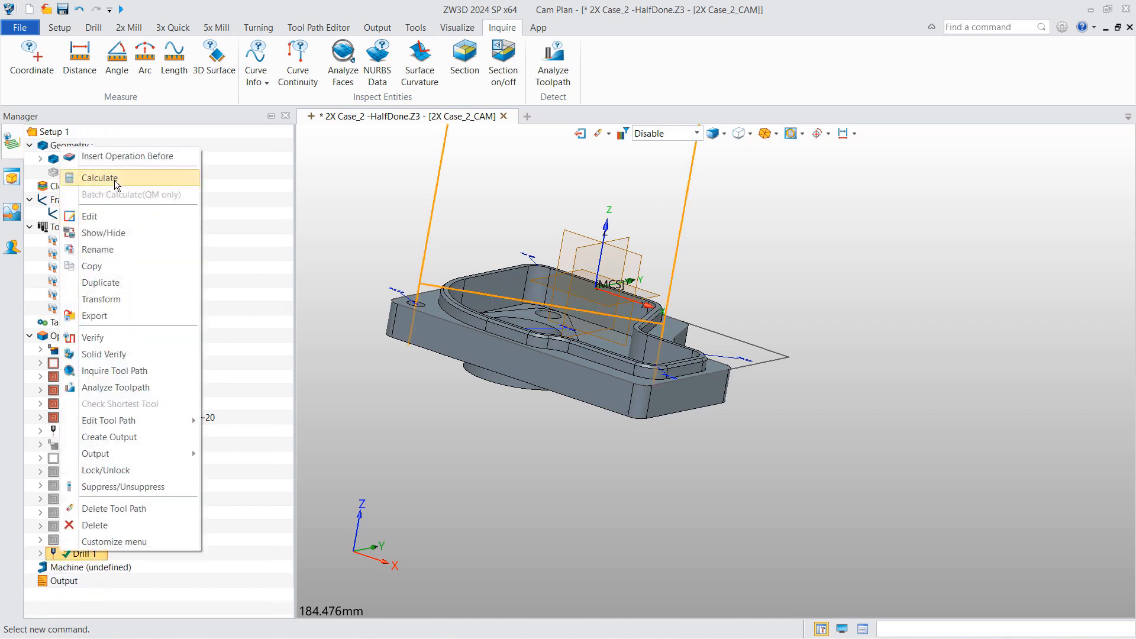
{"action": "left_click", "coordinate": [101, 283]}
- Remove hole 1 from Drill 2 and replace its DrillD7 tool with DrillD10
{"action": "scroll", "coordinate": [118, 532], "scroll_direction": "down", "scroll_amount": 2}
{"action": "left_click", "coordinate": [98, 567]}
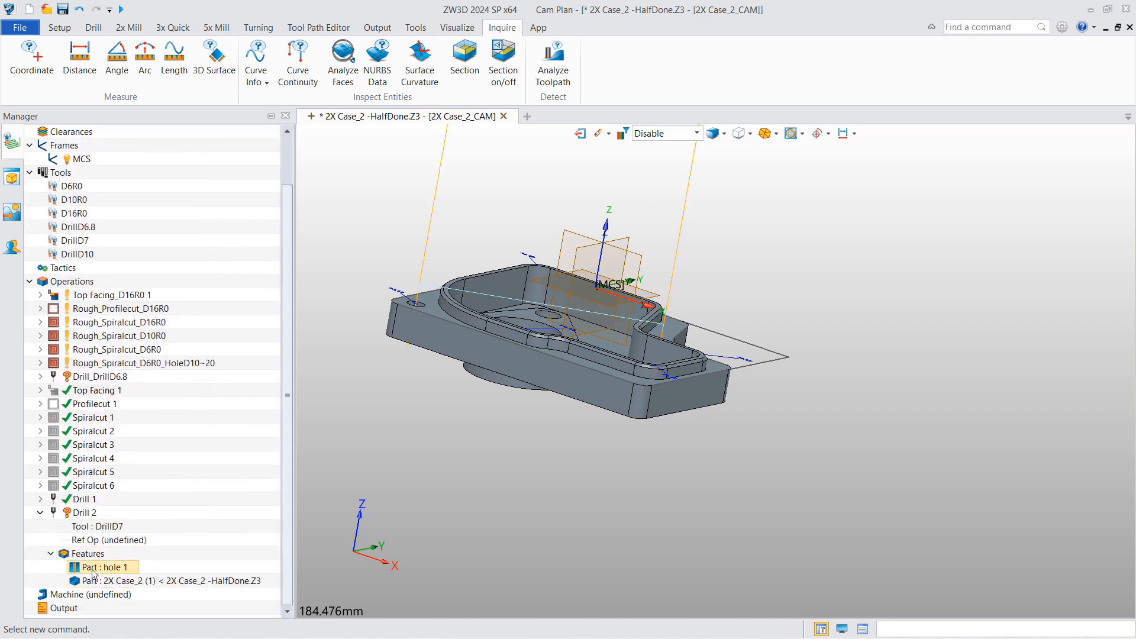
{"action": "right_click", "coordinate": [99, 570]}
{"action": "left_click", "coordinate": [136, 596]}
{"action": "right_click", "coordinate": [97, 540]}
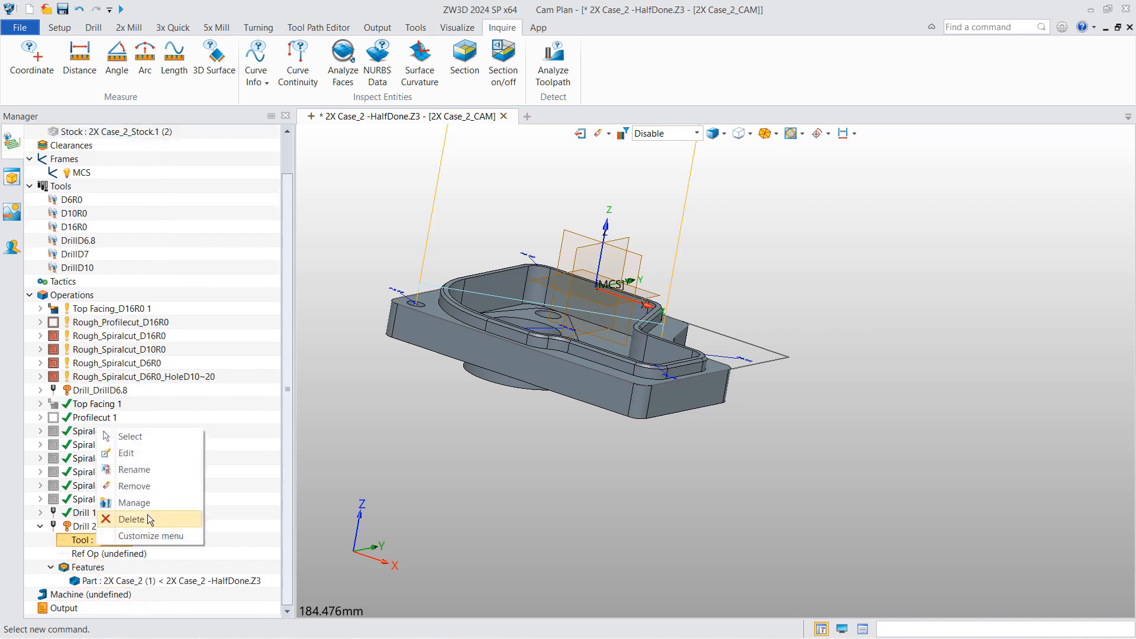
{"action": "left_click", "coordinate": [149, 516]}
{"action": "right_click", "coordinate": [117, 537]}
{"action": "left_click", "coordinate": [159, 435]}
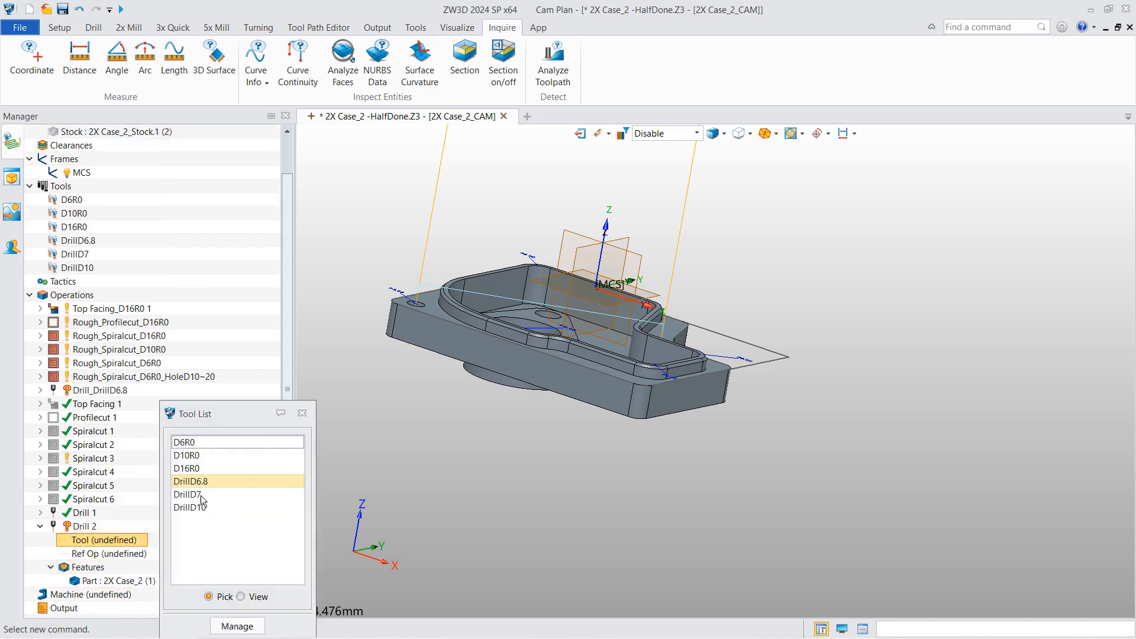
{"action": "double_click", "coordinate": [195, 513]}
- Create hole feature 'hole 2' from the two 10 mm holes for Drill 2
{"action": "left_click", "coordinate": [107, 582]}
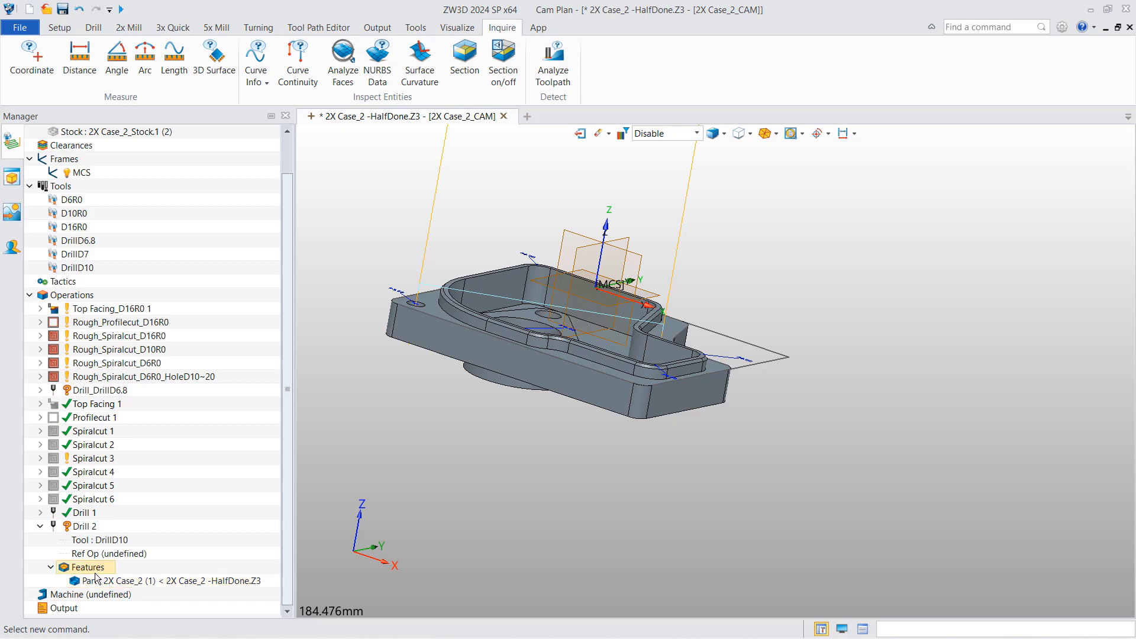
{"action": "right_click", "coordinate": [94, 571]}
{"action": "left_click", "coordinate": [120, 582]}
{"action": "left_click", "coordinate": [406, 341]}
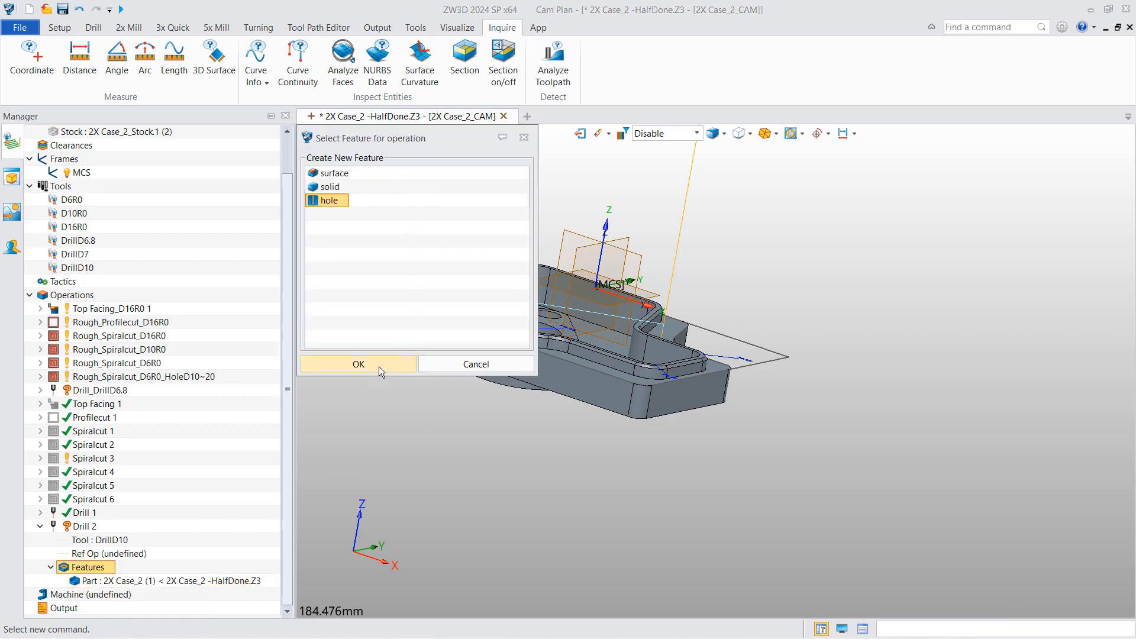
{"action": "left_click", "coordinate": [359, 364]}
{"action": "left_click", "coordinate": [549, 287]}
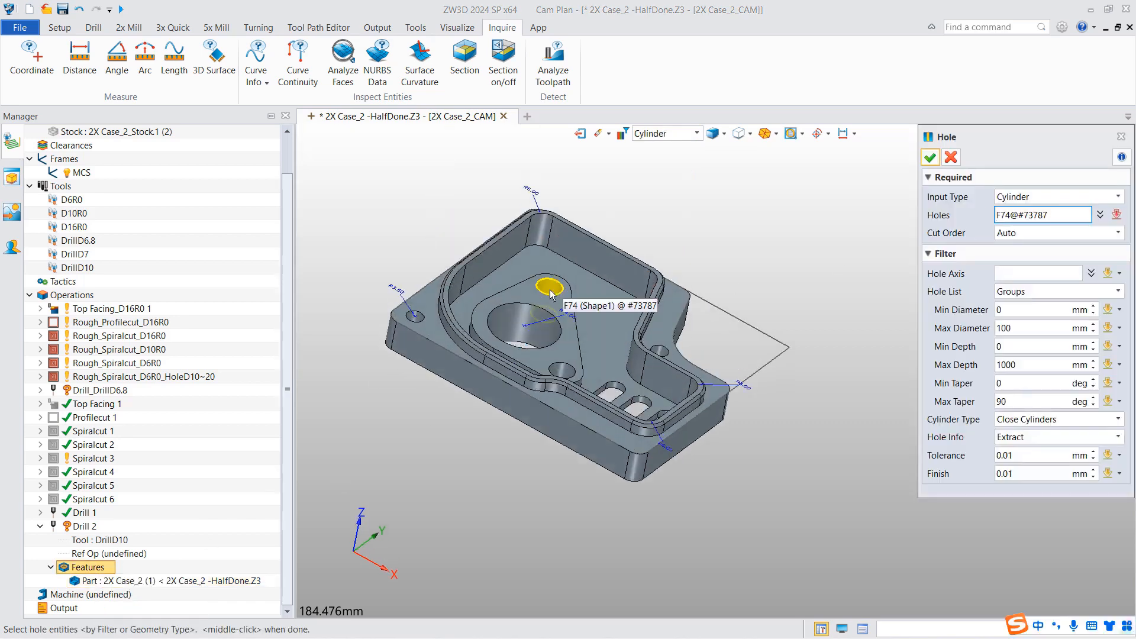
{"action": "left_click", "coordinate": [562, 370]}
{"action": "middle_click", "coordinate": [775, 266]}
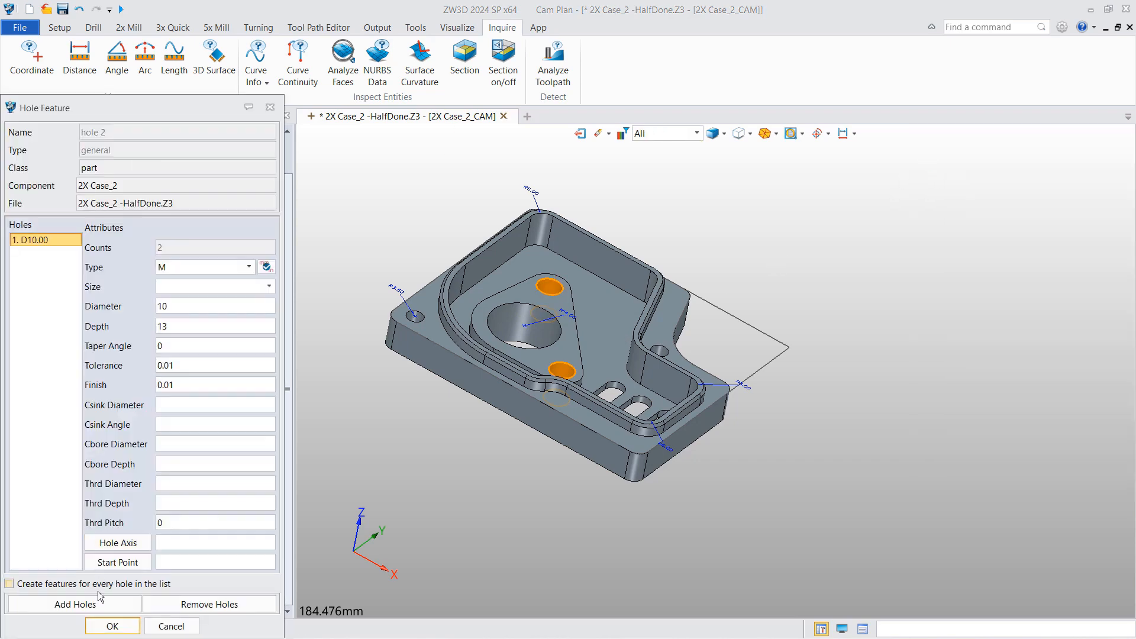
{"action": "left_click", "coordinate": [112, 627]}
- Calculate the Drill 2 toolpath and orbit the part to inspect it
{"action": "right_click", "coordinate": [86, 526]}
{"action": "left_click", "coordinate": [151, 153]}
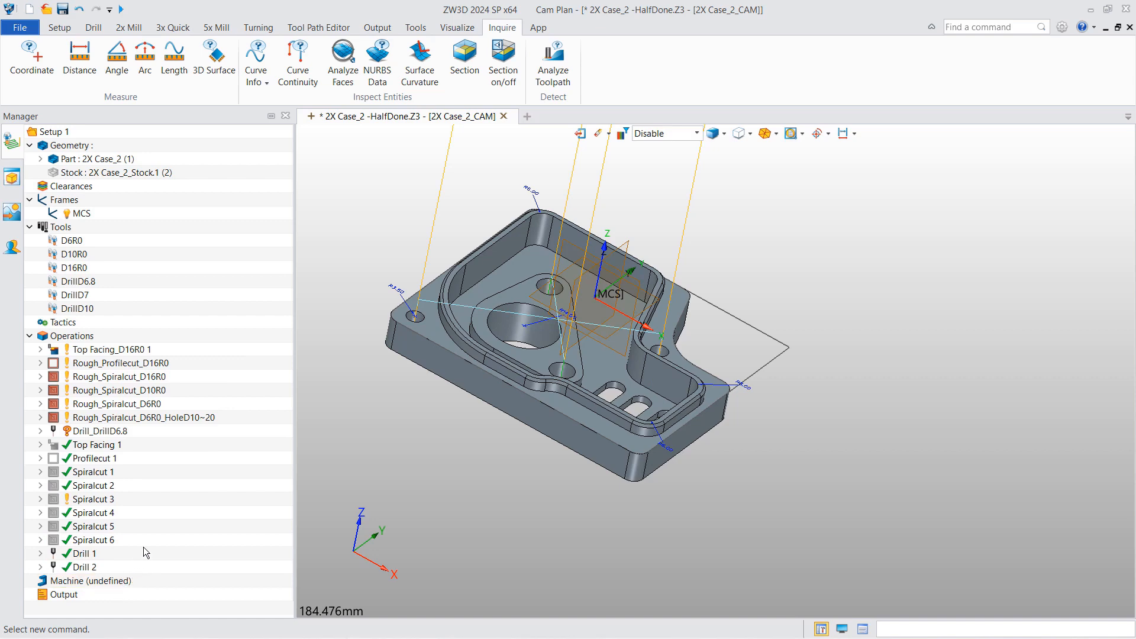
{"action": "right_click_drag", "start_coordinate": [411, 501], "coordinate": [531, 438]}
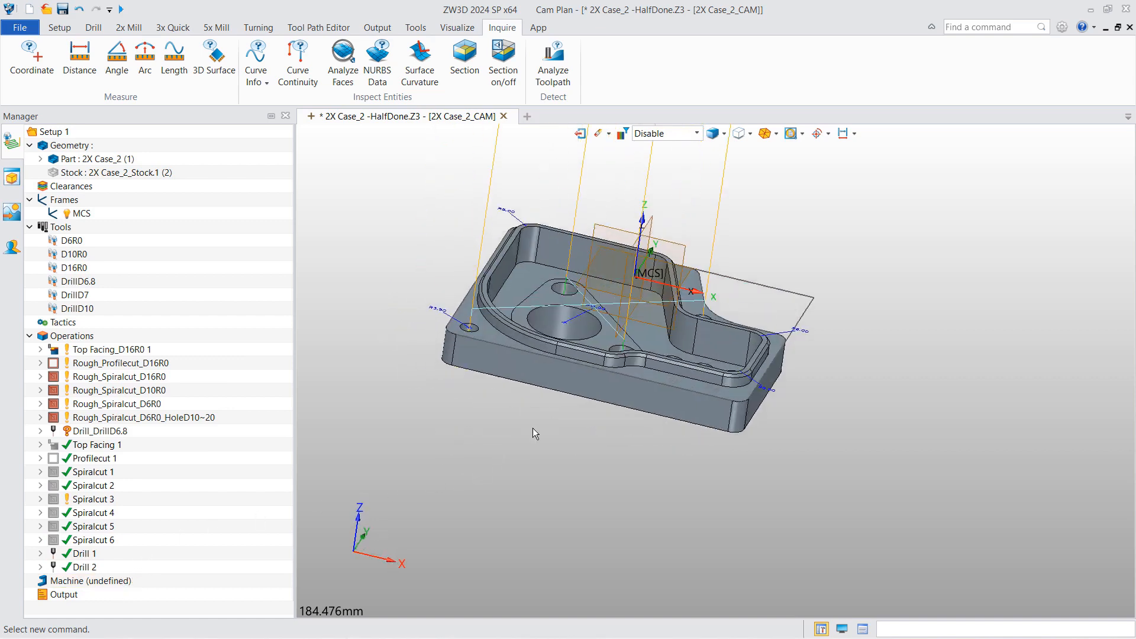
{"action": "scroll", "coordinate": [548, 296], "scroll_direction": "up", "scroll_amount": 3}
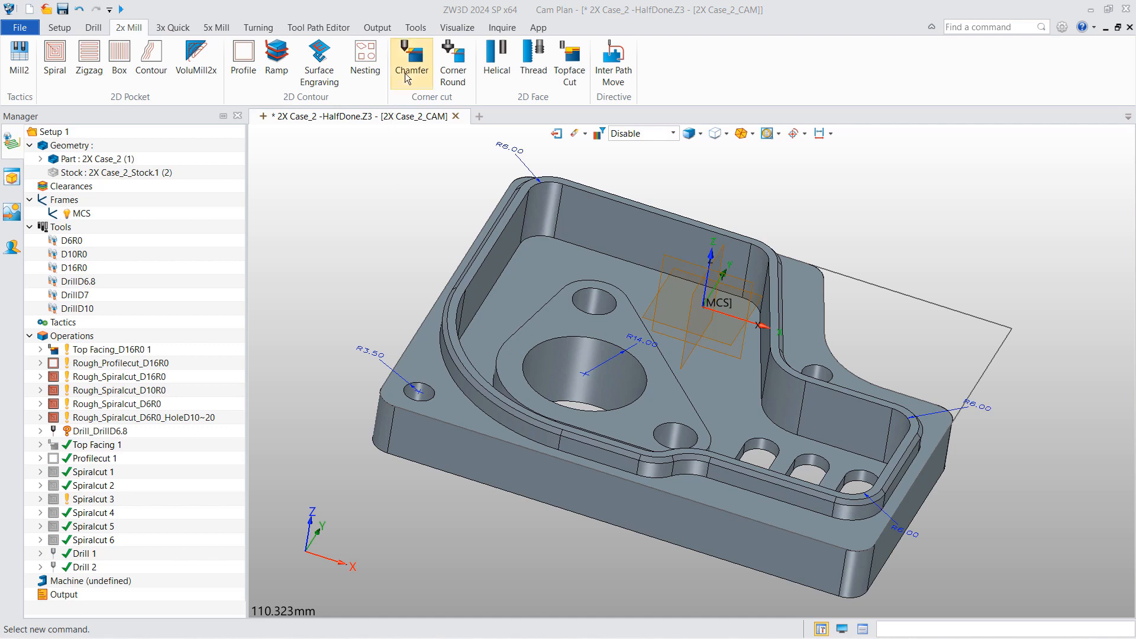
- Add Chamfer Cut 1 using the 45° Chamfer tool loaded from the tool library
{"action": "left_click", "coordinate": [412, 67]}
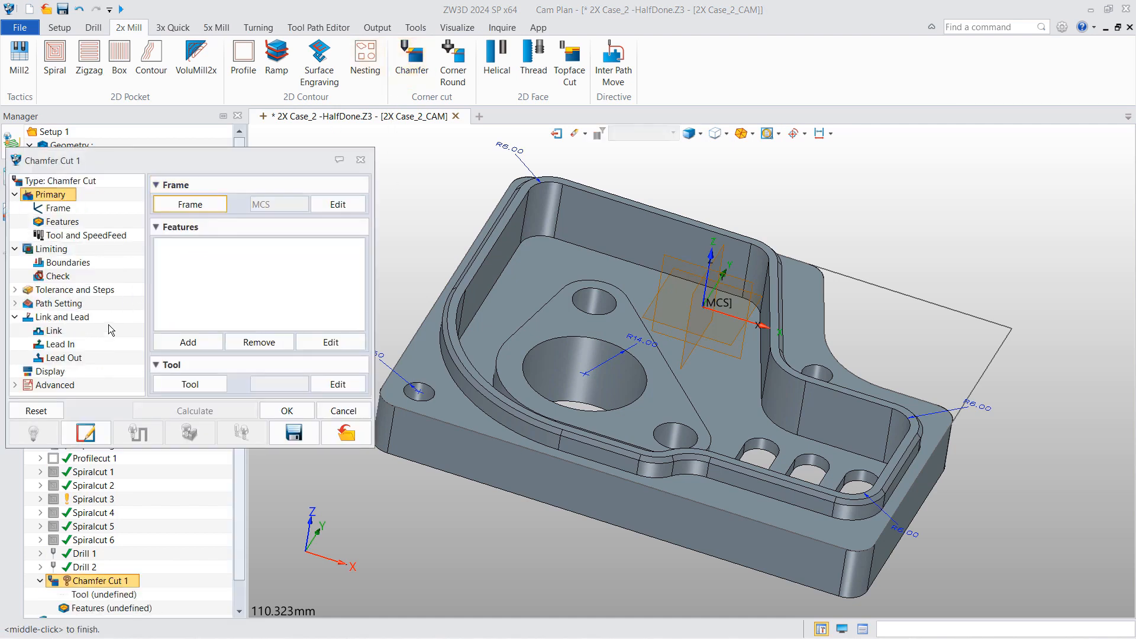
{"action": "left_click", "coordinate": [116, 234]}
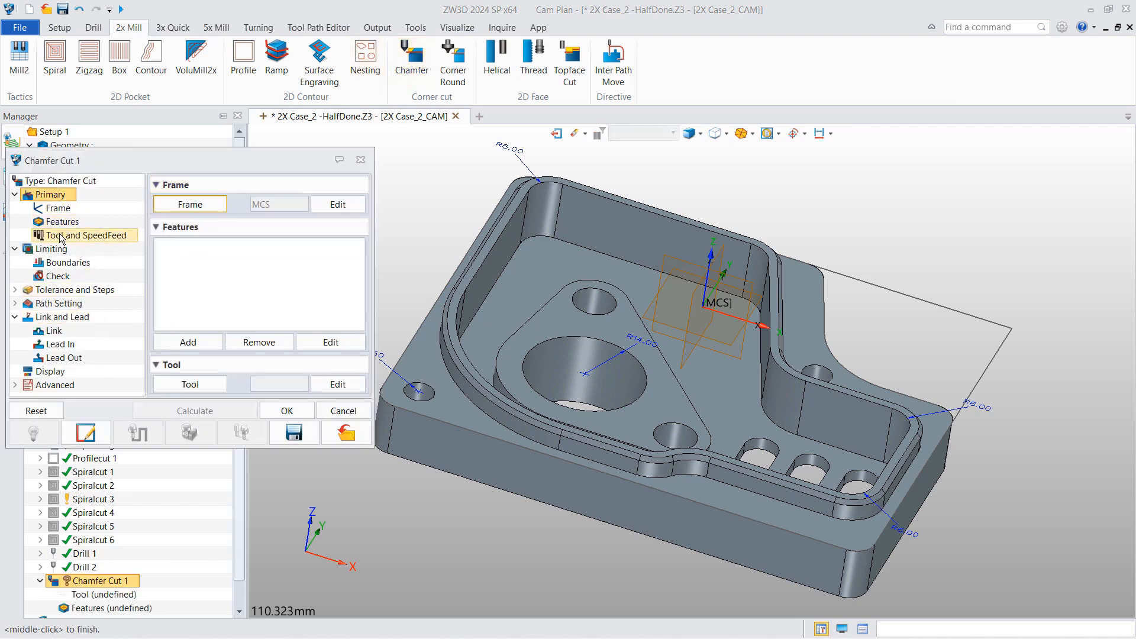
{"action": "left_click", "coordinate": [190, 204]}
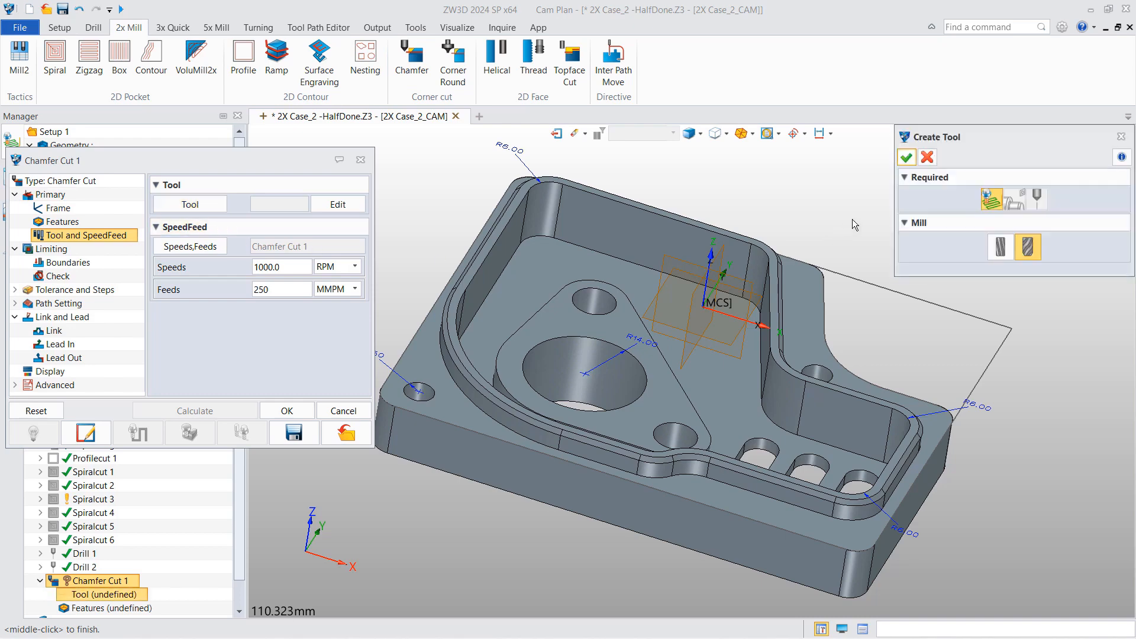
{"action": "left_click", "coordinate": [907, 158]}
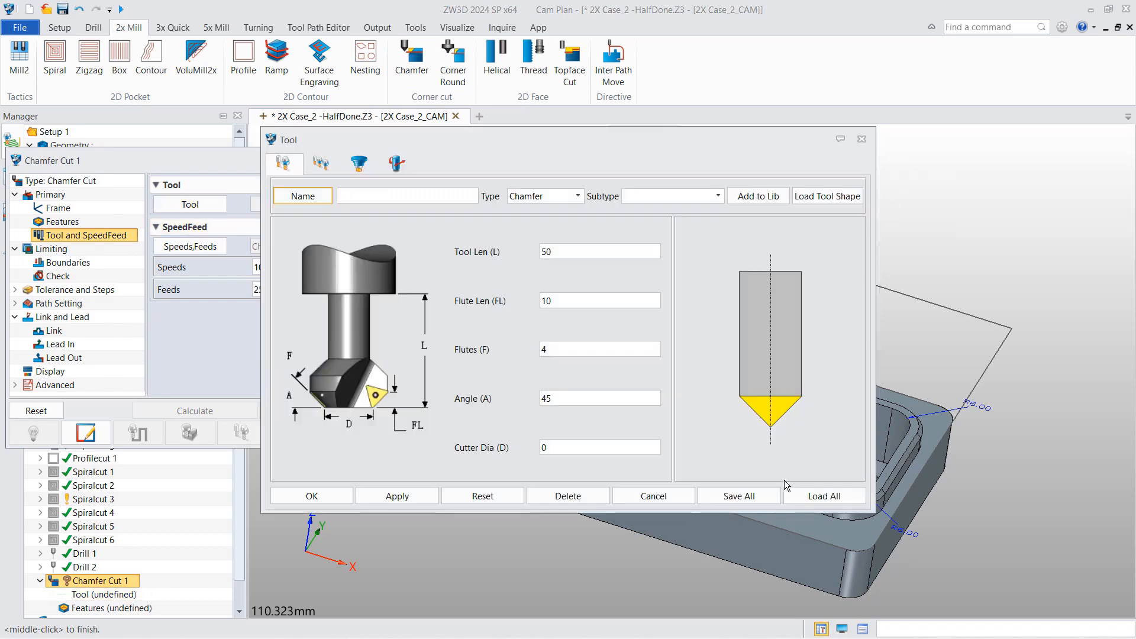
{"action": "left_click", "coordinate": [814, 494]}
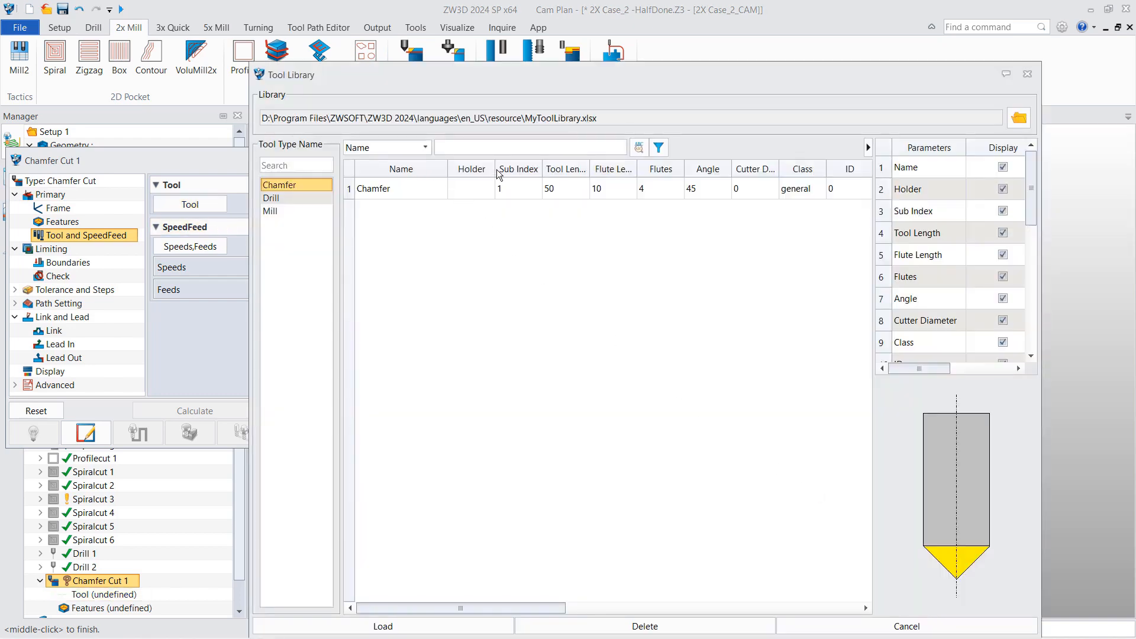
{"action": "left_click", "coordinate": [361, 189]}
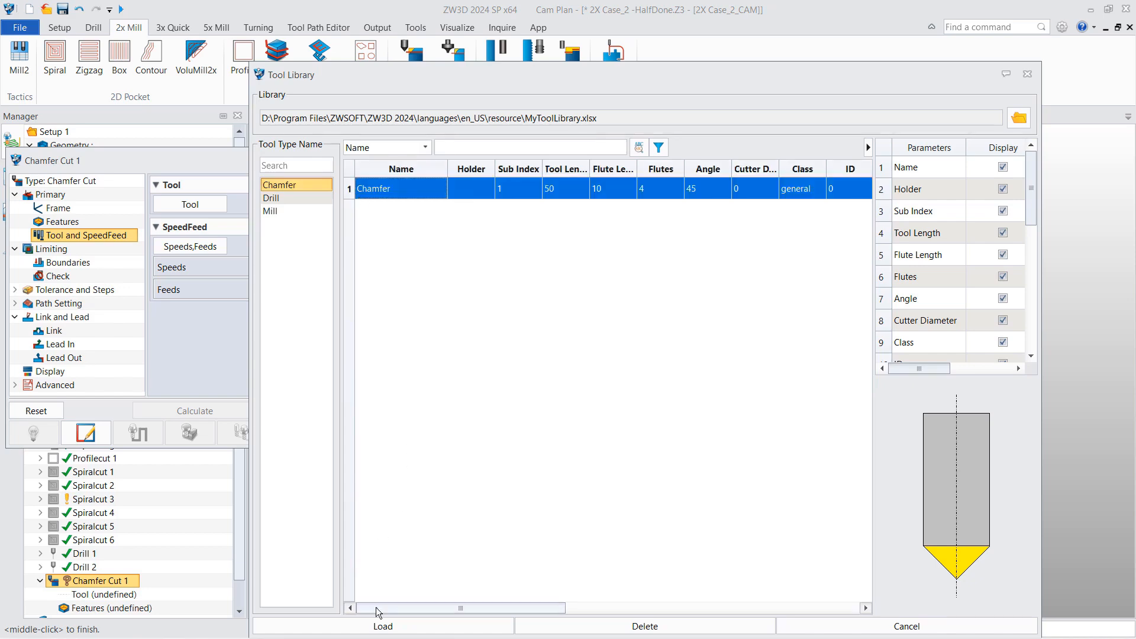
{"action": "left_click", "coordinate": [379, 626]}
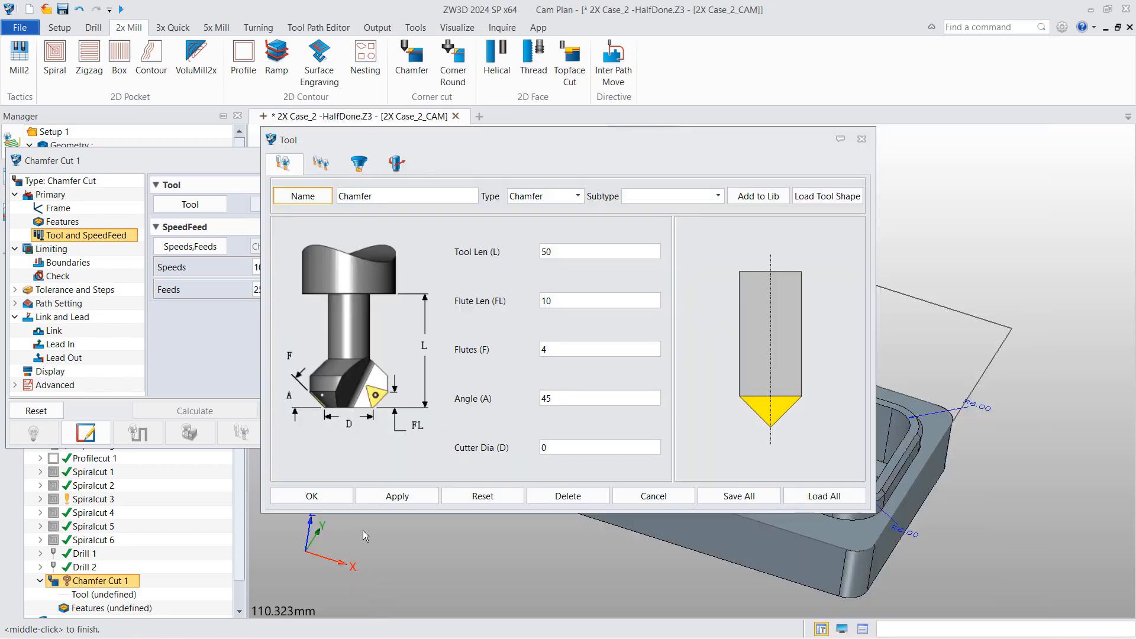
{"action": "left_click", "coordinate": [342, 496]}
{"action": "left_click", "coordinate": [83, 223]}
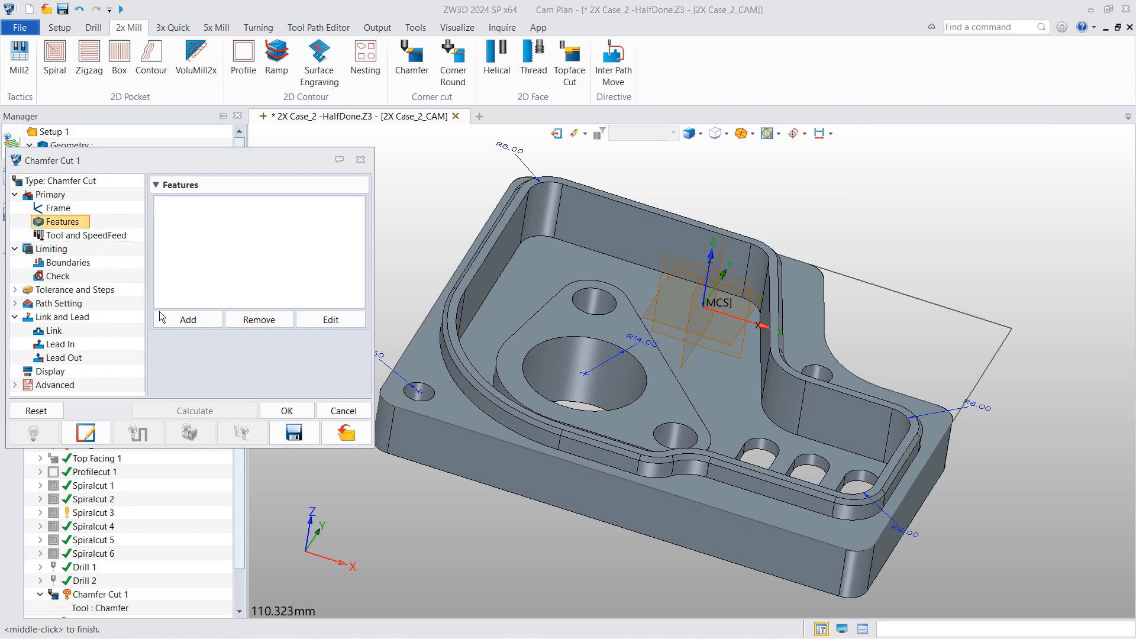
{"action": "left_click", "coordinate": [188, 319]}
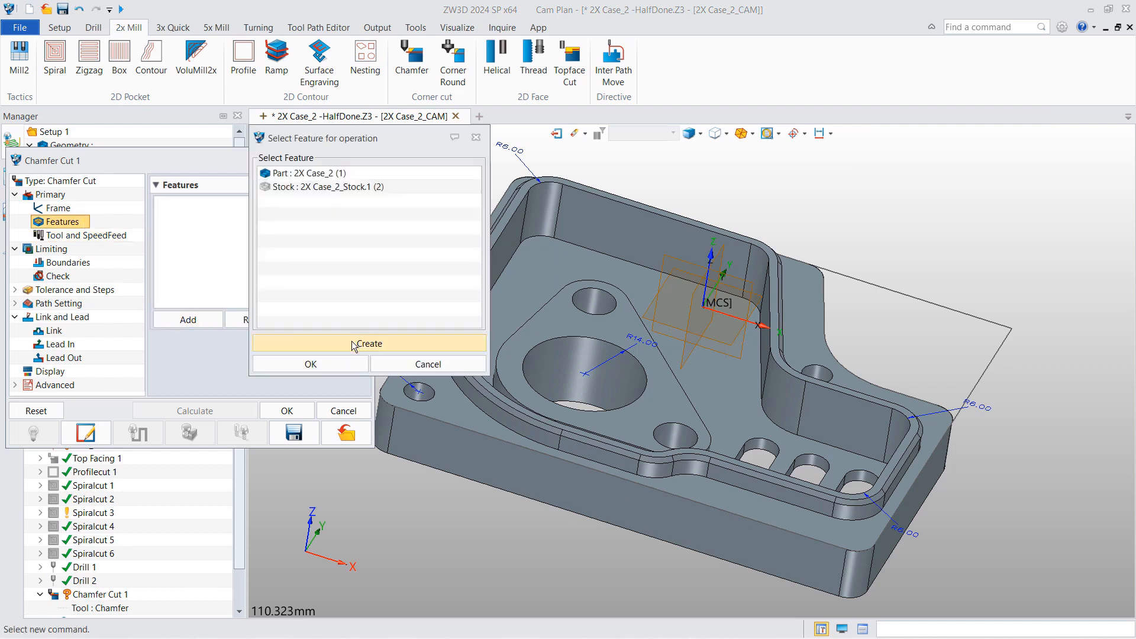
- Create chamfer feature 'chamfer 1' on the pocket's top edge, depth 2, machining side Right,Outside
{"action": "left_click", "coordinate": [333, 343]}
{"action": "left_click", "coordinate": [327, 364]}
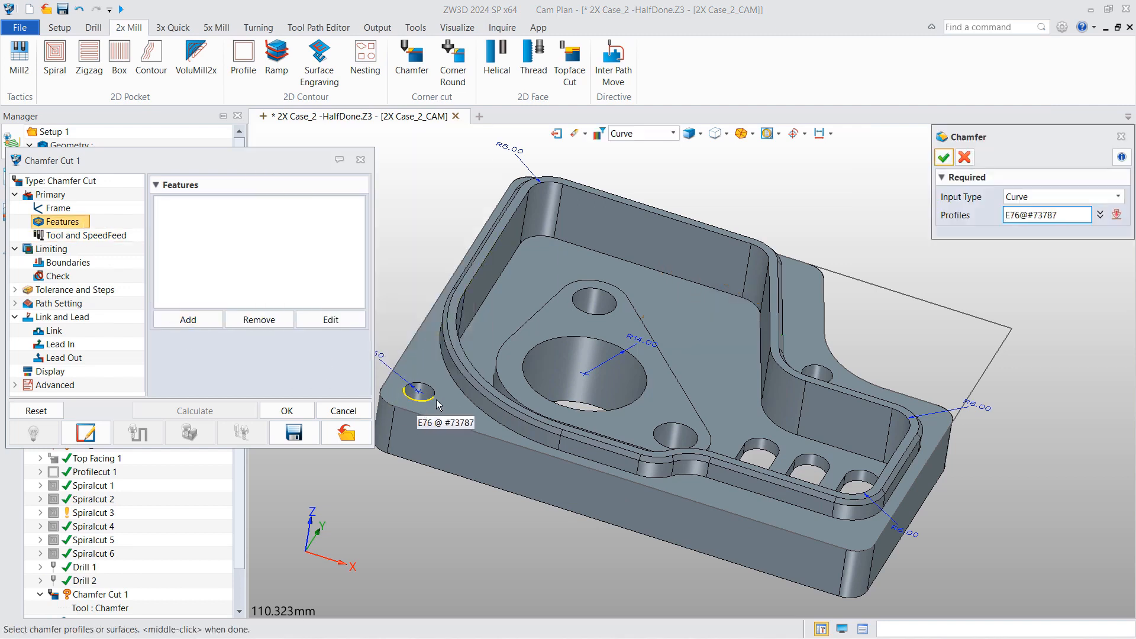
{"action": "left_click", "coordinate": [467, 374]}
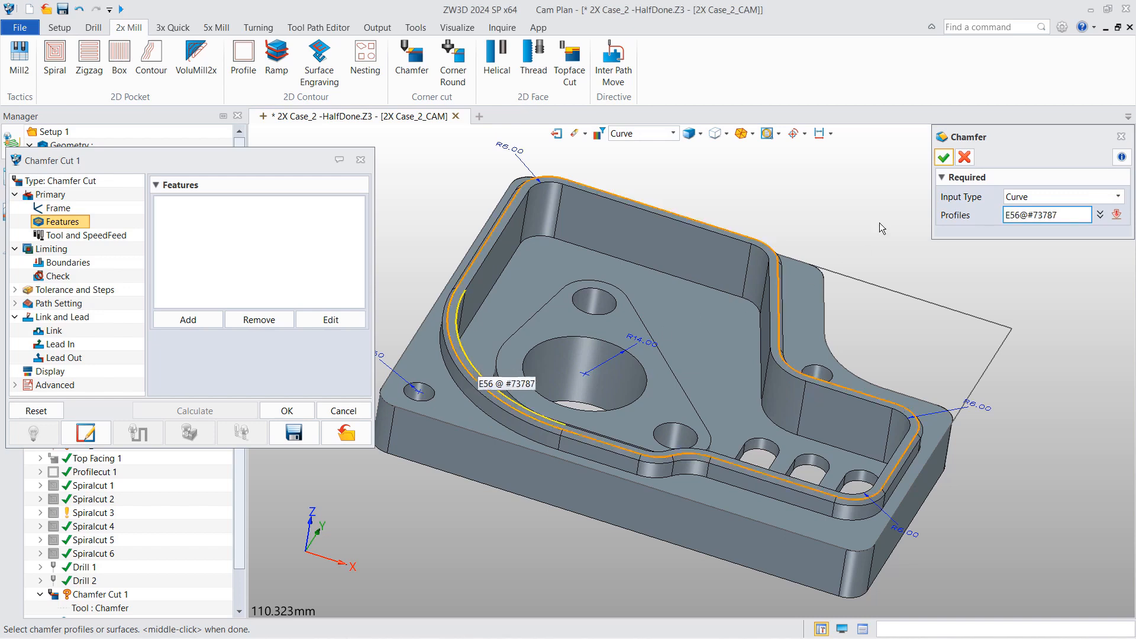
{"action": "left_click", "coordinate": [945, 157]}
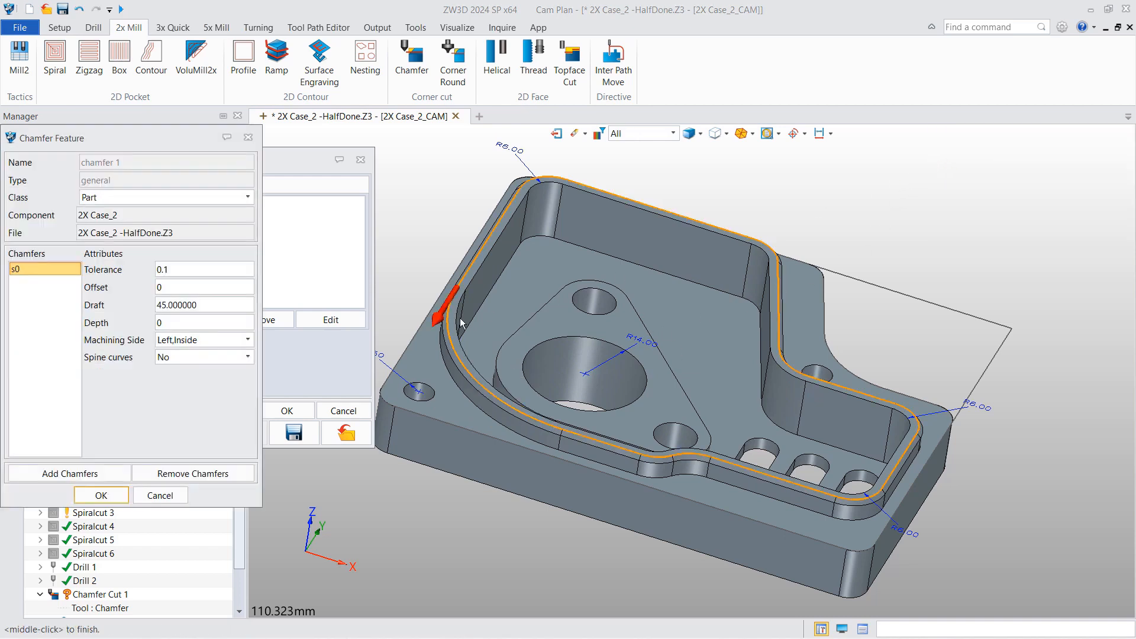
{"action": "type", "text": "2"}
{"action": "left_click", "coordinate": [210, 342]}
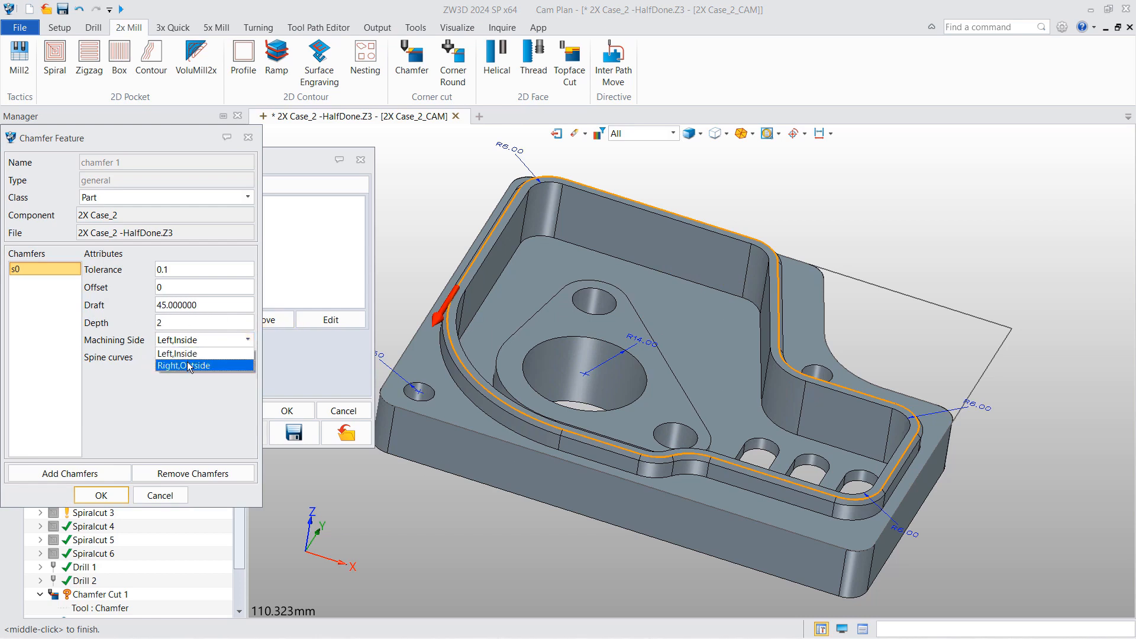
{"action": "left_click", "coordinate": [191, 369]}
{"action": "left_click", "coordinate": [114, 495]}
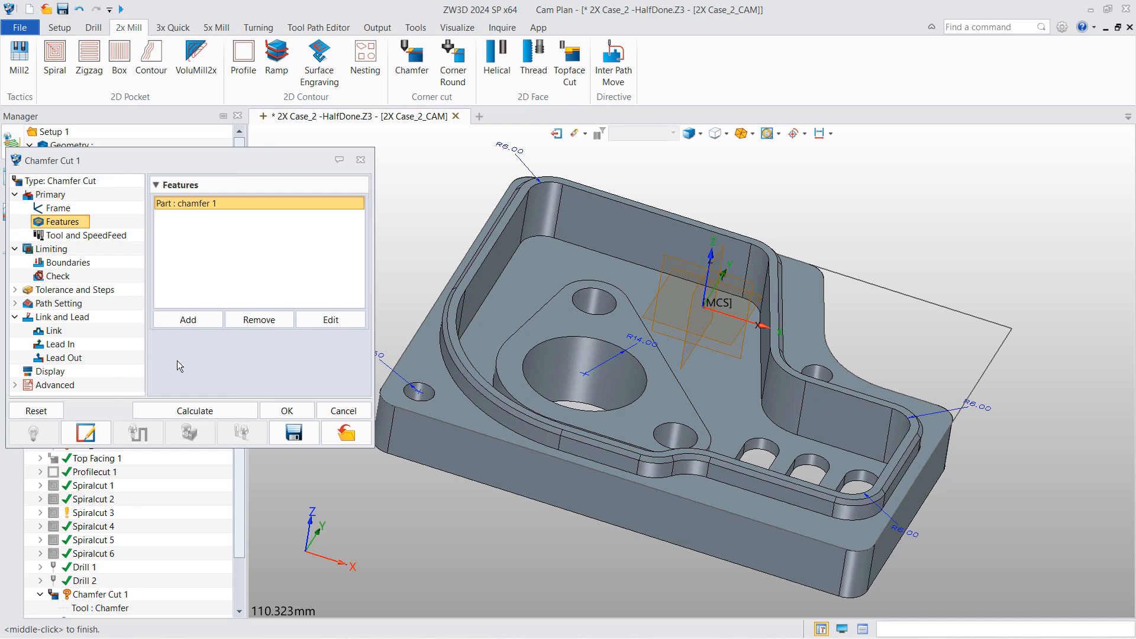
- Calculate the chamfer cut toolpath and set its stepdown to 0.5
{"action": "left_click", "coordinate": [203, 411]}
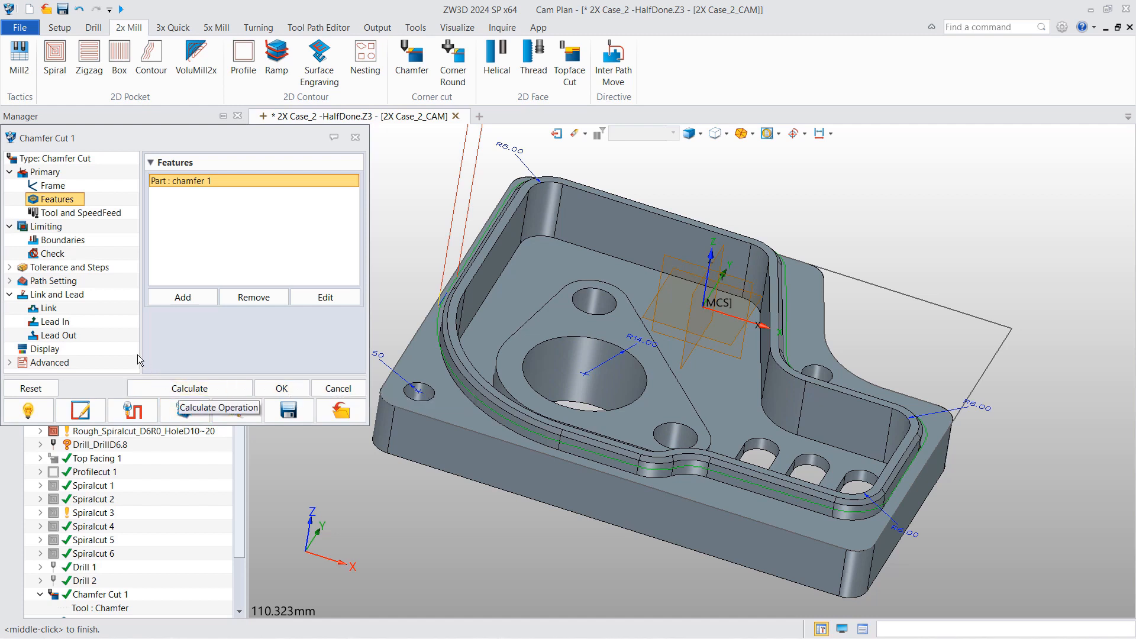
{"action": "left_click", "coordinate": [65, 267]}
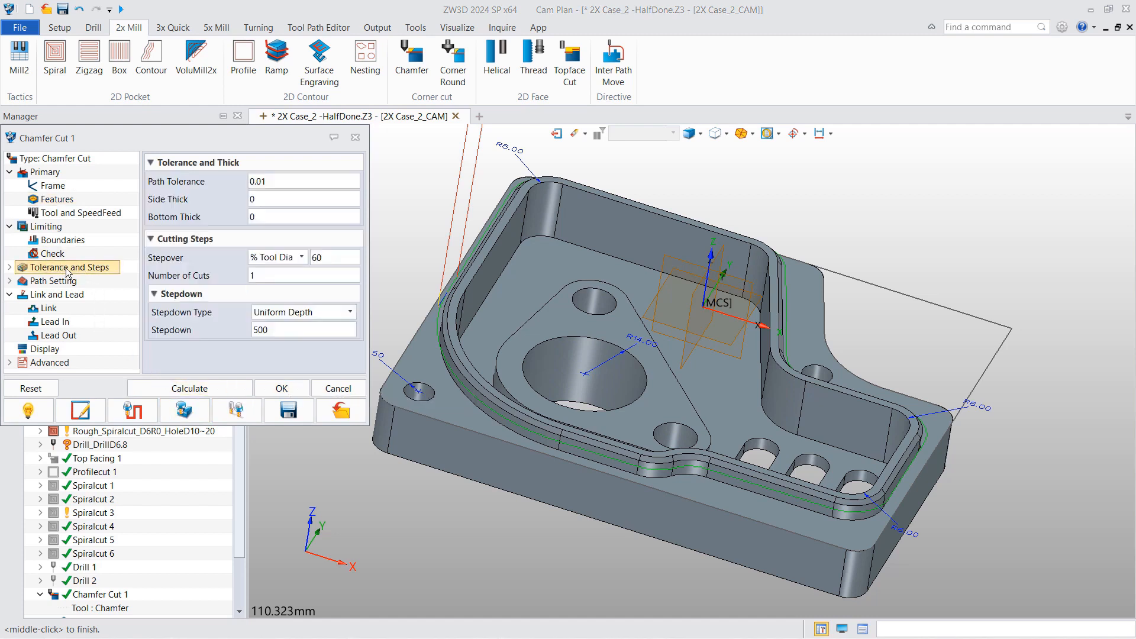
{"action": "left_click_drag", "start_coordinate": [291, 330], "coordinate": [254, 332]}
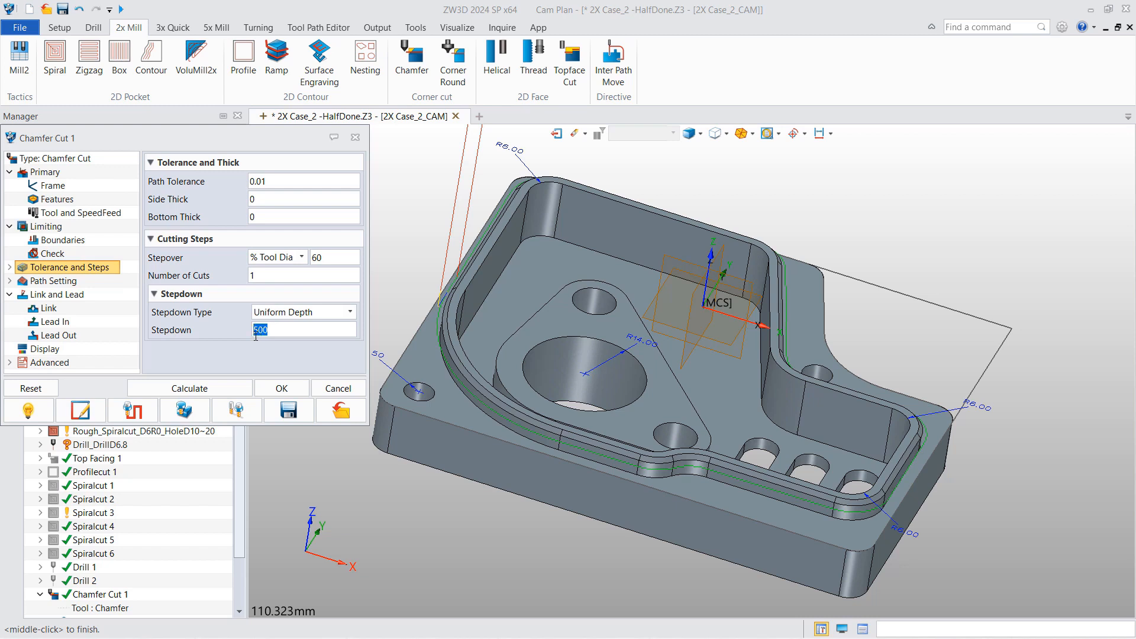
{"action": "type", "text": "0.5"}
- Save the chamfer cut settings as OpdefChamfer.cfg on the Desktop
{"action": "left_click", "coordinate": [287, 410]}
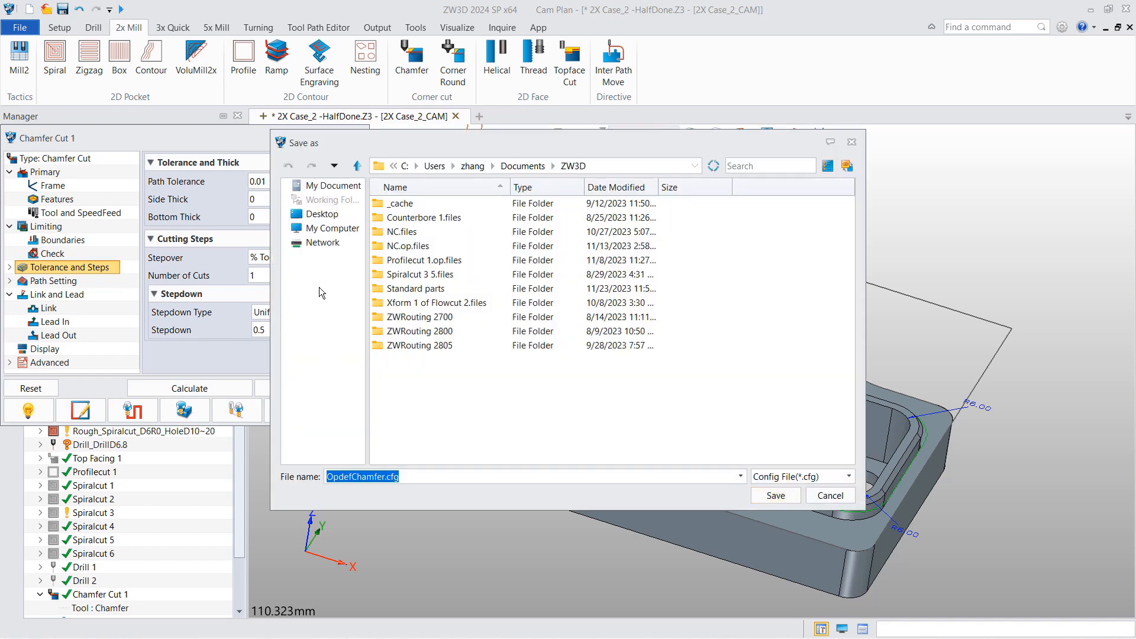
{"action": "left_click", "coordinate": [322, 214]}
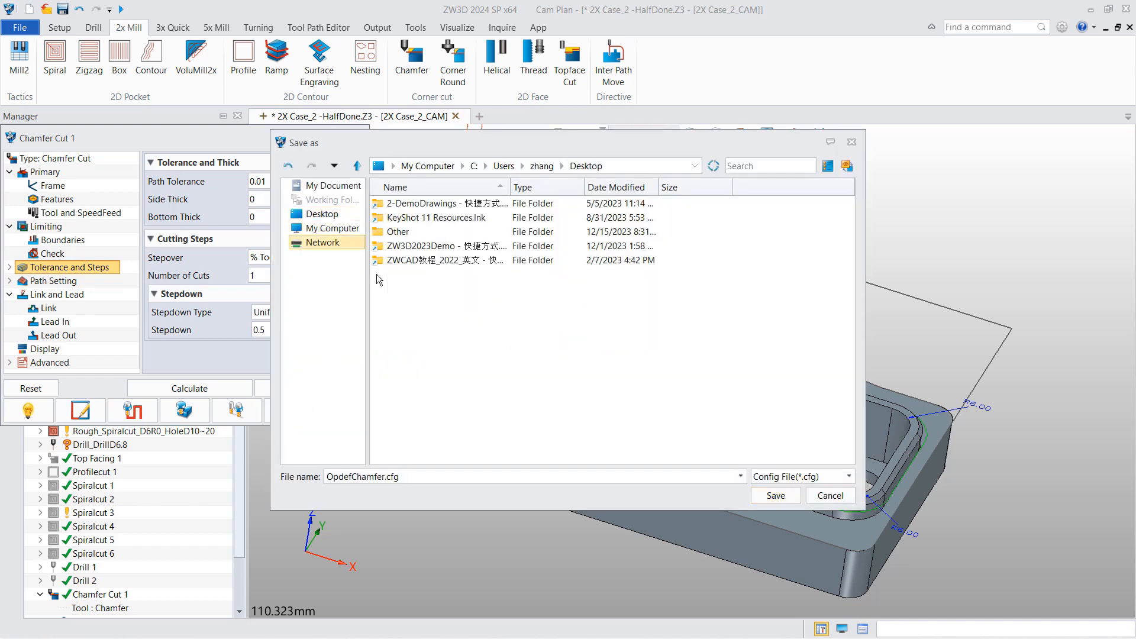
{"action": "left_click", "coordinate": [775, 495]}
{"action": "key", "text": "super+d"}
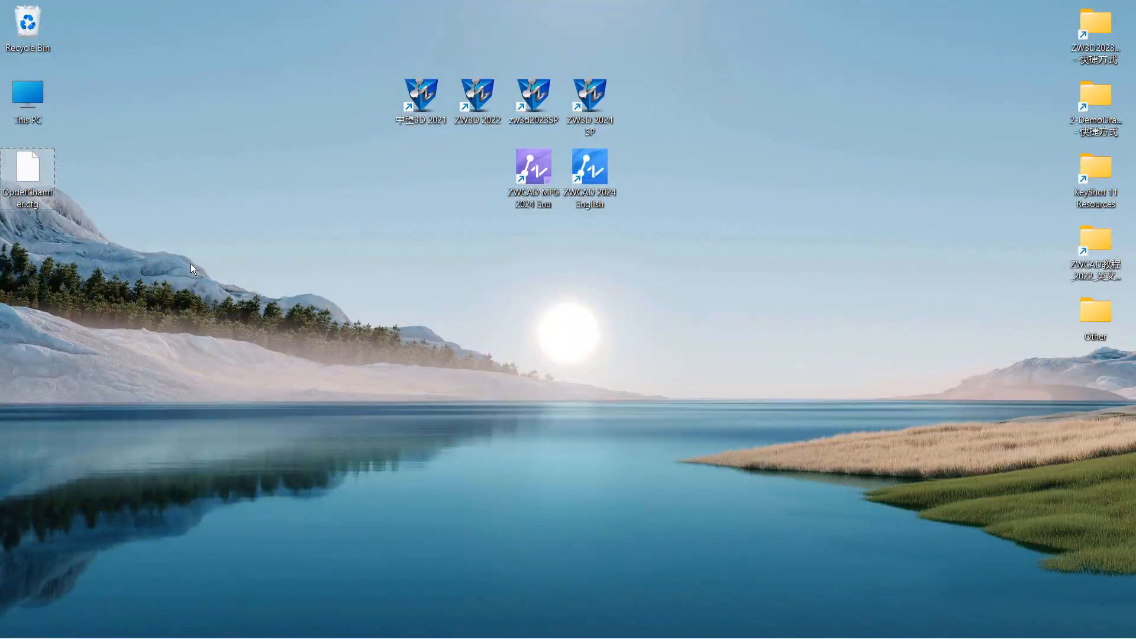
- Copy OpdefChamfer.cfg from the Desktop into cam_config, replacing the existing file as administrator
{"action": "right_click", "coordinate": [32, 177]}
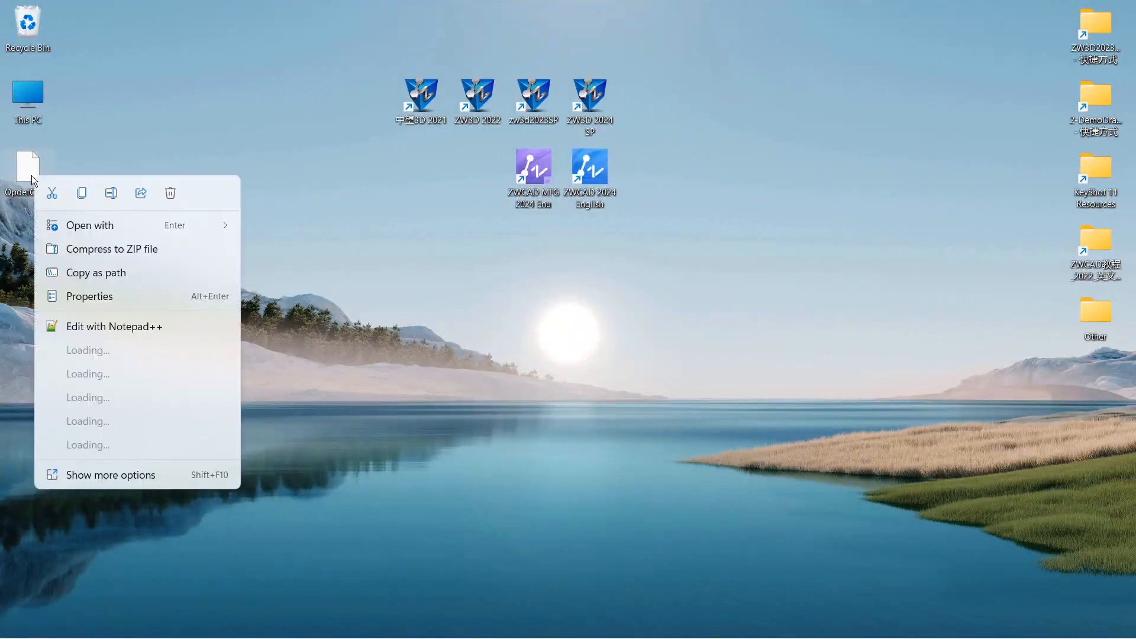
{"action": "left_click", "coordinate": [82, 193]}
{"action": "key", "text": "alt+Tab"}
{"action": "right_click", "coordinate": [698, 371]}
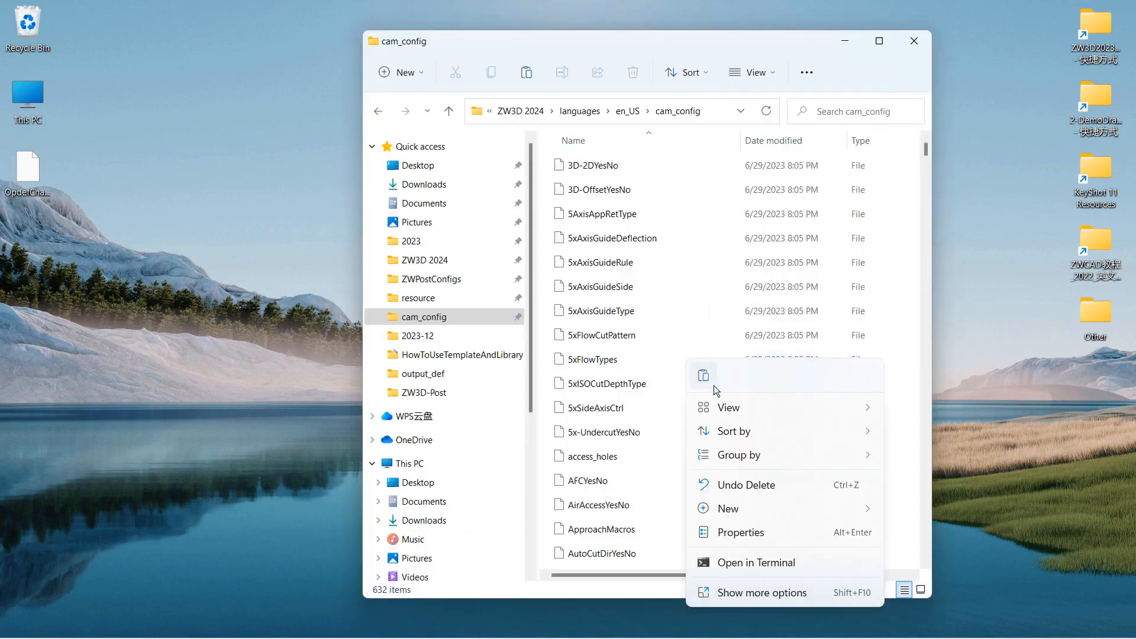
{"action": "left_click", "coordinate": [706, 375]}
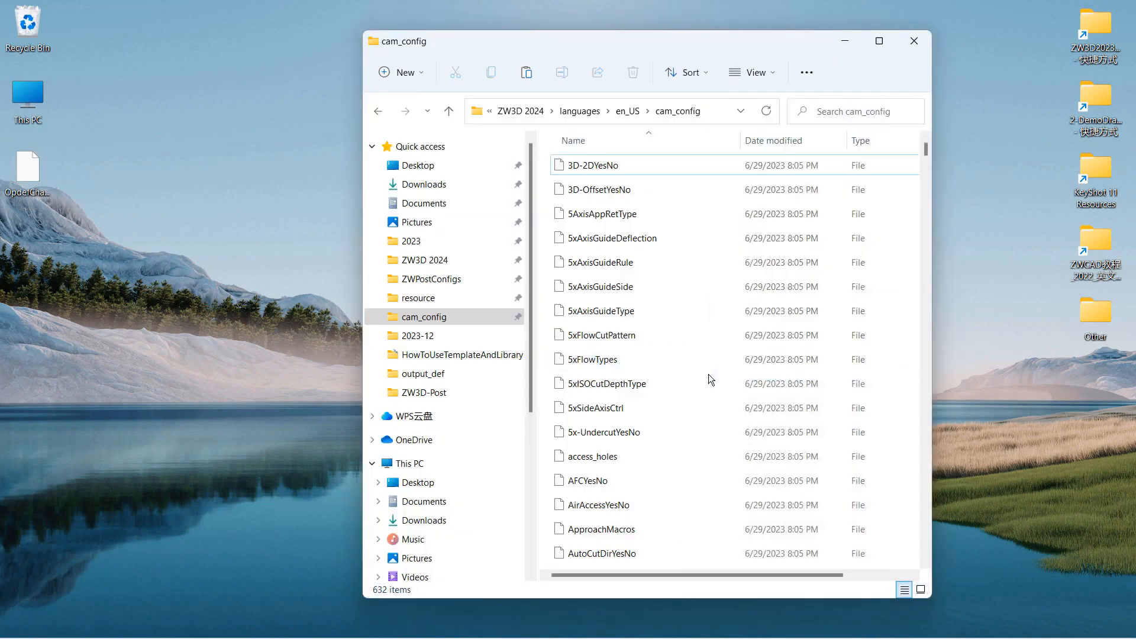
{"action": "left_click", "coordinate": [499, 271]}
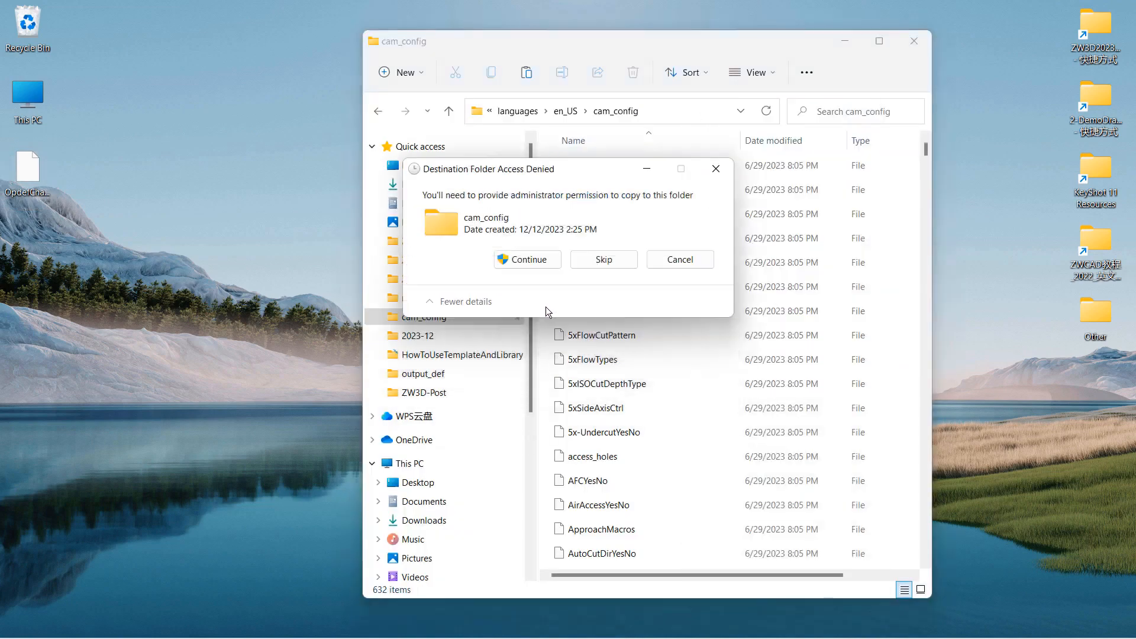
{"action": "left_click", "coordinate": [528, 259]}
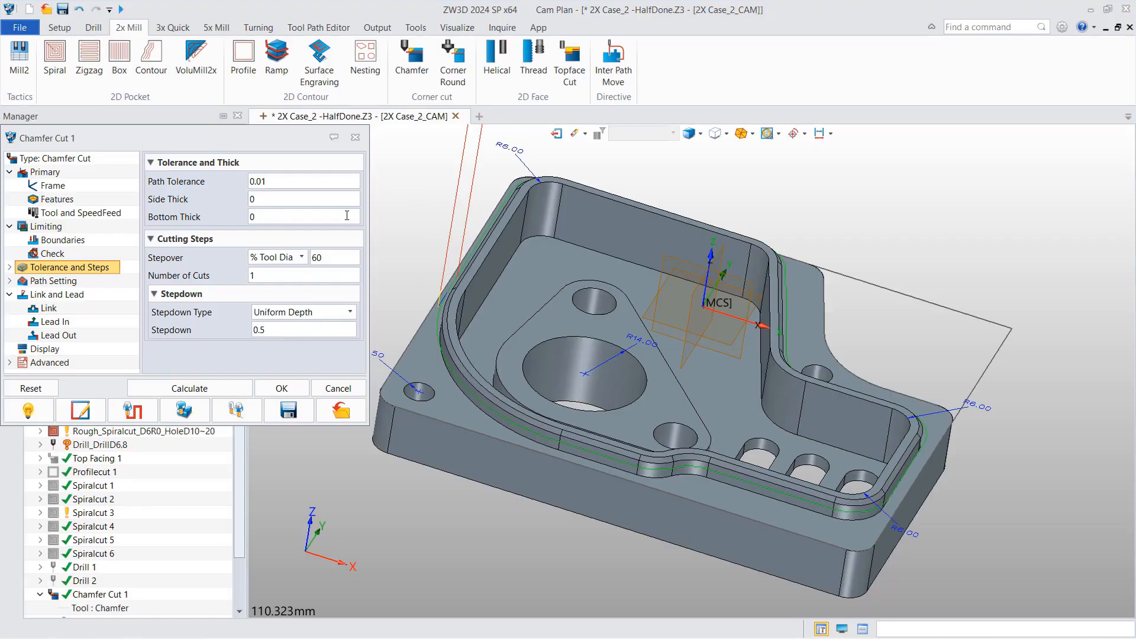
- Close Chamfer Cut 1 and start Chamfer Cut 2, showing its speeds and feeds
{"action": "left_click", "coordinate": [354, 138]}
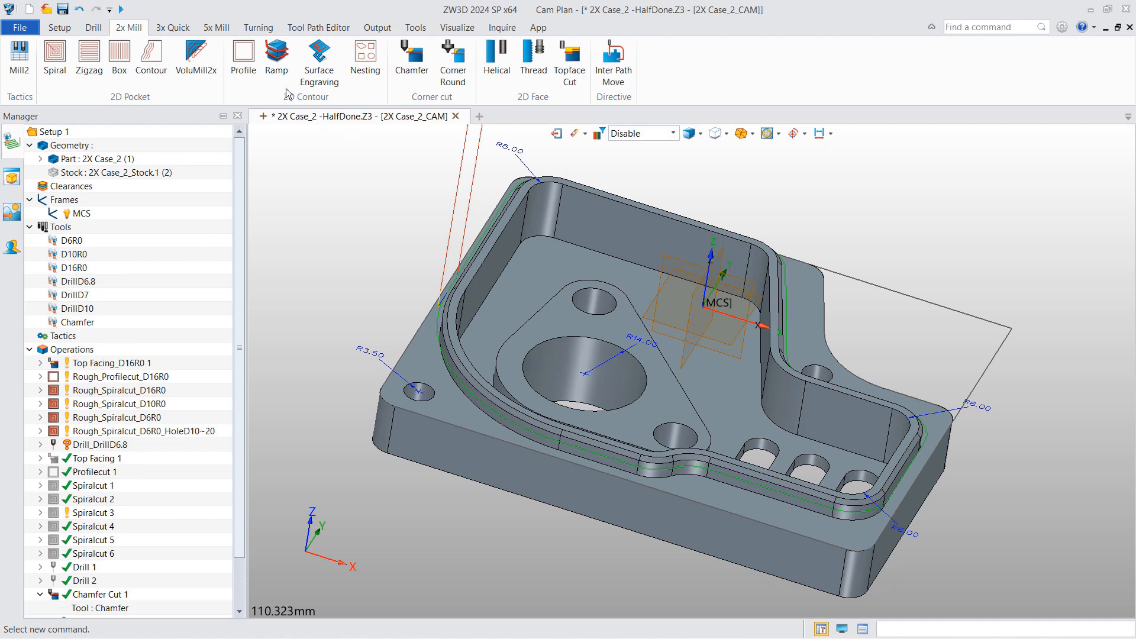
{"action": "left_click", "coordinate": [412, 59]}
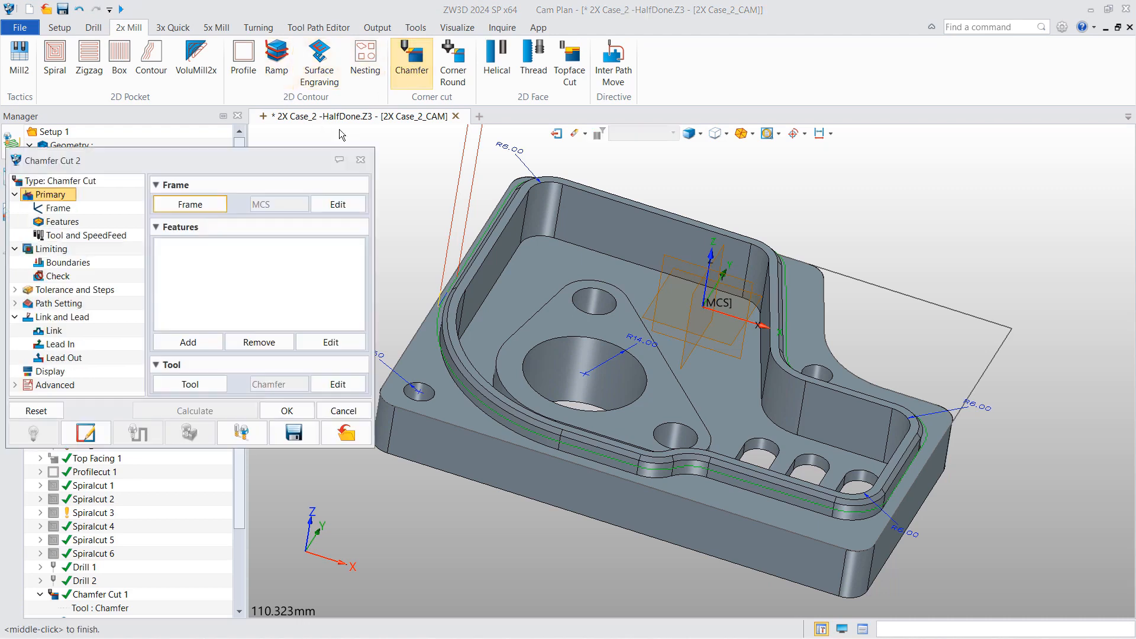
{"action": "left_click", "coordinate": [66, 304]}
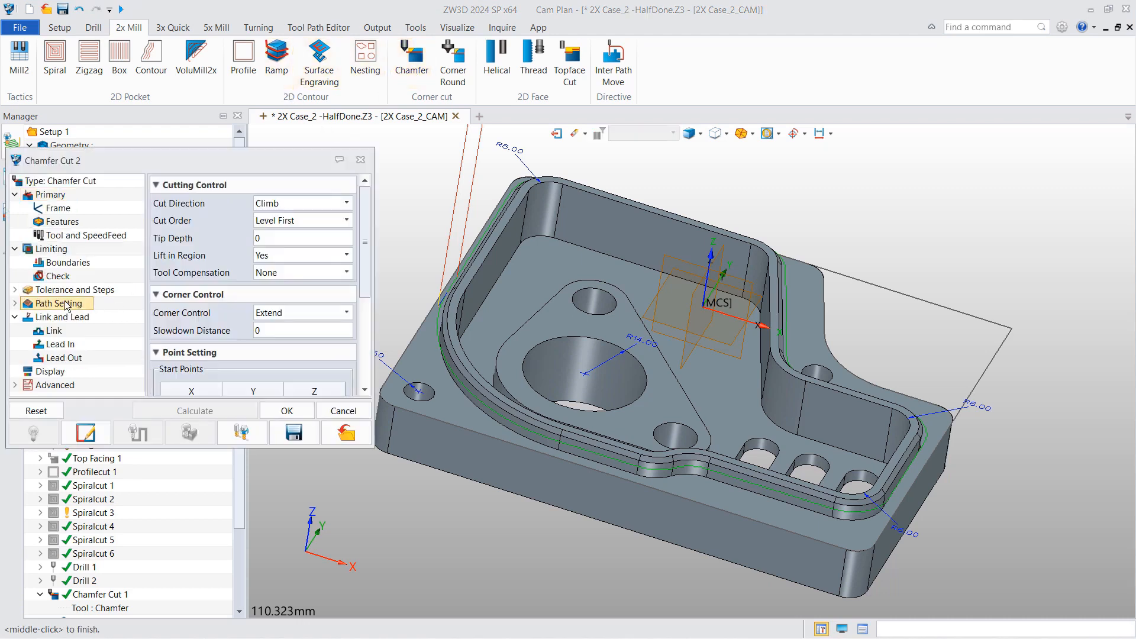
{"action": "left_click", "coordinate": [67, 290]}
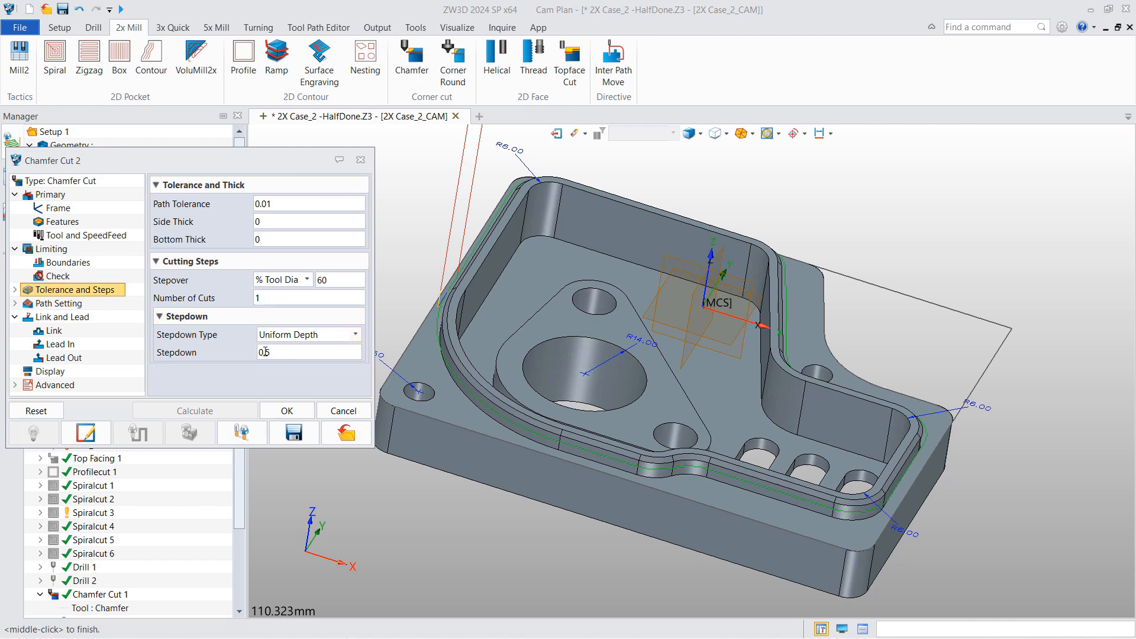
{"action": "left_click", "coordinate": [95, 236]}
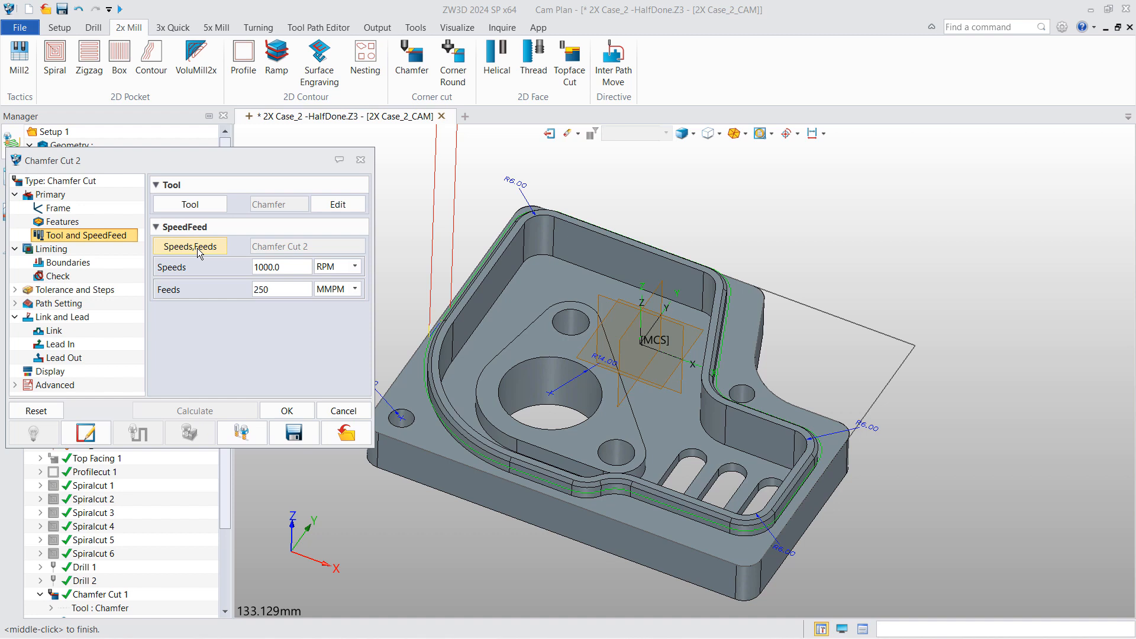
{"action": "left_click", "coordinate": [197, 248]}
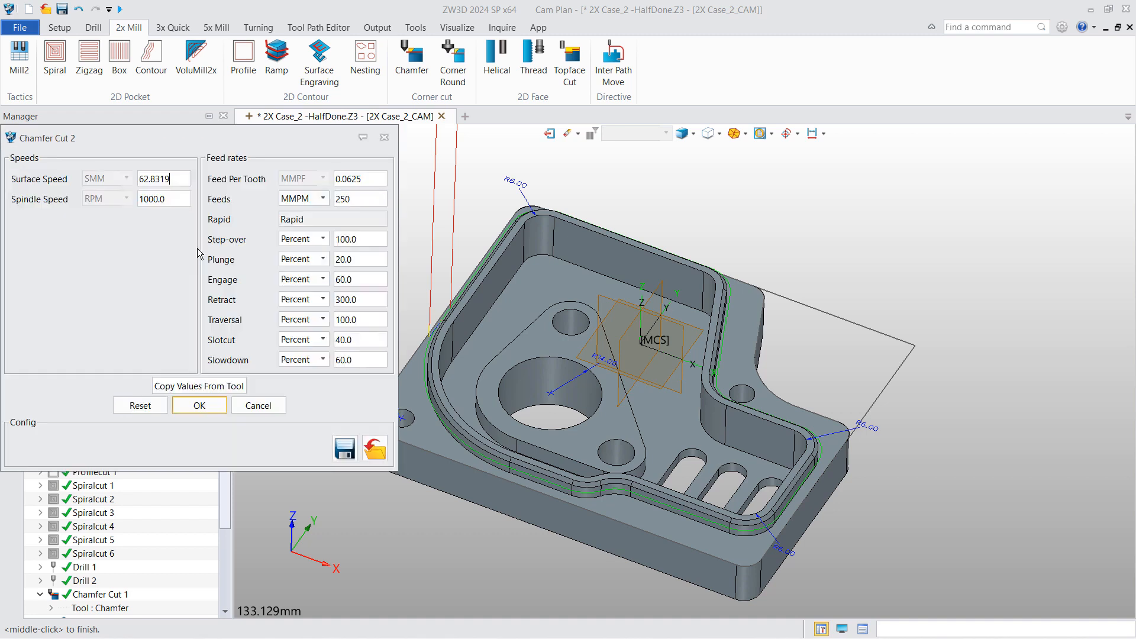
- Set retract to Rapid and the Plunge, Engage, Slotcut and Slowdown rates to 100%
{"action": "left_click", "coordinate": [314, 300]}
{"action": "left_click", "coordinate": [298, 322]}
{"action": "double_click", "coordinate": [343, 239]}
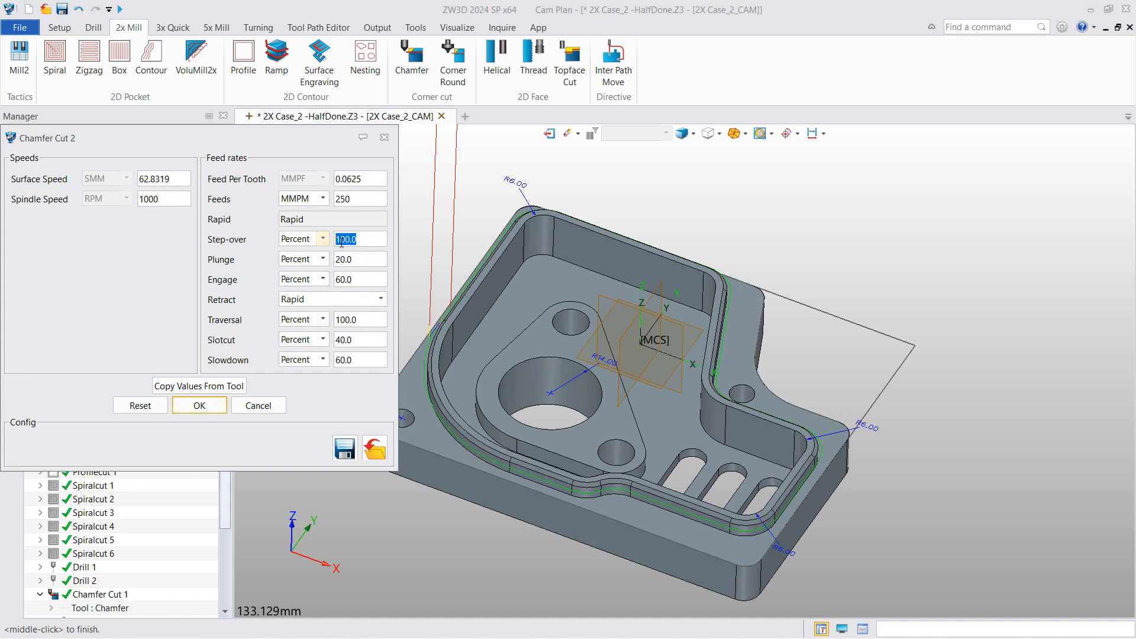
{"action": "left_click_drag", "start_coordinate": [354, 260], "coordinate": [318, 282]}
{"action": "key", "text": "ctrl+v"}
{"action": "key", "text": "ctrl+v"}
{"action": "left_click_drag", "start_coordinate": [356, 341], "coordinate": [319, 361]}
{"action": "key", "text": "ctrl+v"}
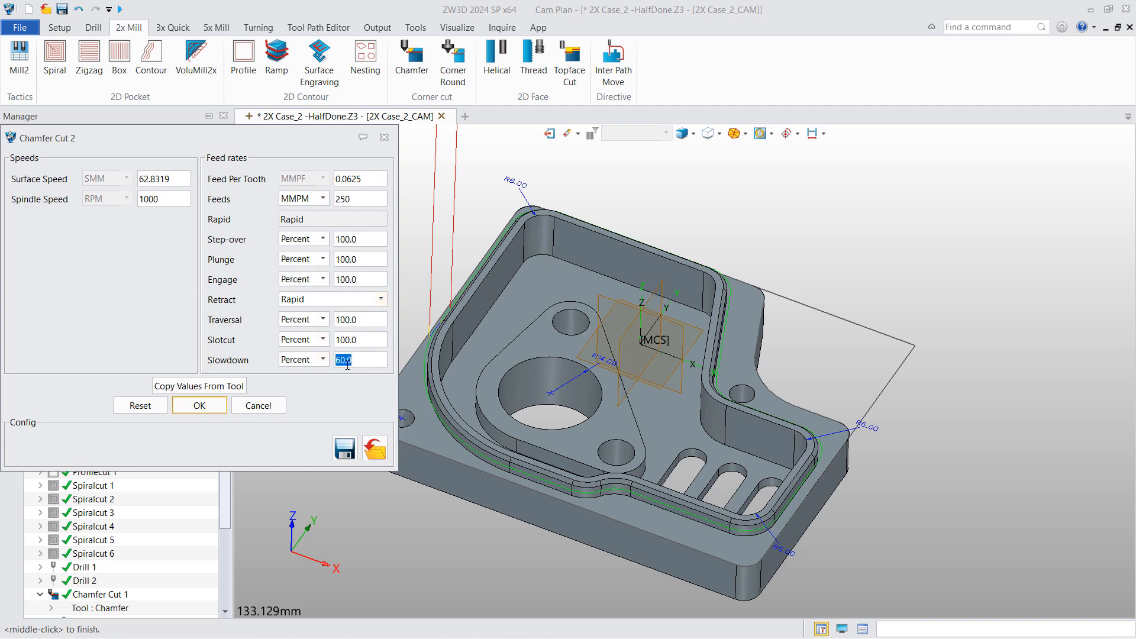
{"action": "key", "text": "ctrl+v"}
- Save the feed settings as UiCmSpeeds.cfg on the Desktop
{"action": "left_click", "coordinate": [348, 453]}
{"action": "left_click", "coordinate": [326, 216]}
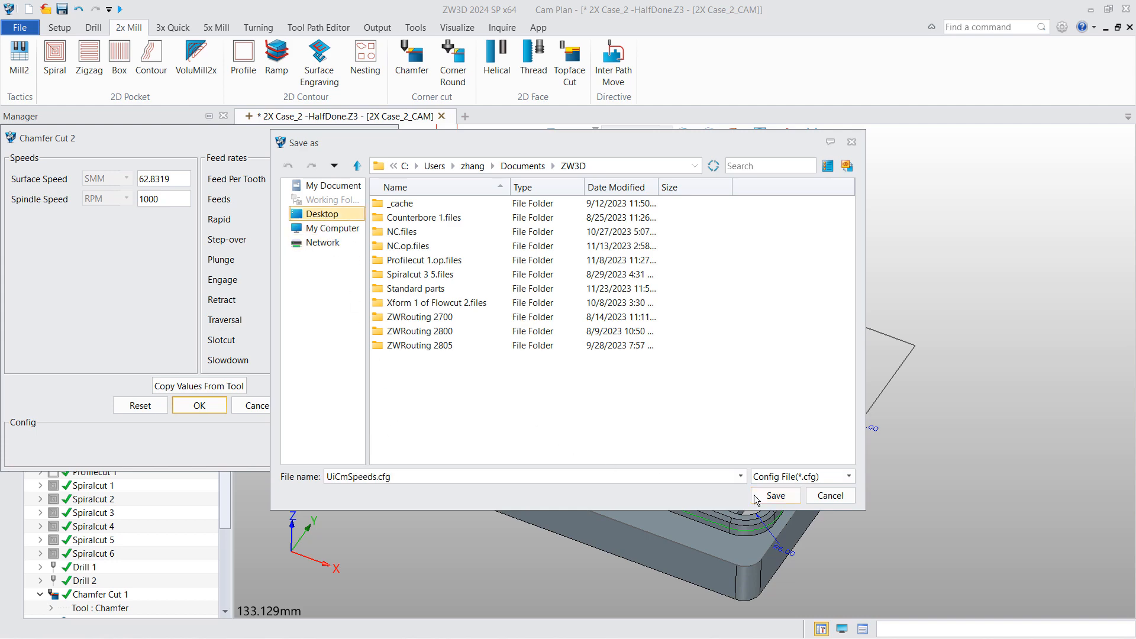
{"action": "left_click", "coordinate": [774, 496]}
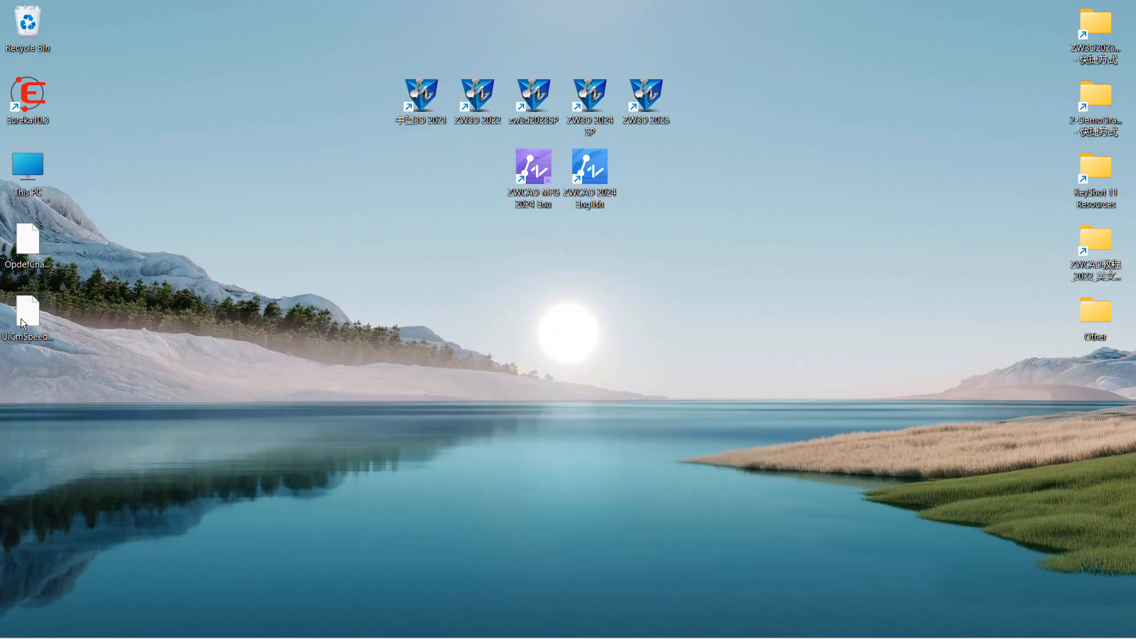
- Copy UiCmSpeeds.cfg from the Desktop into cam_config, replacing the existing file as administrator
{"action": "right_click", "coordinate": [45, 335]}
{"action": "left_click", "coordinate": [400, 378]}
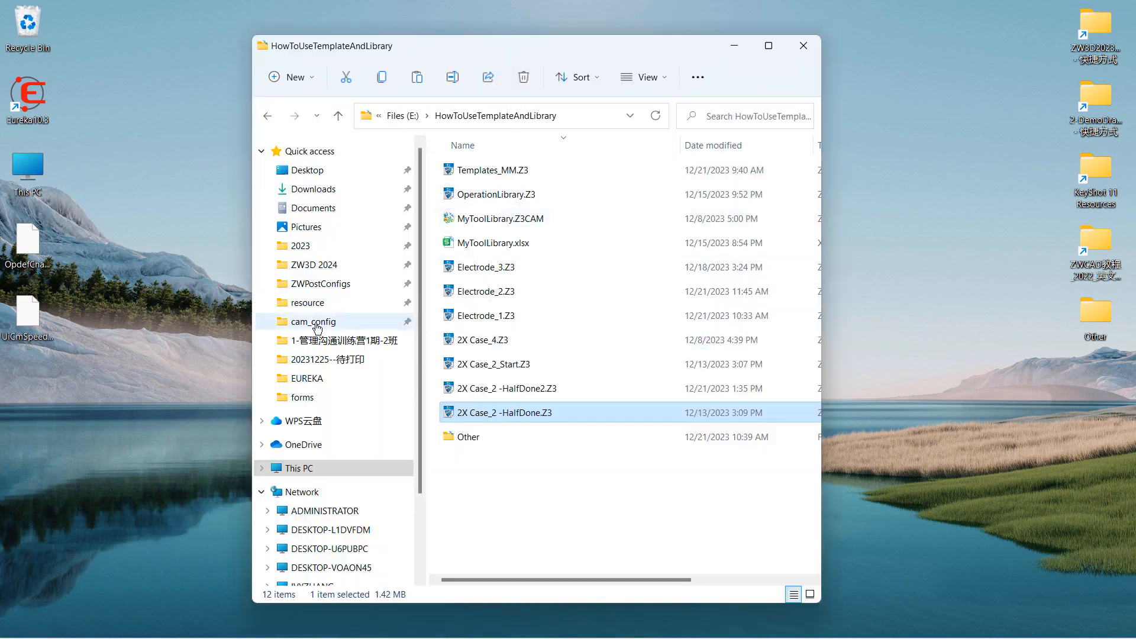
{"action": "left_click", "coordinate": [318, 327]}
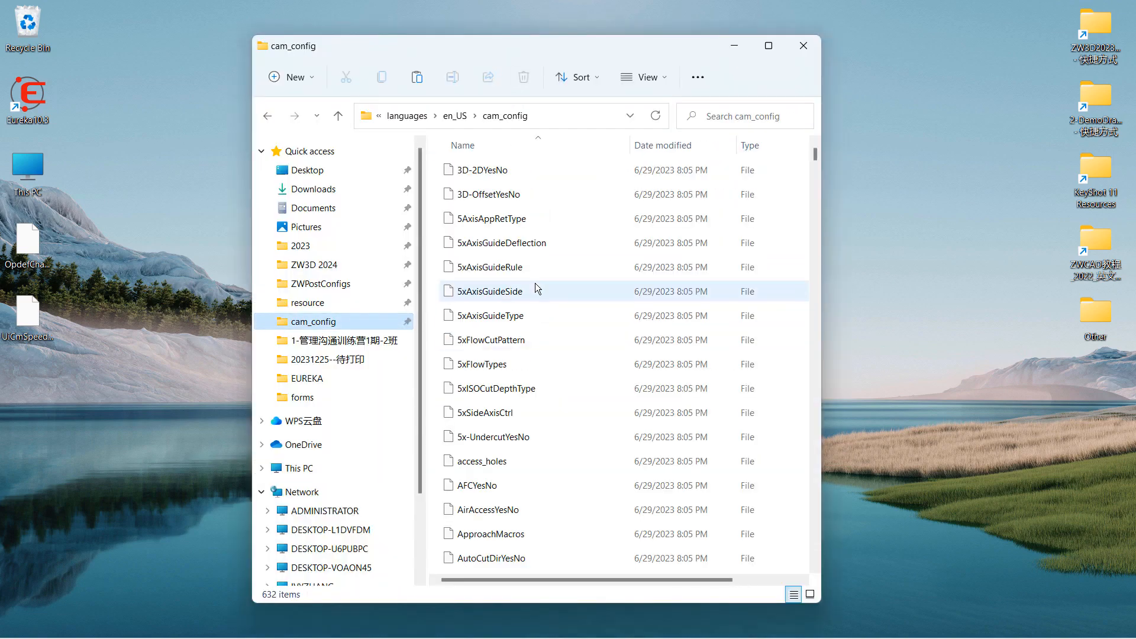
{"action": "left_click", "coordinate": [764, 49]}
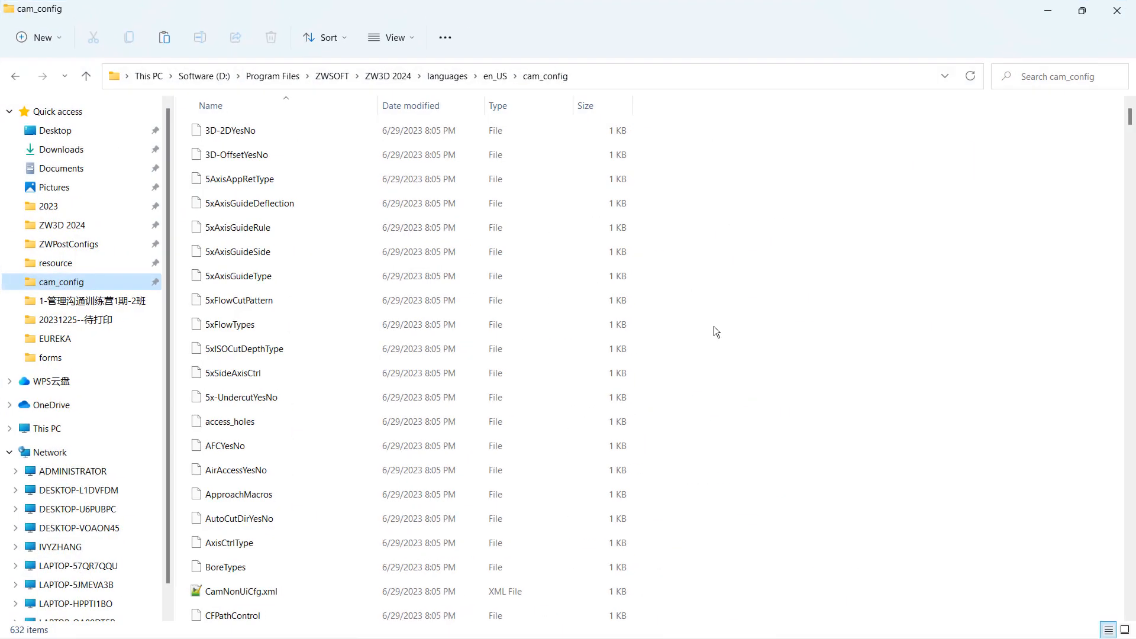
{"action": "key", "text": "ctrl+v"}
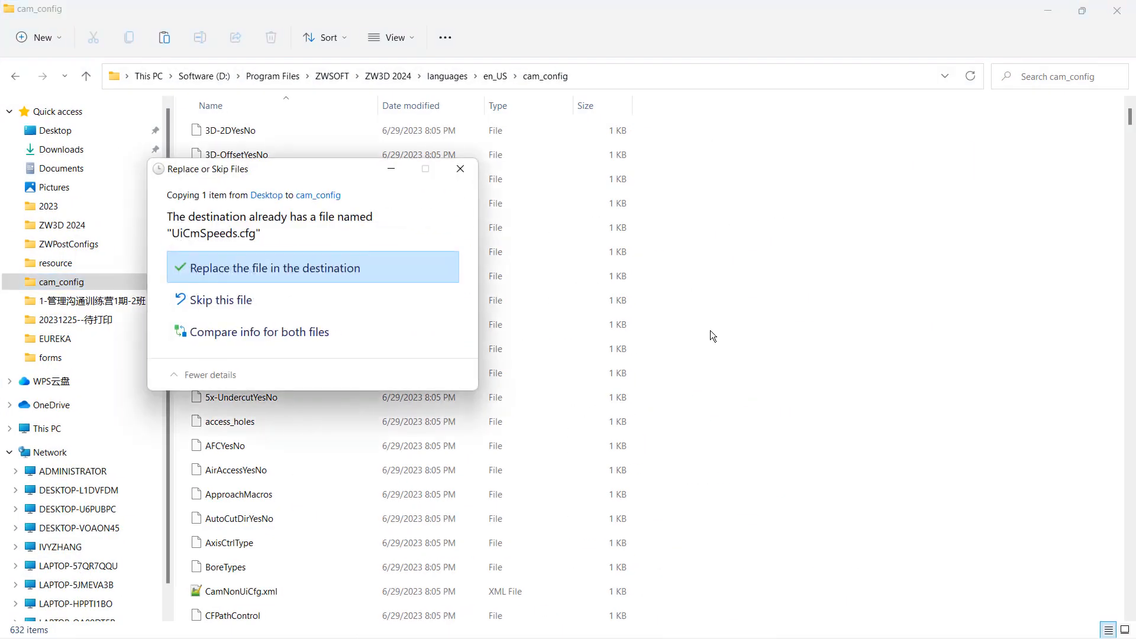
{"action": "left_click", "coordinate": [258, 271]}
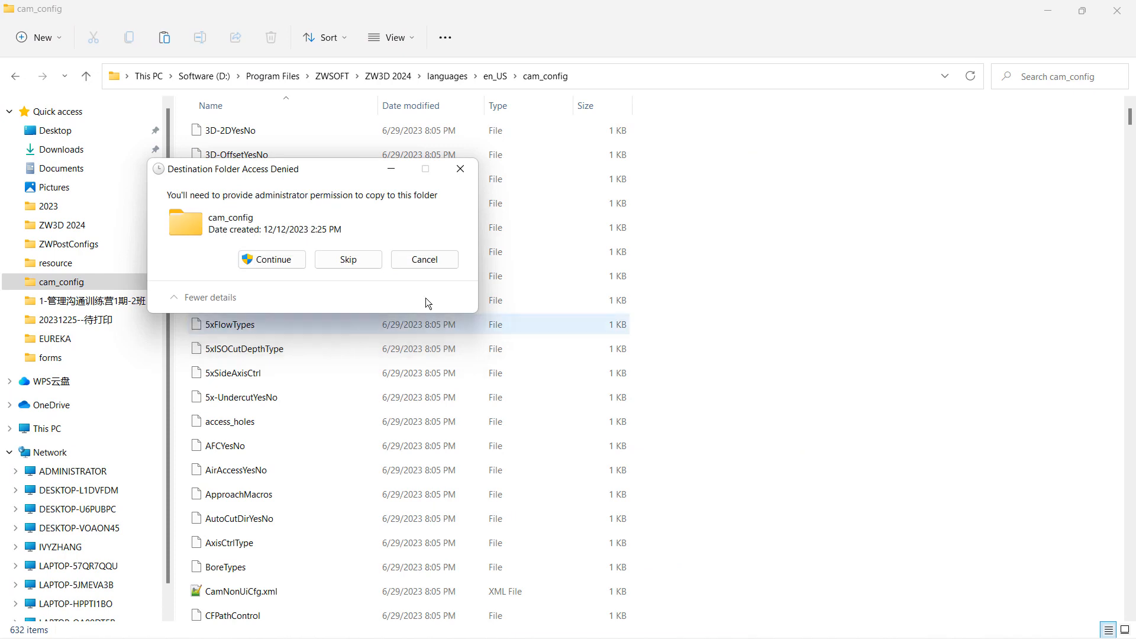
{"action": "left_click", "coordinate": [253, 262]}
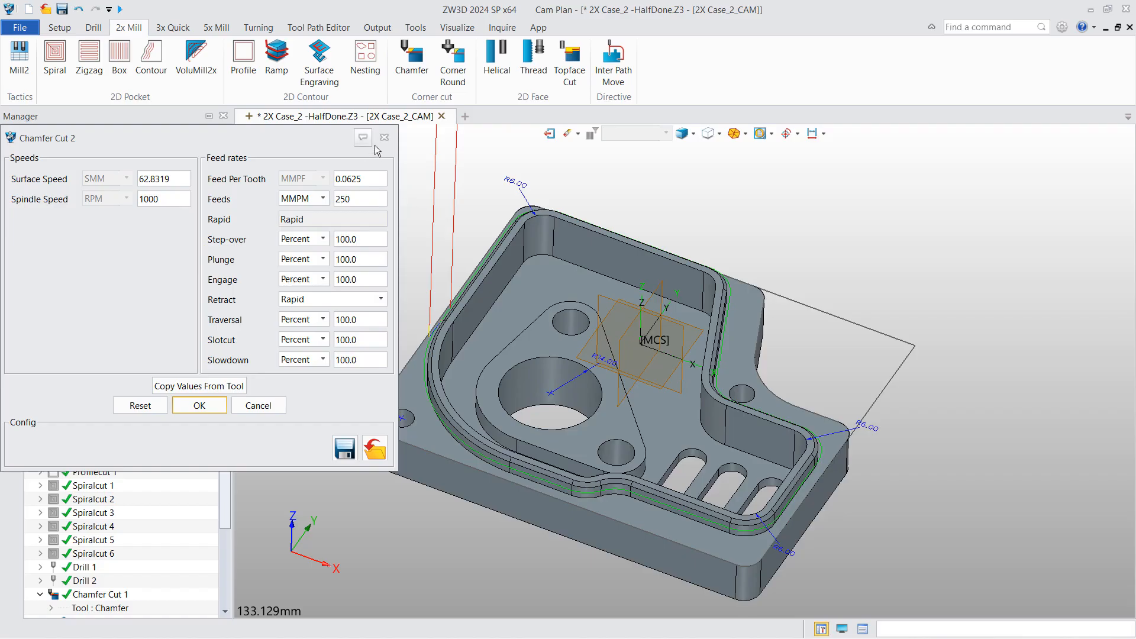
- Start Profilecut 2 and check its feeds default to 100% with rapid retract
{"action": "left_click", "coordinate": [376, 144]}
{"action": "left_click", "coordinate": [360, 161]}
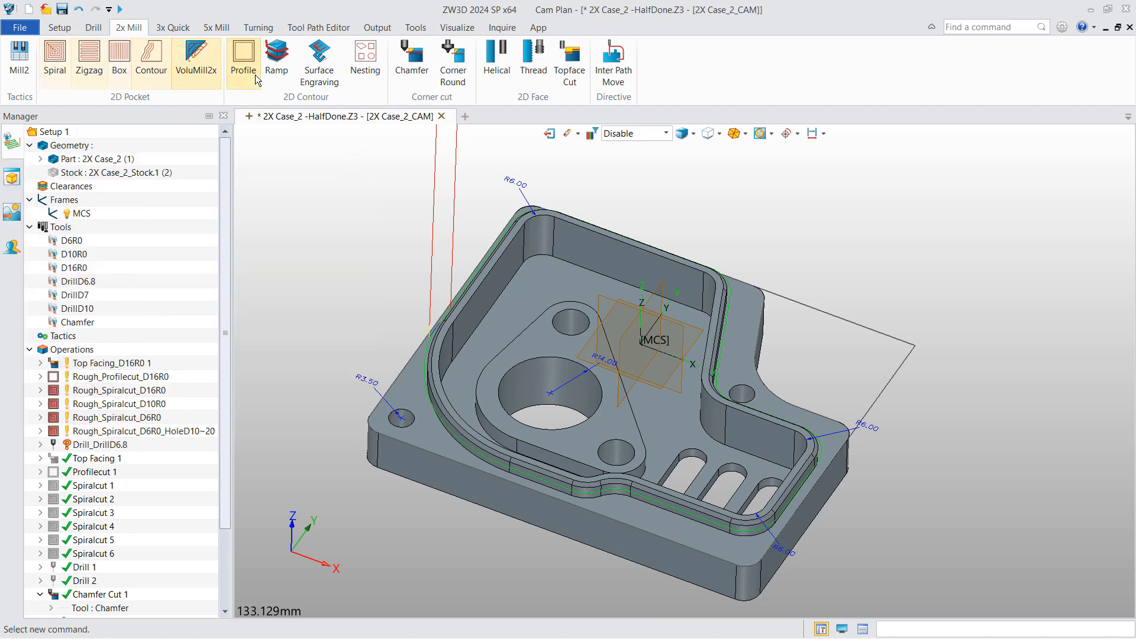
{"action": "left_click", "coordinate": [243, 66]}
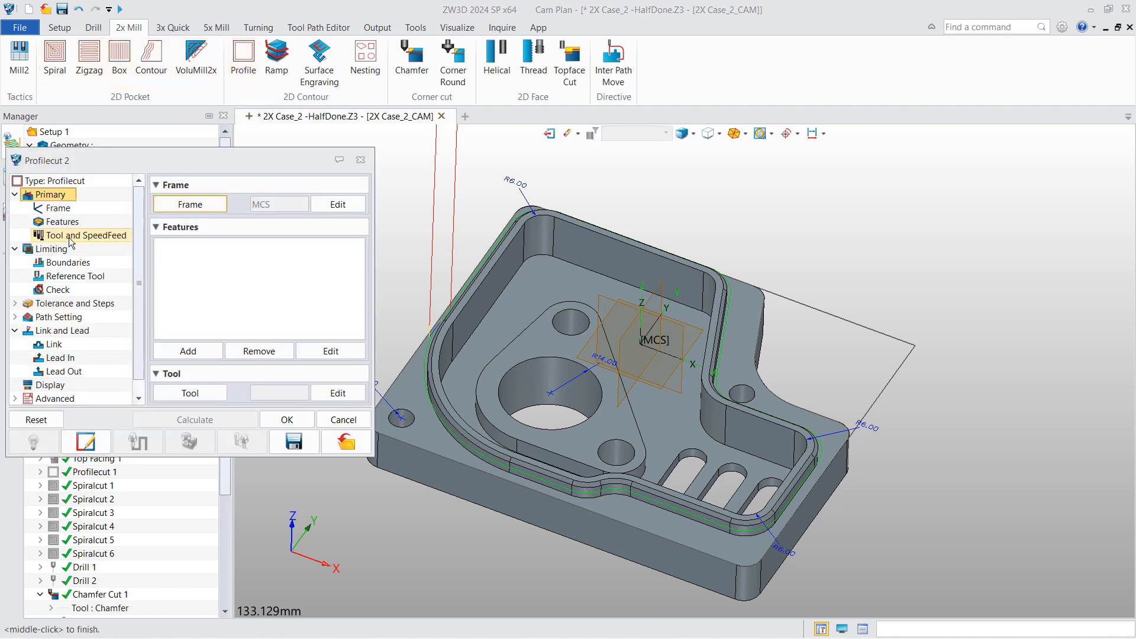
{"action": "left_click", "coordinate": [79, 231]}
{"action": "left_click", "coordinate": [215, 247]}
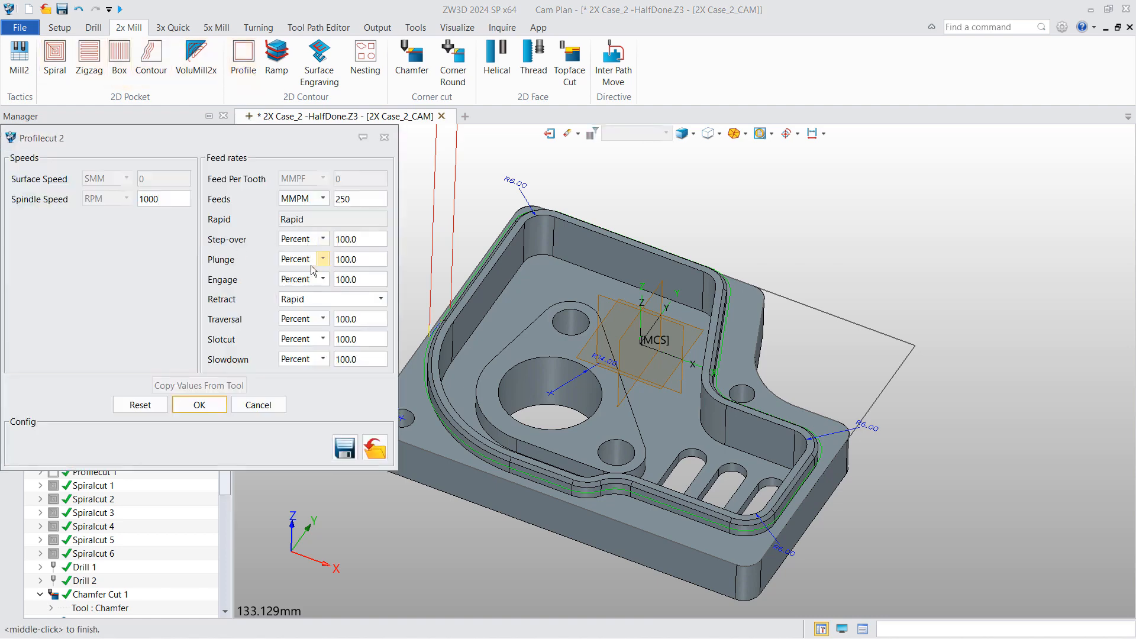